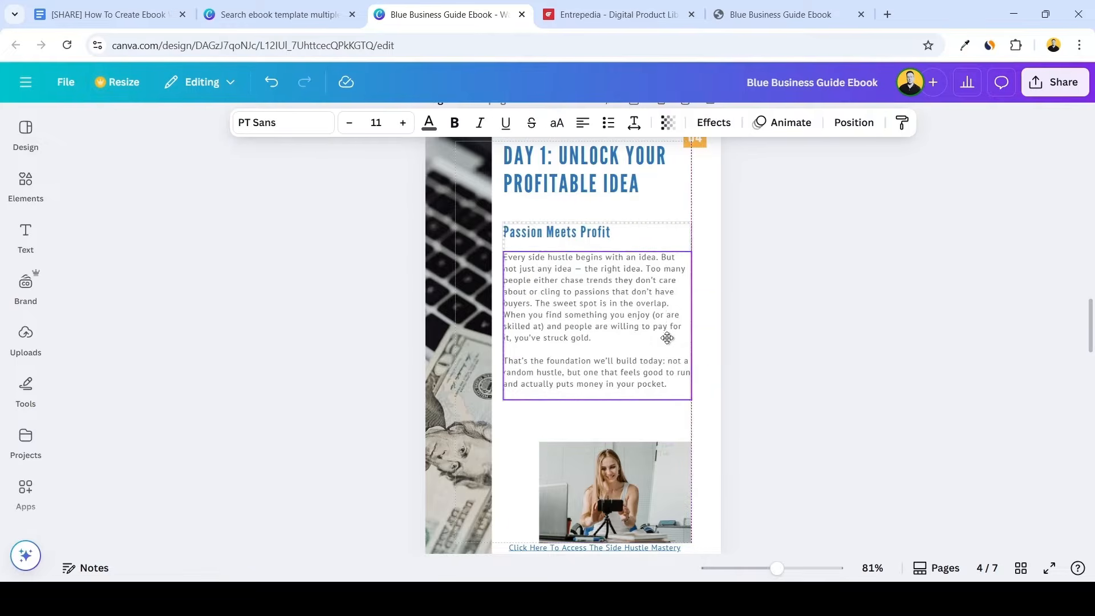
# Look through the book listings in the Entrepedia library and the pages of the Blue Business Guide Ebook PDF
pyautogui.click(663, 454)
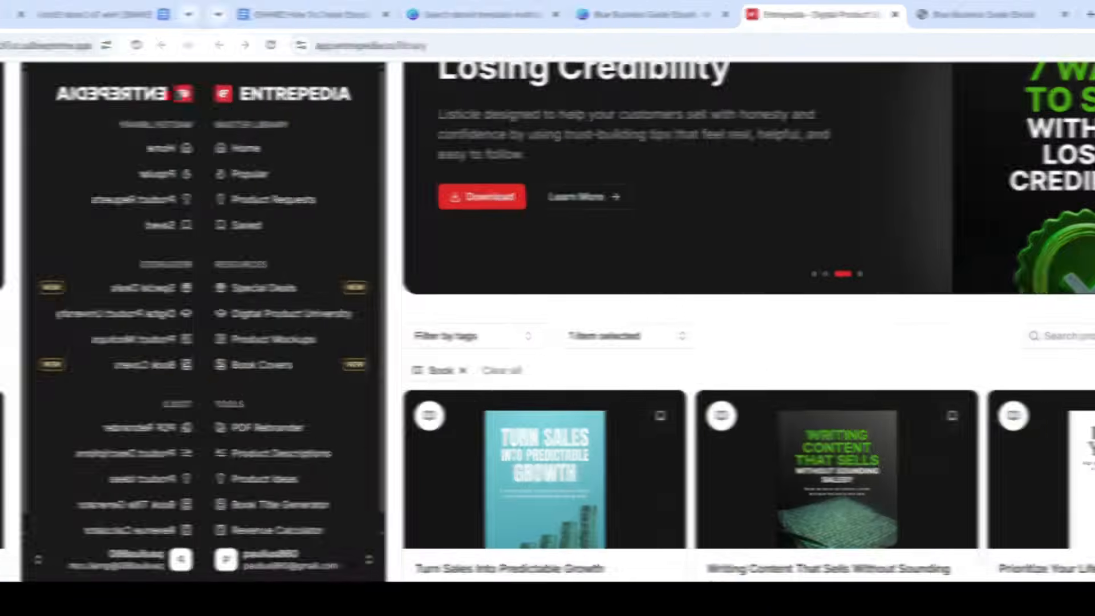
pyautogui.scroll(-10, 1087, 158)
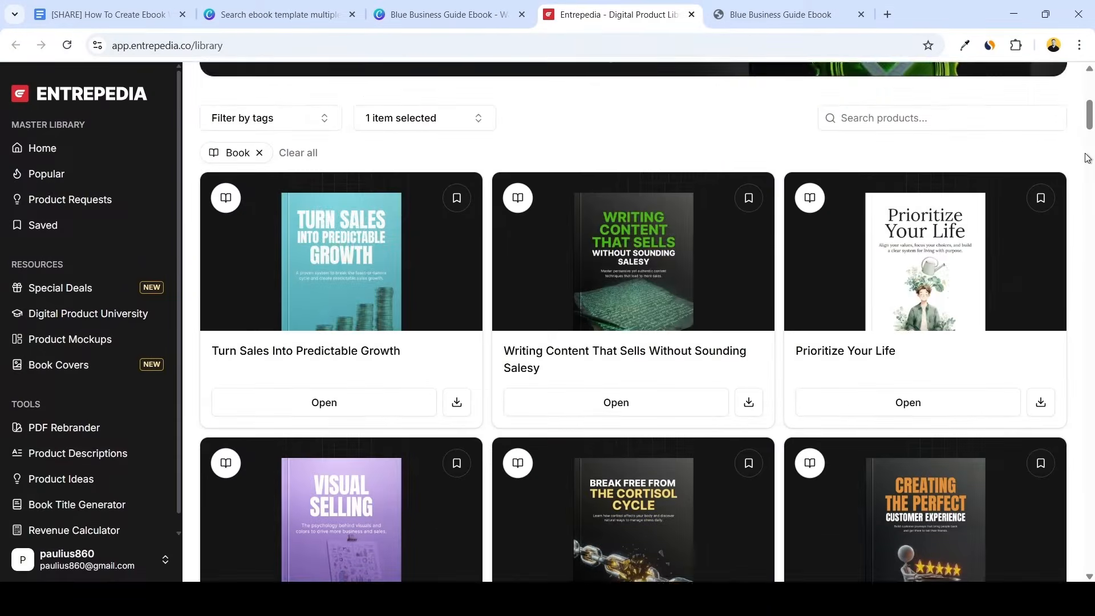
pyautogui.scroll(-15, 1088, 158)
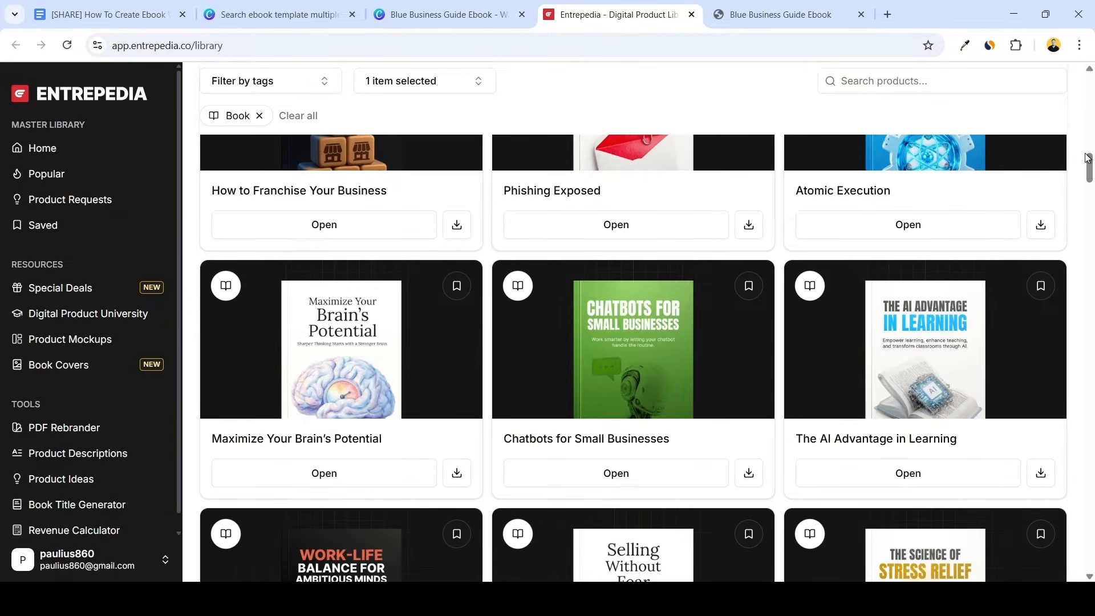
pyautogui.scroll(-12, 1088, 158)
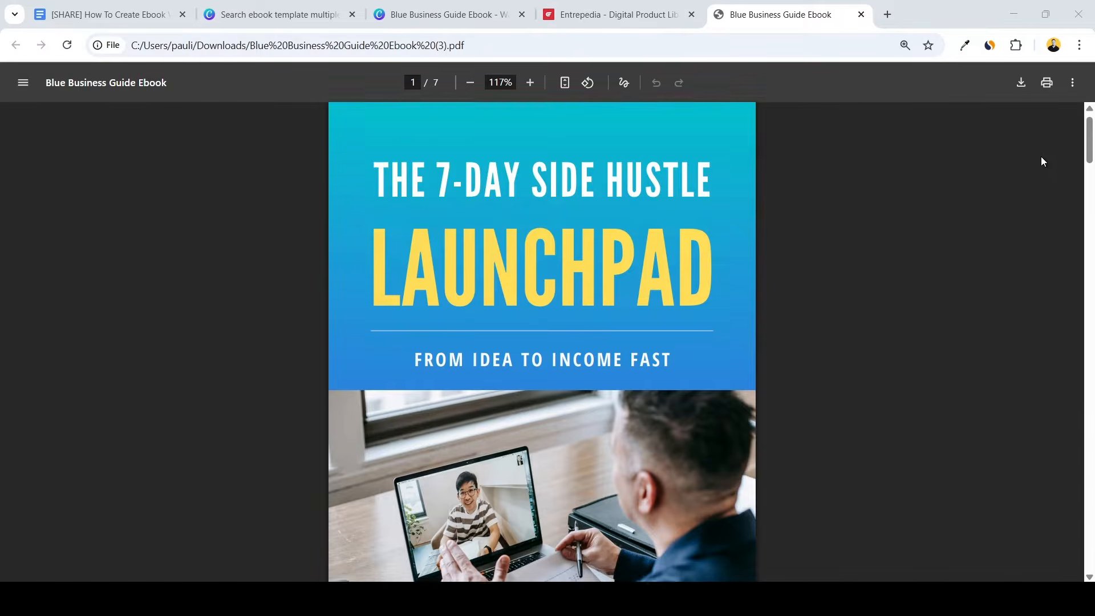
pyautogui.scroll(-12, 1037, 159)
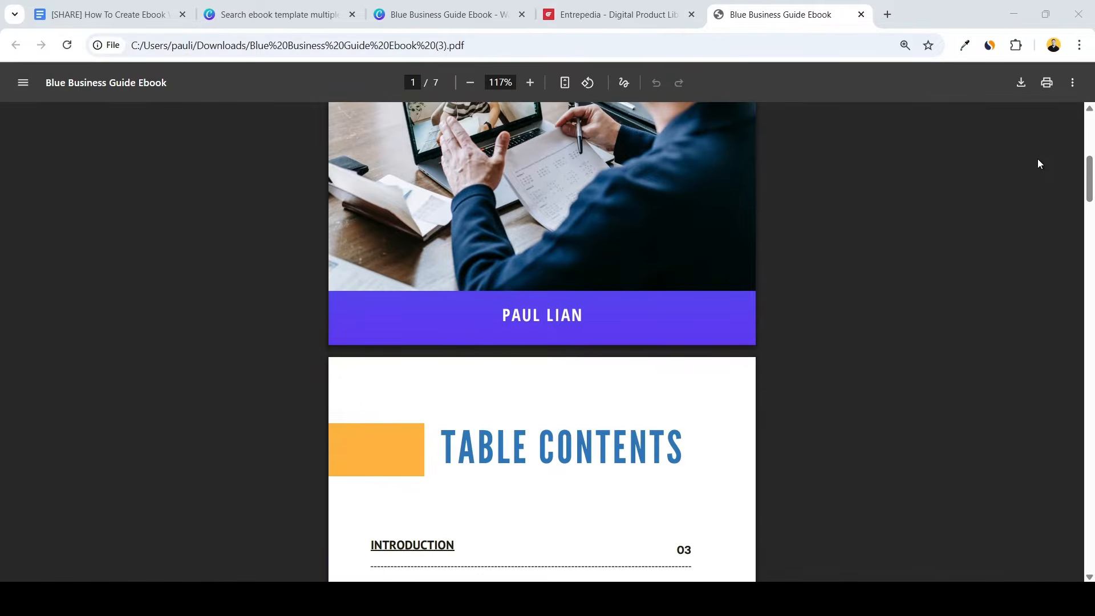
pyautogui.scroll(-15, 1042, 168)
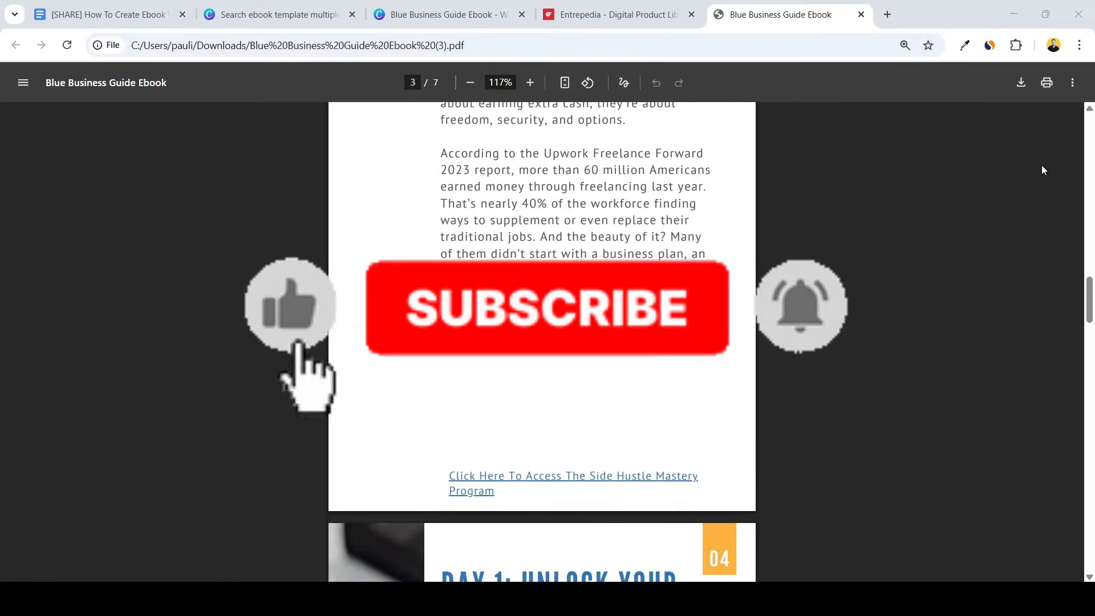
pyautogui.scroll(-3, 1041, 166)
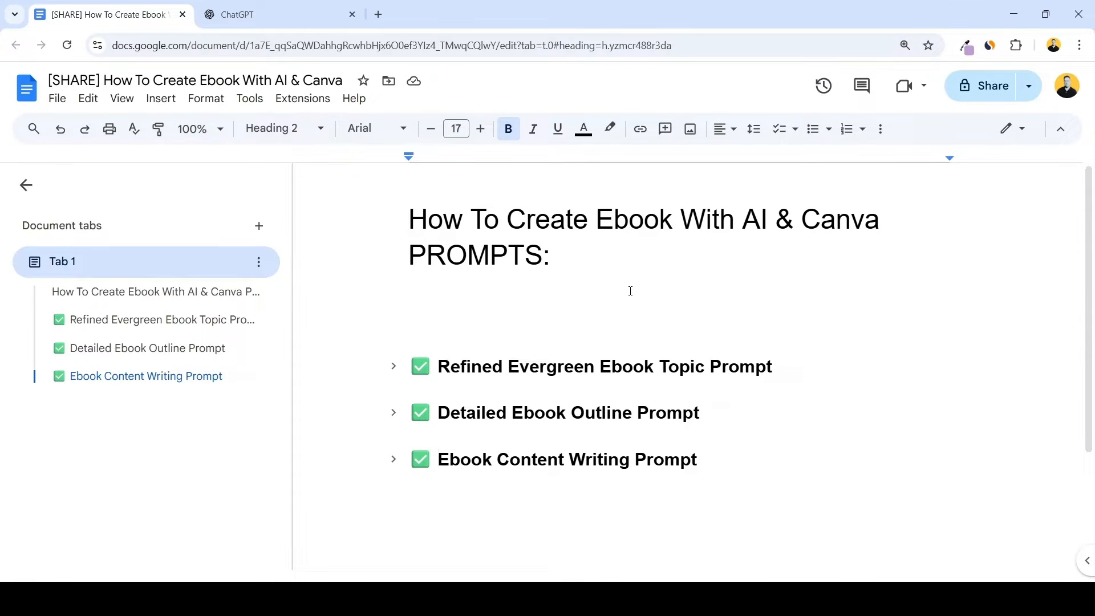
# Expand the Refined Evergreen Ebook Topic, Detailed Ebook Outline and Ebook Content Writing prompt sections in the prompts document
pyautogui.scroll(-2, 577, 285)
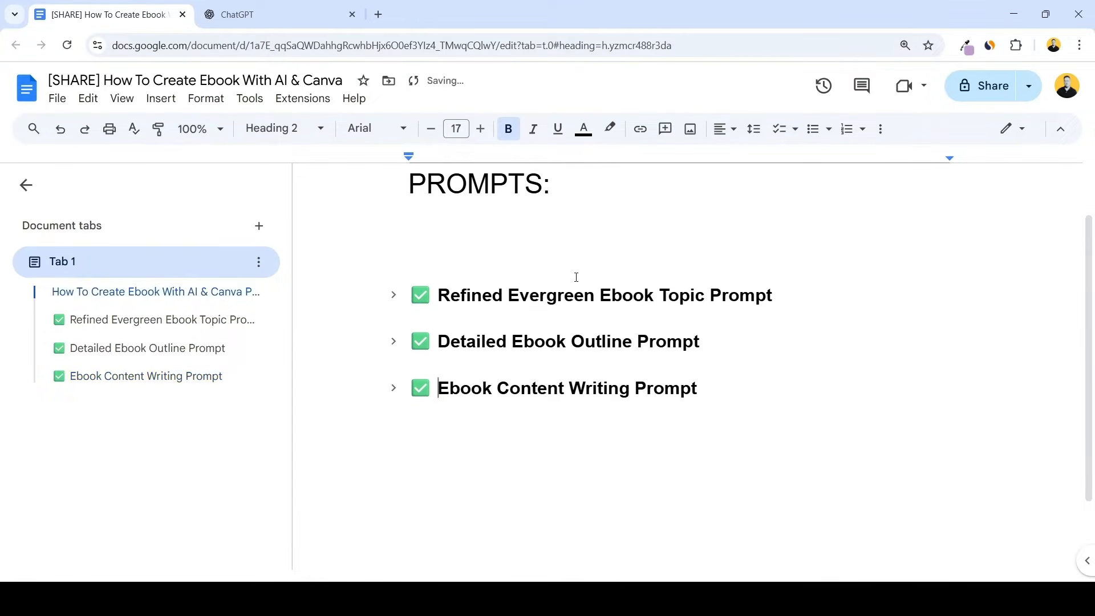
pyautogui.click(393, 295)
pyautogui.scroll(-3, 539, 267)
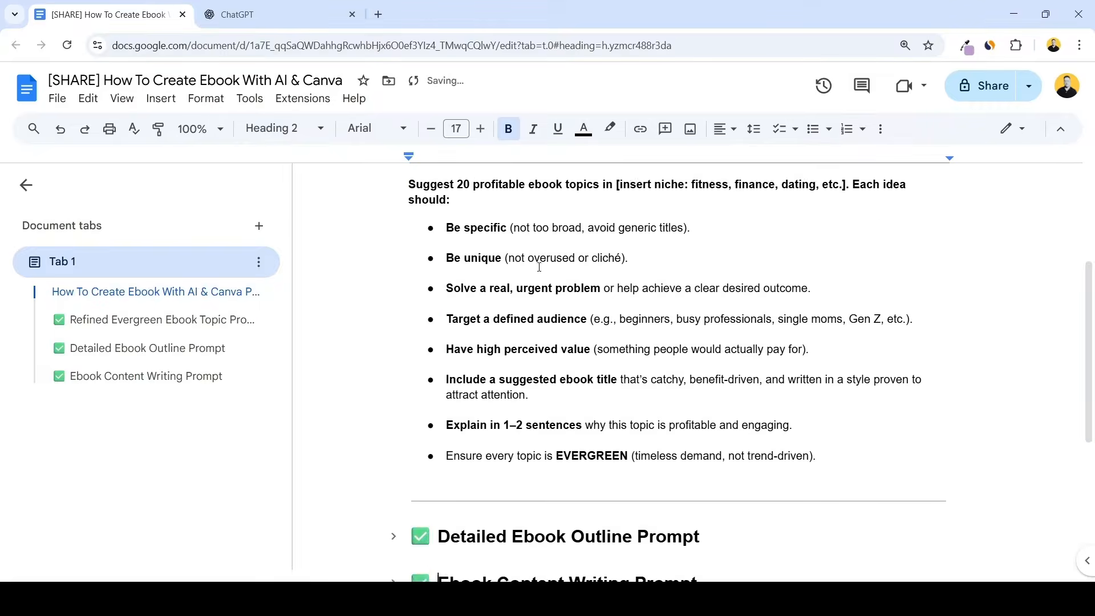
pyautogui.scroll(-4, 539, 267)
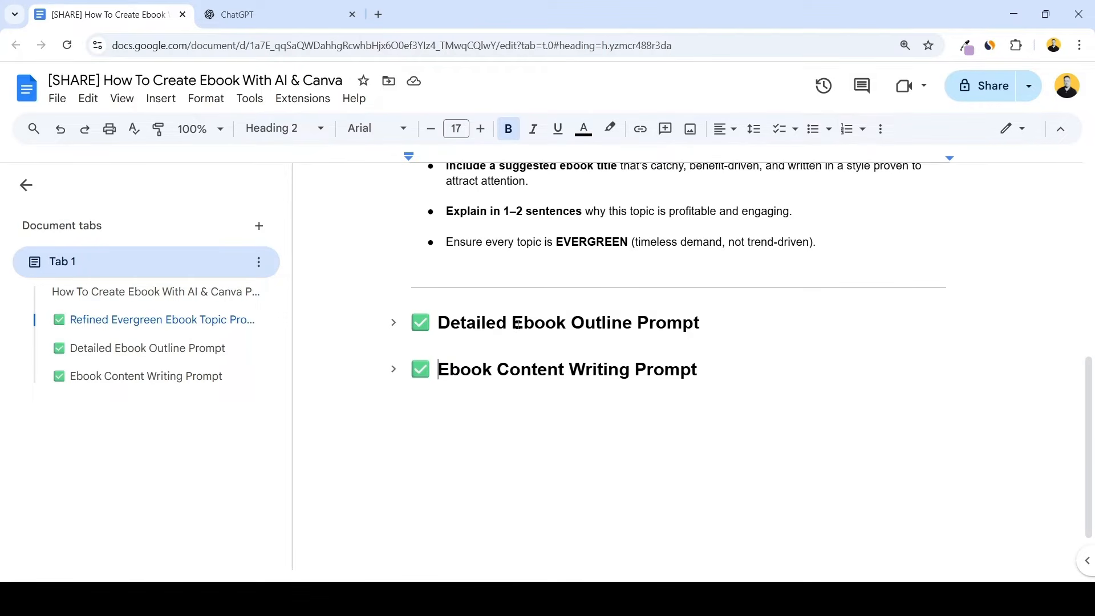
pyautogui.click(394, 322)
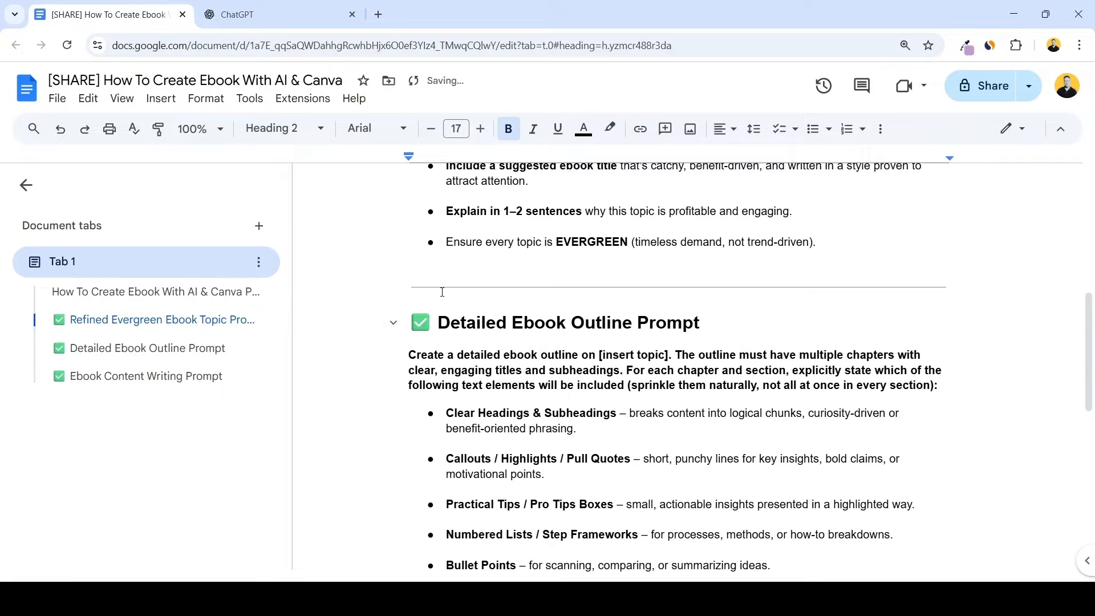
pyautogui.scroll(-10, 442, 292)
pyautogui.click(427, 295)
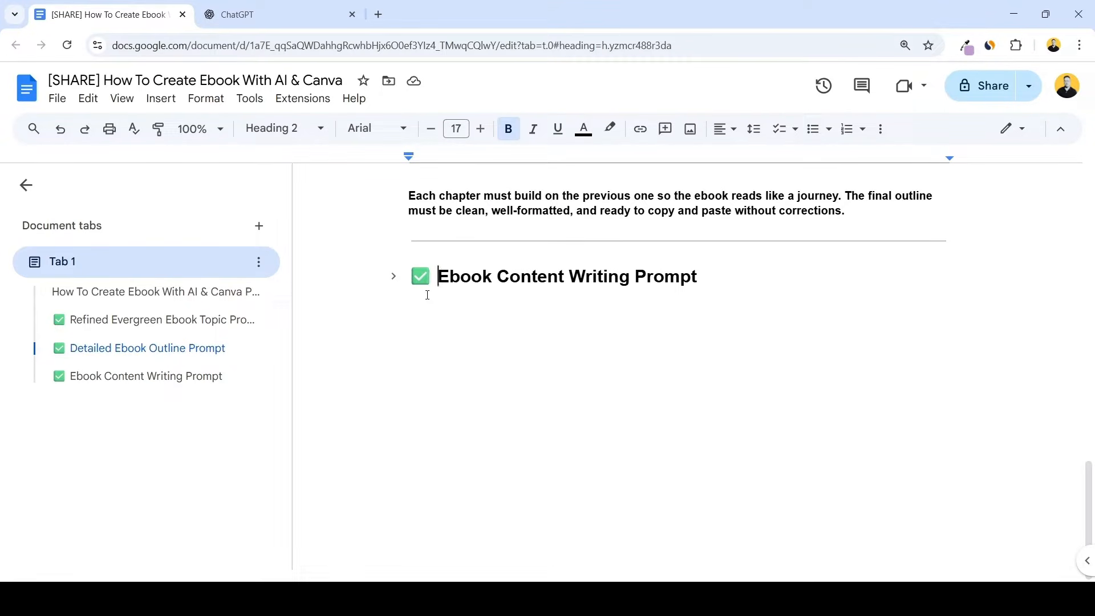
pyautogui.click(393, 276)
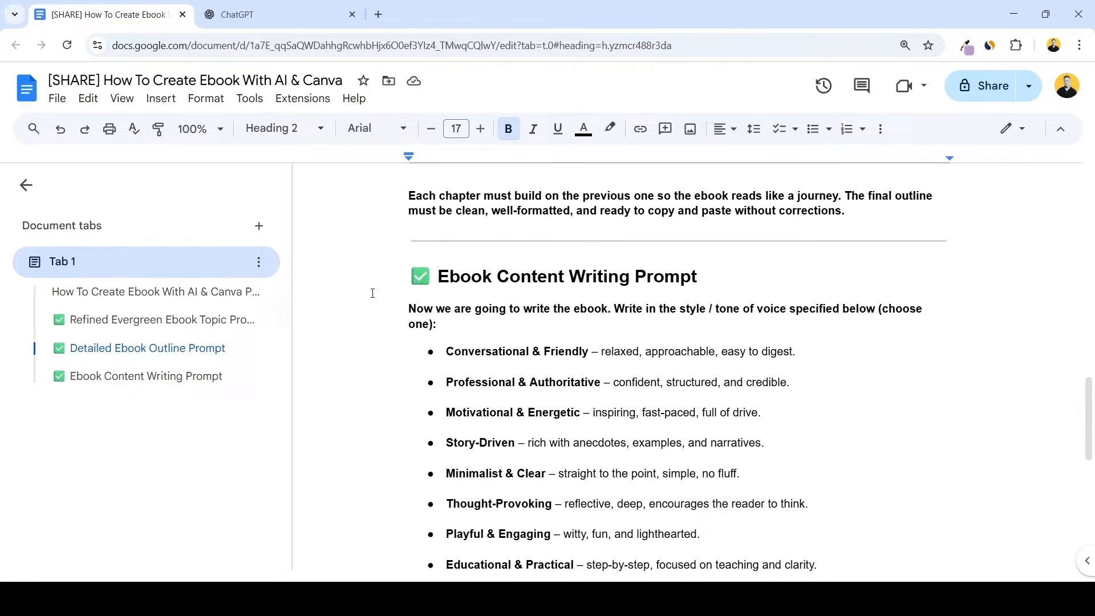
# Read through the requirements listed under the Refined Evergreen Ebook Topic Prompt
pyautogui.scroll(12, 706, 399)
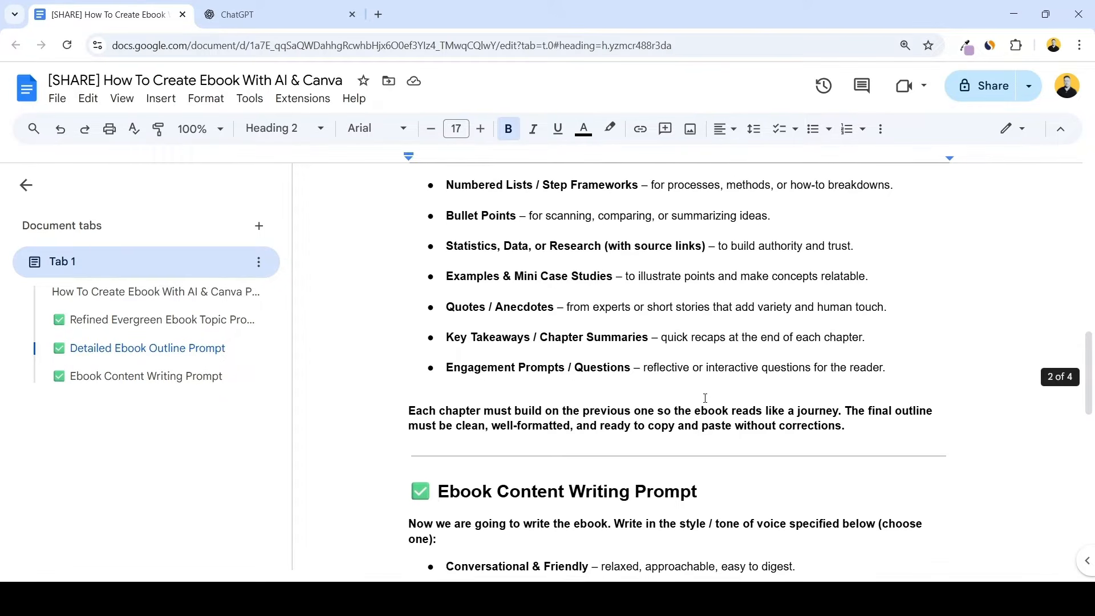
pyautogui.scroll(4, 706, 399)
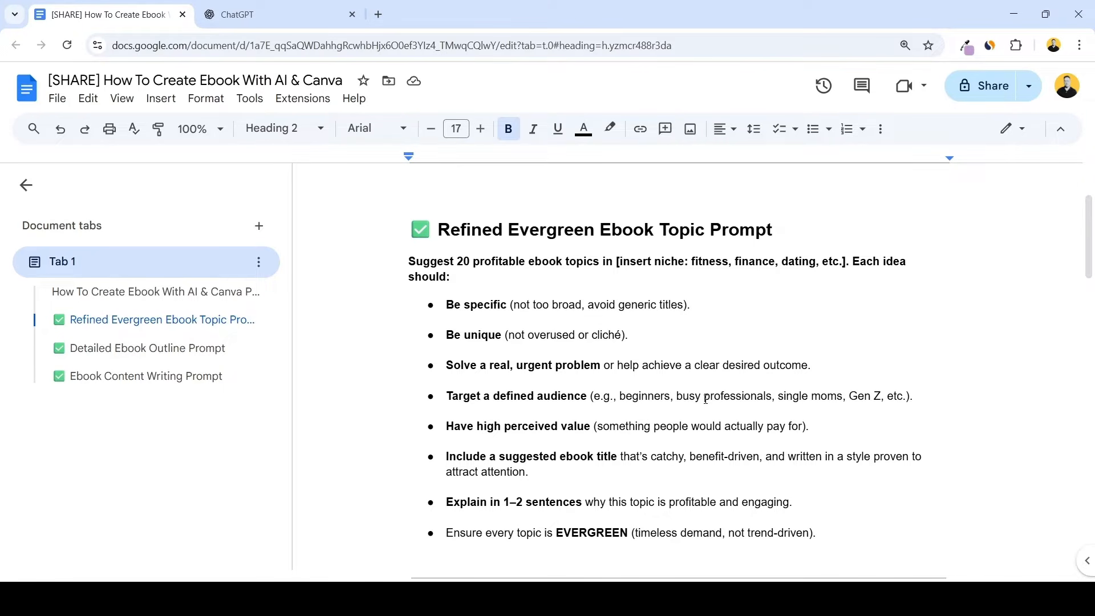
pyautogui.scroll(-2, 704, 313)
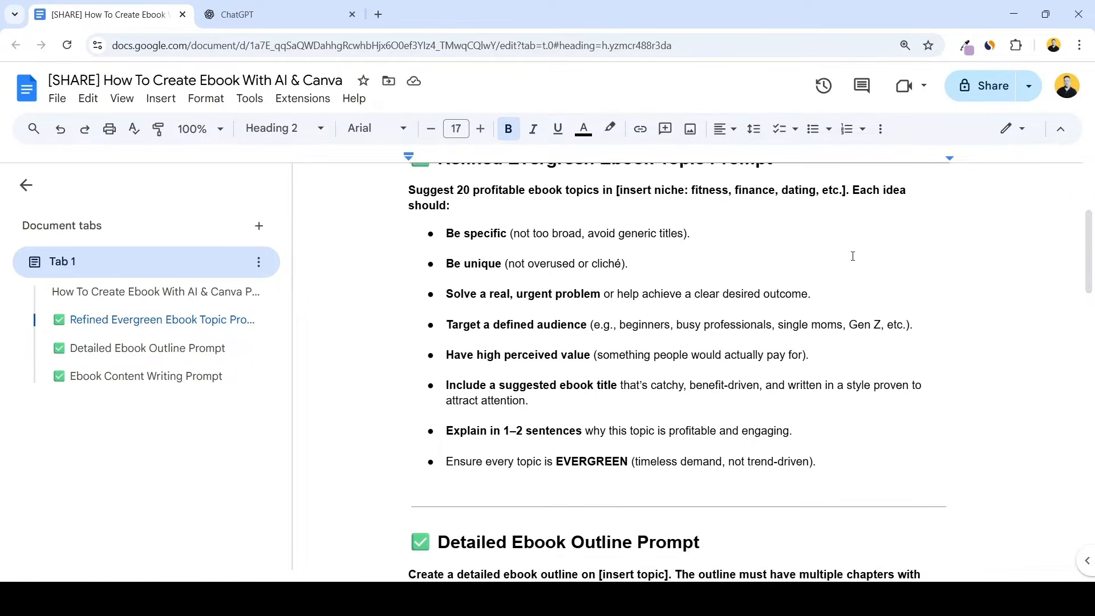
pyautogui.scroll(2, 853, 254)
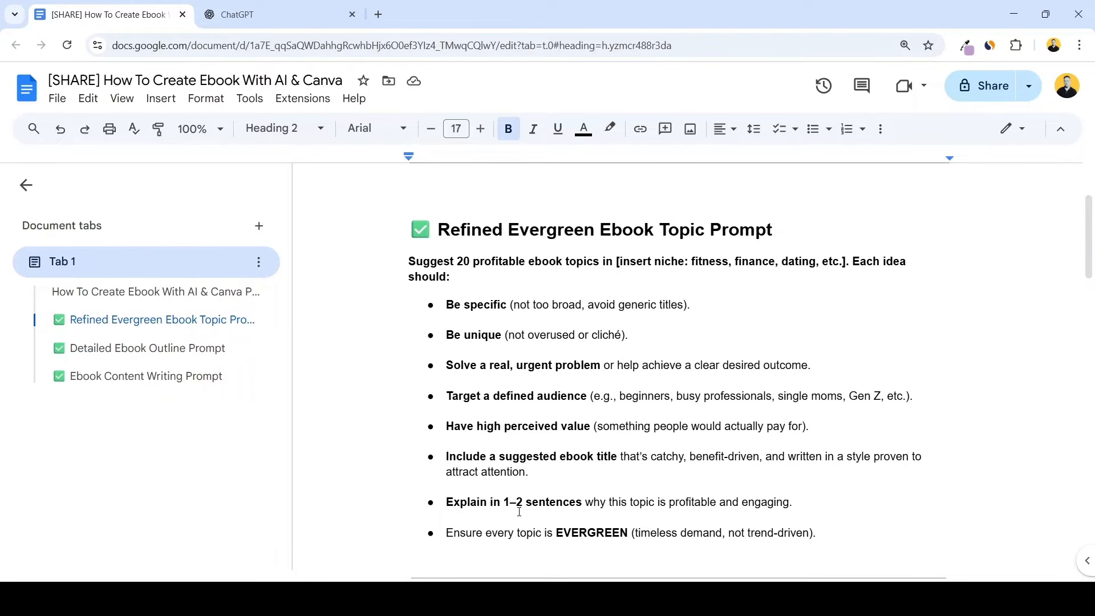
pyautogui.scroll(-2, 519, 511)
pyautogui.scroll(1, 486, 486)
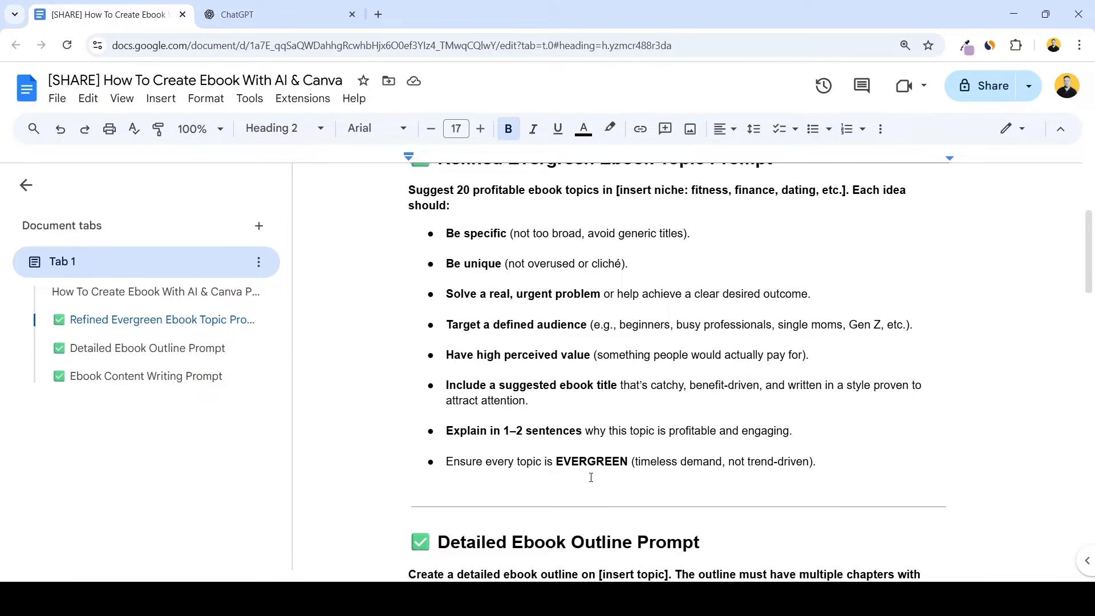
pyautogui.scroll(2, 939, 517)
pyautogui.scroll(-1, 872, 555)
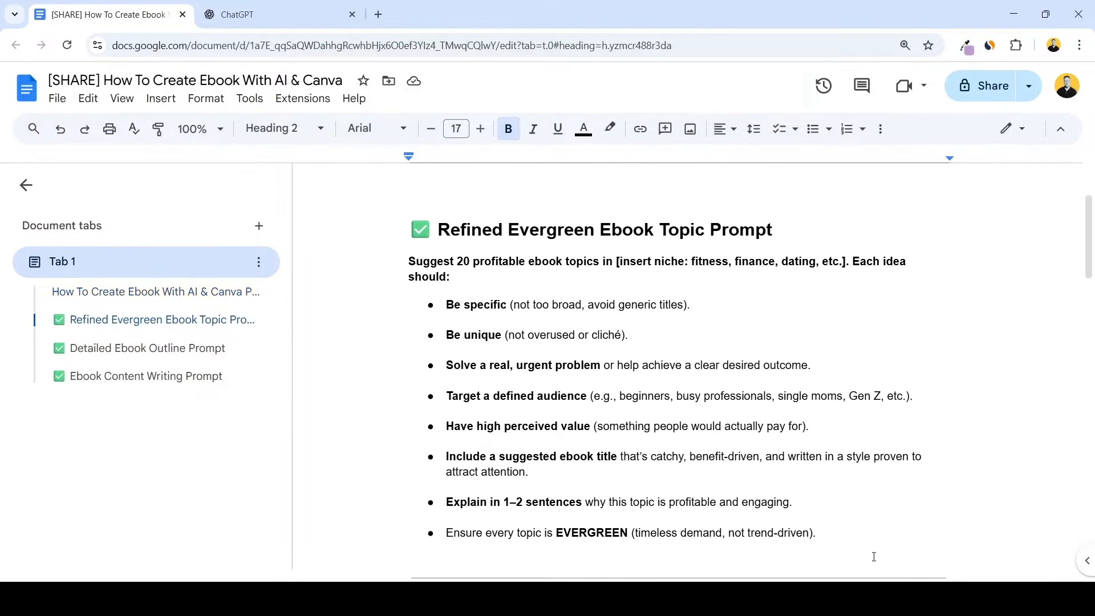
# Copy the full text under Refined Evergreen Ebook Topic Prompt into a new ChatGPT message and send it
pyautogui.moveTo(317, 258); pyautogui.dragTo(854, 531)
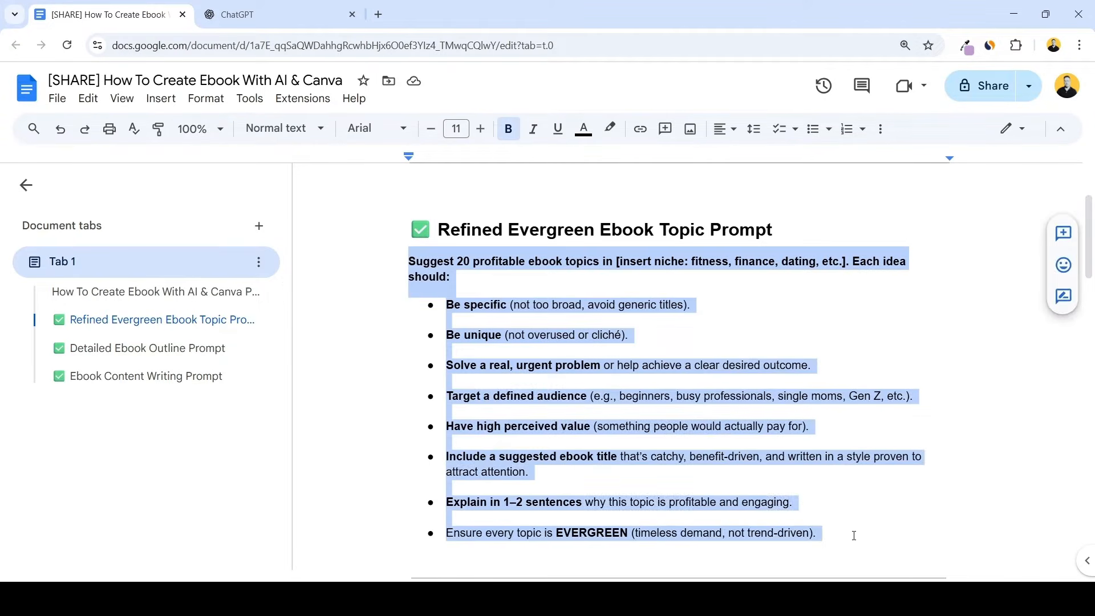
pyautogui.hotkey('ctrl', 'c')
pyautogui.click(227, 10)
pyautogui.hotkey('ctrl', 'v')
pyautogui.moveTo(562, 297); pyautogui.dragTo(672, 294)
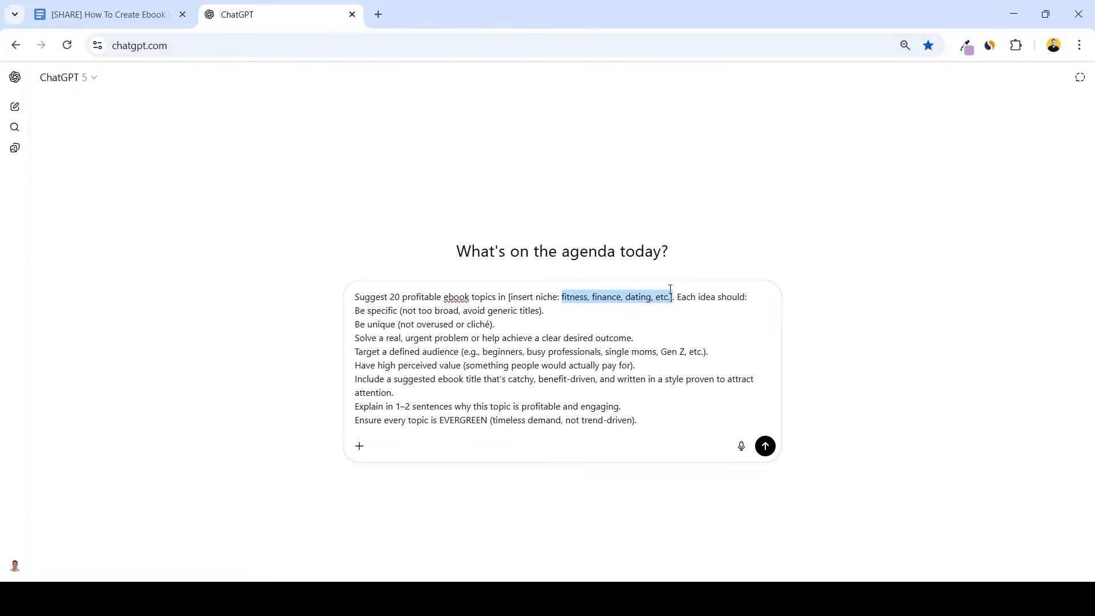
pyautogui.click(685, 321)
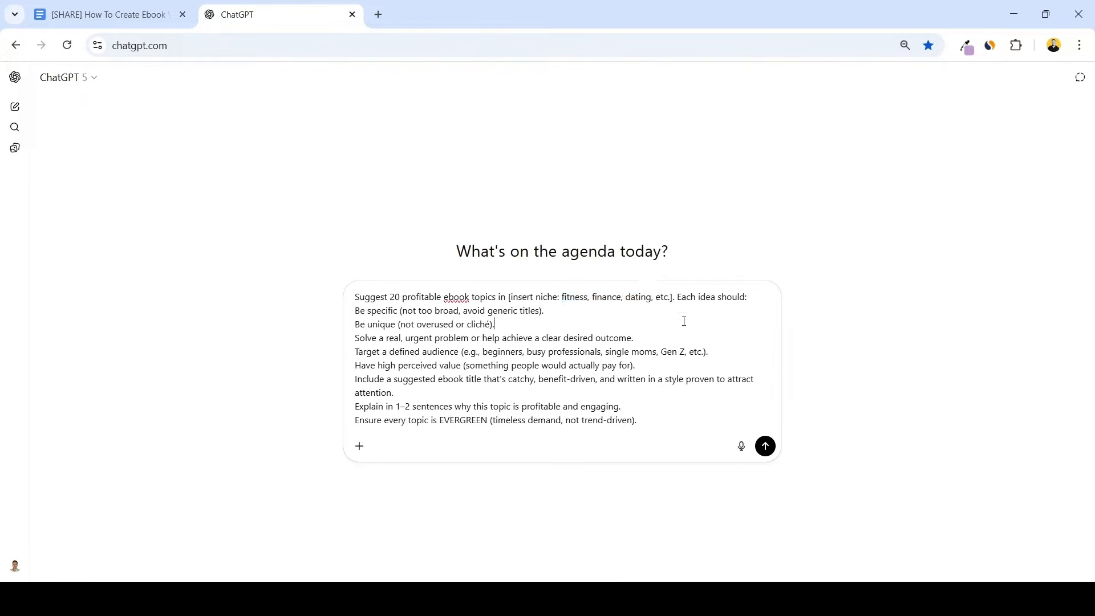
pyautogui.press('Return')
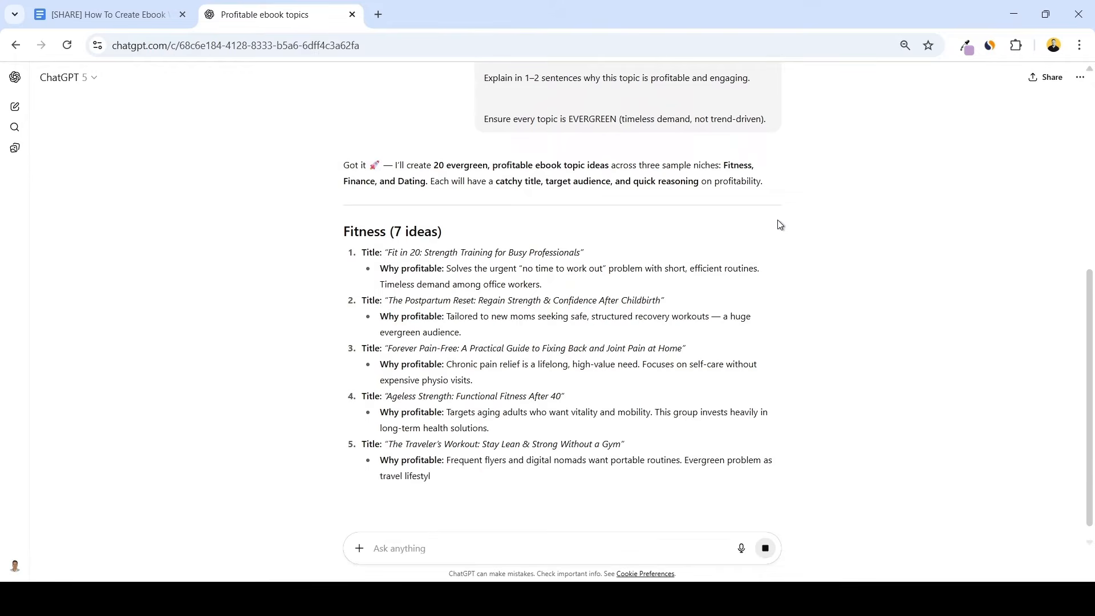
# Review the ebook topic ideas ChatGPT generated for the fitness, finance and dating niches
pyautogui.scroll(-2, 897, 181)
pyautogui.scroll(-5, 899, 179)
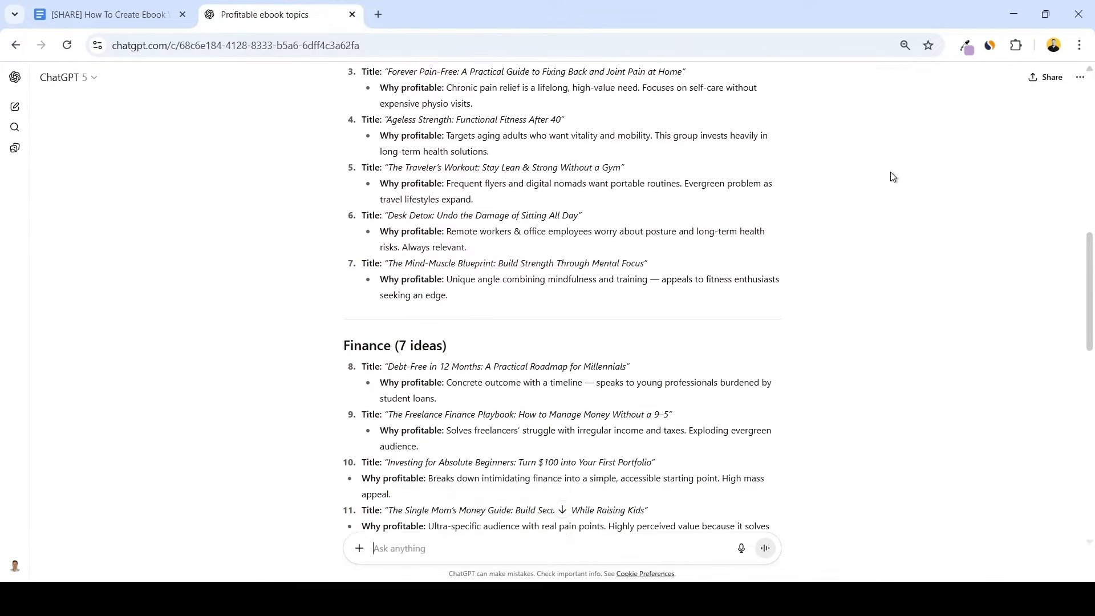
pyautogui.scroll(-7, 888, 173)
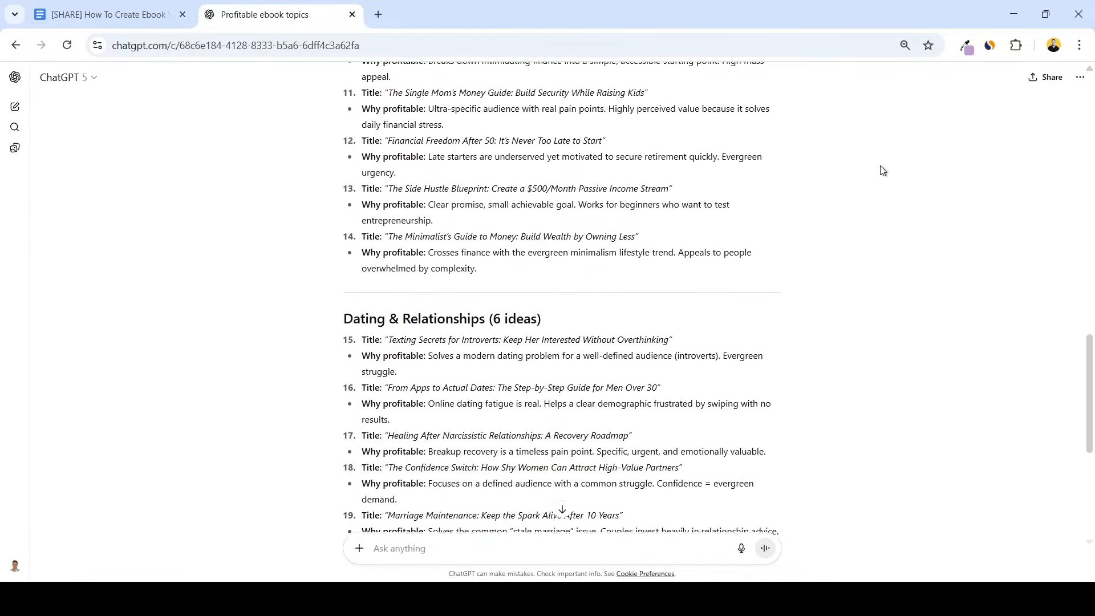
pyautogui.scroll(-2, 879, 167)
pyautogui.scroll(8, 875, 163)
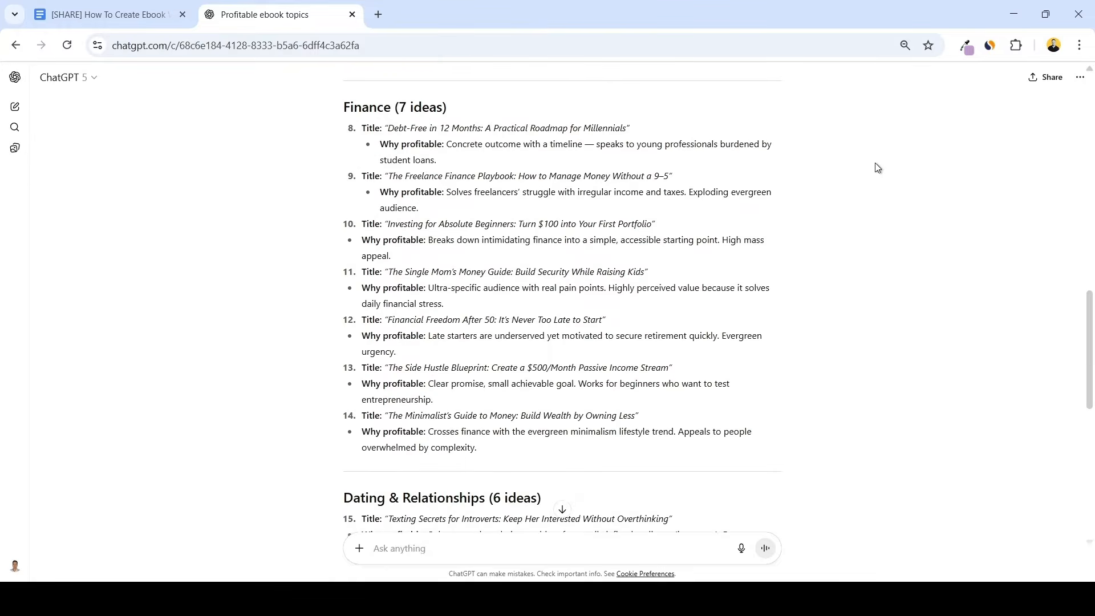
pyautogui.scroll(7, 869, 197)
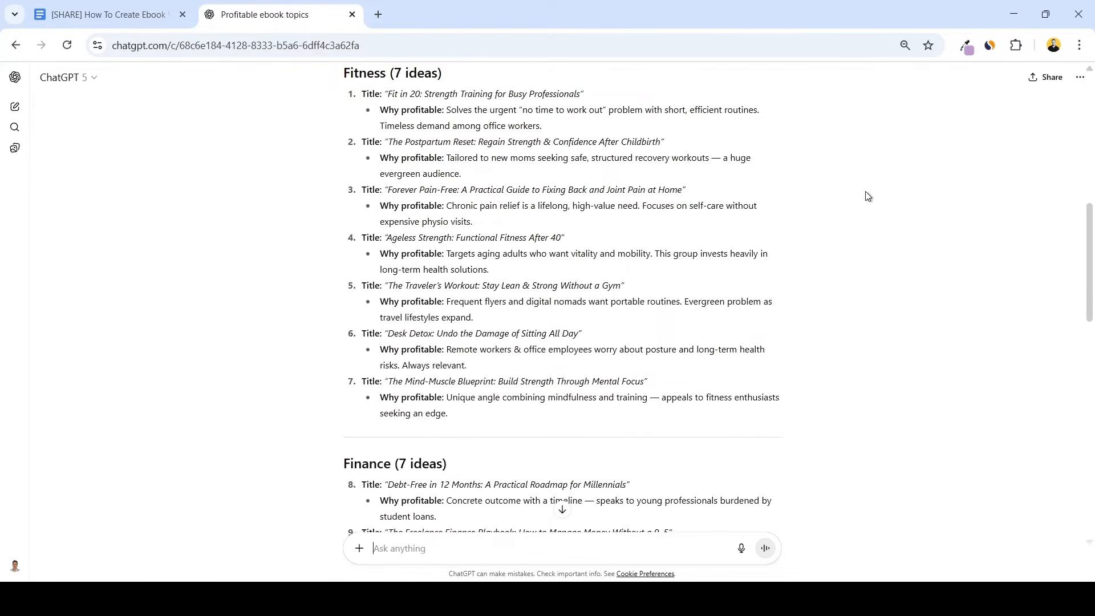
pyautogui.scroll(1, 868, 196)
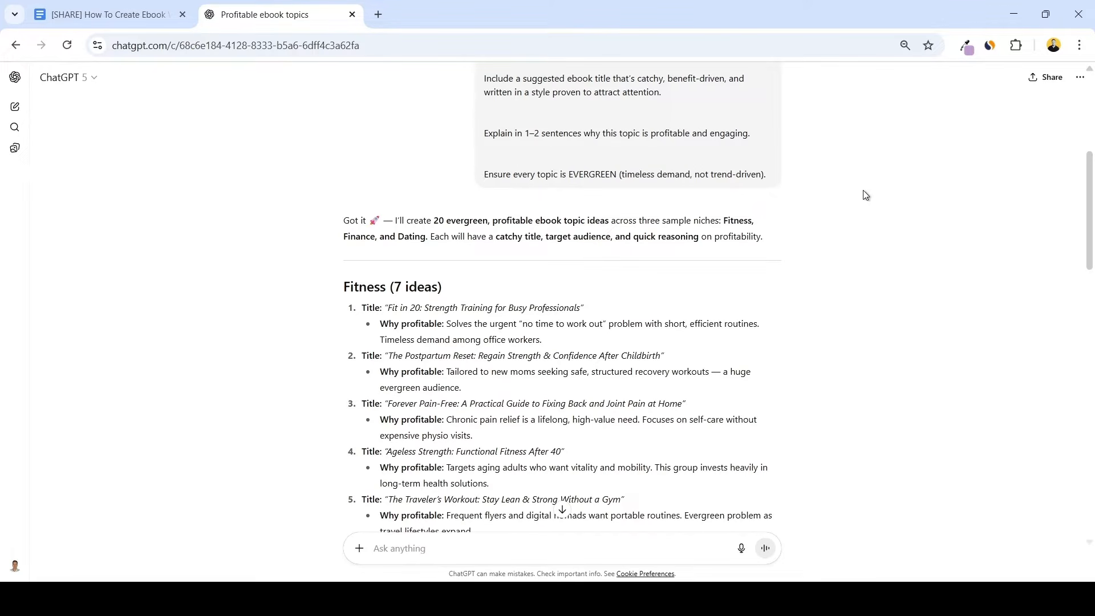
pyautogui.scroll(-1, 864, 190)
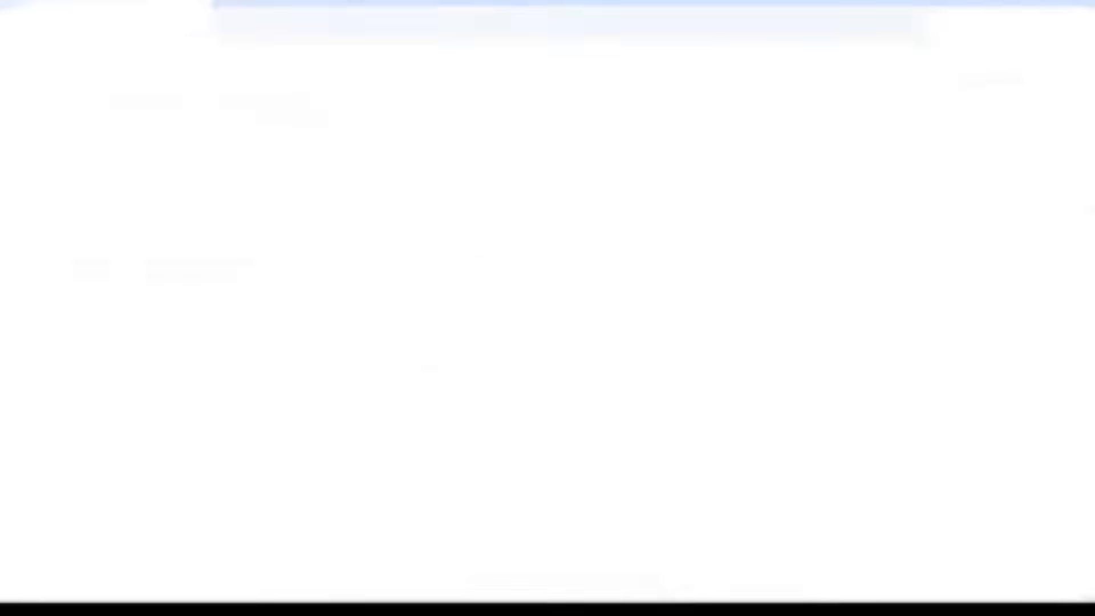
# Read through the Detailed Ebook Outline Prompt and its list of text elements to include in each chapter
pyautogui.scroll(-7, 789, 255)
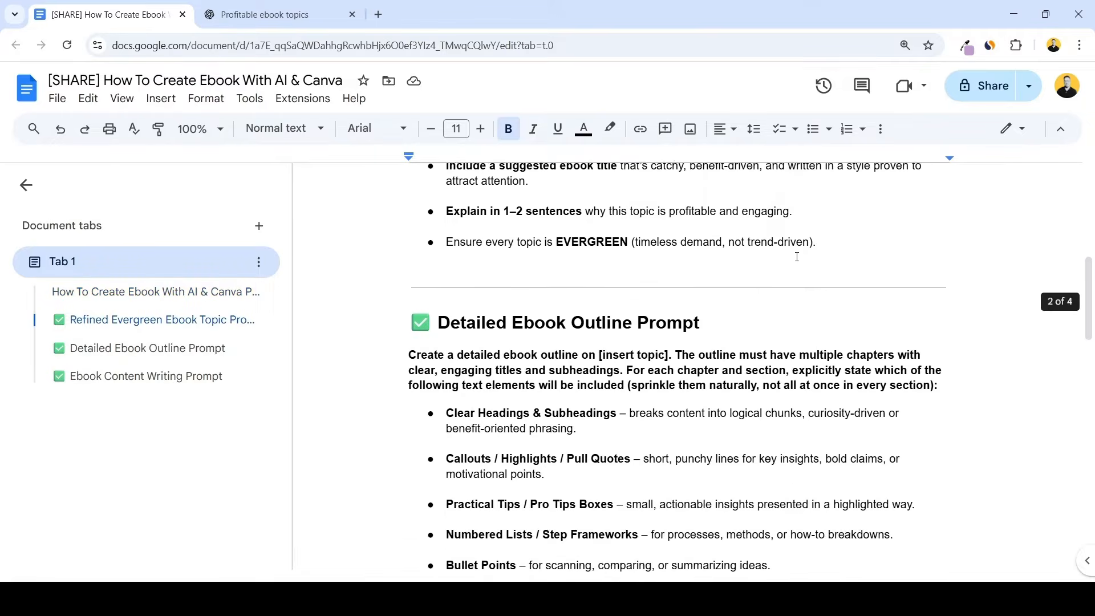
pyautogui.scroll(-4, 796, 256)
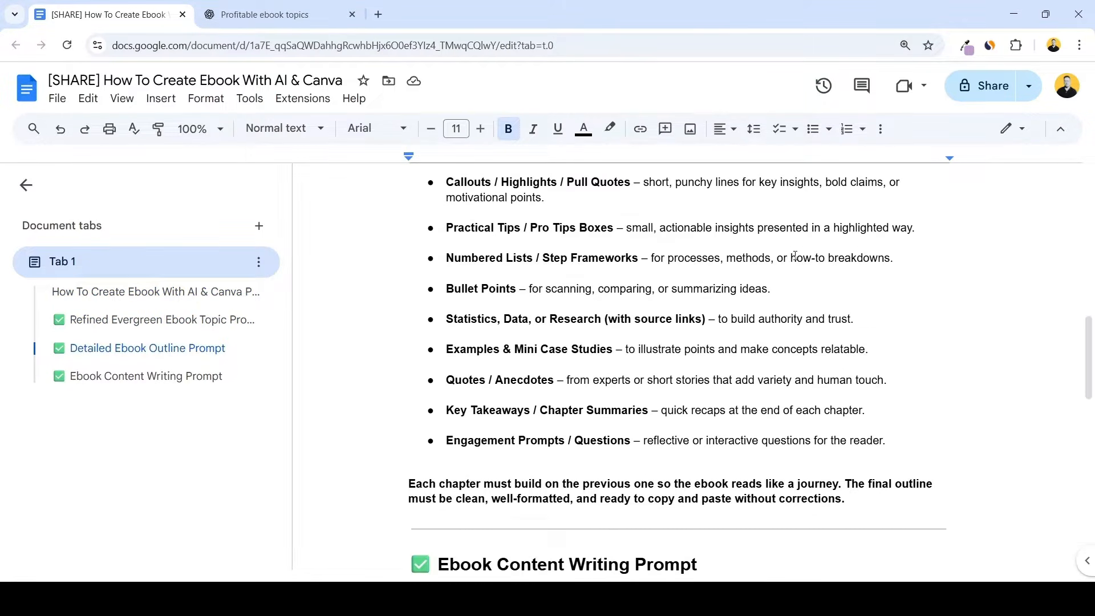
pyautogui.scroll(4, 796, 255)
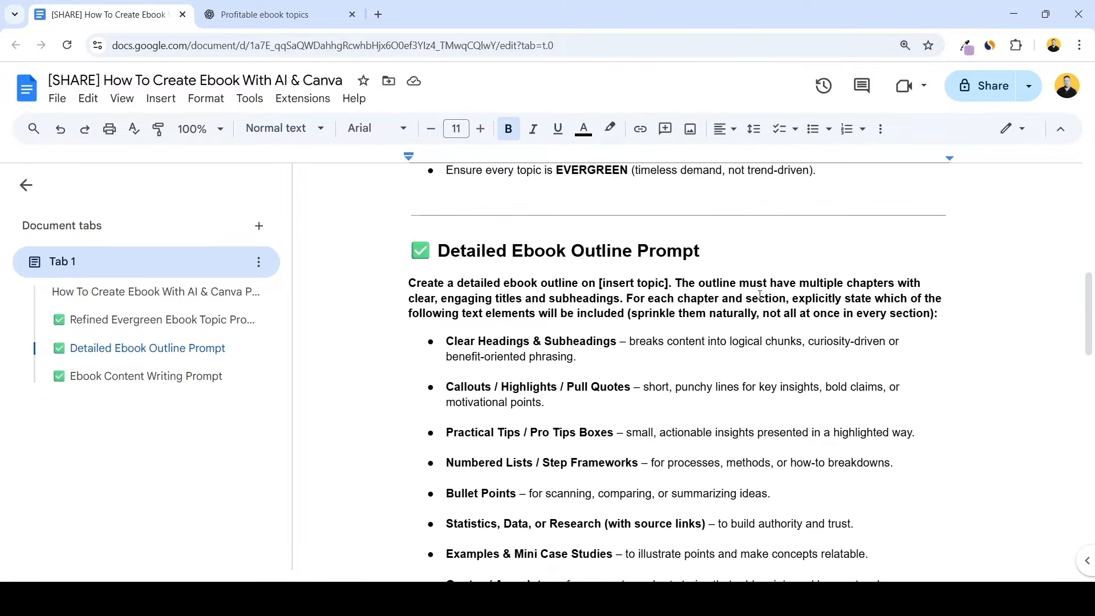
pyautogui.scroll(-1, 771, 286)
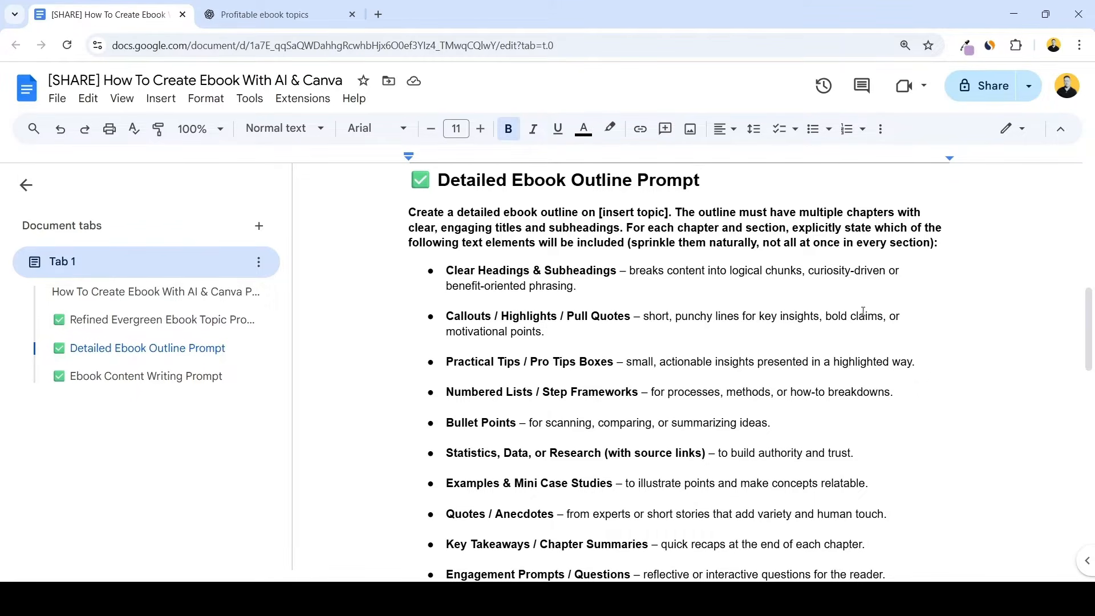
pyautogui.scroll(-1, 863, 311)
pyautogui.scroll(1, 742, 291)
pyautogui.click(446, 269)
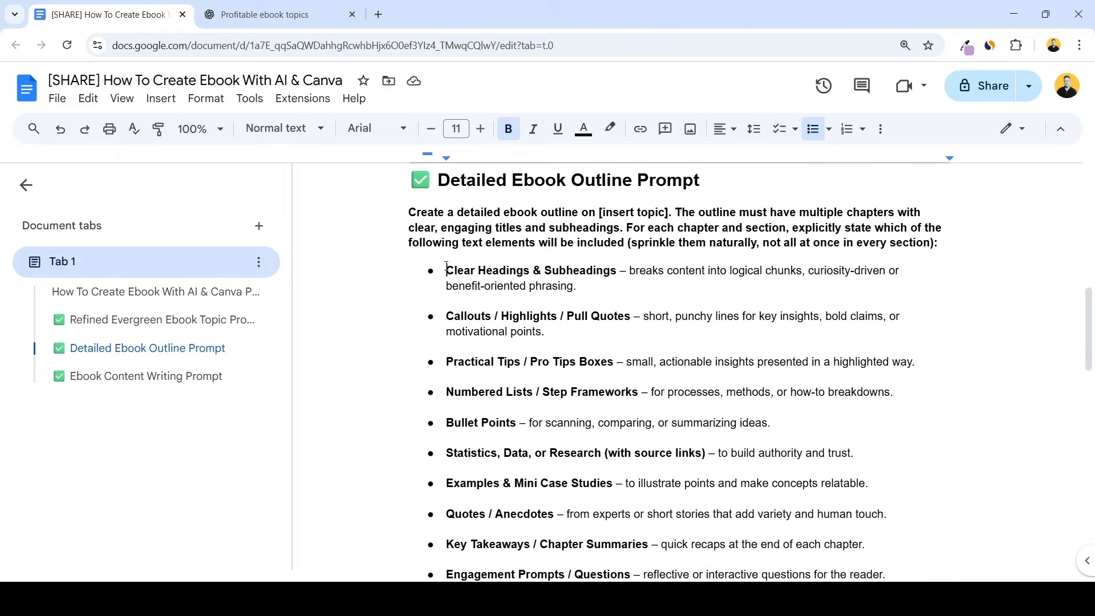
pyautogui.moveTo(447, 269); pyautogui.dragTo(606, 277)
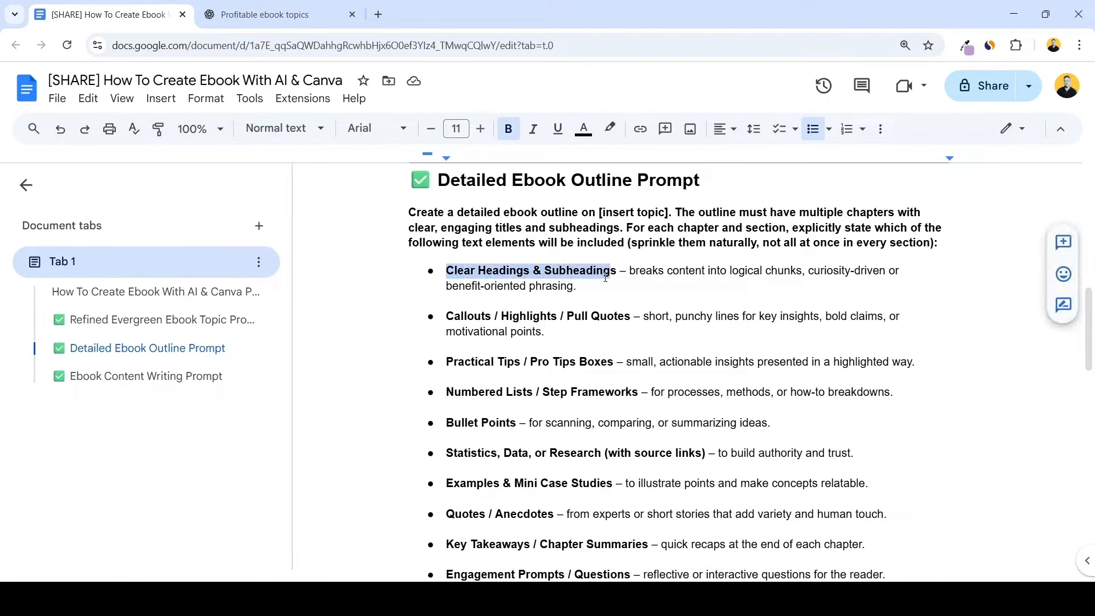
pyautogui.click(447, 316)
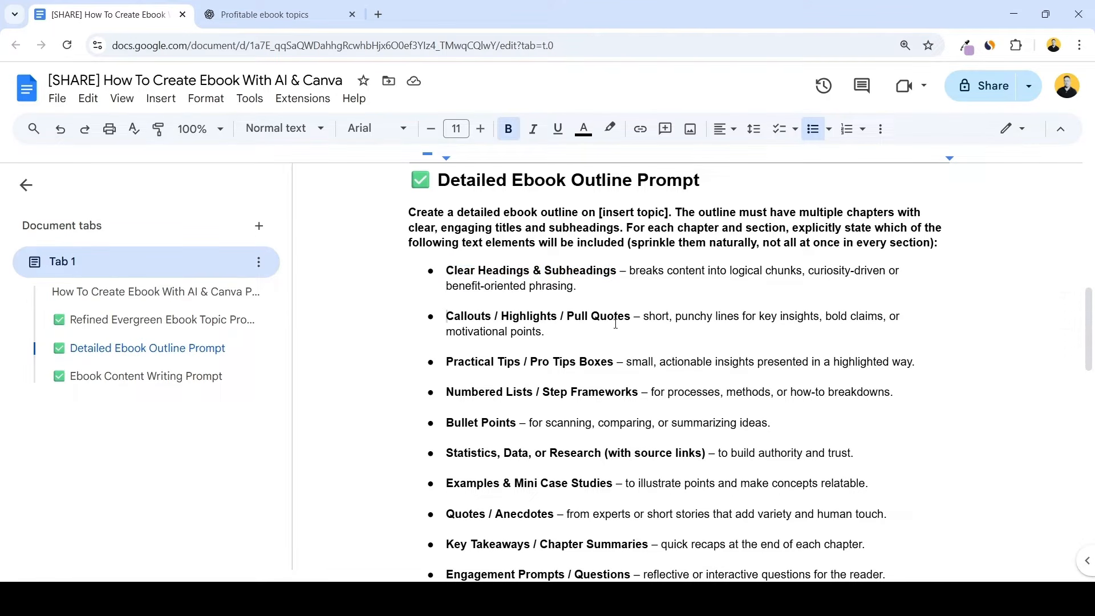
pyautogui.scroll(-1, 598, 314)
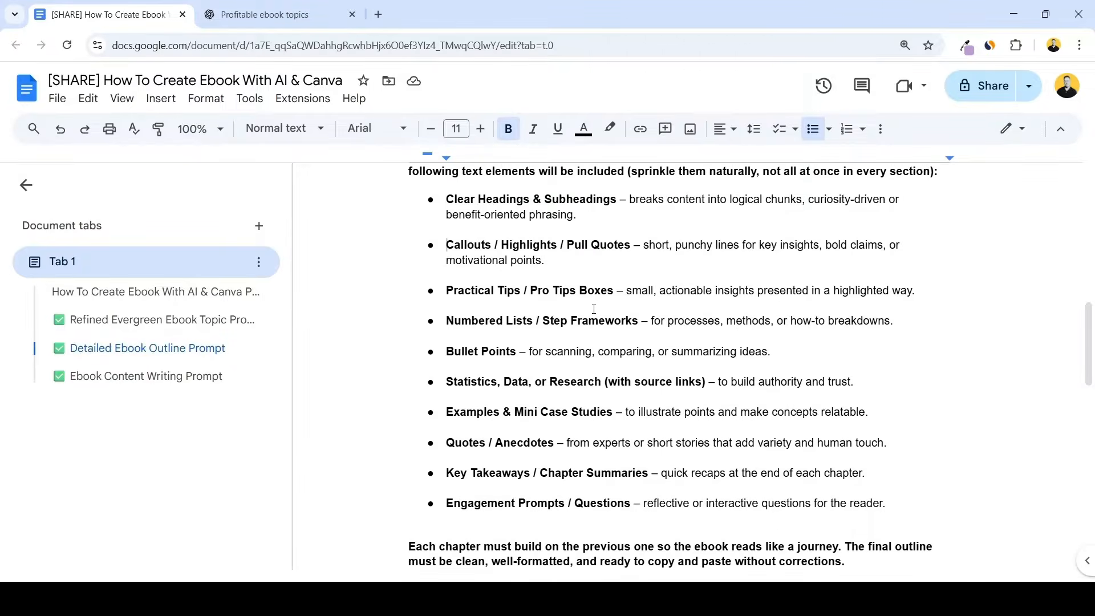
pyautogui.scroll(-1, 457, 336)
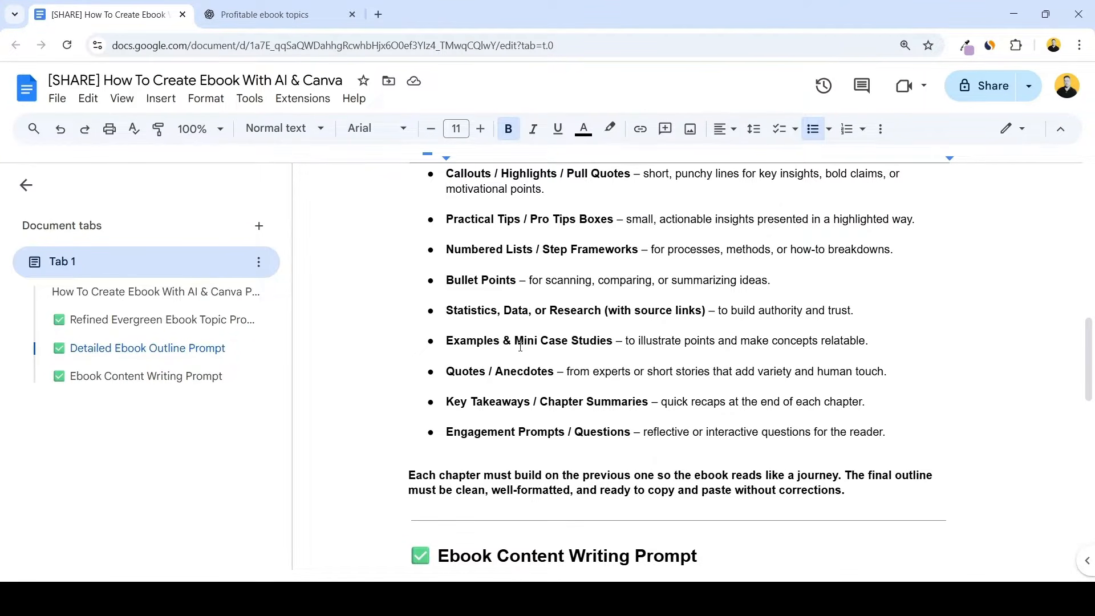
pyautogui.scroll(-1, 542, 325)
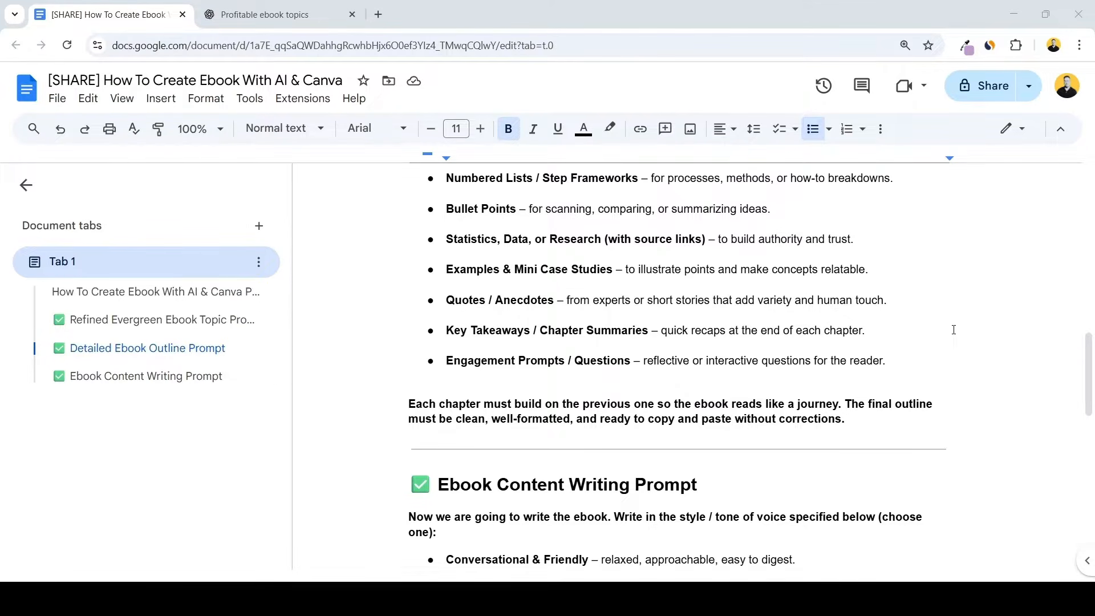
# Replace the [insert topic] placeholder in the Detailed Ebook Outline Prompt with "The 7-Day Side Hustle Launchpad: From Idea to Income Fast"
pyautogui.scroll(4, 953, 329)
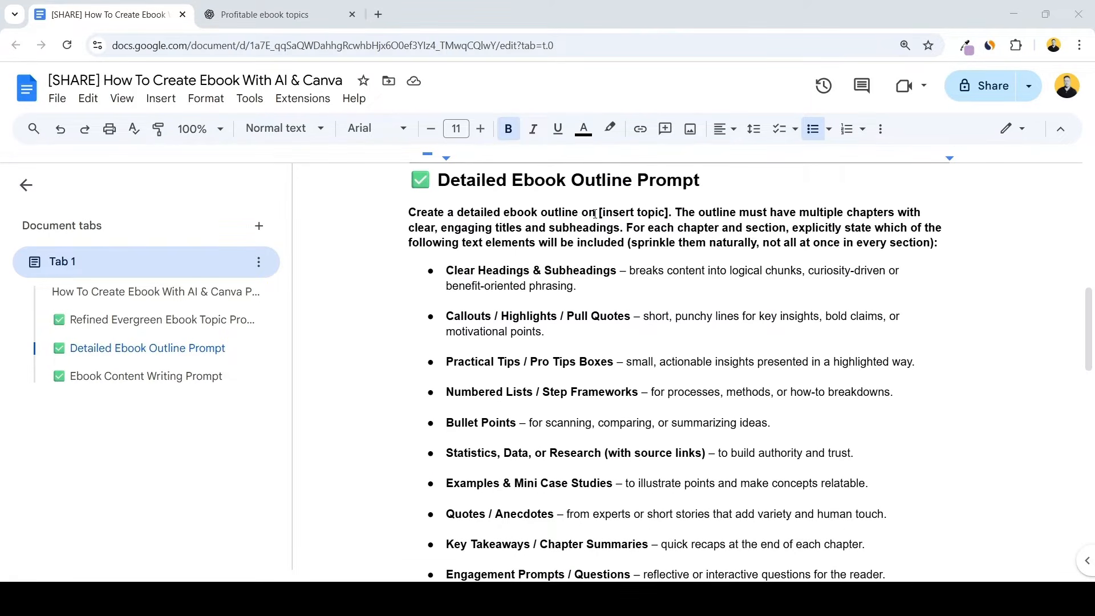
pyautogui.moveTo(597, 212); pyautogui.dragTo(673, 212)
pyautogui.write('The 7-Day Side Hustle Launchpad: From Idea to Income Fast')
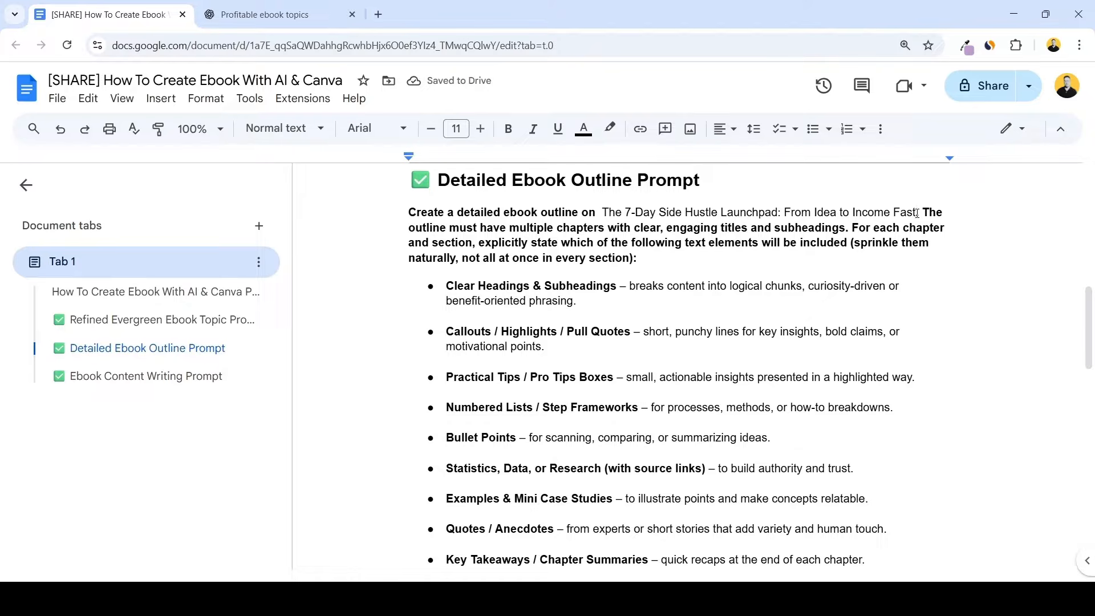
# Copy the completed Detailed Ebook Outline Prompt into the existing ChatGPT conversation about profitable ebook topics and send it
pyautogui.moveTo(398, 212); pyautogui.dragTo(946, 432)
pyautogui.hotkey('ctrl', 'c')
pyautogui.click(265, 15)
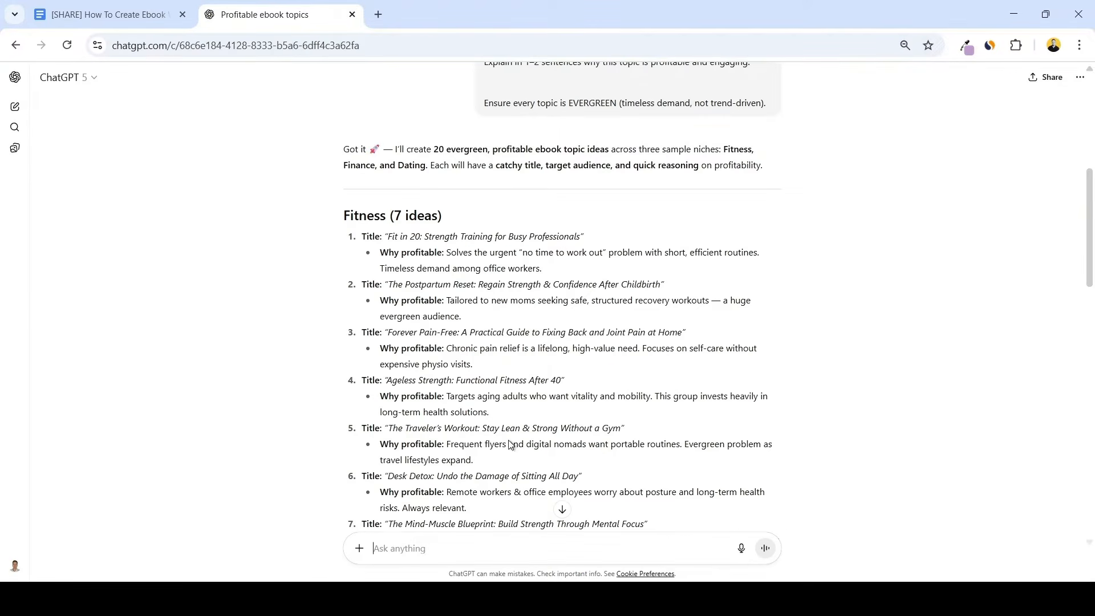
pyautogui.hotkey('ctrl', 'v')
pyautogui.press('Return')
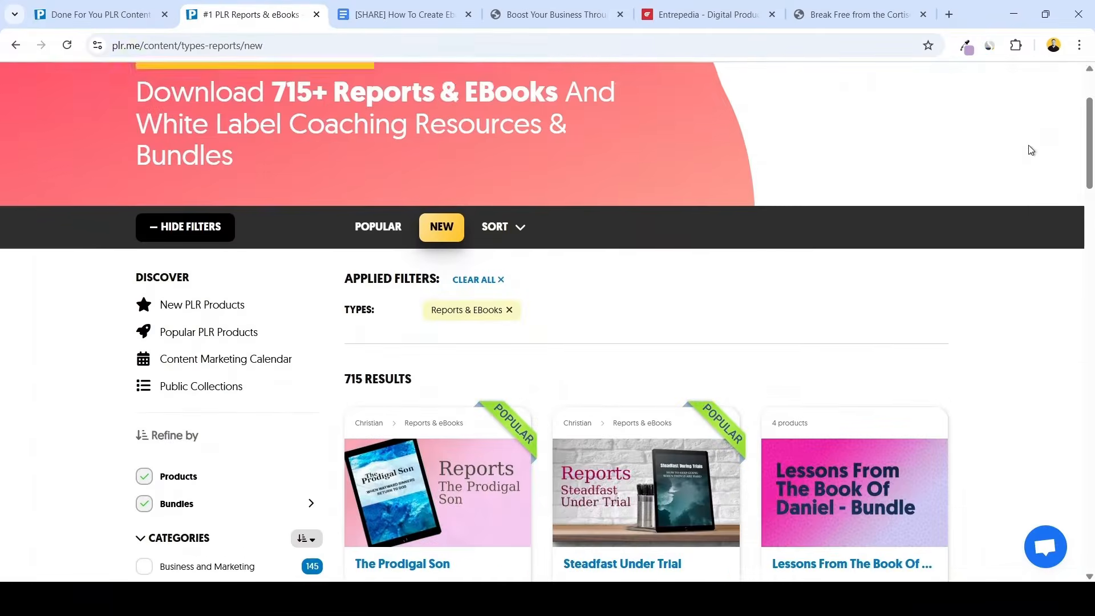
# On PLR.me, look through the first page of the newest Reports & eBooks listings
pyautogui.scroll(-2, 1028, 148)
pyautogui.scroll(-8, 1029, 150)
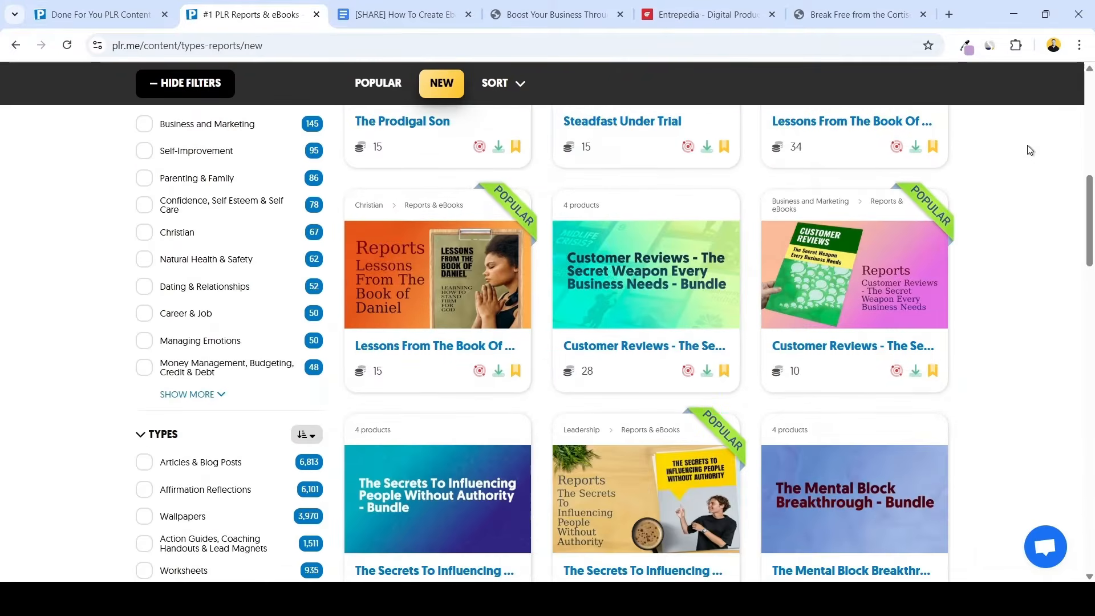
pyautogui.scroll(-8, 1030, 150)
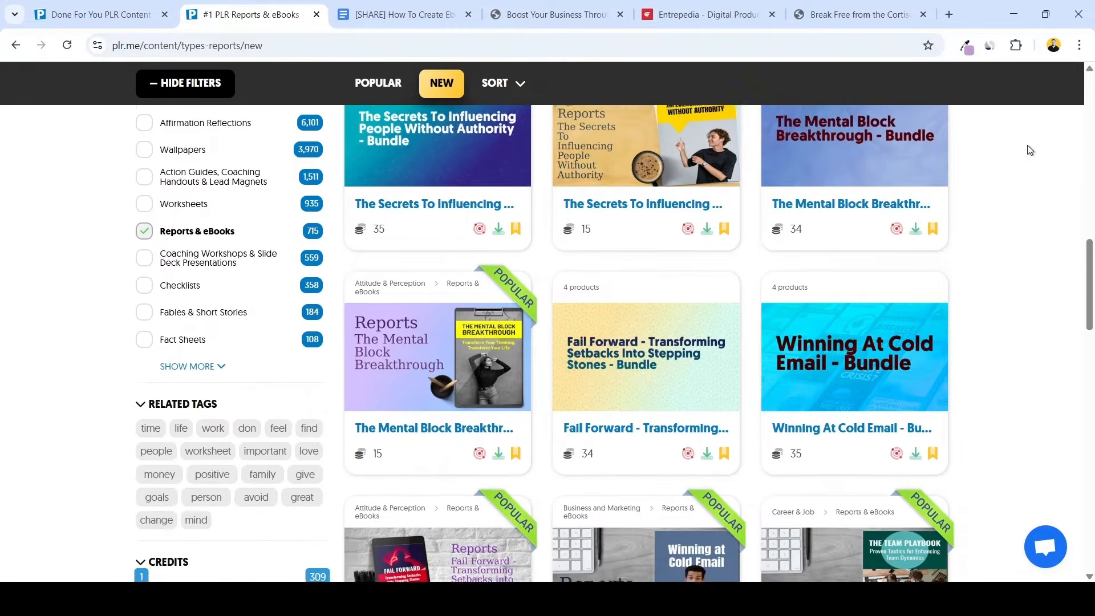
pyautogui.scroll(-5, 1030, 150)
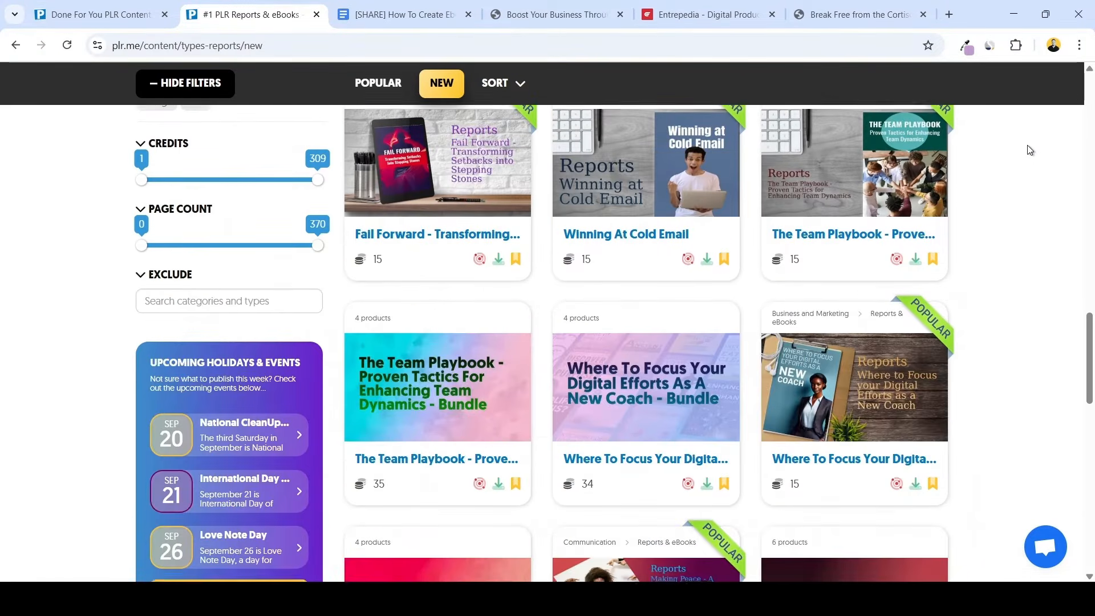
pyautogui.scroll(-7, 1029, 150)
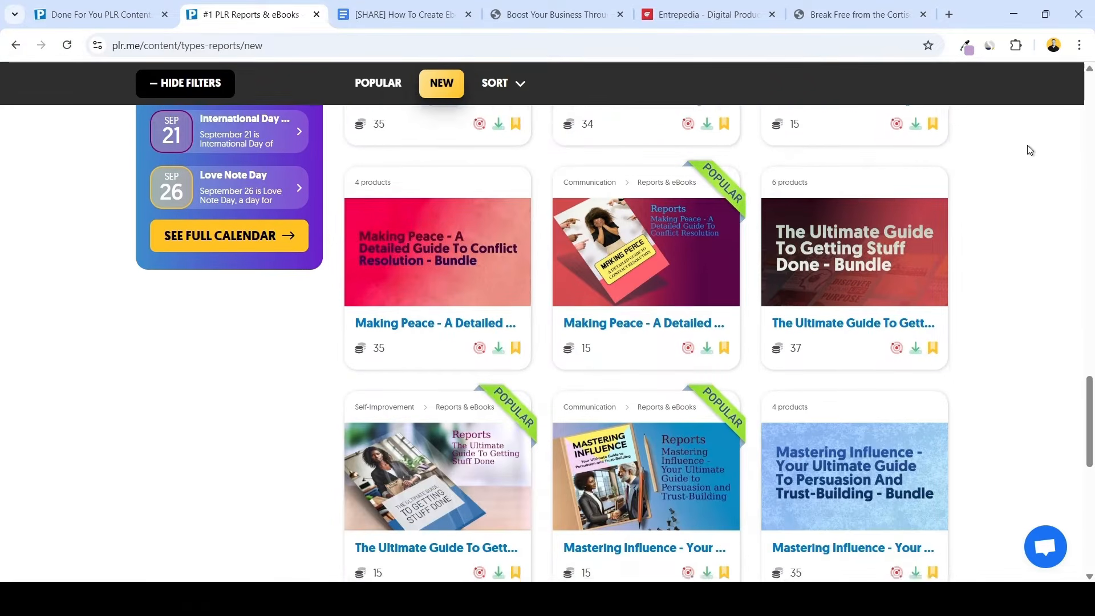
pyautogui.scroll(-6, 1029, 150)
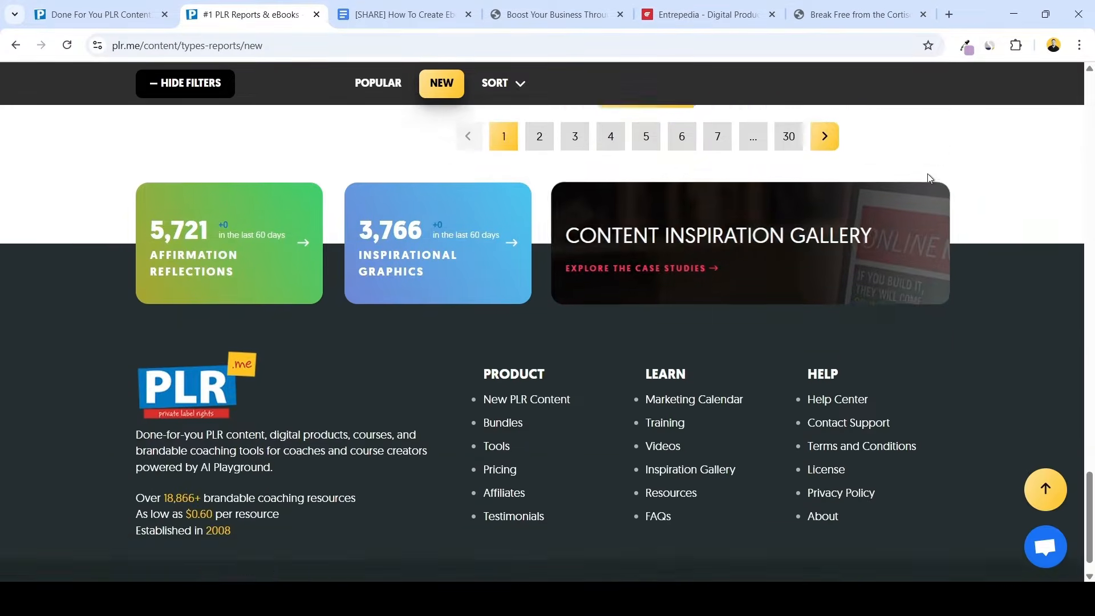
pyautogui.scroll(3, 927, 174)
# Browse the second and third pages of the newest Reports & eBooks listings
pyautogui.click(539, 330)
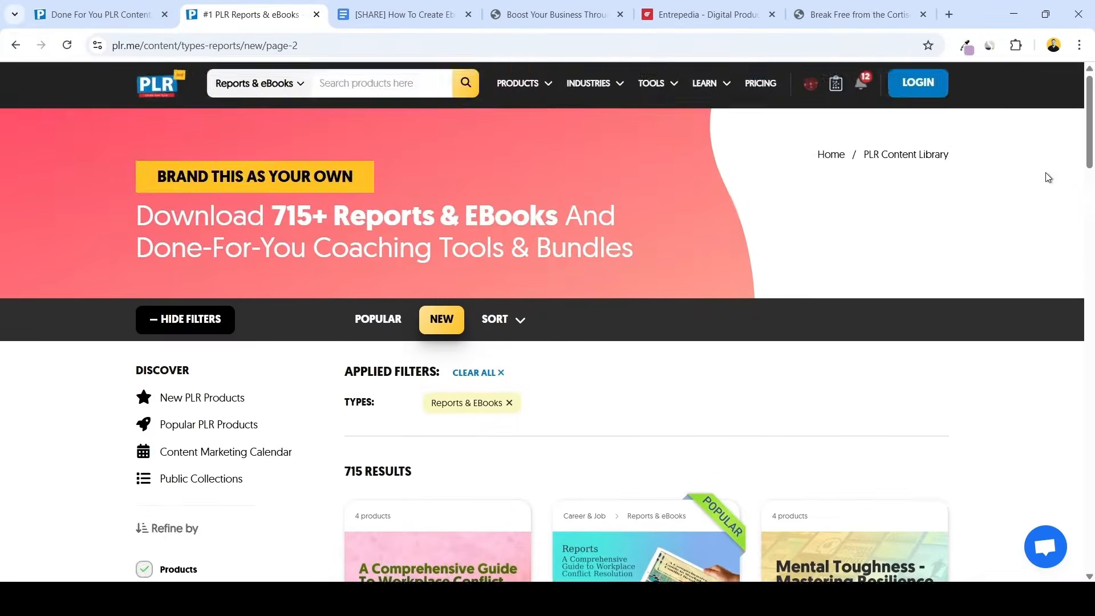
pyautogui.scroll(-5, 1047, 178)
pyautogui.scroll(-5, 1048, 182)
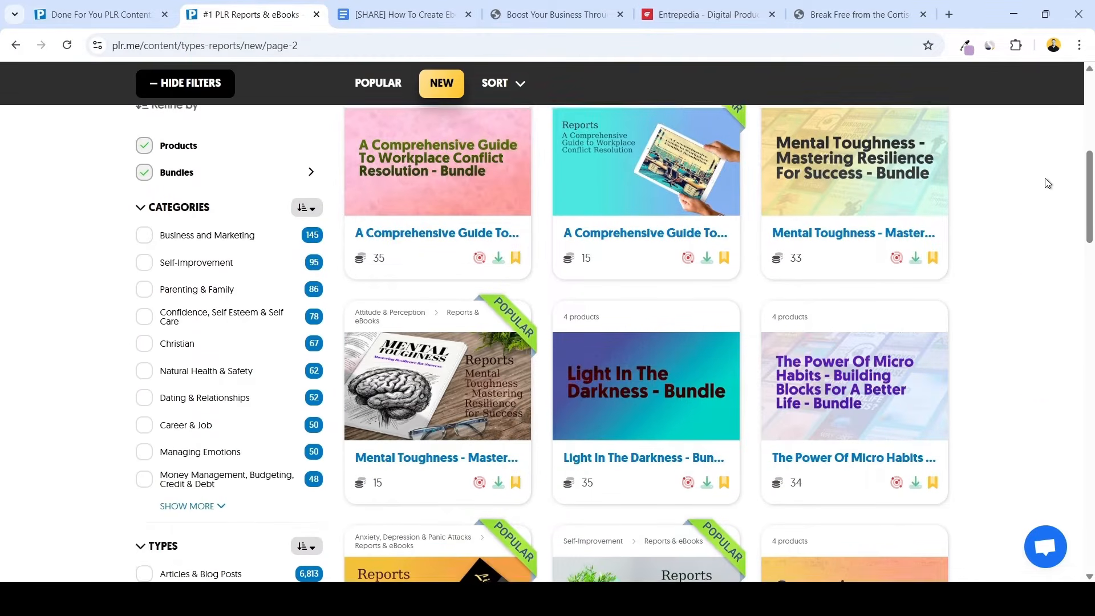
pyautogui.scroll(-7, 1048, 182)
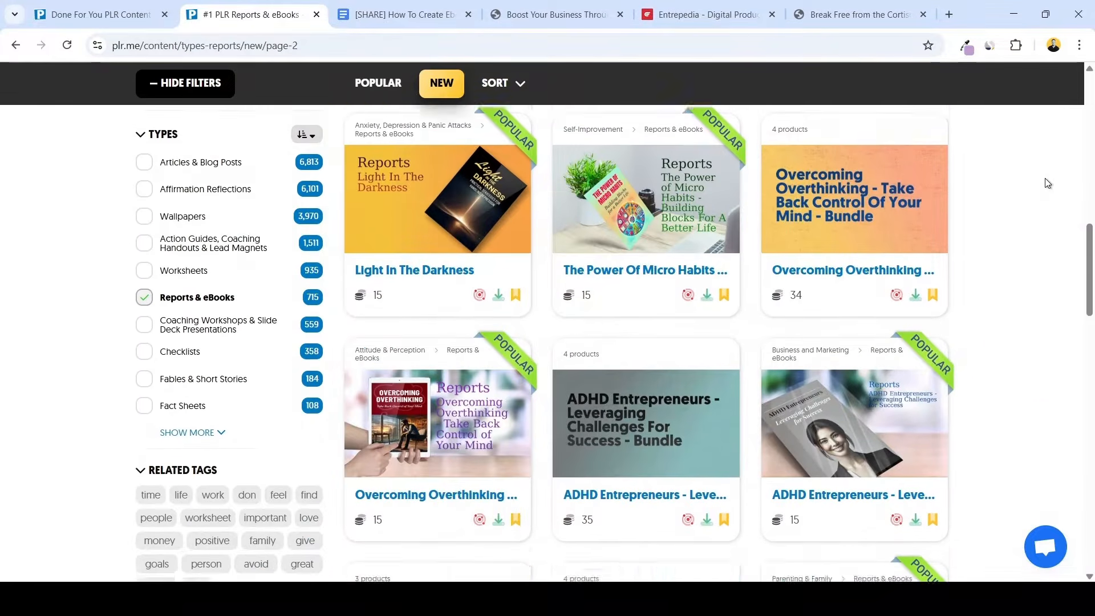
pyautogui.scroll(-6, 1048, 183)
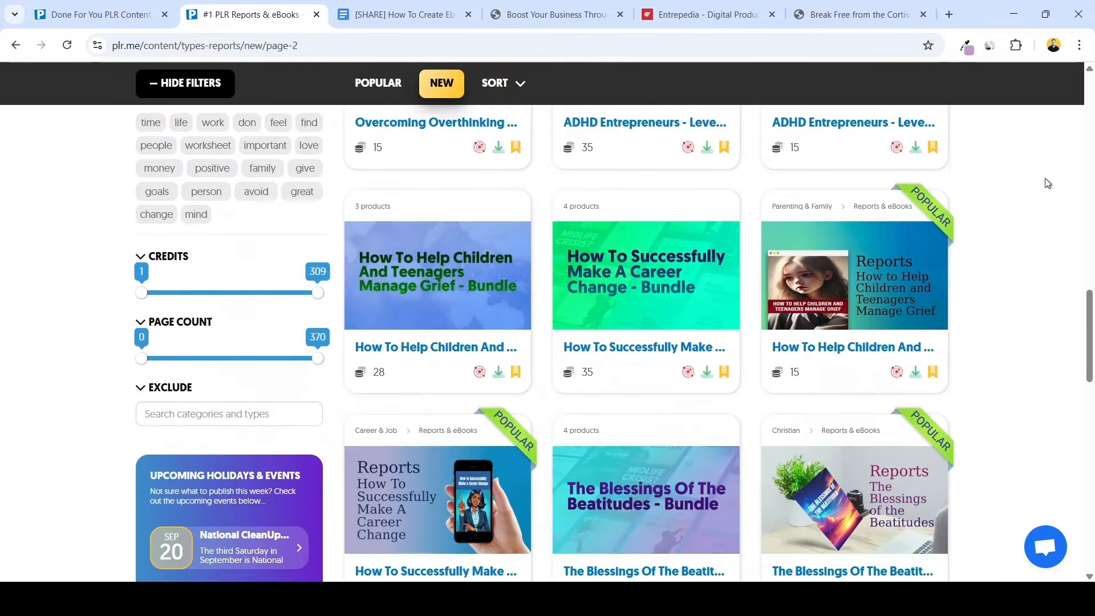
pyautogui.scroll(-5, 1047, 182)
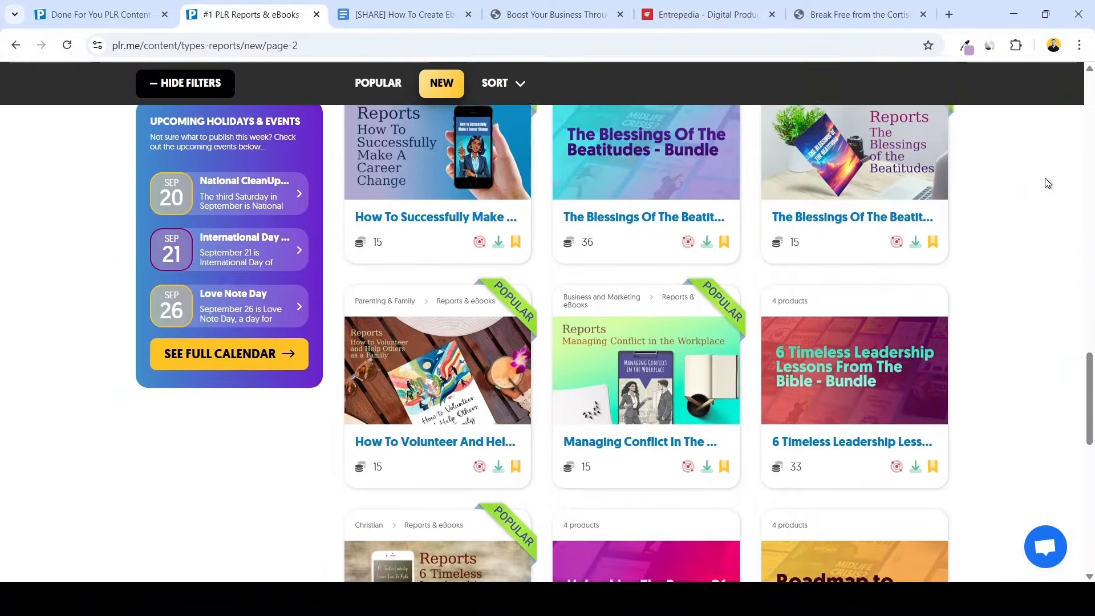
pyautogui.scroll(-4, 1047, 183)
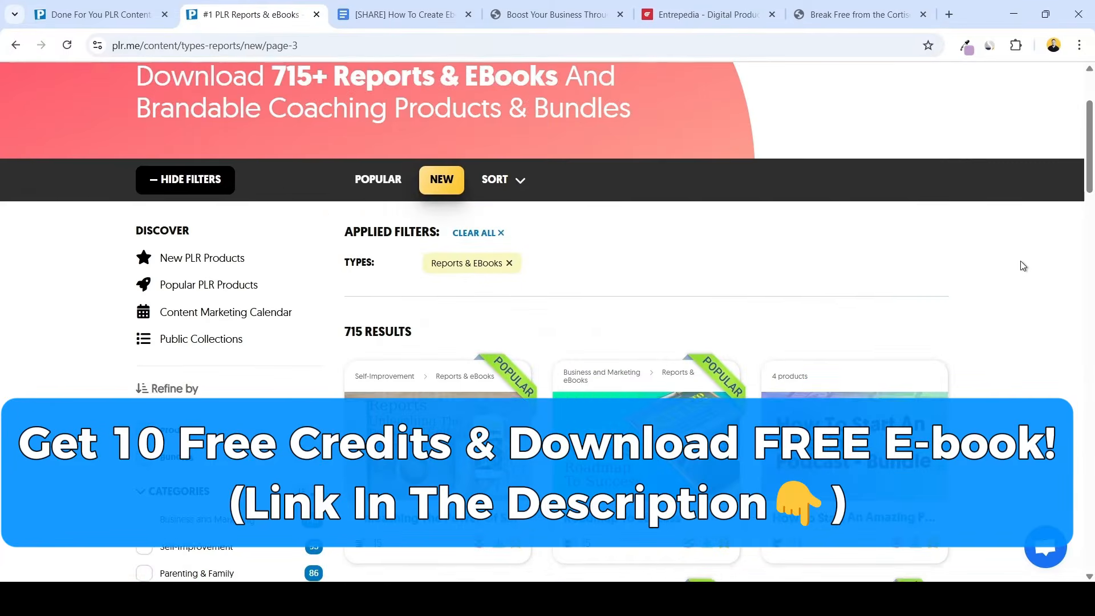
pyautogui.scroll(-6, 1022, 265)
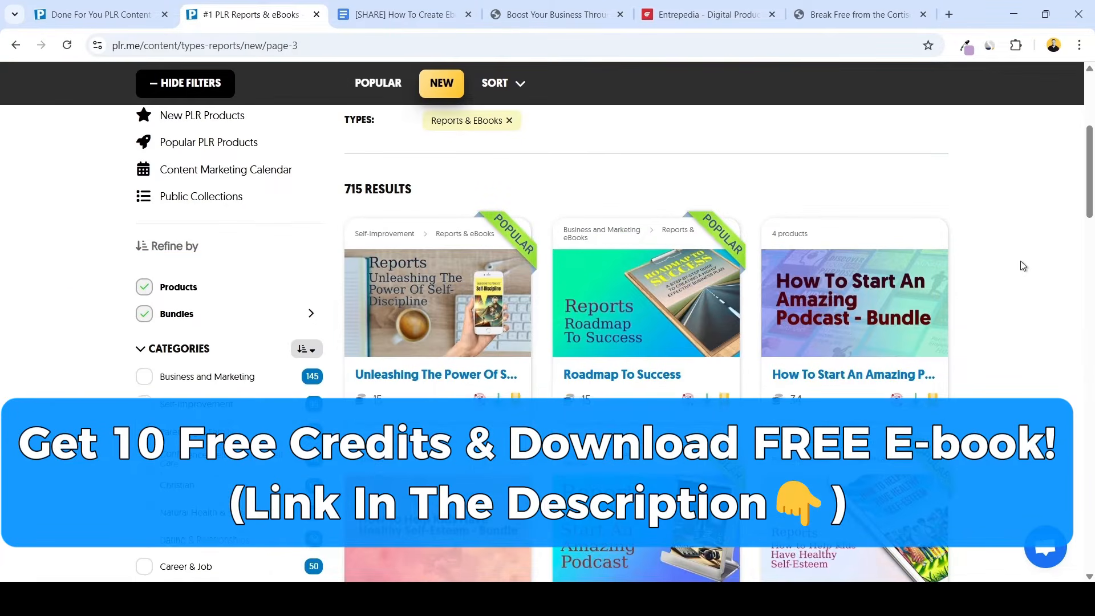
pyautogui.scroll(-2, 1022, 266)
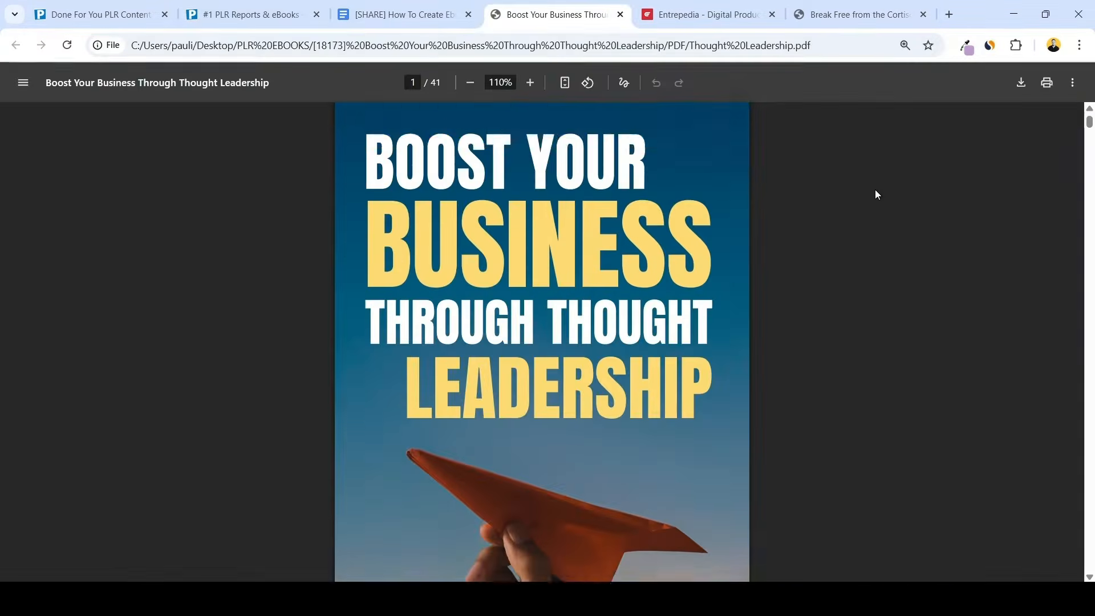
# Look through the opening pages of the "Boost Your Business Through Thought Leadership" PDF ebook
pyautogui.scroll(-8, 877, 194)
pyautogui.scroll(-15, 878, 198)
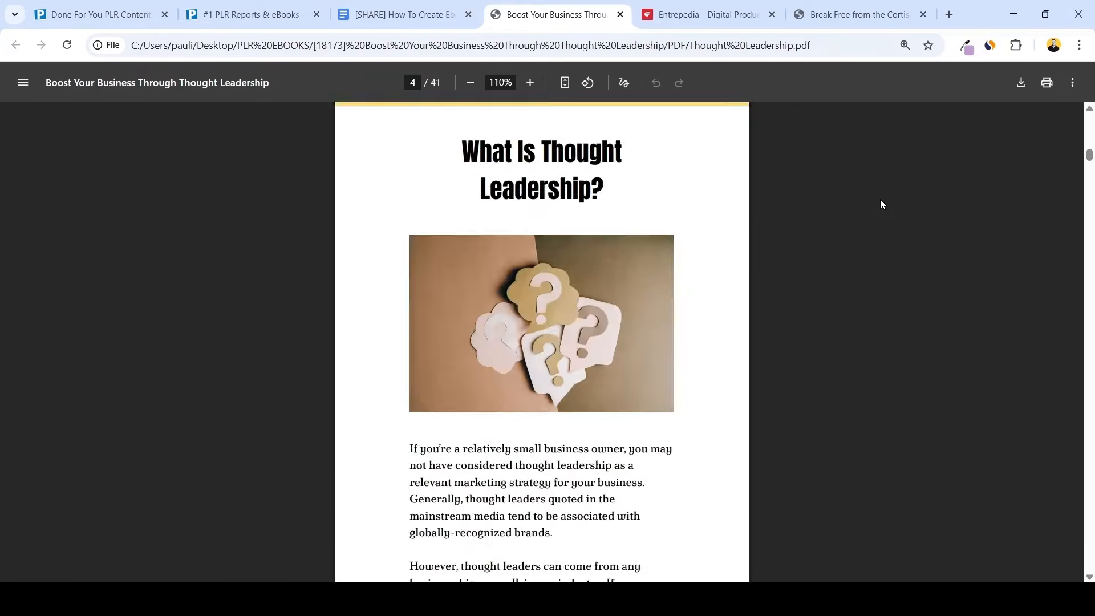
pyautogui.scroll(-20, 881, 200)
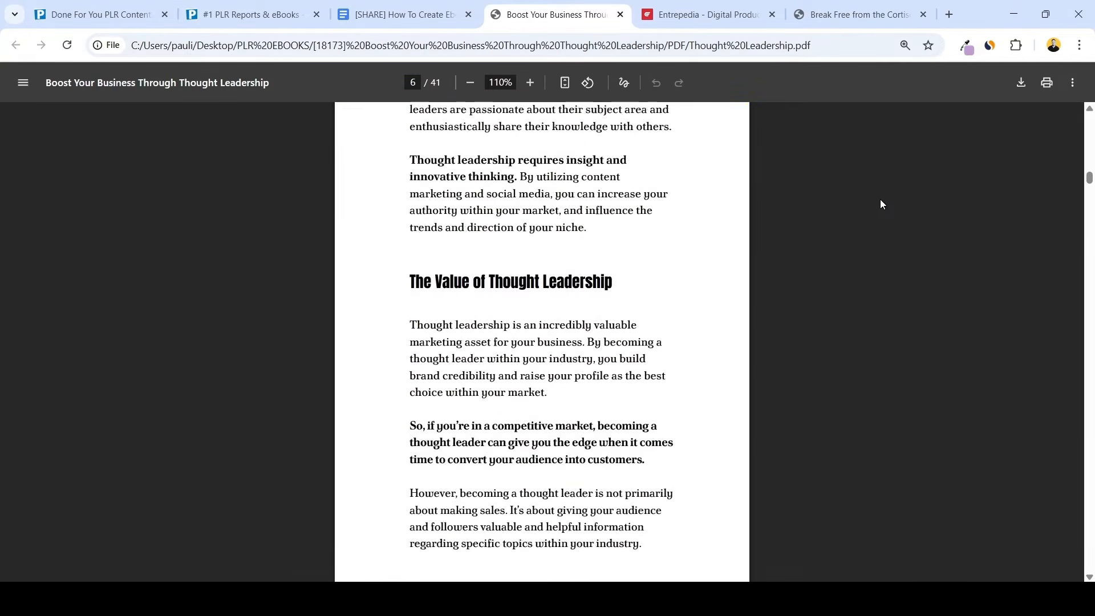
pyautogui.scroll(-8, 881, 200)
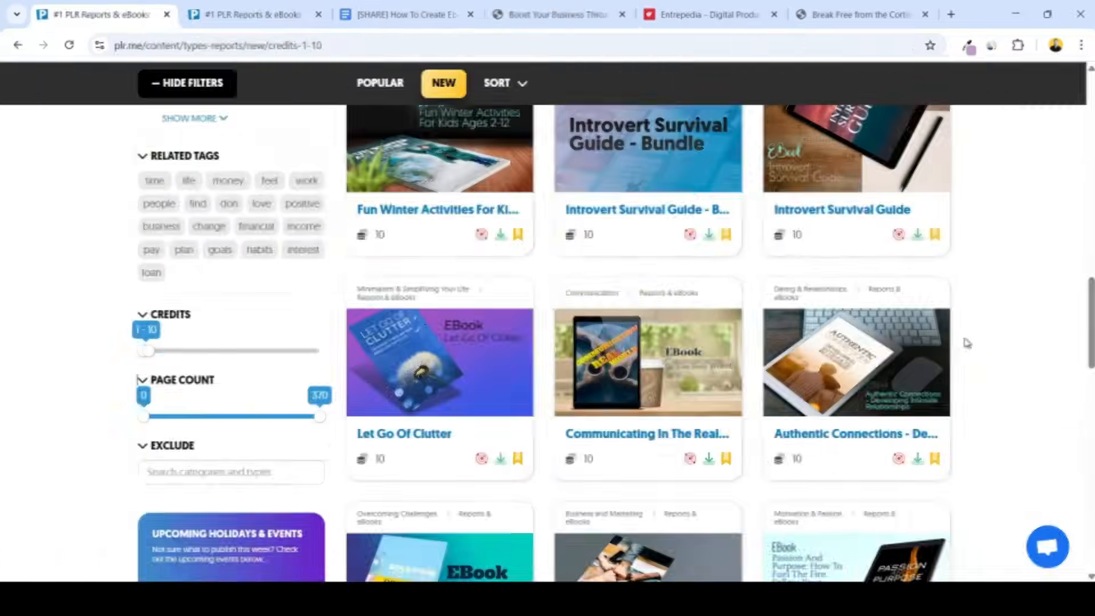
# Browse the PLR.me Reports & eBooks listings filtered to 1–10 credits
pyautogui.scroll(-1, 963, 337)
pyautogui.scroll(-2, 963, 338)
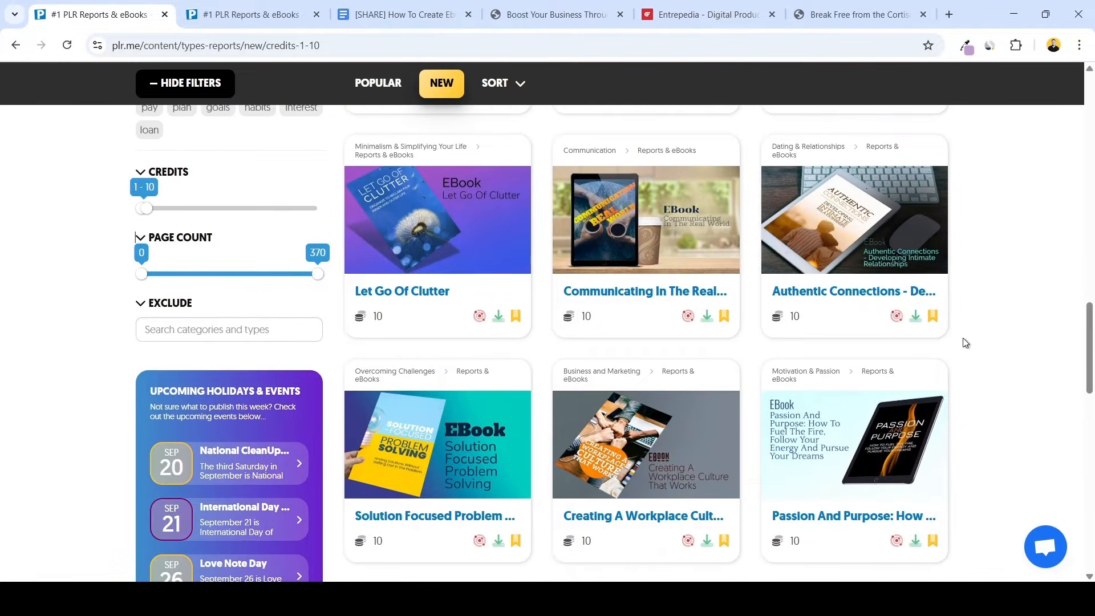
pyautogui.scroll(-5, 964, 339)
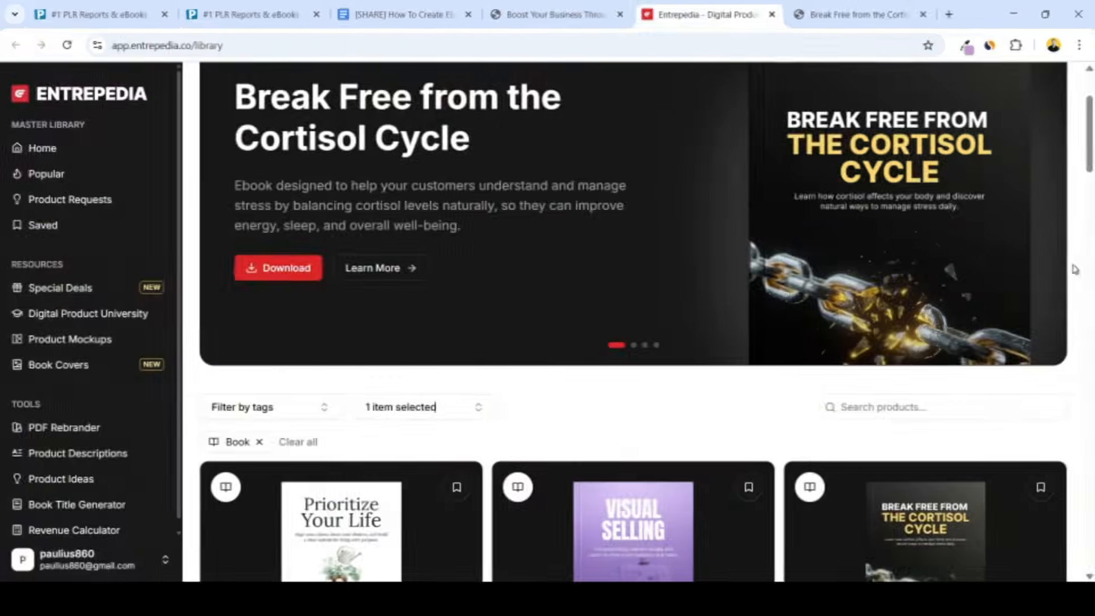
# Switch to the Entrepedia library and browse the products filtered to the Book type
pyautogui.scroll(-12, 1074, 268)
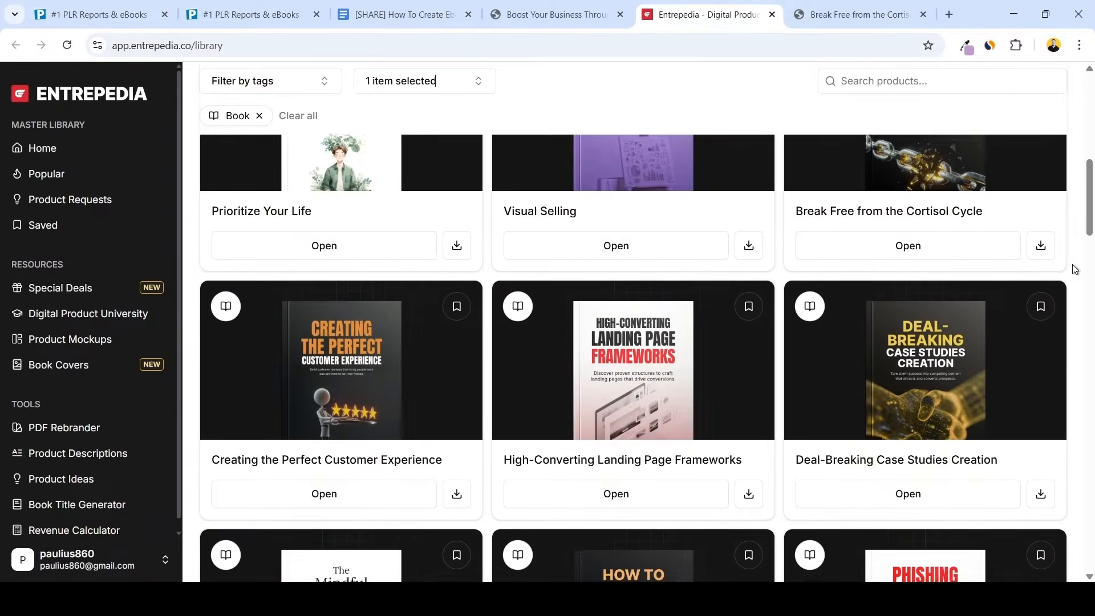
pyautogui.scroll(-9, 1074, 268)
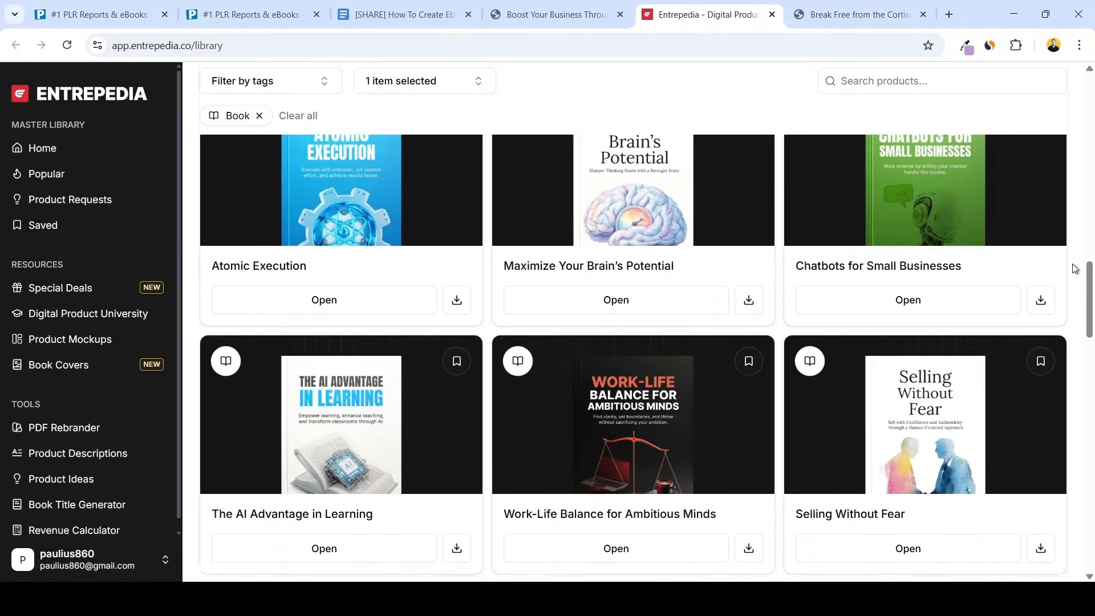
pyautogui.scroll(-9, 1075, 268)
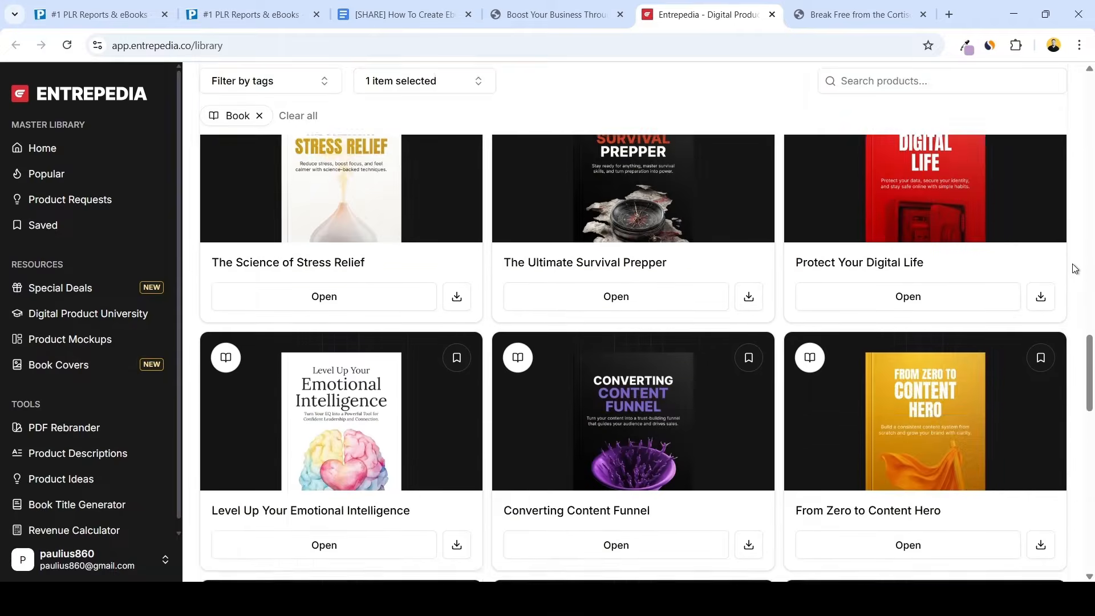
# Switch to the "Break Free from the Cortisol Cycle" PDF ebook and look through its first chapters
pyautogui.scroll(-5, 1074, 268)
pyautogui.hotkey('ctrl', 'Tab')
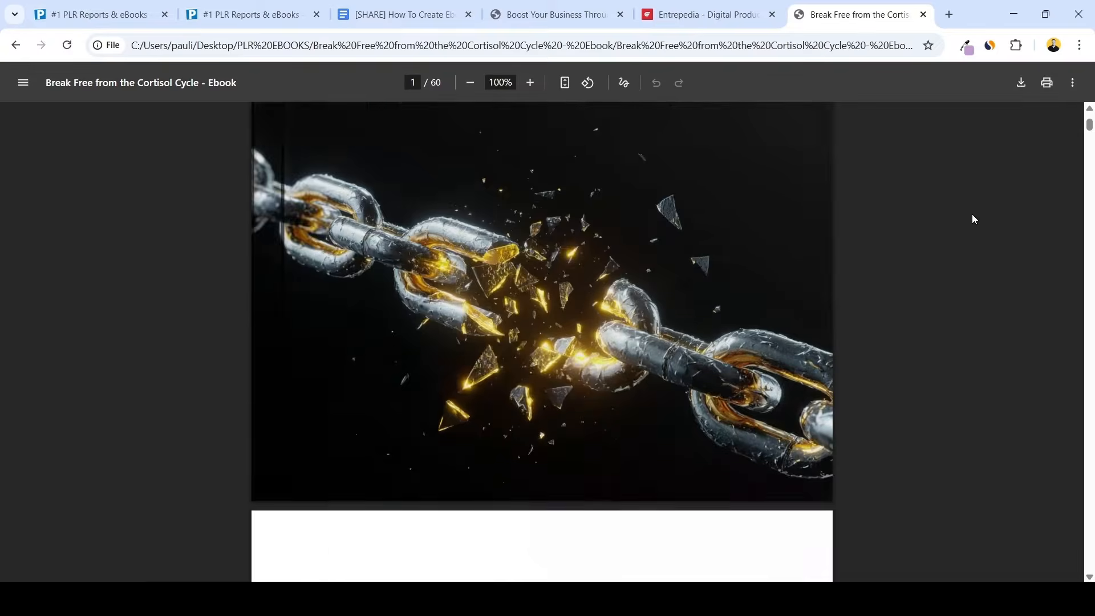
pyautogui.scroll(-13, 972, 214)
pyautogui.scroll(-20, 972, 220)
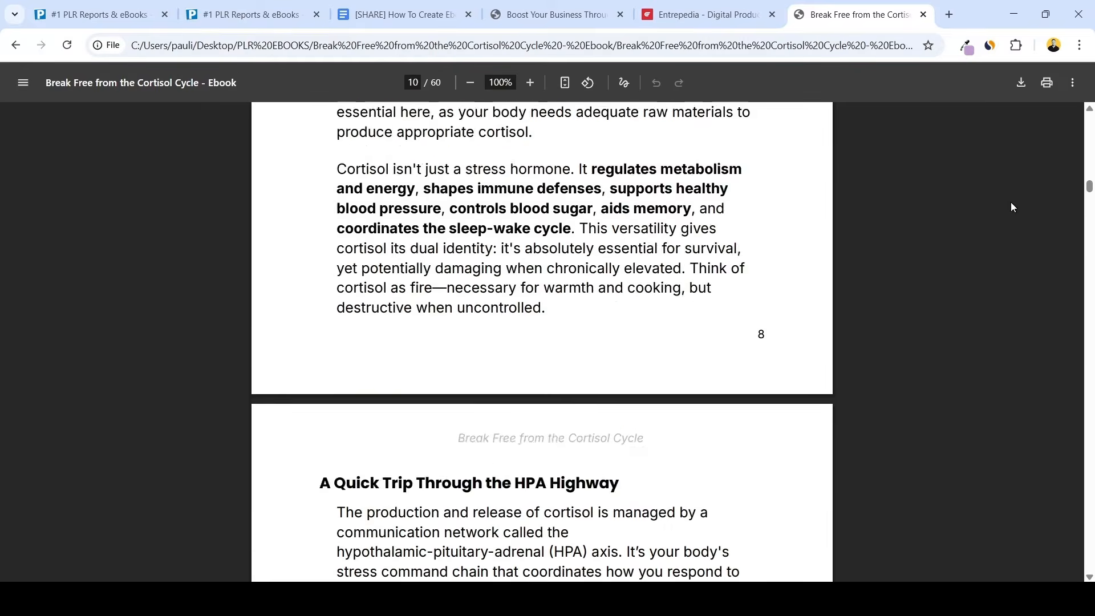
pyautogui.scroll(-18, 1008, 220)
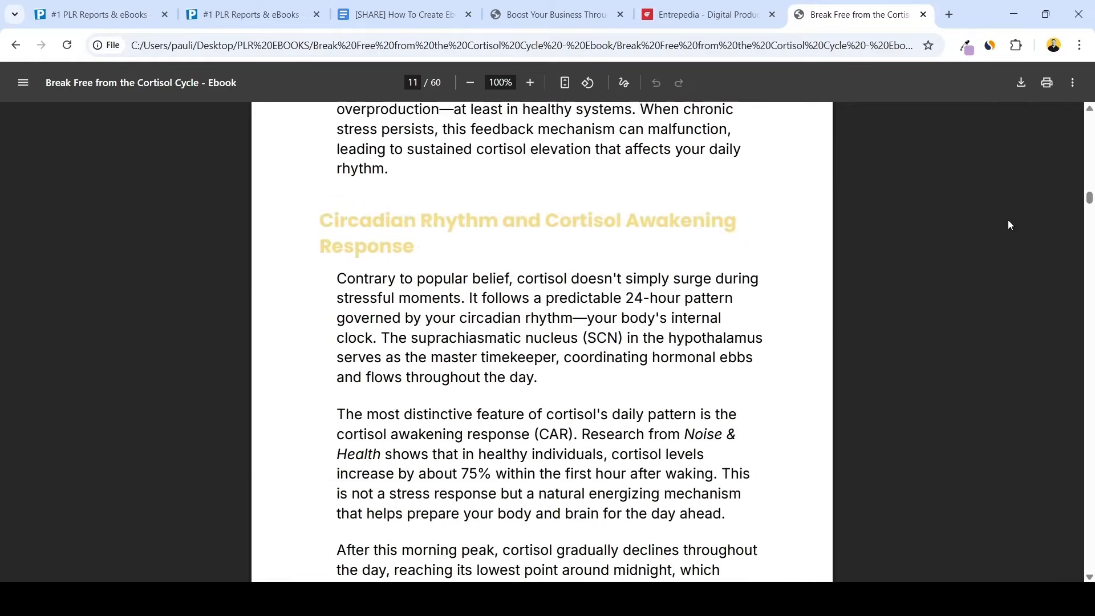
pyautogui.scroll(-17, 960, 298)
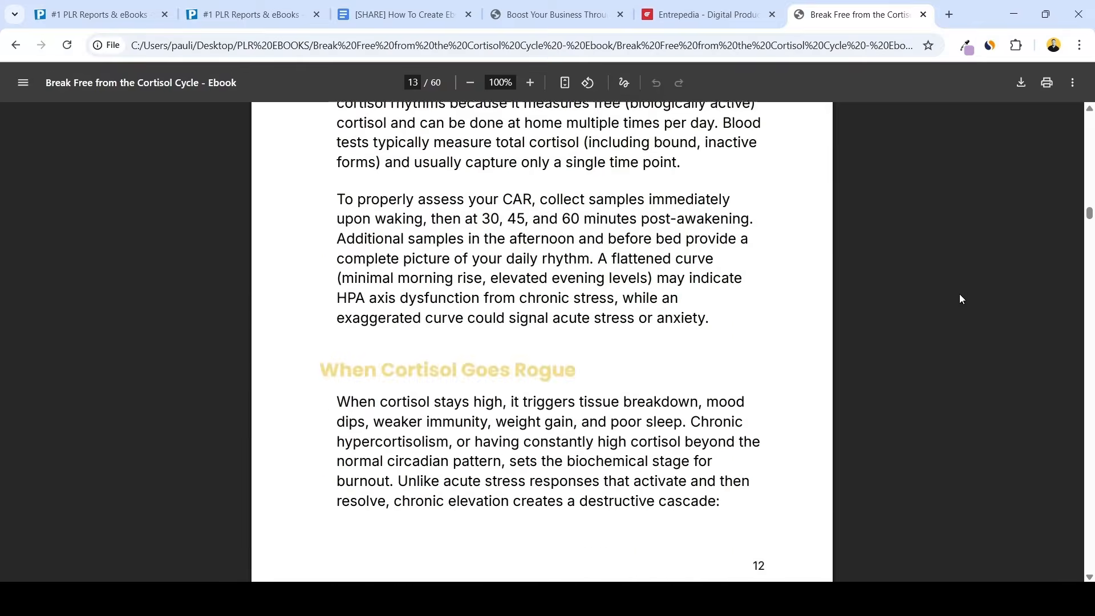
pyautogui.scroll(-18, 961, 296)
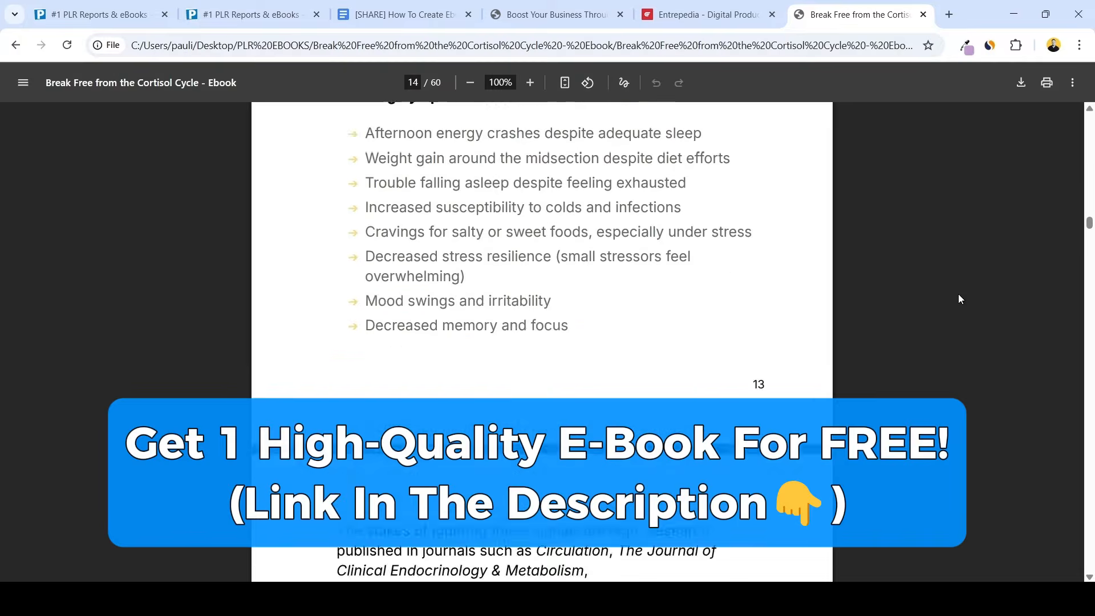
pyautogui.scroll(-18, 959, 297)
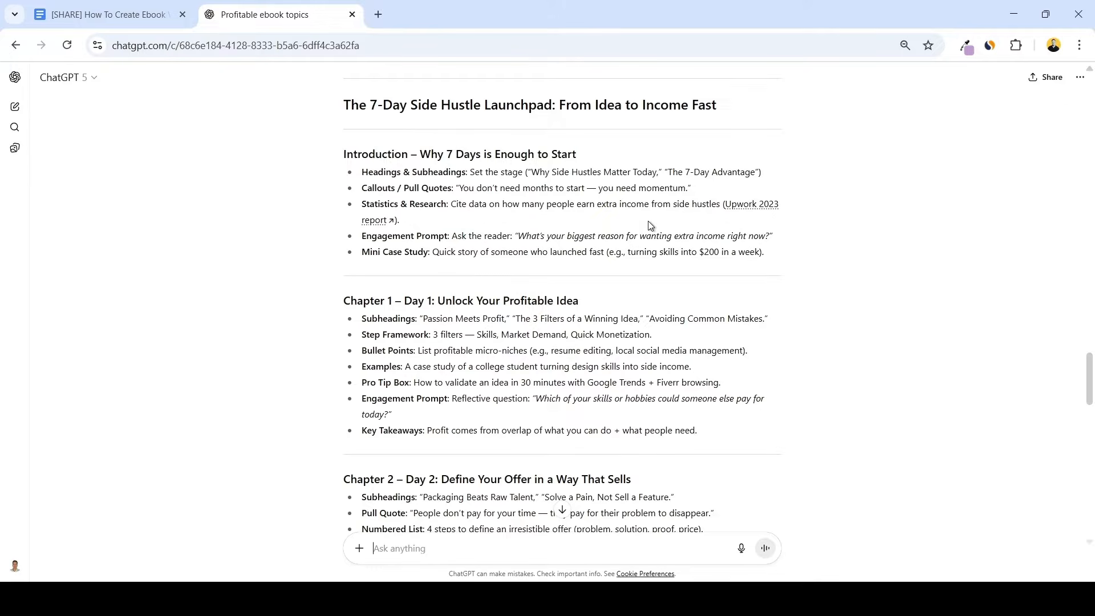
# Review the chapter-by-chapter outline of "The 7-Day Side Hustle Launchpad" in the ChatGPT conversation, from introduction to conclusion
pyautogui.scroll(-13, 648, 224)
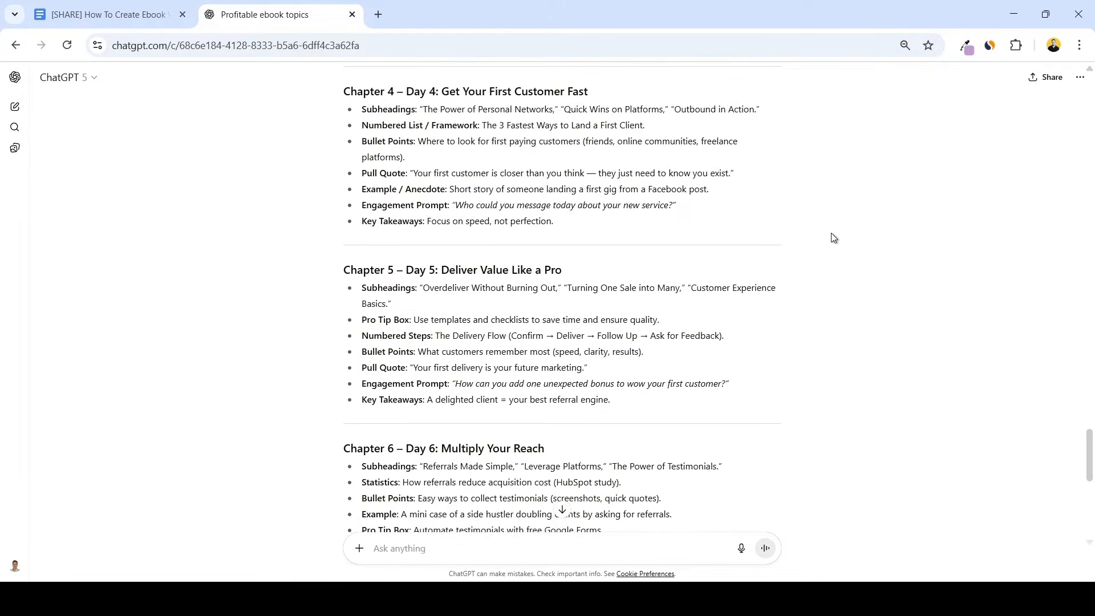
pyautogui.scroll(-4, 833, 237)
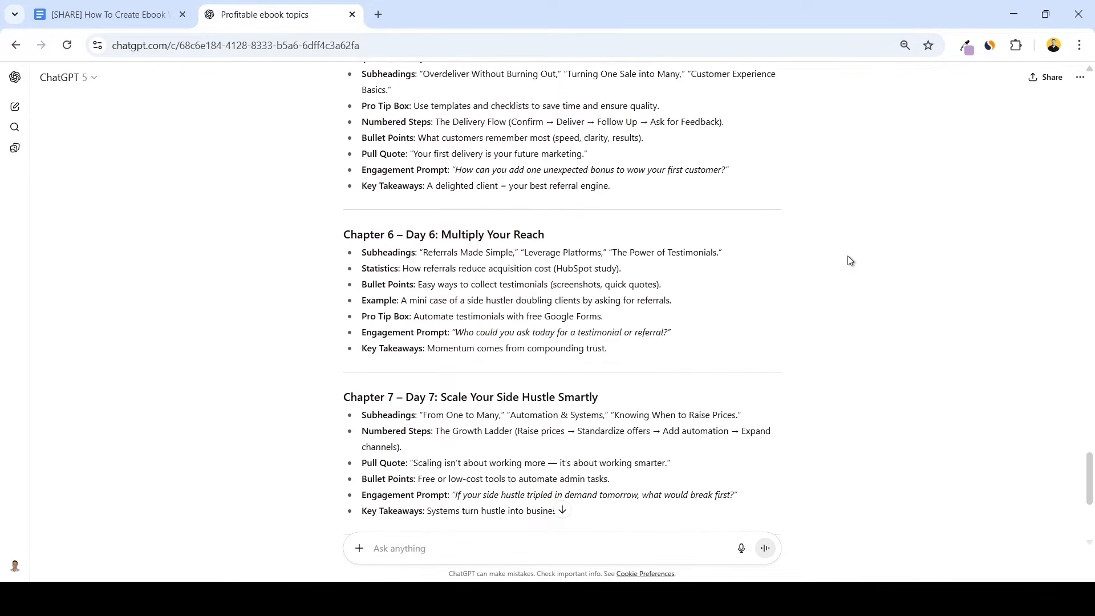
pyautogui.scroll(-3, 850, 260)
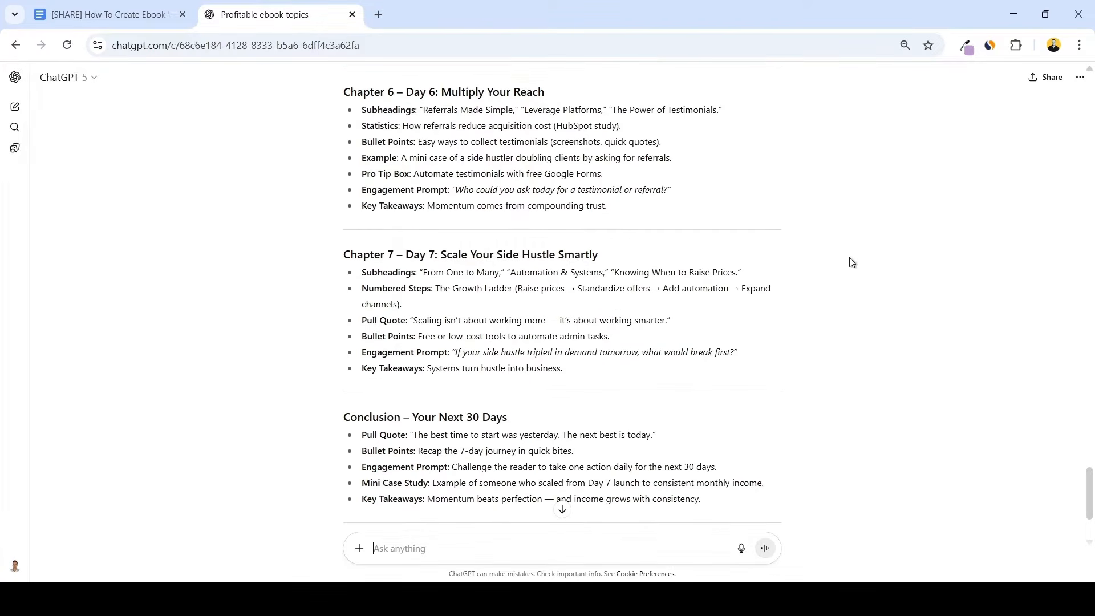
pyautogui.scroll(-3, 852, 262)
pyautogui.scroll(3, 851, 262)
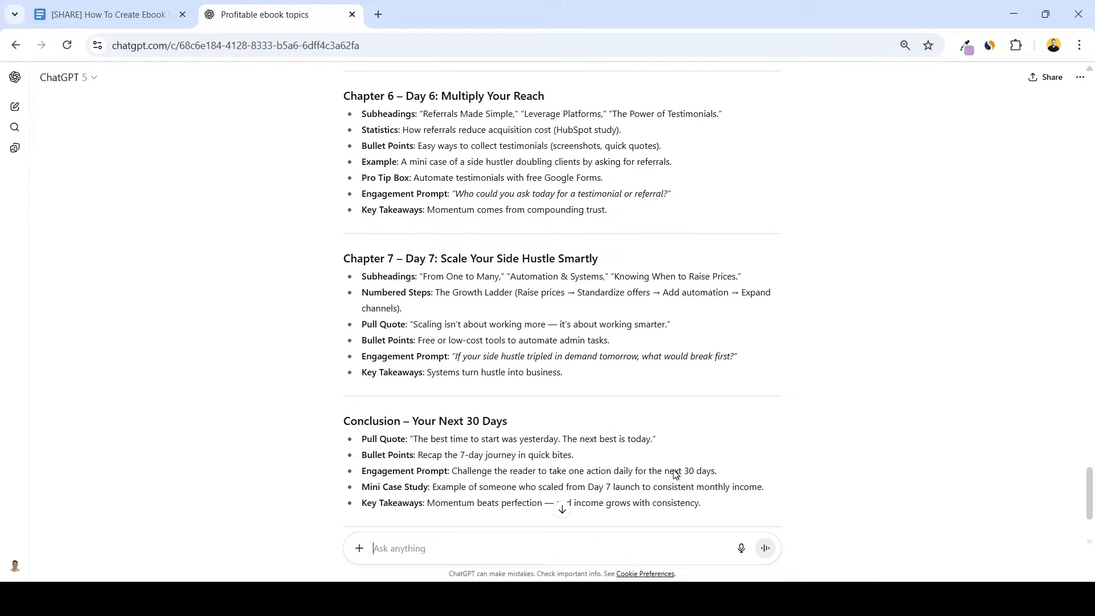
pyautogui.scroll(-2, 782, 427)
pyautogui.scroll(2, 782, 422)
# Copy the full ebook outline, from its title to the conclusion's key takeaways, into a blank Google Docs document
pyautogui.scroll(-2, 781, 422)
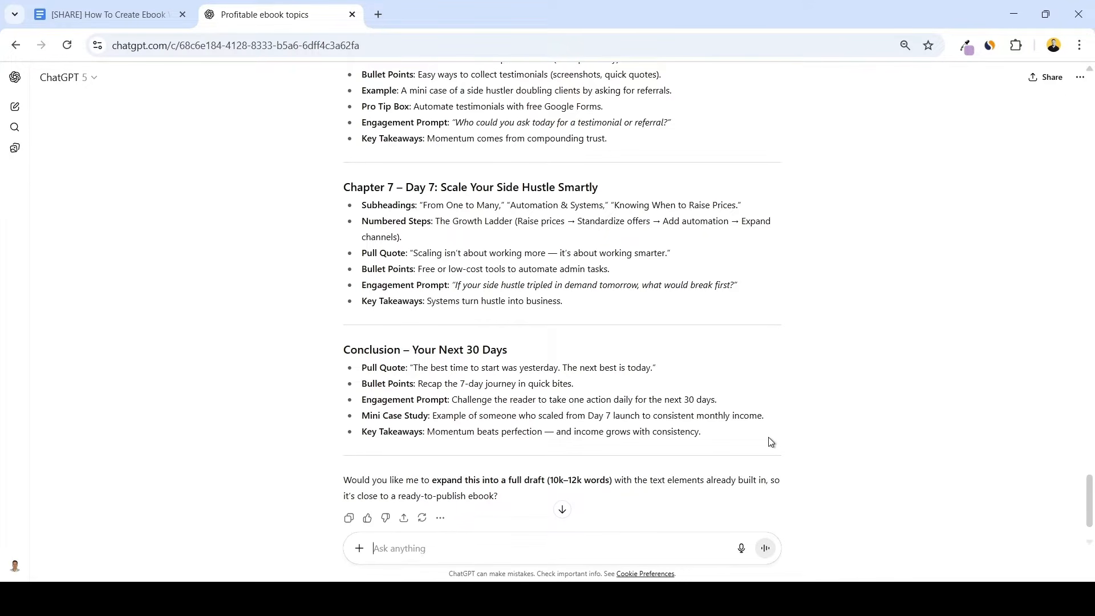
pyautogui.moveTo(771, 442); pyautogui.dragTo(330, 223)
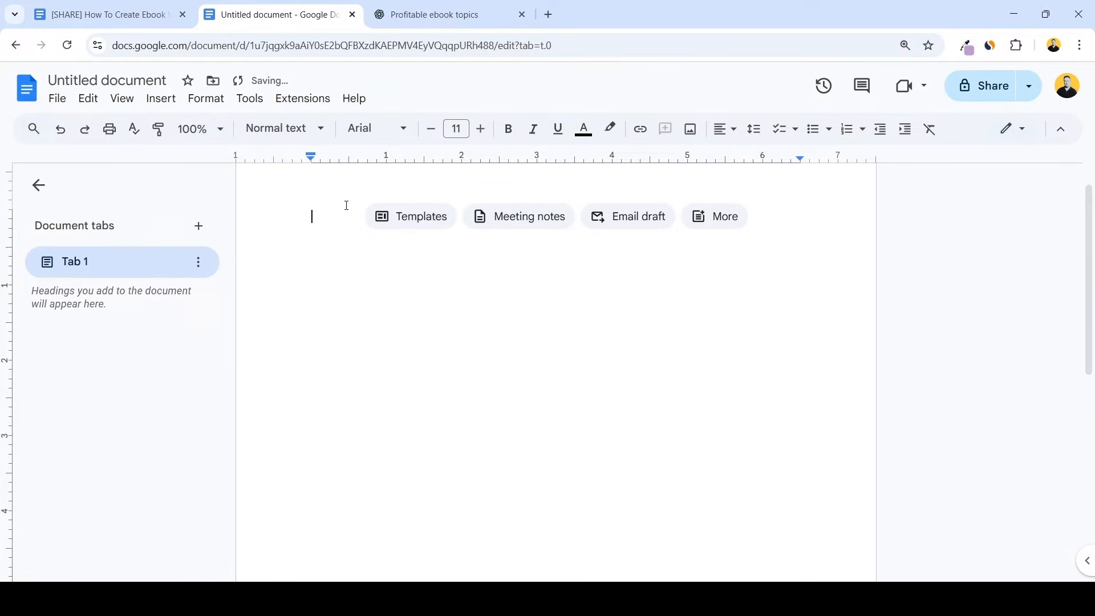
pyautogui.hotkey('ctrl', 'v')
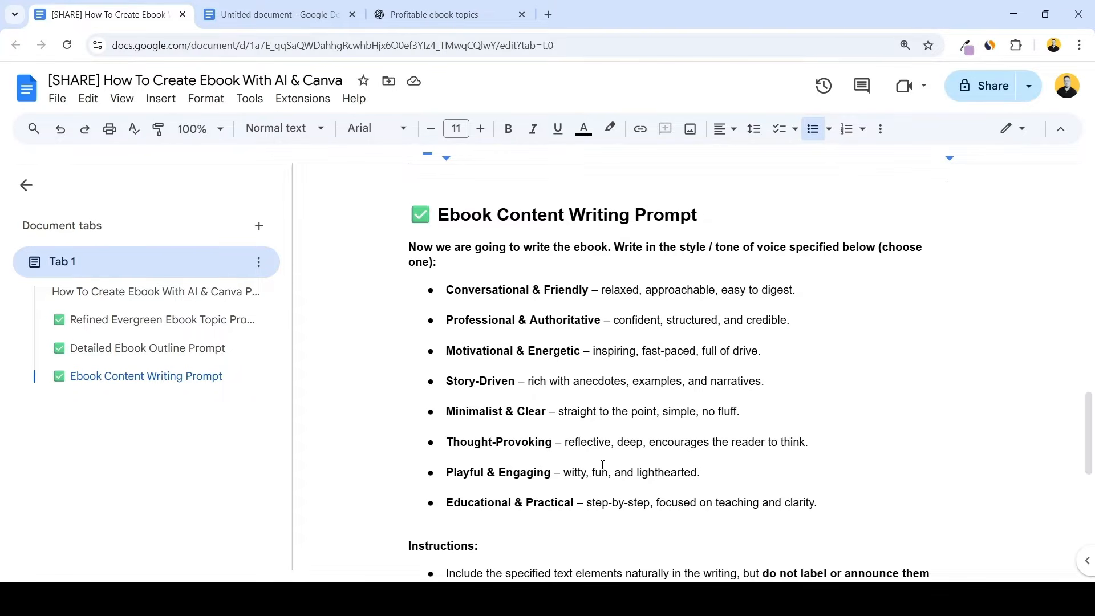
# Copy the whole Ebook Content Writing Prompt from the shared prompts document into the ChatGPT message without sending it
pyautogui.scroll(-4, 613, 467)
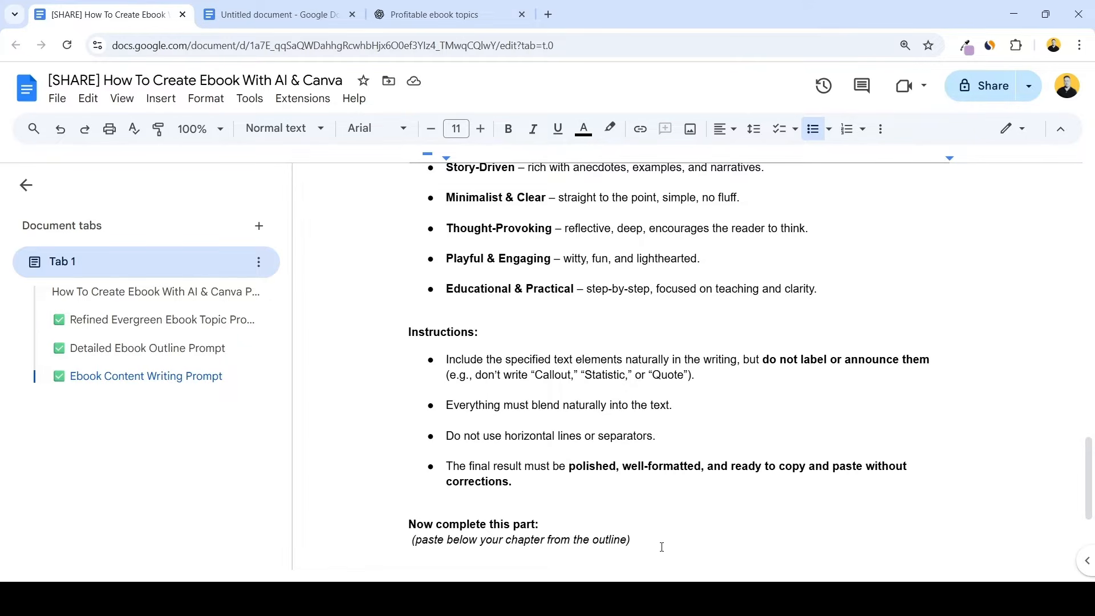
pyautogui.moveTo(662, 546); pyautogui.dragTo(354, 345)
pyautogui.scroll(5, 451, 456)
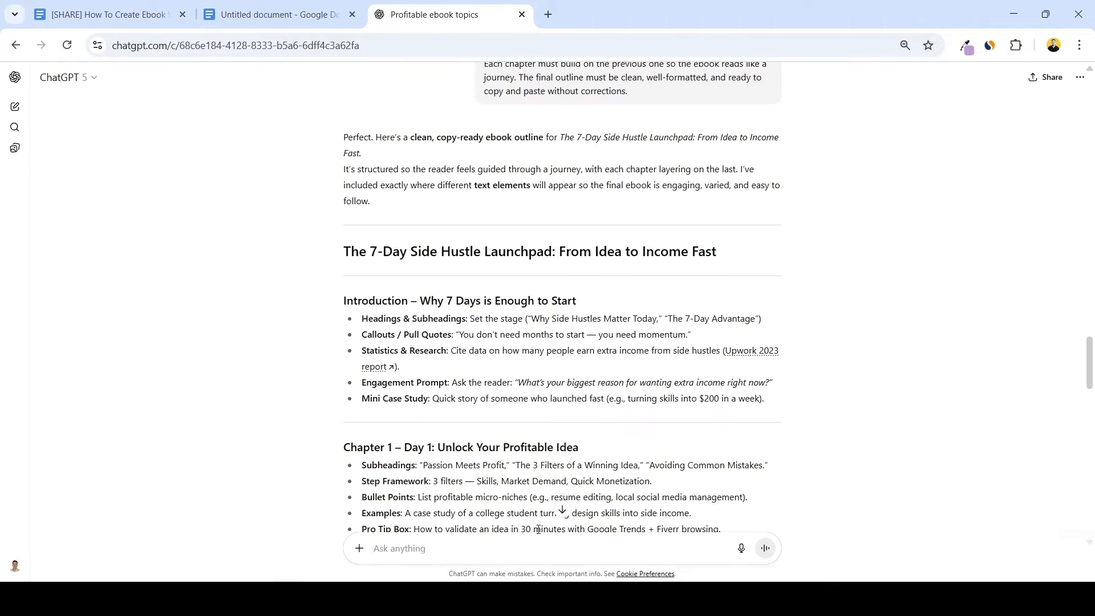
pyautogui.hotkey('ctrl', 'v')
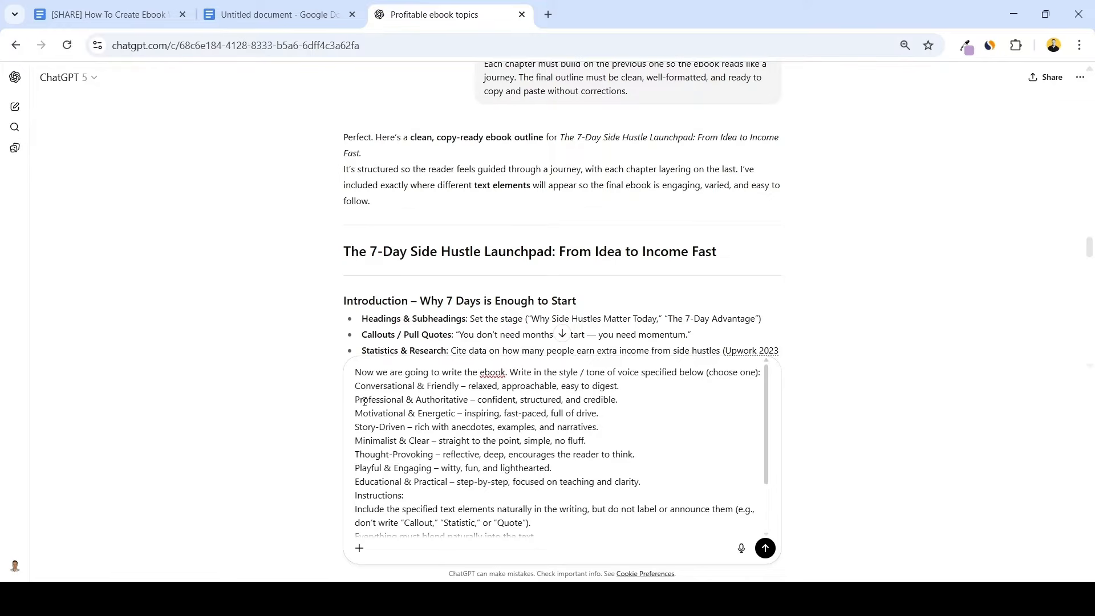
# Keep only the Conversational & Friendly tone in the prompt and replace the chapter placeholder with blank lines
pyautogui.moveTo(357, 400); pyautogui.dragTo(355, 496)
pyautogui.press('BackSpace')
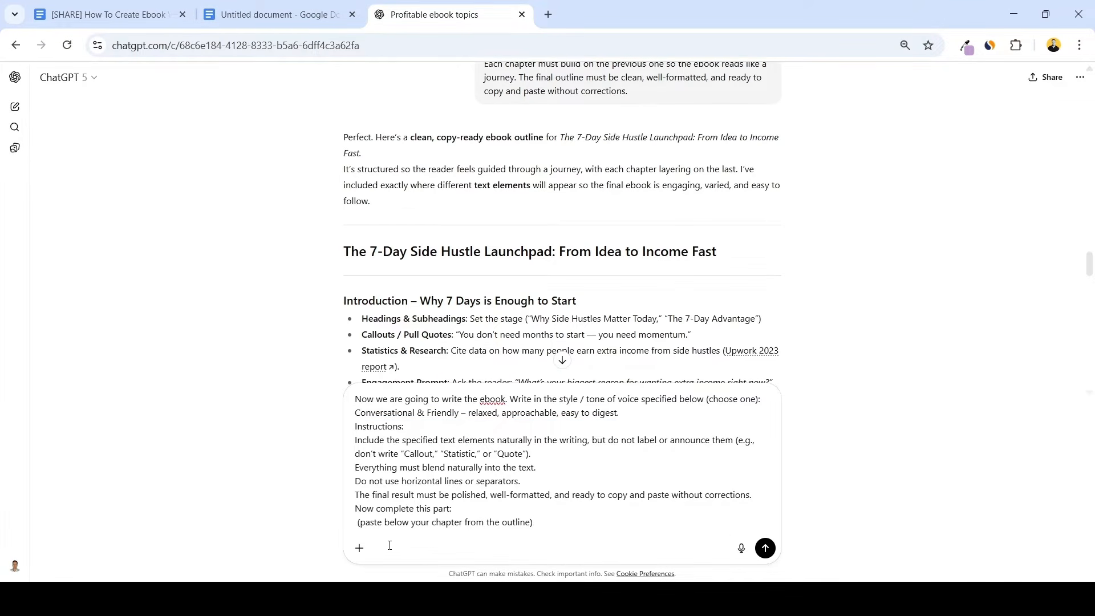
pyautogui.moveTo(539, 520); pyautogui.dragTo(354, 524)
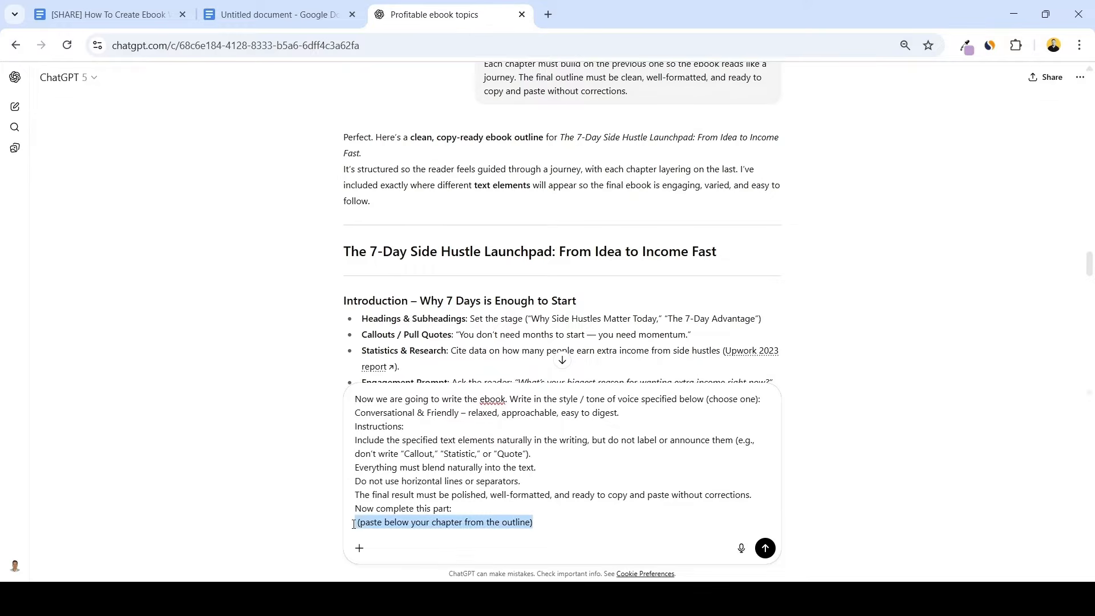
pyautogui.hotkey('shift', 'Return')
pyautogui.hotkey('shift', 'Return')
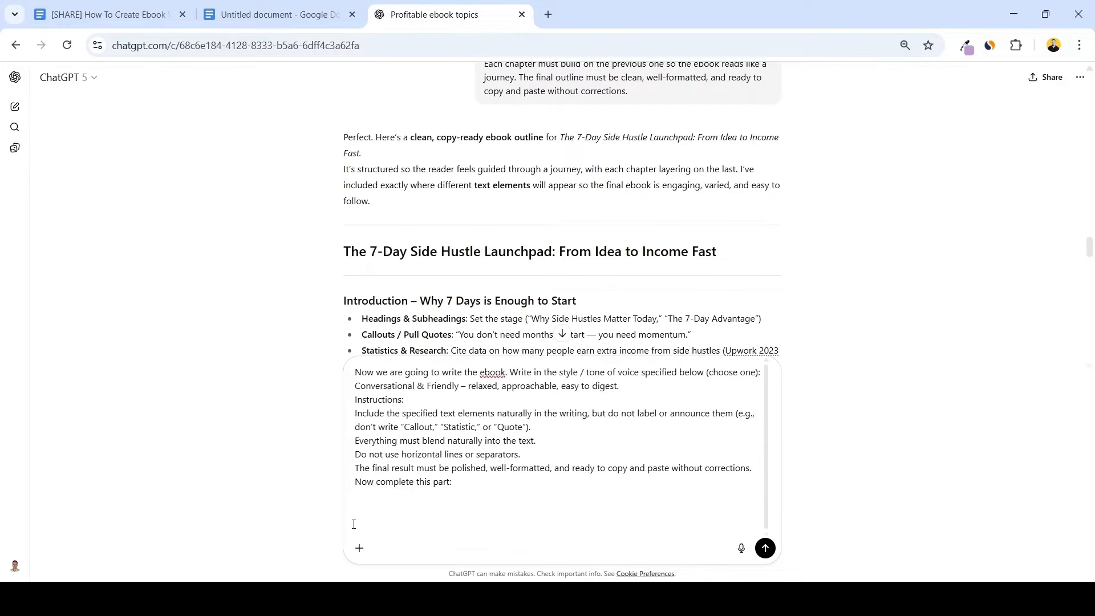
# Copy the Introduction section of the outline from the untitled document into the end of the ChatGPT prompt and send it
pyautogui.click(273, 14)
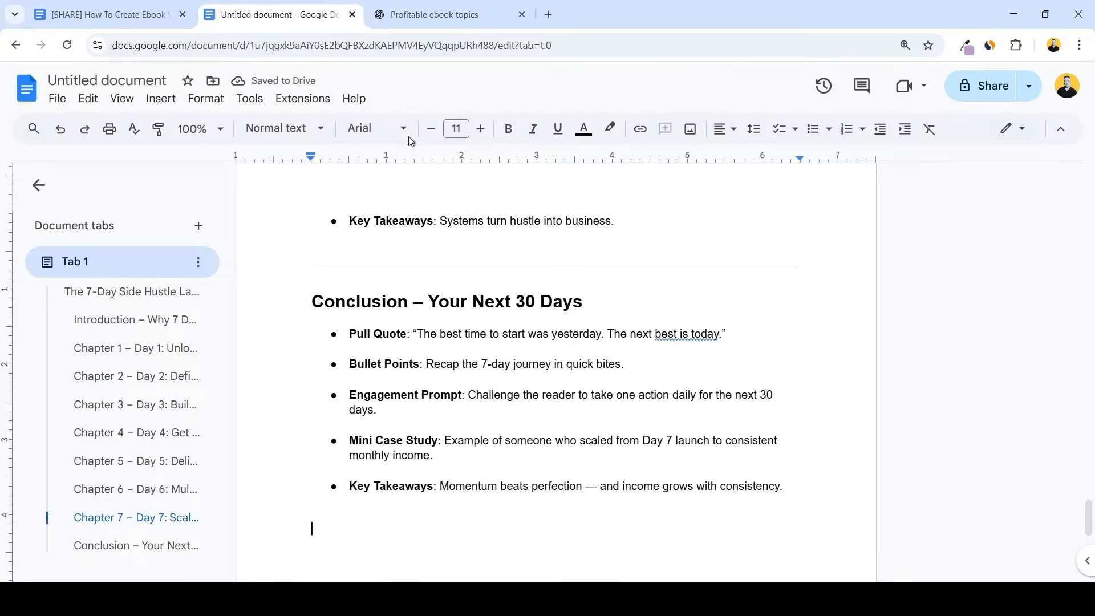
pyautogui.scroll(20, 445, 403)
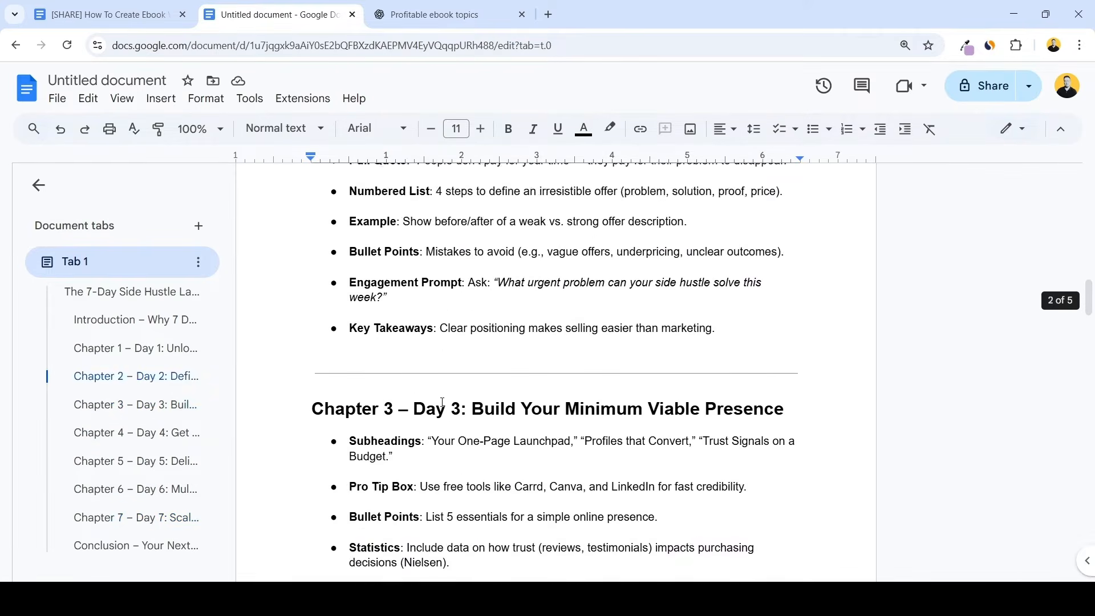
pyautogui.scroll(20, 442, 403)
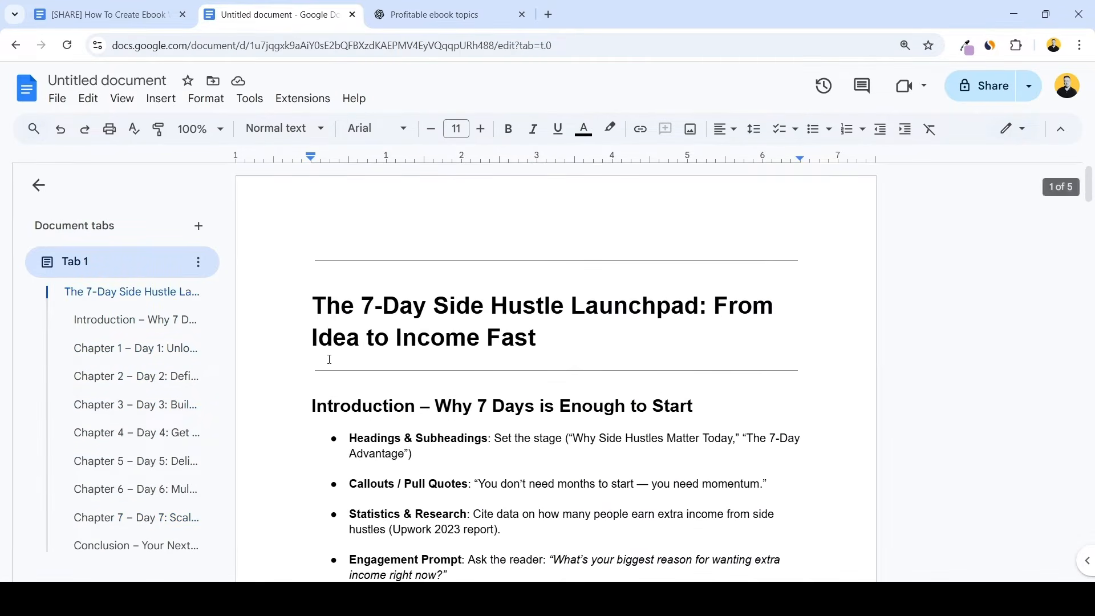
pyautogui.moveTo(313, 406); pyautogui.dragTo(582, 399)
pyautogui.click(434, 15)
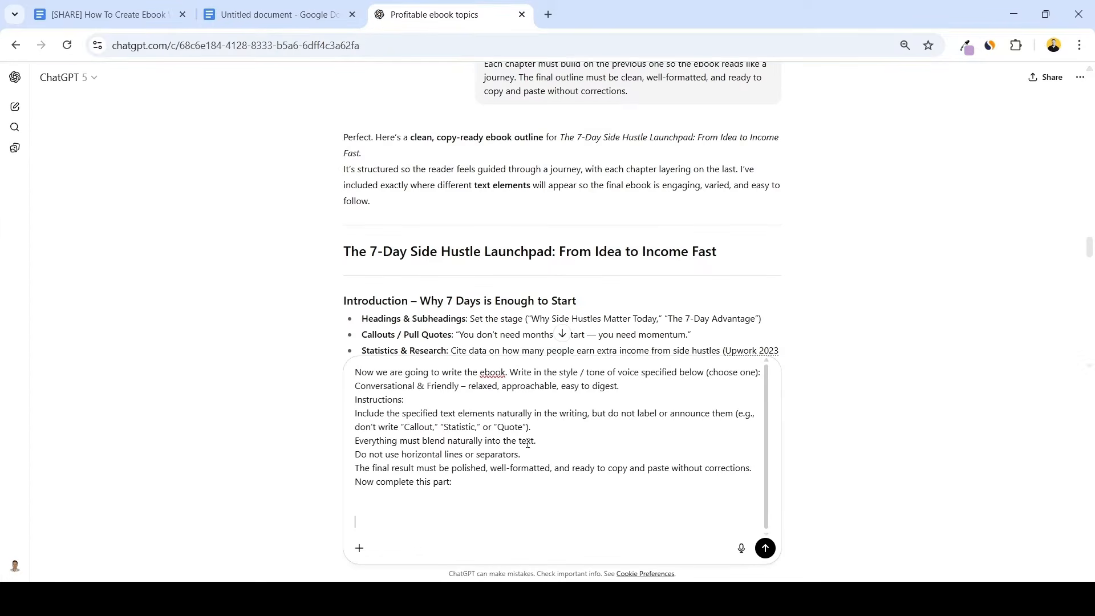
pyautogui.hotkey('ctrl', 'v')
pyautogui.press('Return')
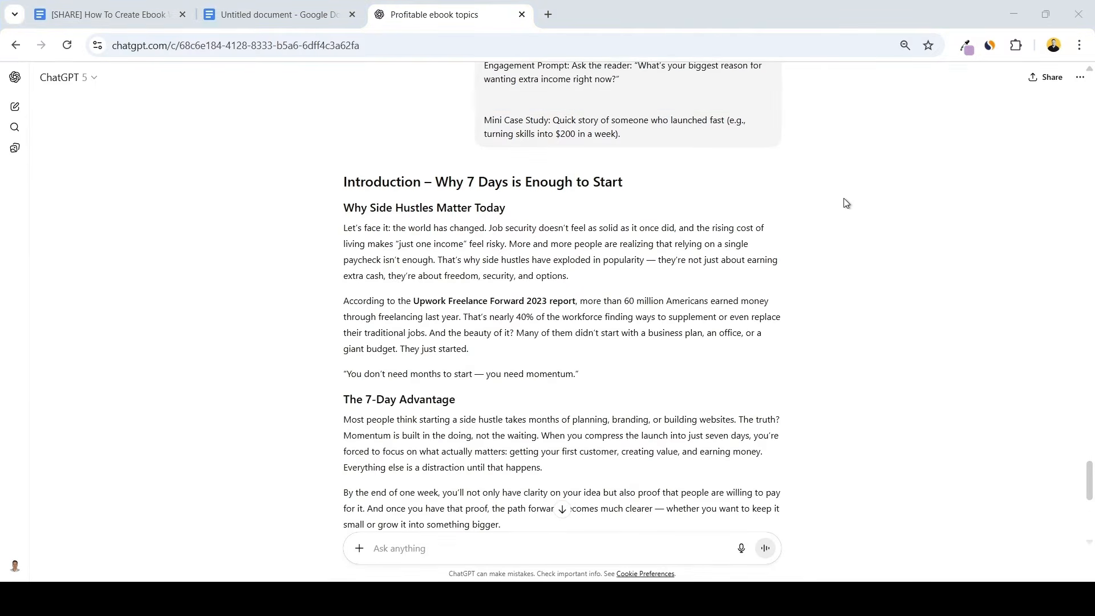
# Copy the generated introduction text, without ChatGPT's closing question, to the end of the outline document below the Conclusion section
pyautogui.scroll(-1, 832, 211)
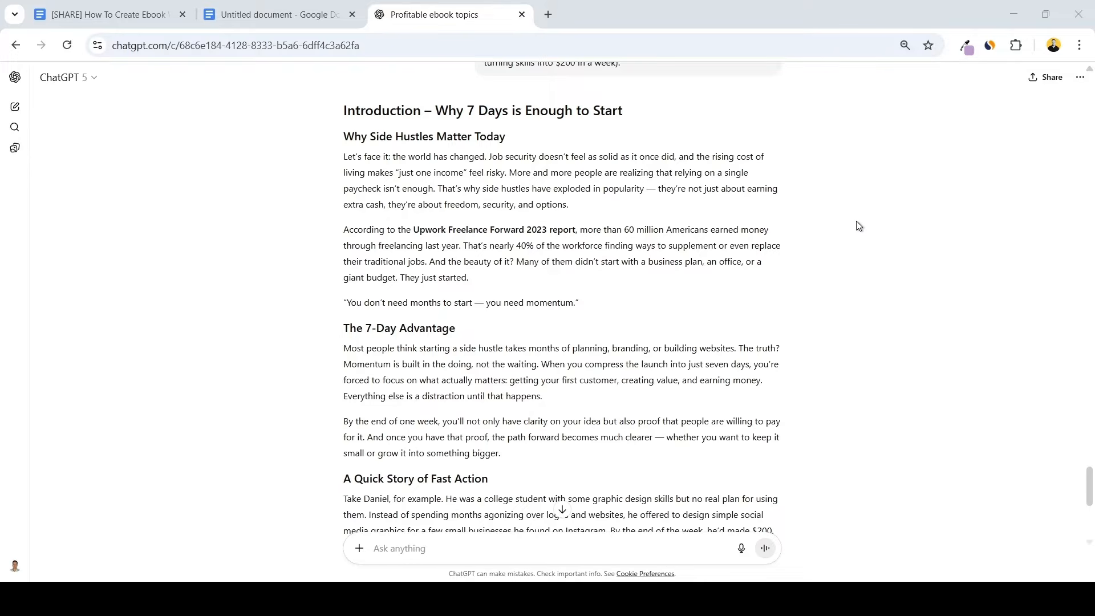
pyautogui.scroll(-6, 858, 226)
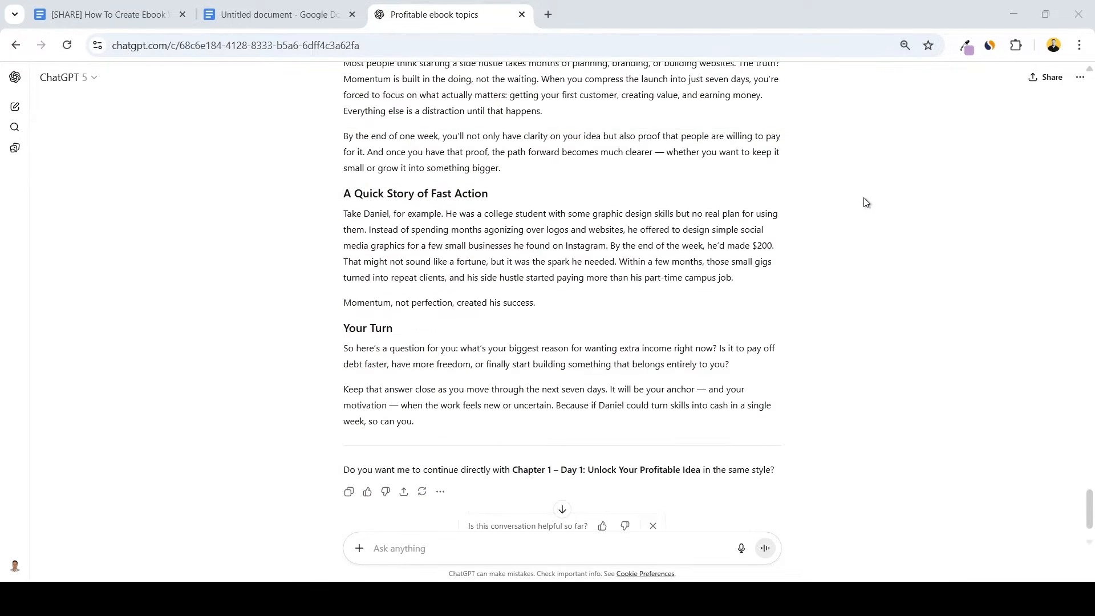
pyautogui.moveTo(740, 359); pyautogui.dragTo(321, 422)
pyautogui.moveTo(321, 422); pyautogui.dragTo(338, 395)
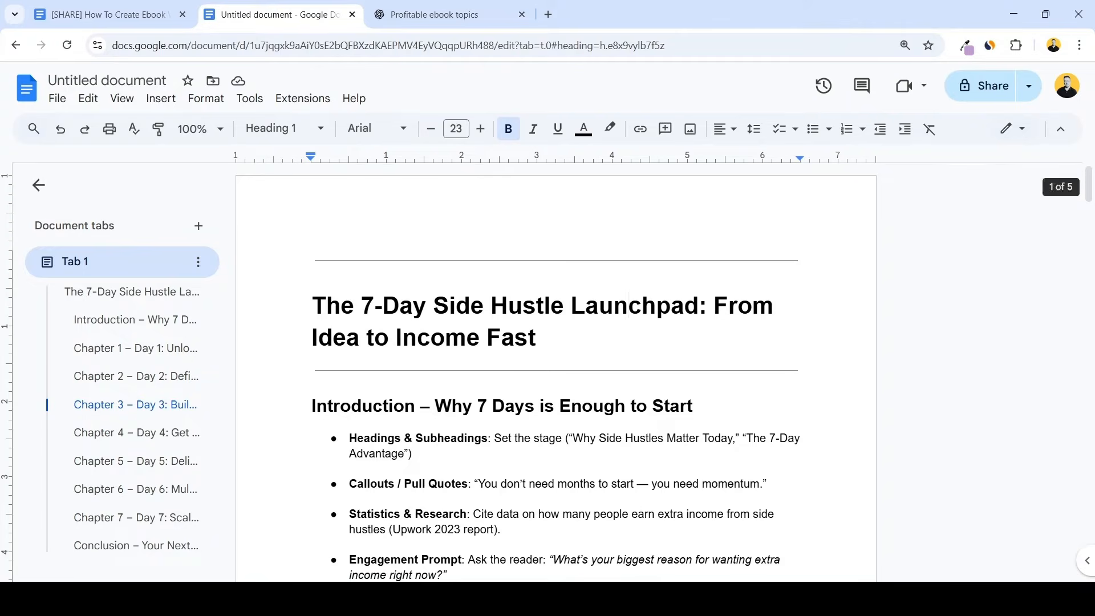
pyautogui.scroll(-20, 550, 372)
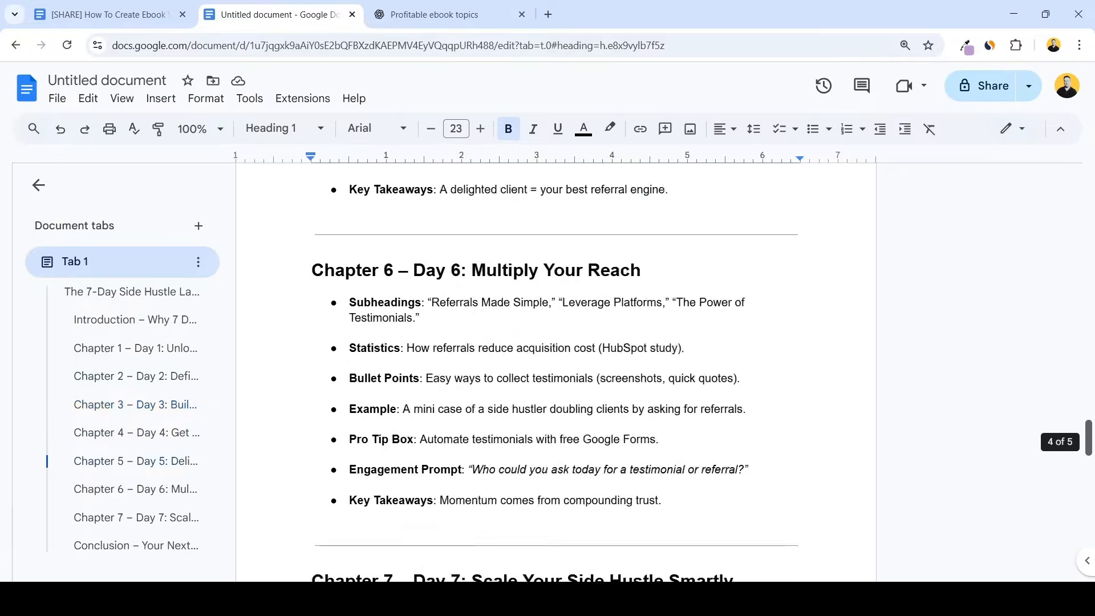
pyautogui.scroll(-2, 630, 439)
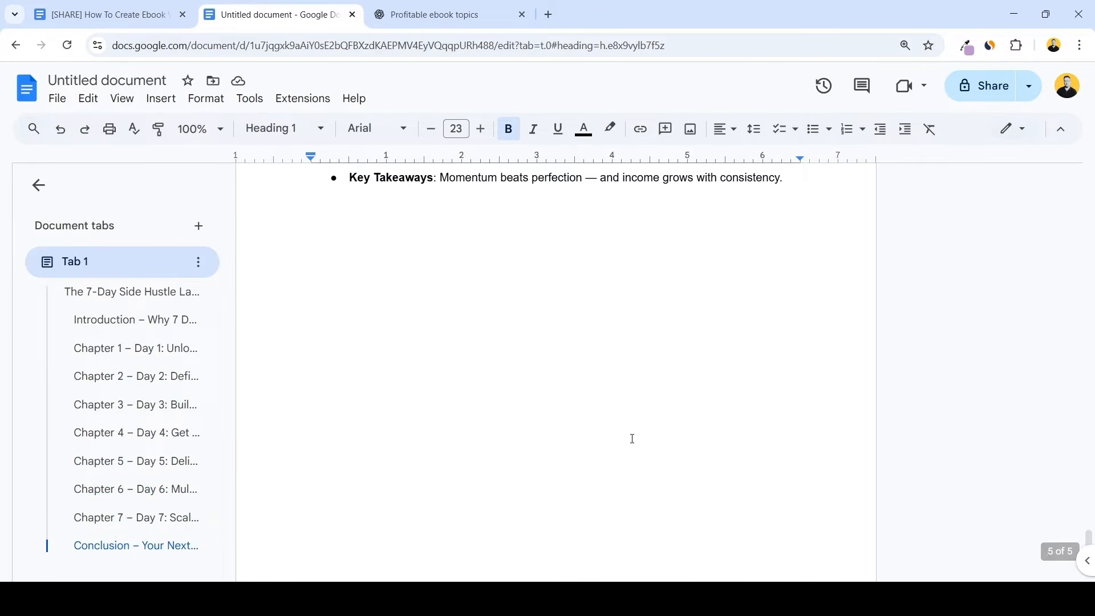
pyautogui.click(354, 359)
pyautogui.hotkey('ctrl', 'v')
# Check the pasted introduction in the document, from its main heading to the "Your Turn" section
pyautogui.scroll(6, 371, 355)
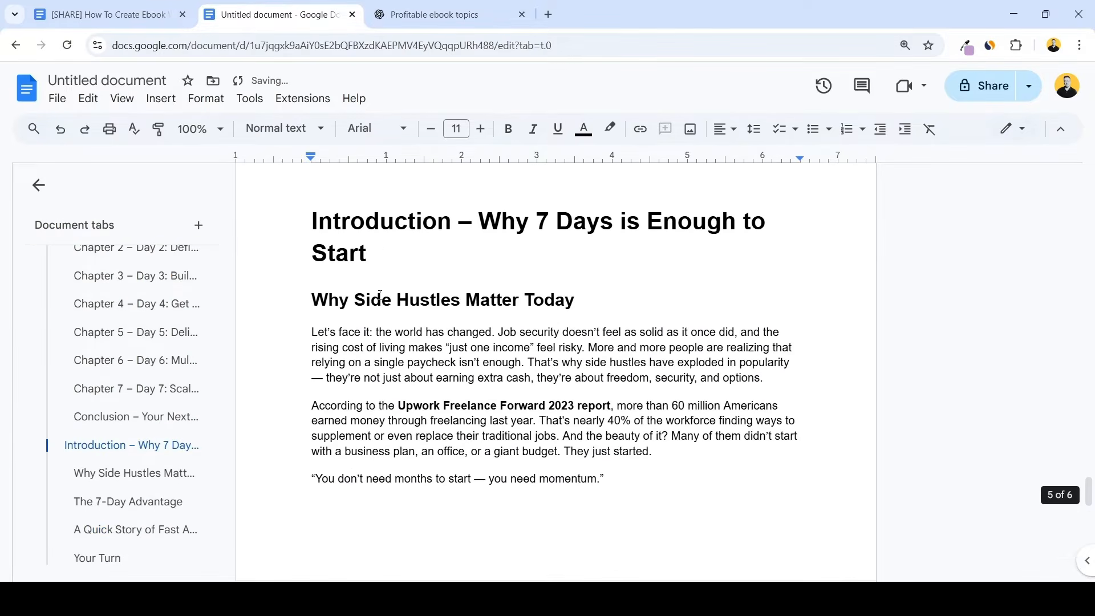
pyautogui.scroll(-5, 382, 285)
pyautogui.scroll(-3, 385, 269)
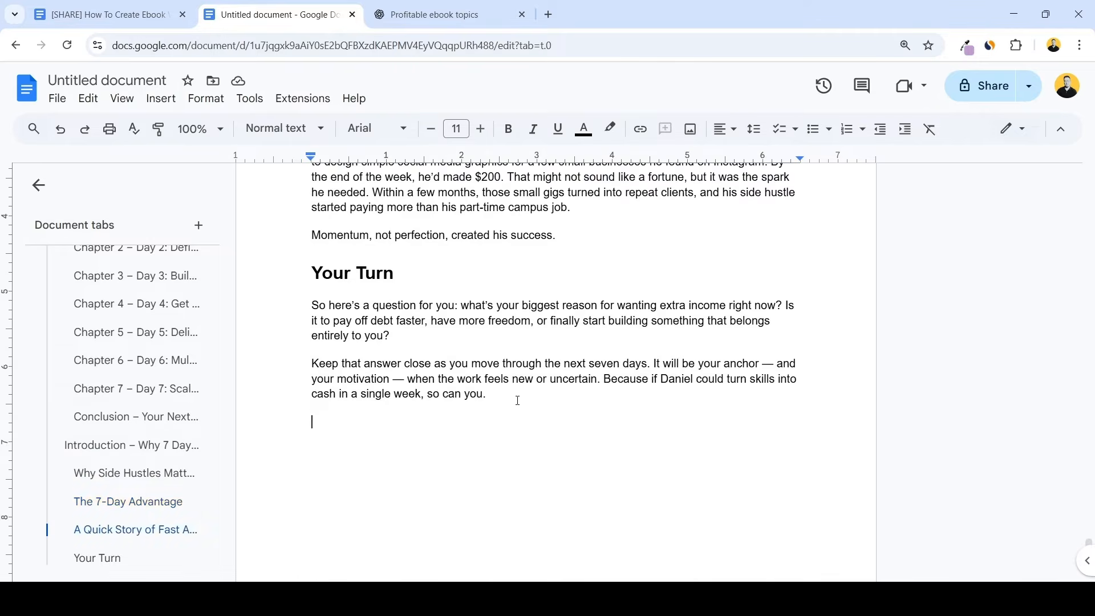
pyautogui.scroll(9, 516, 398)
pyautogui.scroll(3, 725, 394)
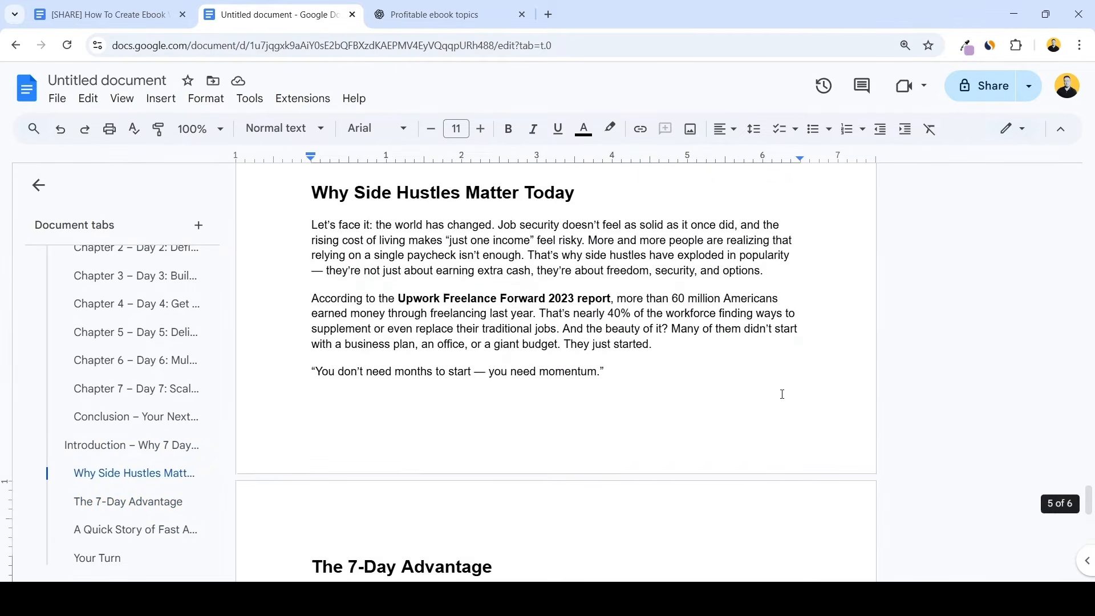
pyautogui.scroll(1, 783, 397)
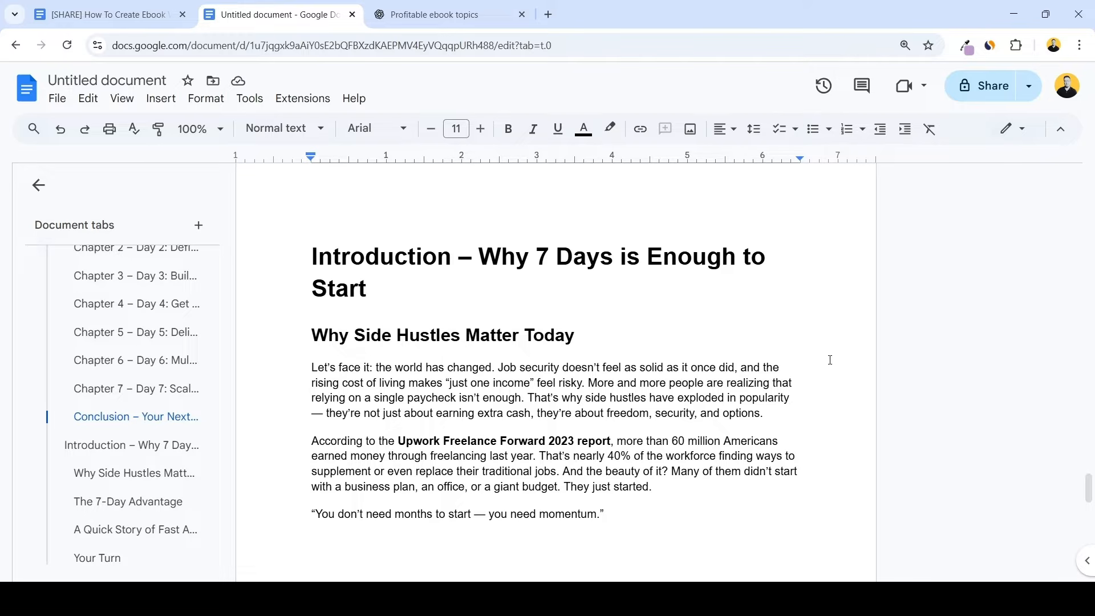
pyautogui.scroll(-3, 828, 364)
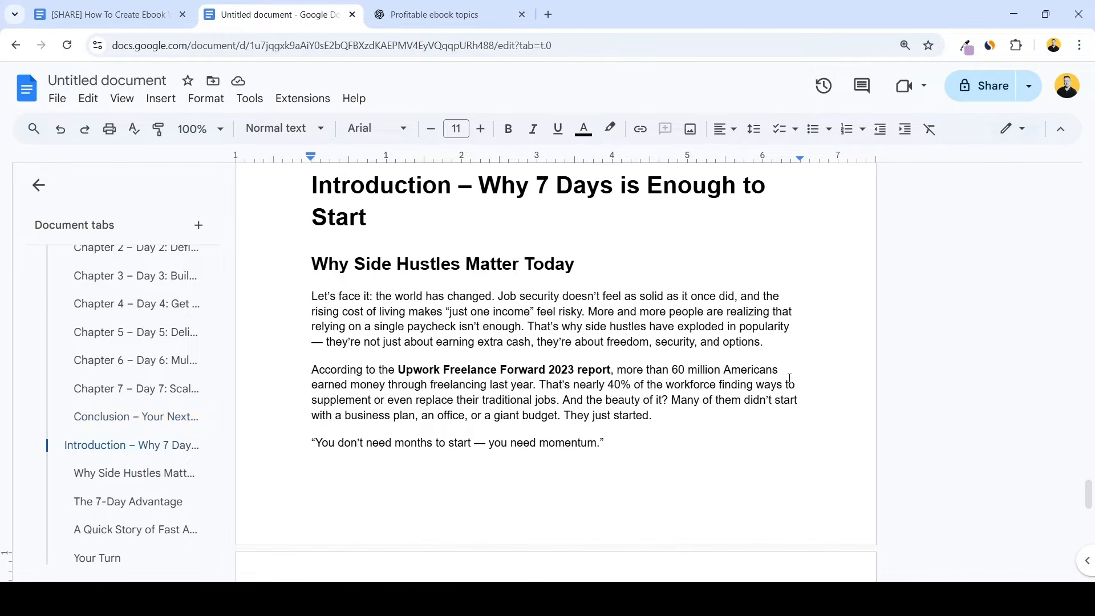
pyautogui.scroll(20, 815, 370)
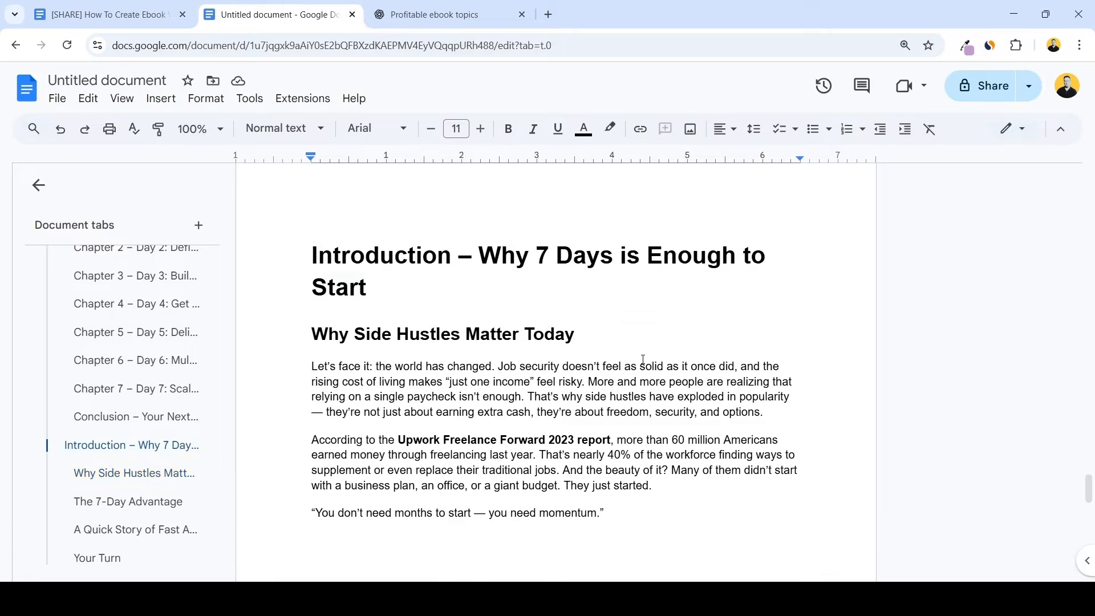
# Copy the Chapter 2 – Day 2 section of the outline into ChatGPT below the line "NOW COMPLETE THIS" and send it
pyautogui.scroll(20, 635, 314)
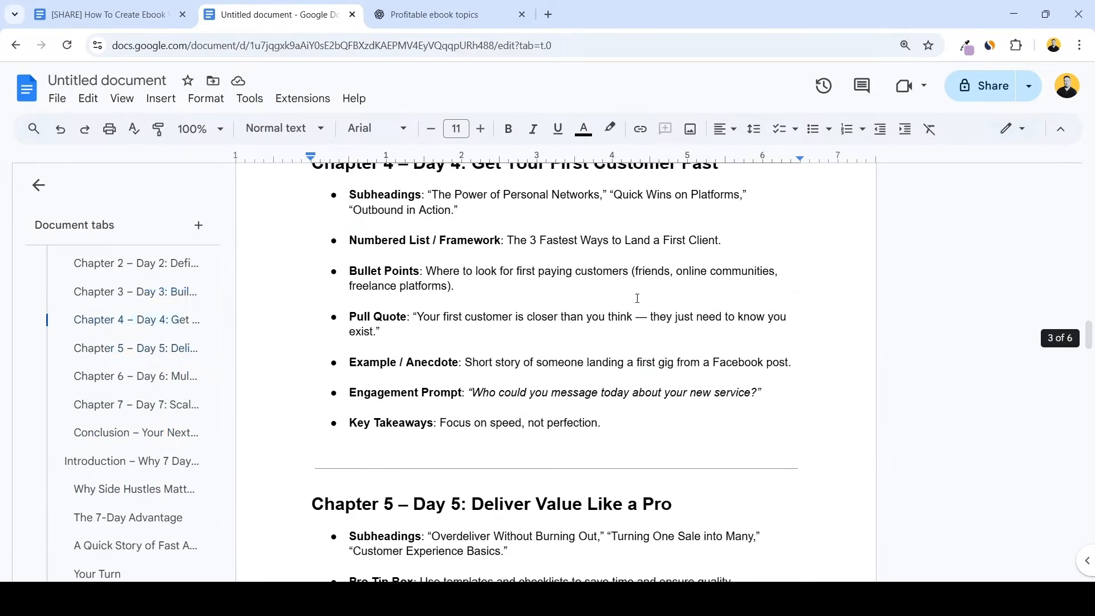
pyautogui.moveTo(307, 265); pyautogui.dragTo(717, 502)
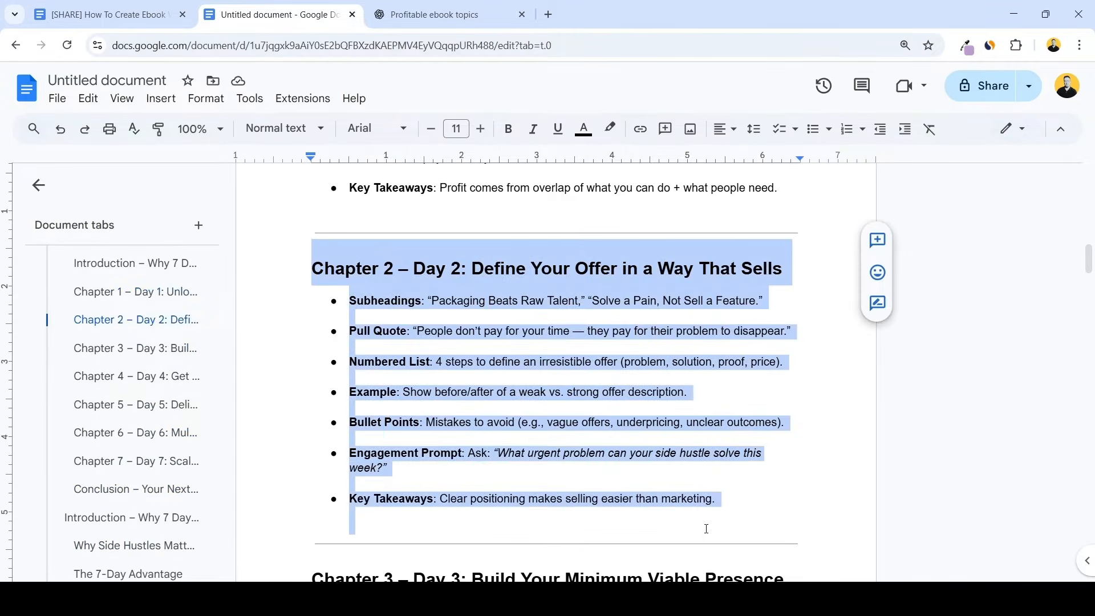
pyautogui.hotkey('ctrl', 'c')
pyautogui.hotkey('ctrl', 'Tab')
pyautogui.hotkey('ctrl', 'v')
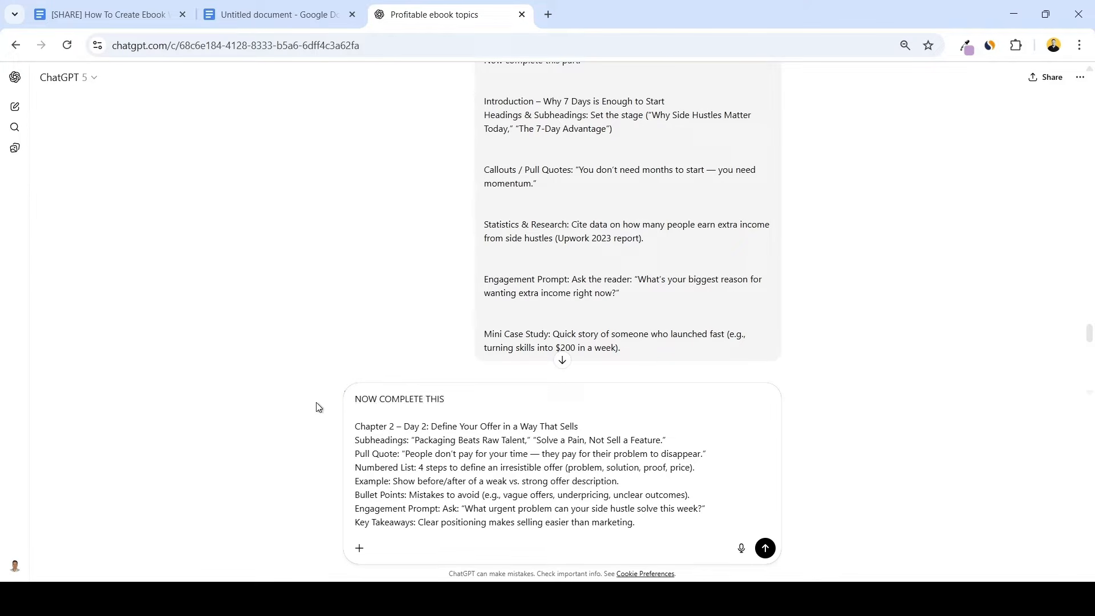
pyautogui.press('Return')
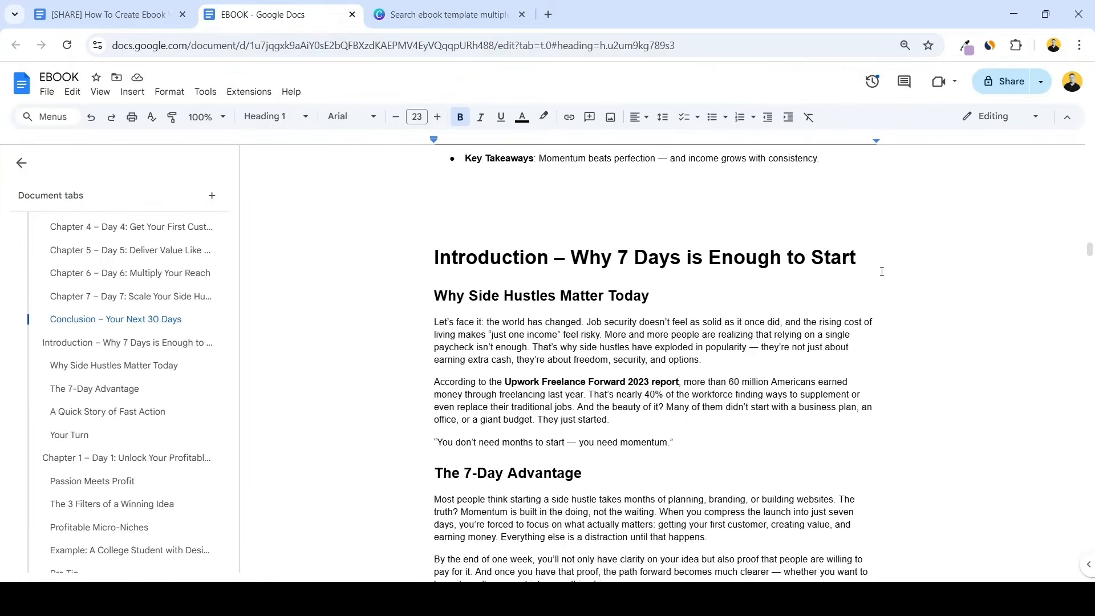
# Review the compiled EBOOK document from the Introduction through the end of Chapter 2
pyautogui.scroll(-1, 902, 261)
pyautogui.scroll(-1, 883, 270)
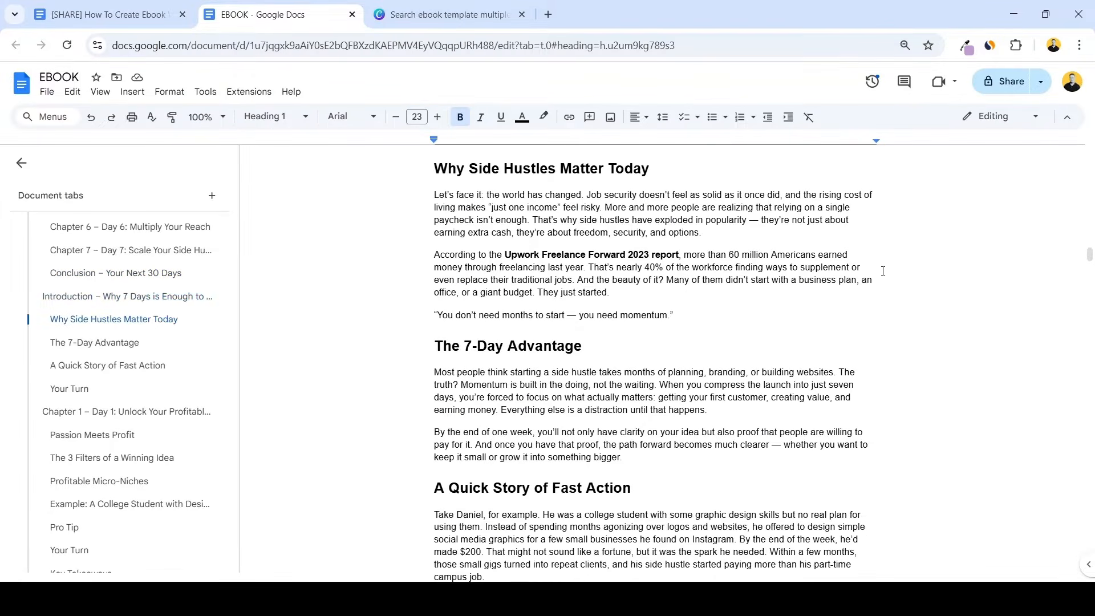
pyautogui.scroll(1, 890, 277)
pyautogui.scroll(-2, 863, 271)
pyautogui.scroll(-5, 836, 280)
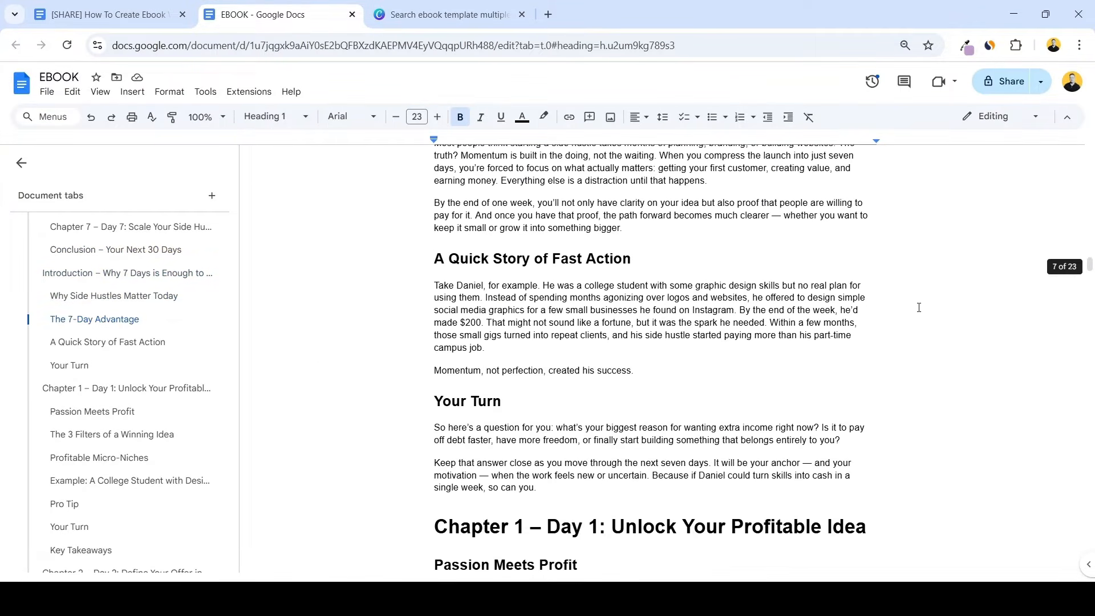
pyautogui.scroll(-1, 882, 314)
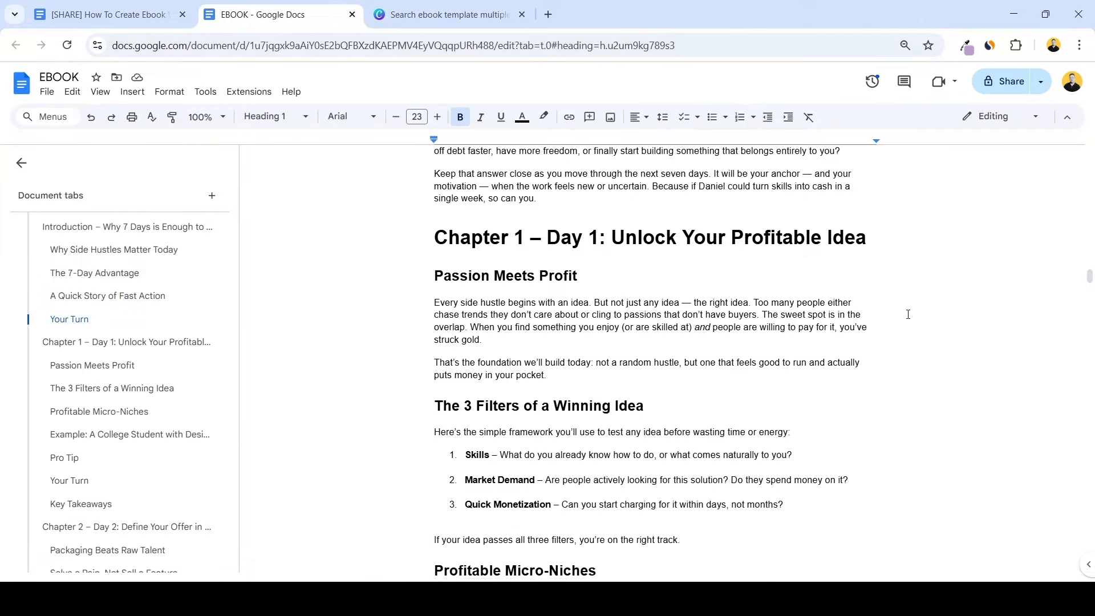
pyautogui.scroll(-8, 824, 271)
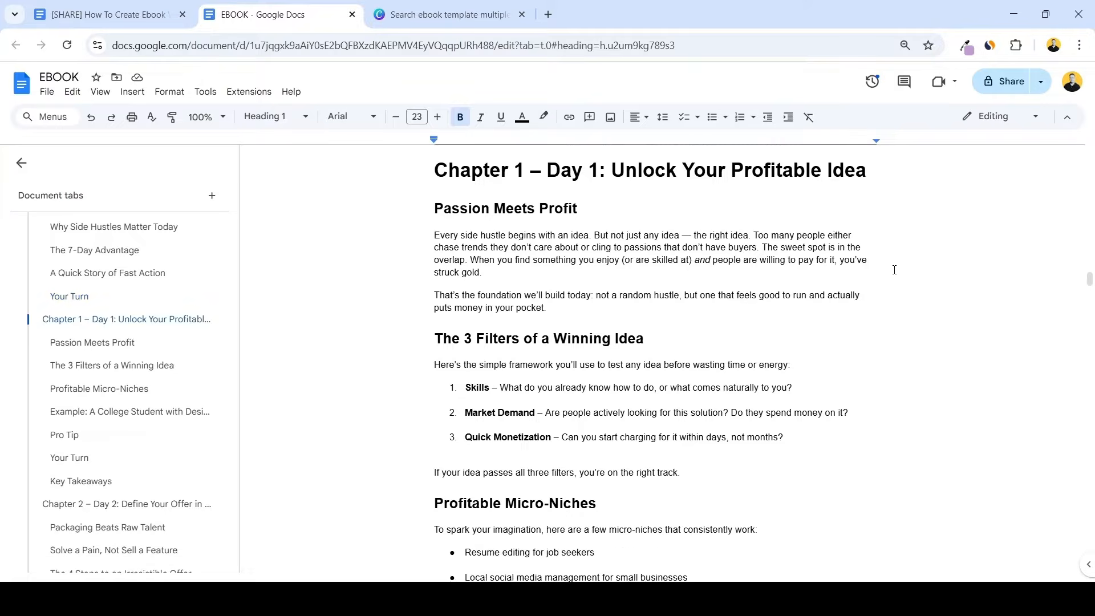
pyautogui.scroll(-2, 723, 323)
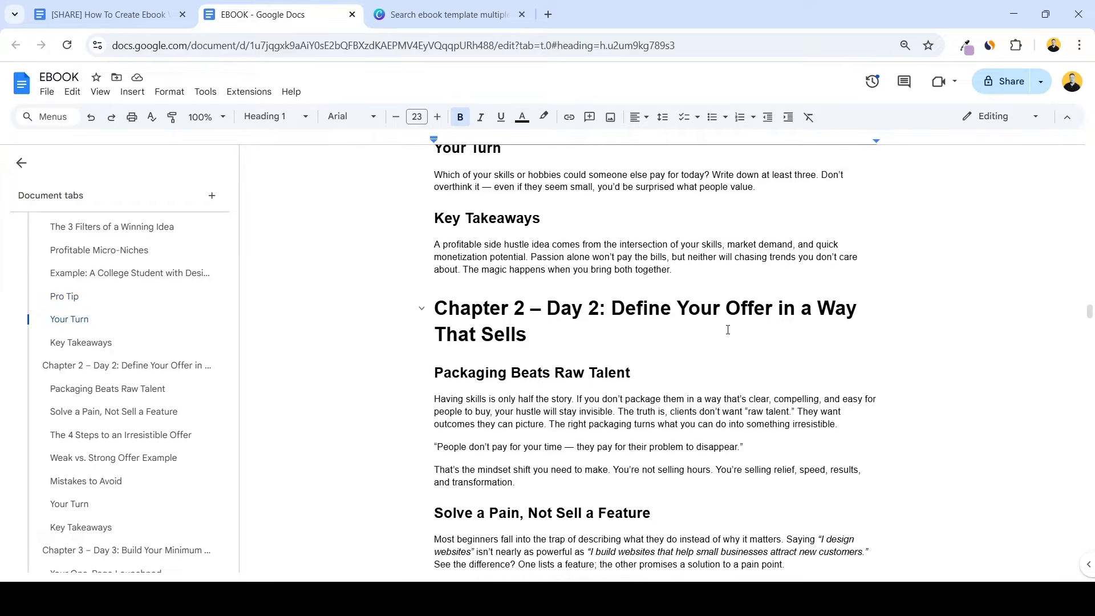
pyautogui.scroll(-5, 856, 289)
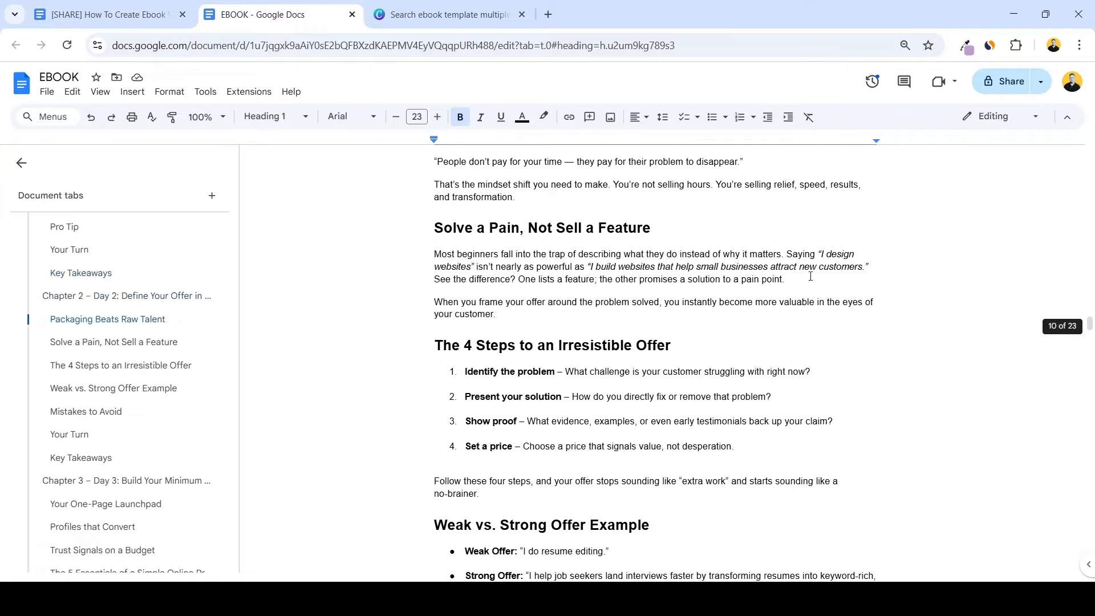
pyautogui.scroll(-2, 673, 310)
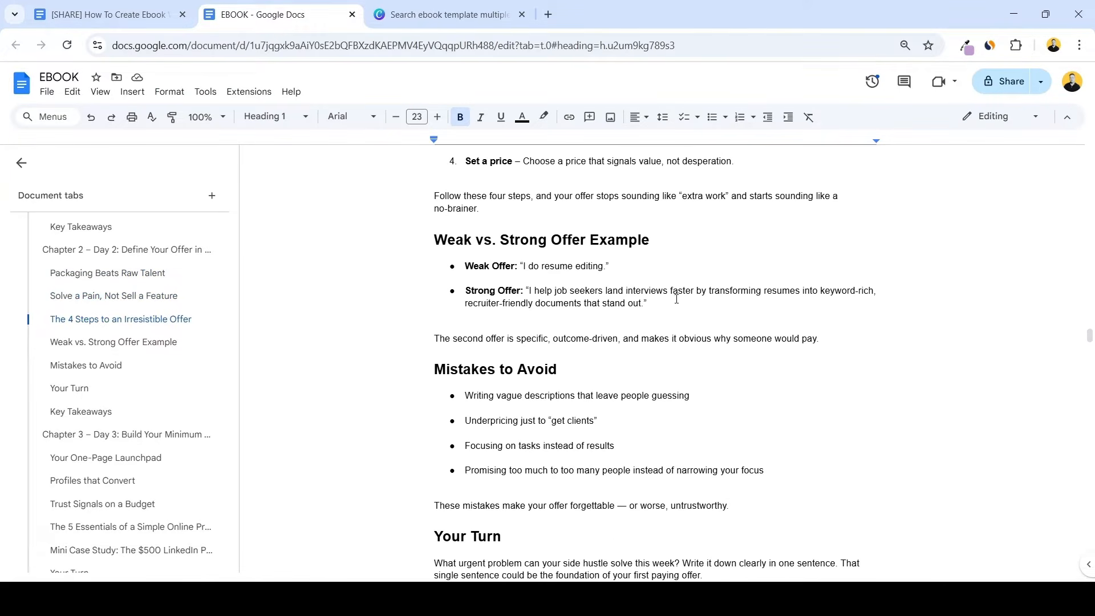
pyautogui.scroll(-1, 633, 295)
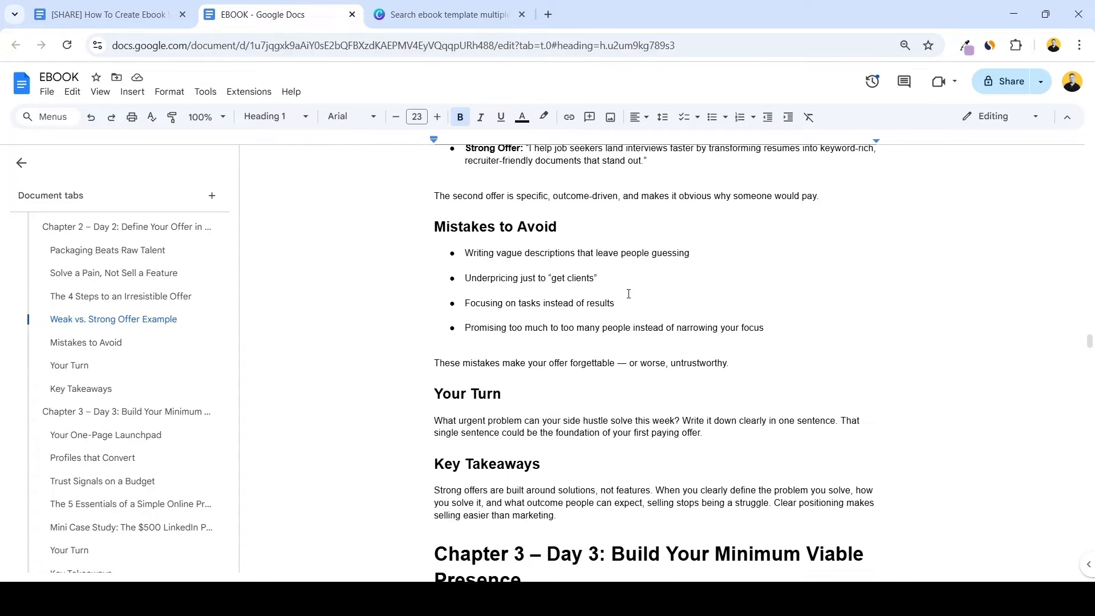
# Read on through Chapters 3, 4 and 5 of the EBOOK document to check their headings and content
pyautogui.scroll(-1, 629, 294)
pyautogui.scroll(-5, 629, 294)
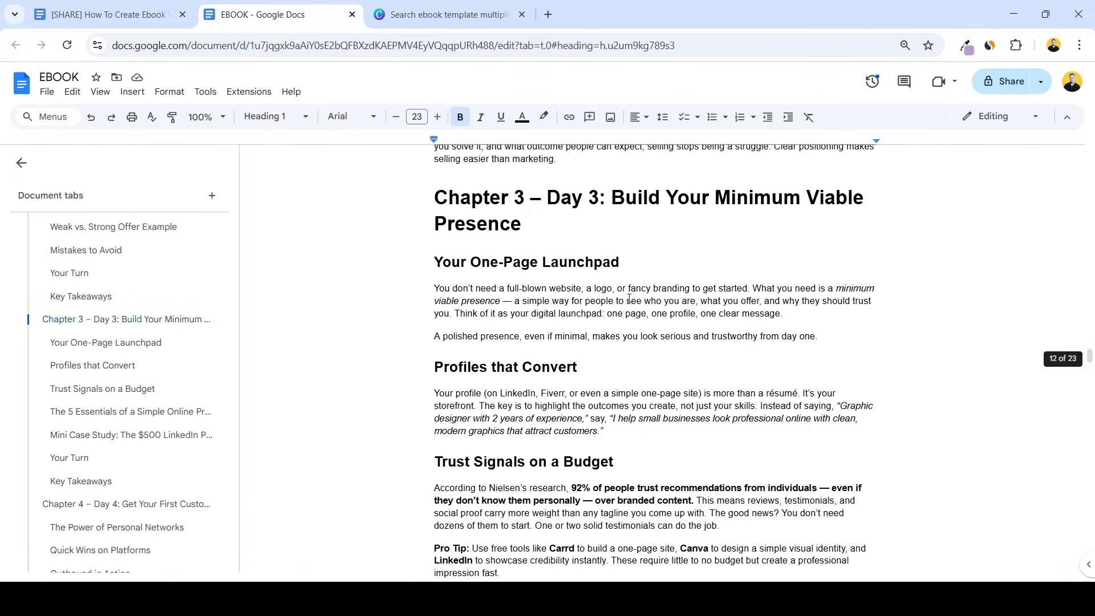
pyautogui.scroll(-5, 632, 301)
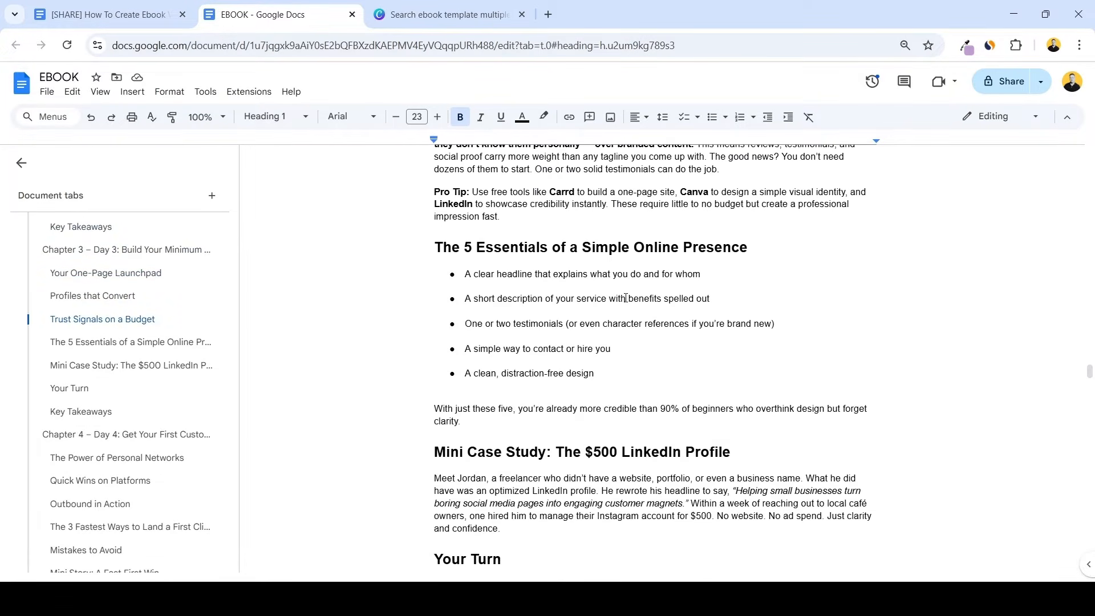
pyautogui.scroll(-3, 629, 303)
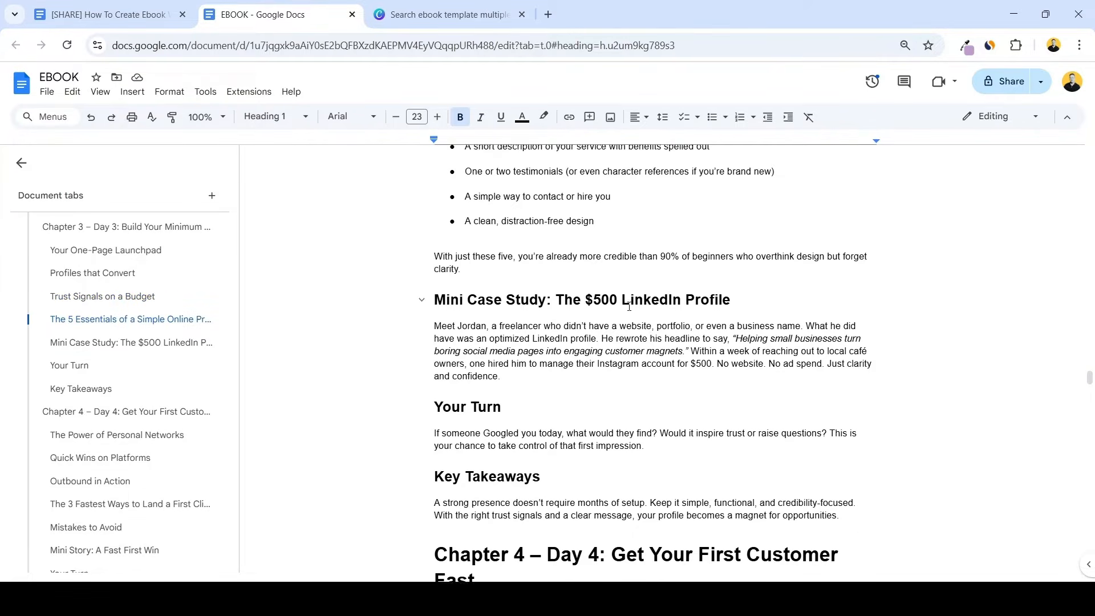
pyautogui.scroll(-4, 621, 305)
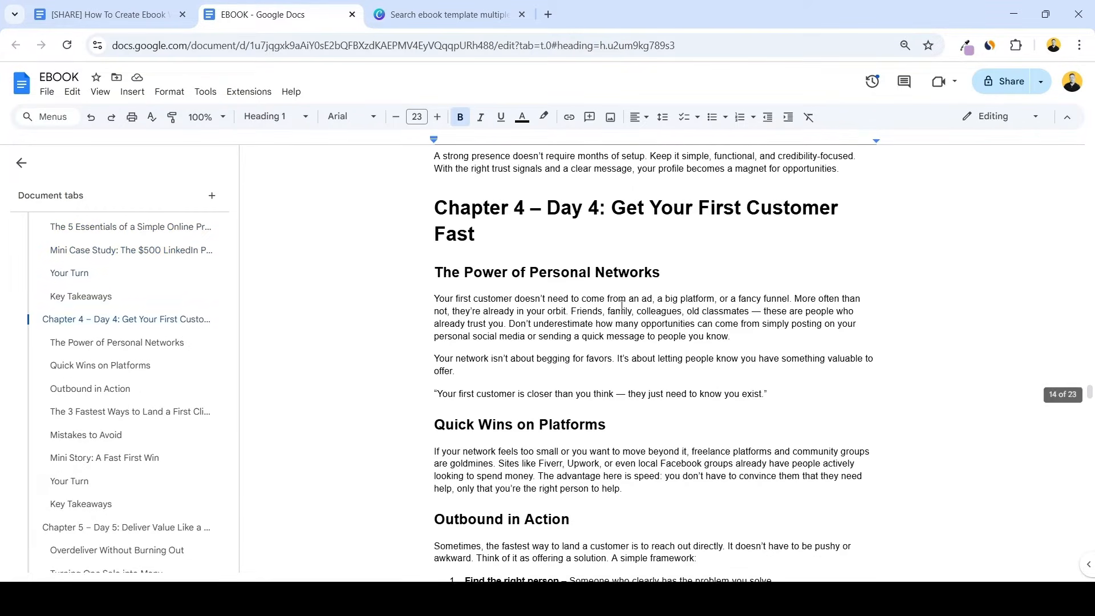
pyautogui.scroll(-6, 621, 305)
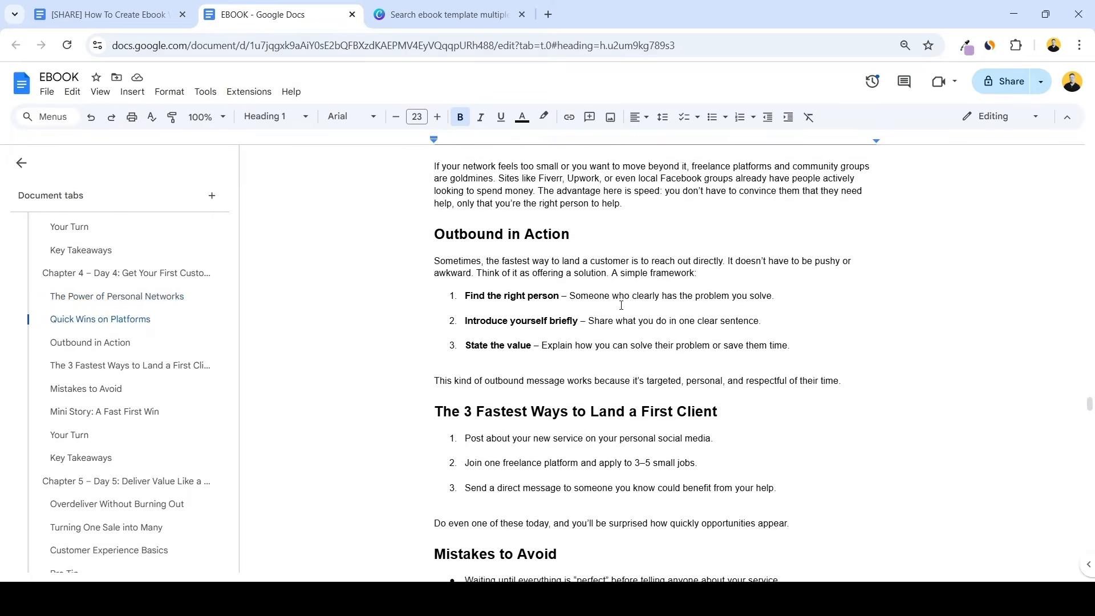
pyautogui.scroll(-7, 622, 305)
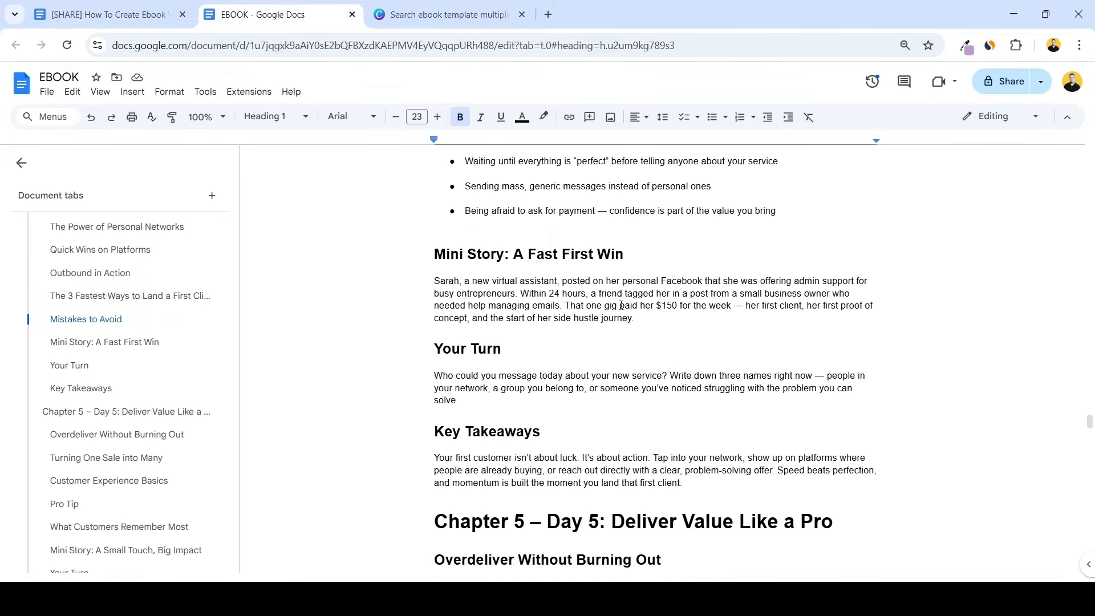
pyautogui.scroll(-8, 621, 305)
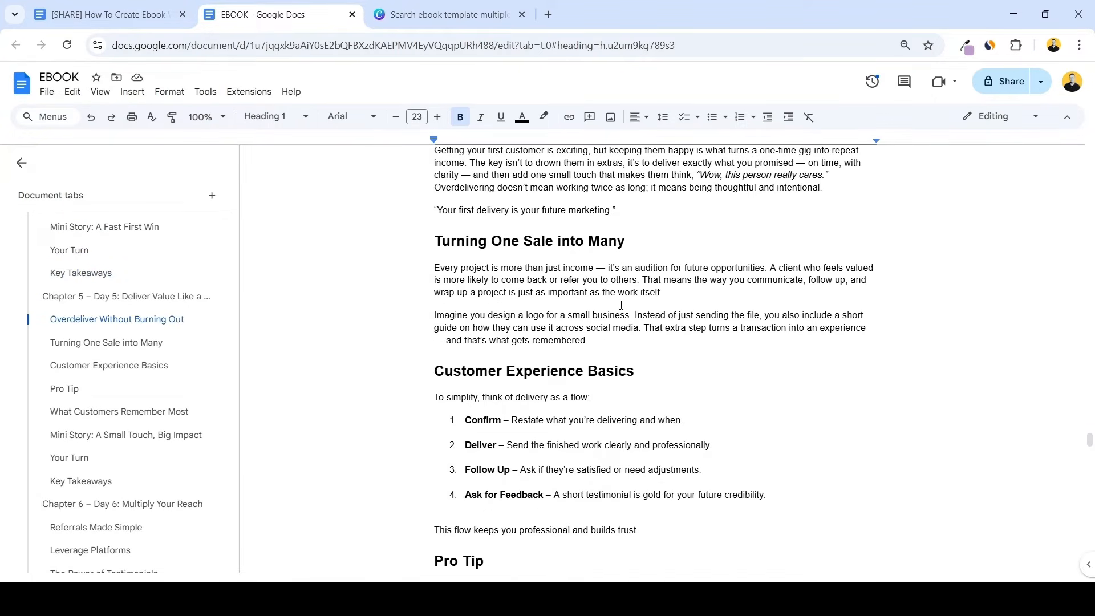
pyautogui.scroll(-2, 622, 305)
# Switch to Canva and search the templates for "ebook template multiple pages"
pyautogui.hotkey('ctrl', 'Tab')
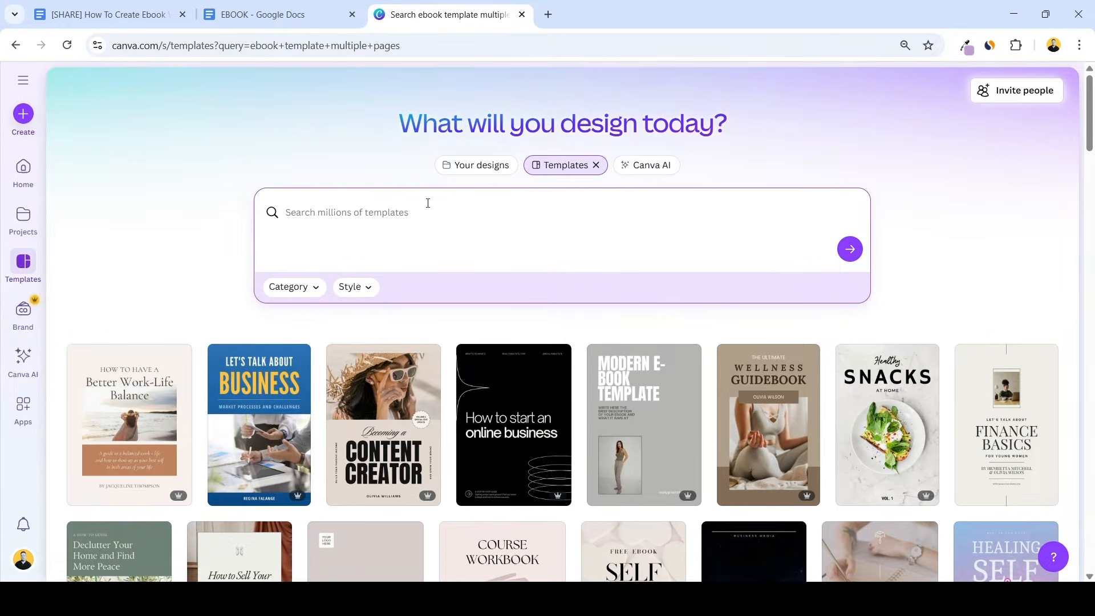
pyautogui.write('ebook template multiple pages')
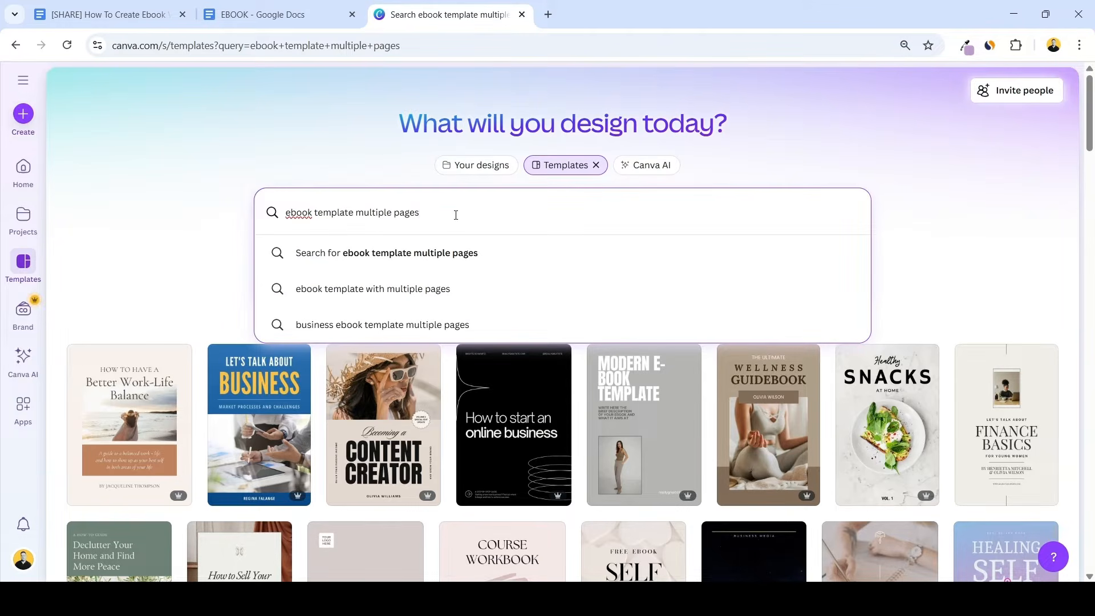
pyautogui.press('Return')
# Browse the ebook template results and preview multi-page designs for a suitable layout
pyautogui.scroll(-5, 929, 245)
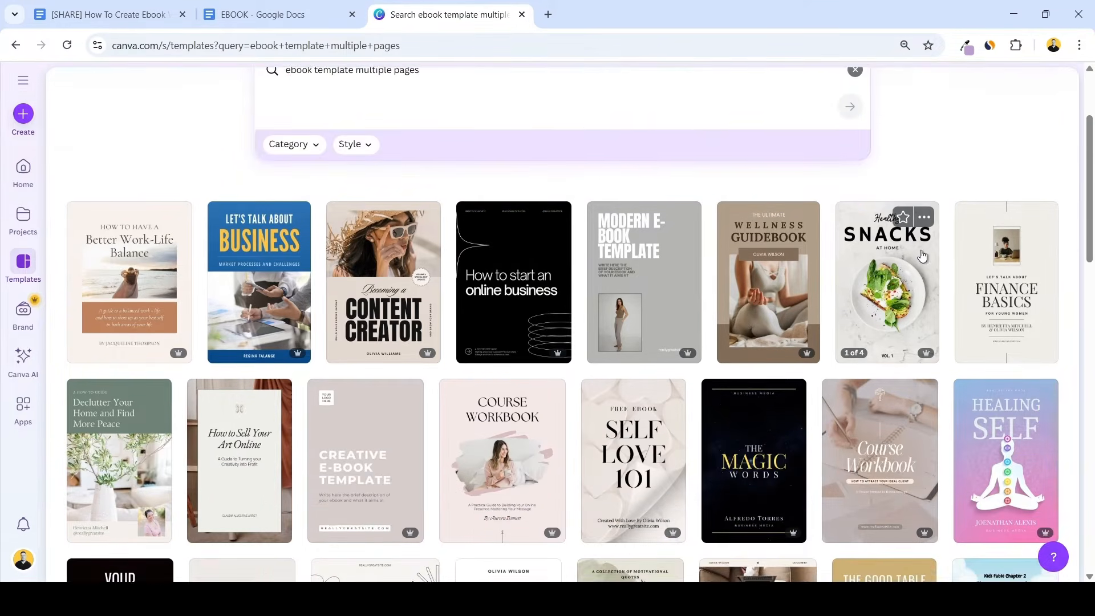
pyautogui.scroll(-5, 921, 255)
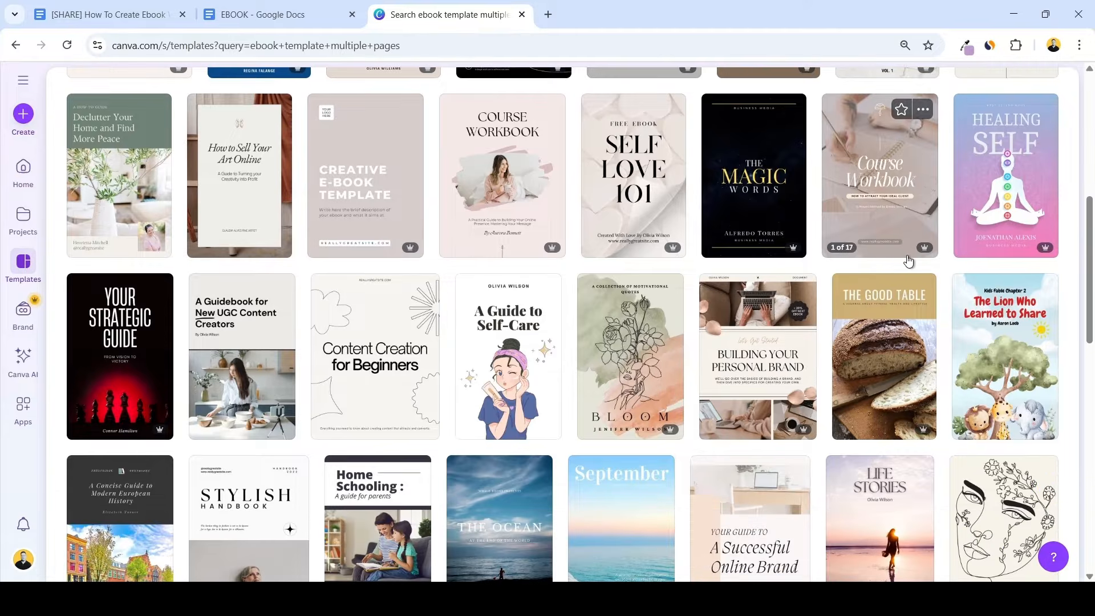
pyautogui.scroll(-6, 909, 260)
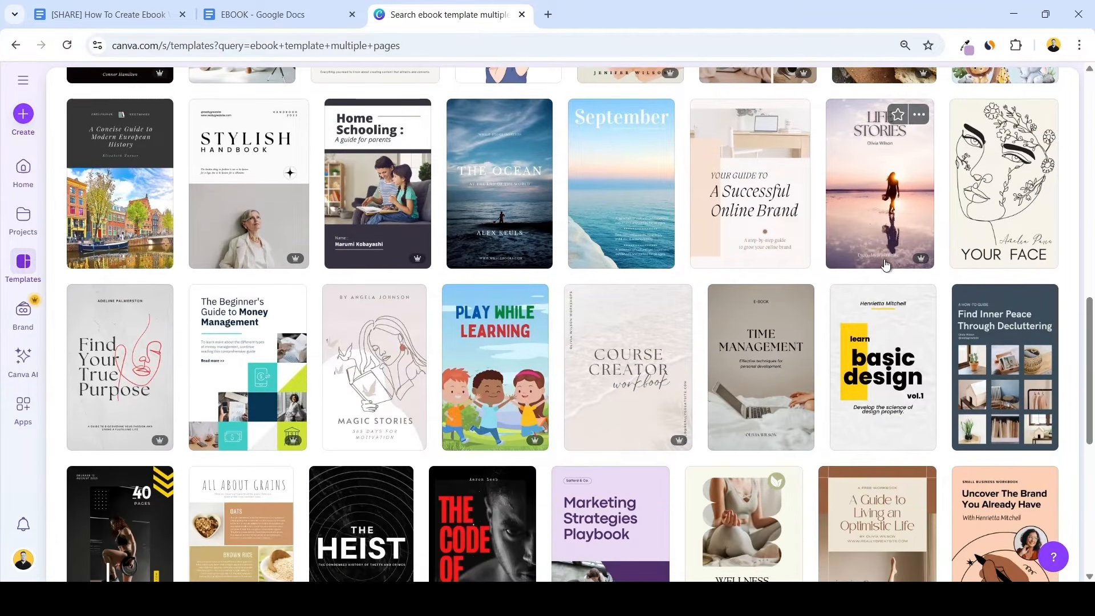
pyautogui.scroll(-3, 878, 259)
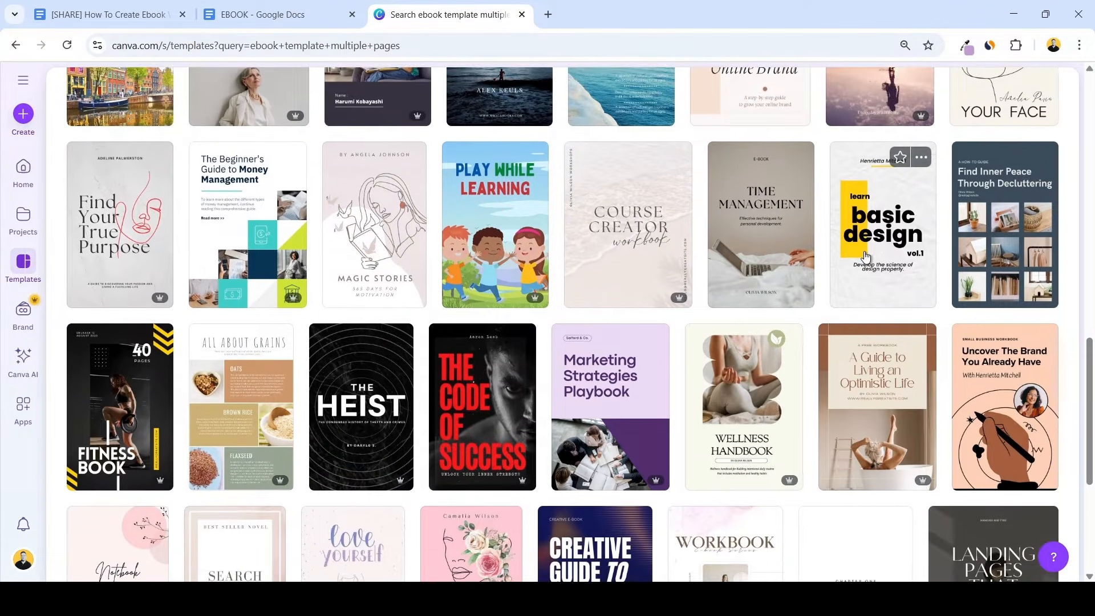
pyautogui.scroll(-3, 855, 256)
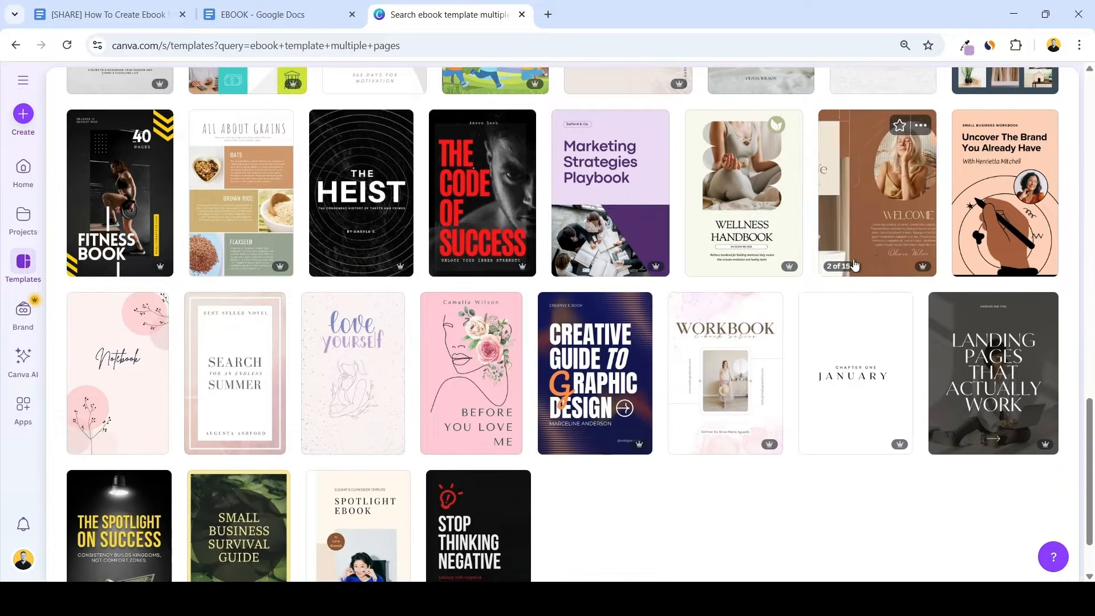
pyautogui.scroll(-2, 830, 255)
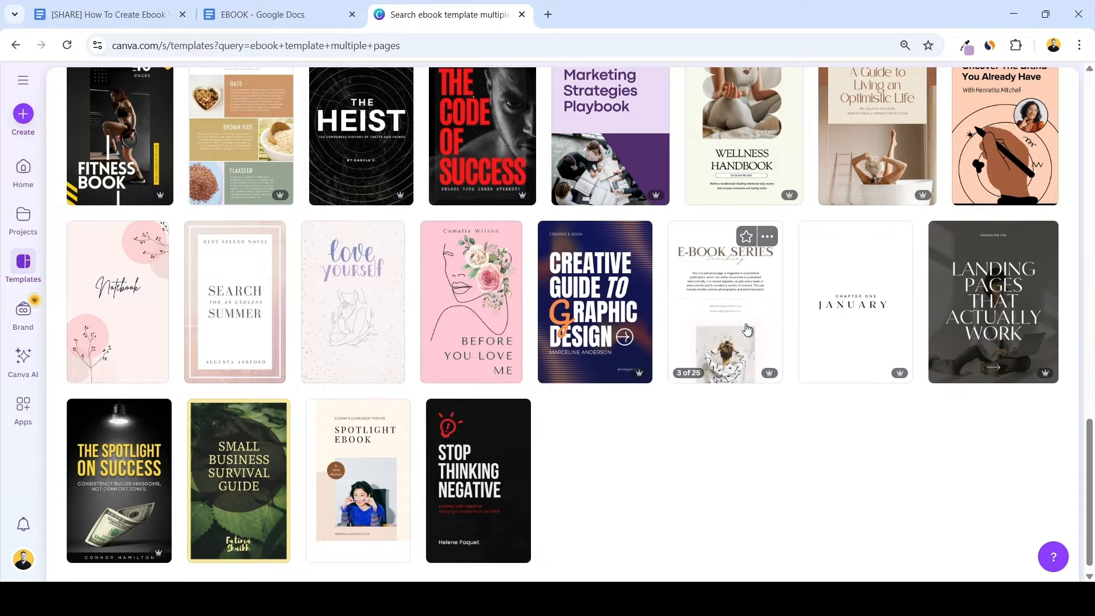
pyautogui.scroll(-4, 969, 320)
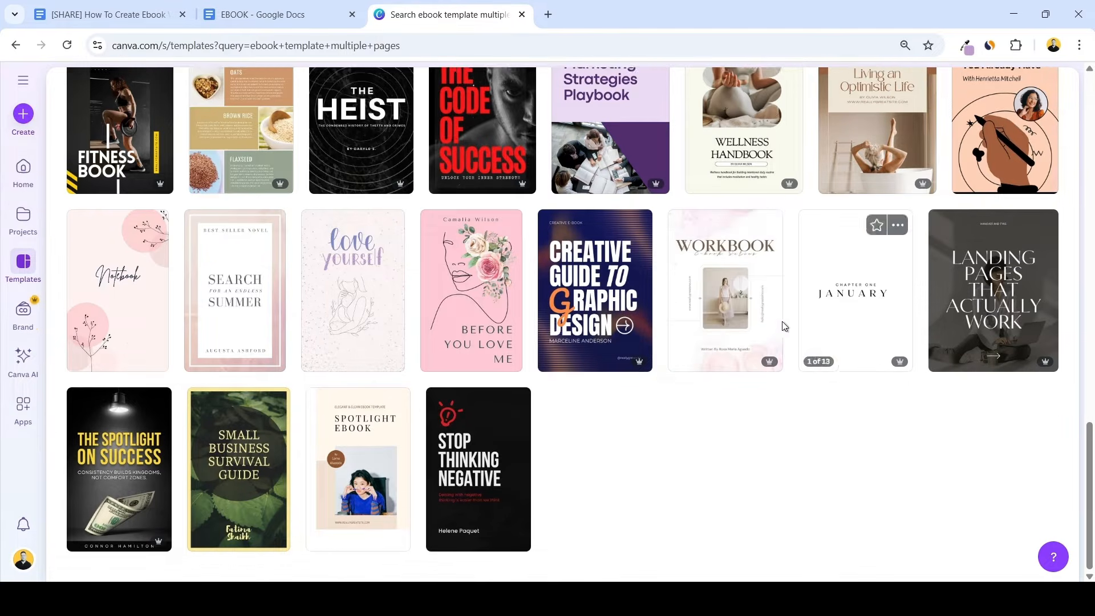
pyautogui.scroll(3, 511, 310)
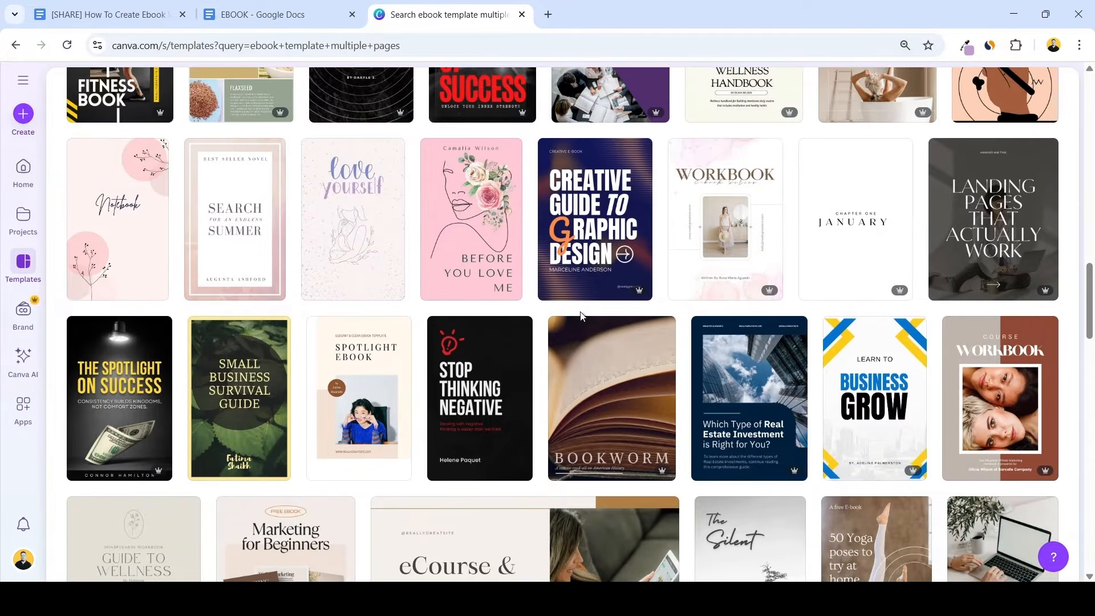
pyautogui.scroll(4, 835, 345)
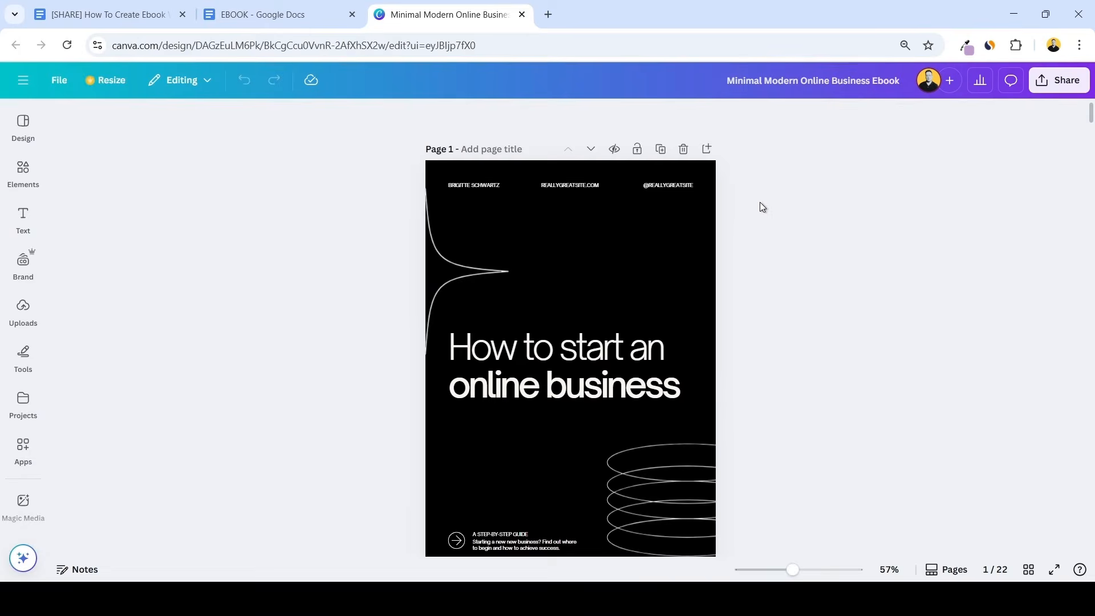
pyautogui.scroll(-1, 761, 206)
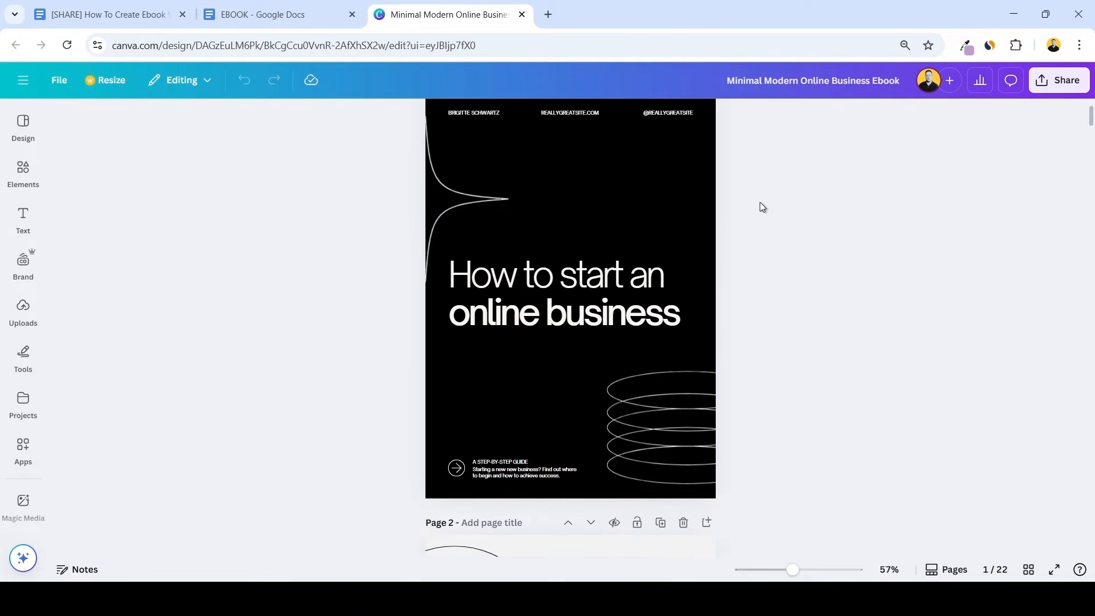
# Examine the Minimal Modern Online Business Ebook template's cover, author page, chapter title page and text page layouts
pyautogui.scroll(-1, 761, 206)
pyautogui.scroll(-8, 762, 207)
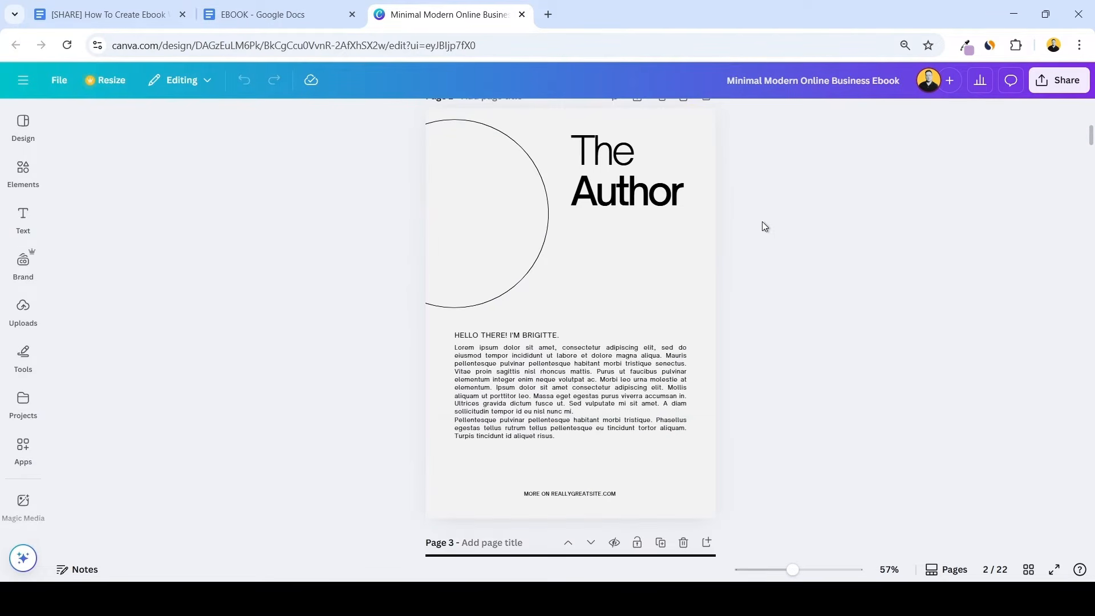
pyautogui.scroll(-5, 759, 222)
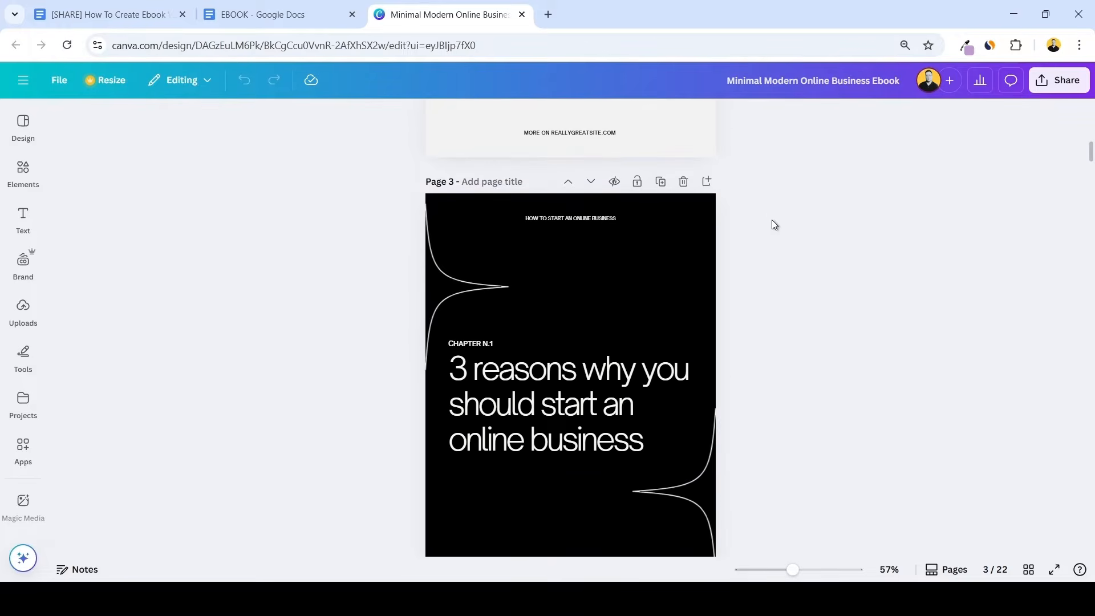
pyautogui.scroll(-6, 772, 220)
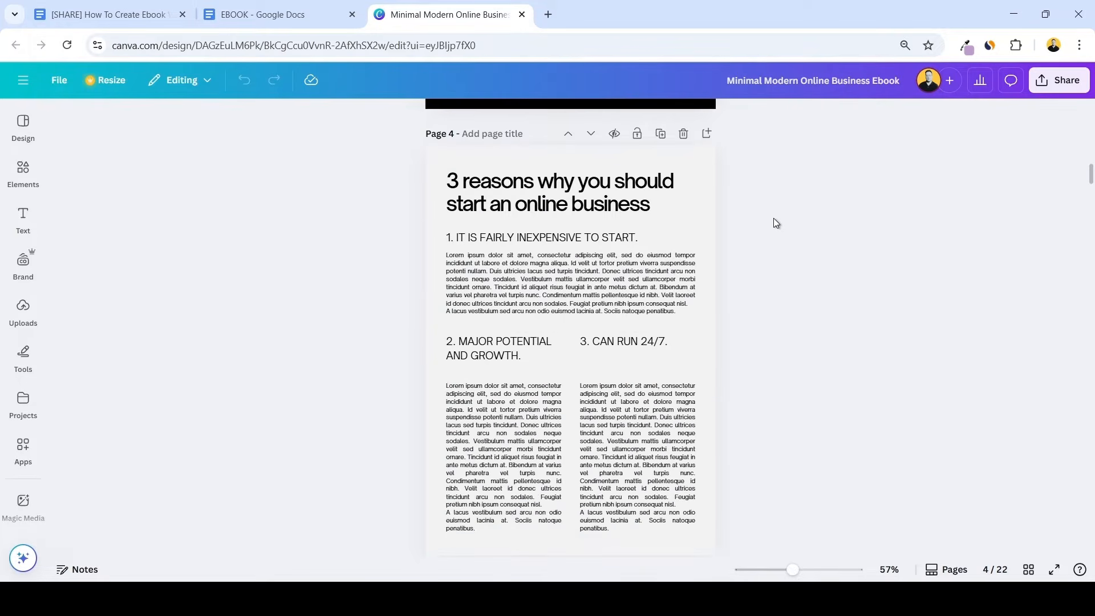
pyautogui.scroll(-3, 753, 221)
pyautogui.scroll(4, 756, 218)
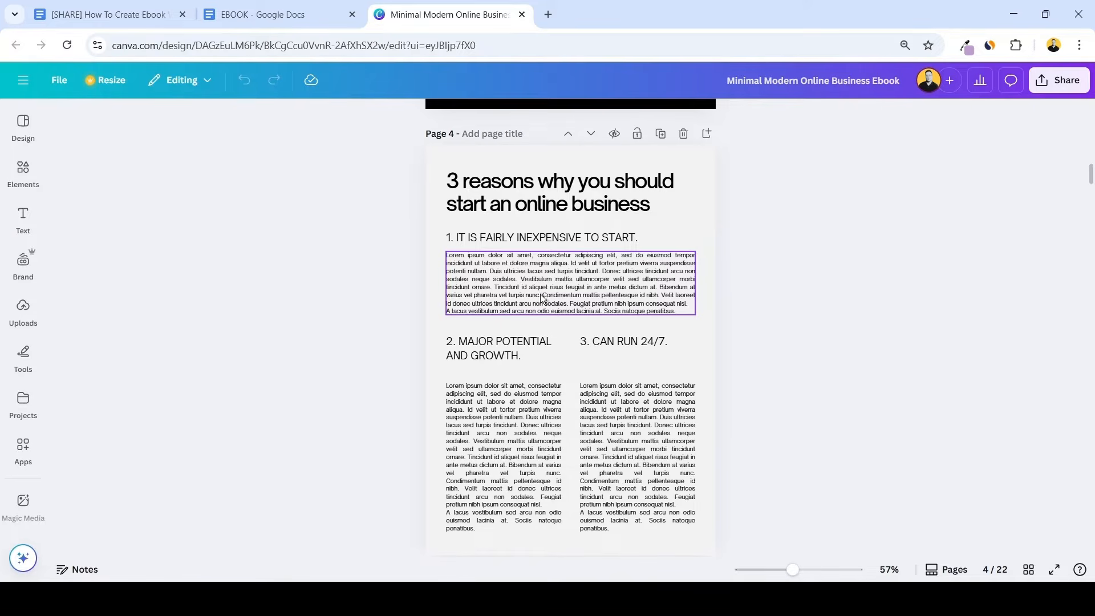
# Compare the EBOOK document's chapter content with the text and chapter title pages of the Minimal Modern Online Business Ebook template
pyautogui.scroll(-3, 633, 306)
pyautogui.click(277, 14)
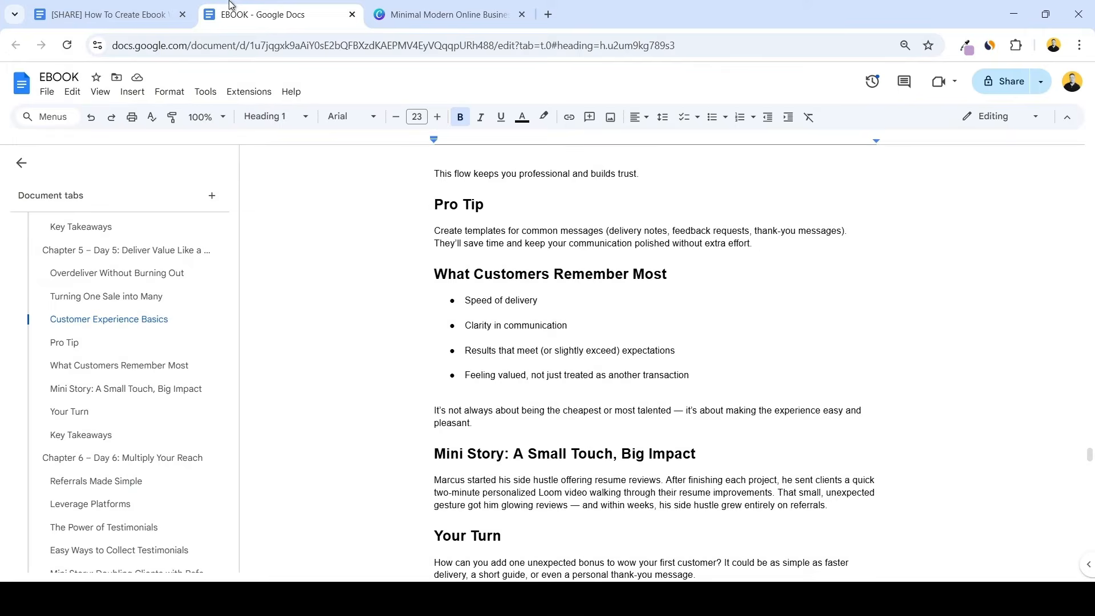
pyautogui.scroll(-7, 584, 329)
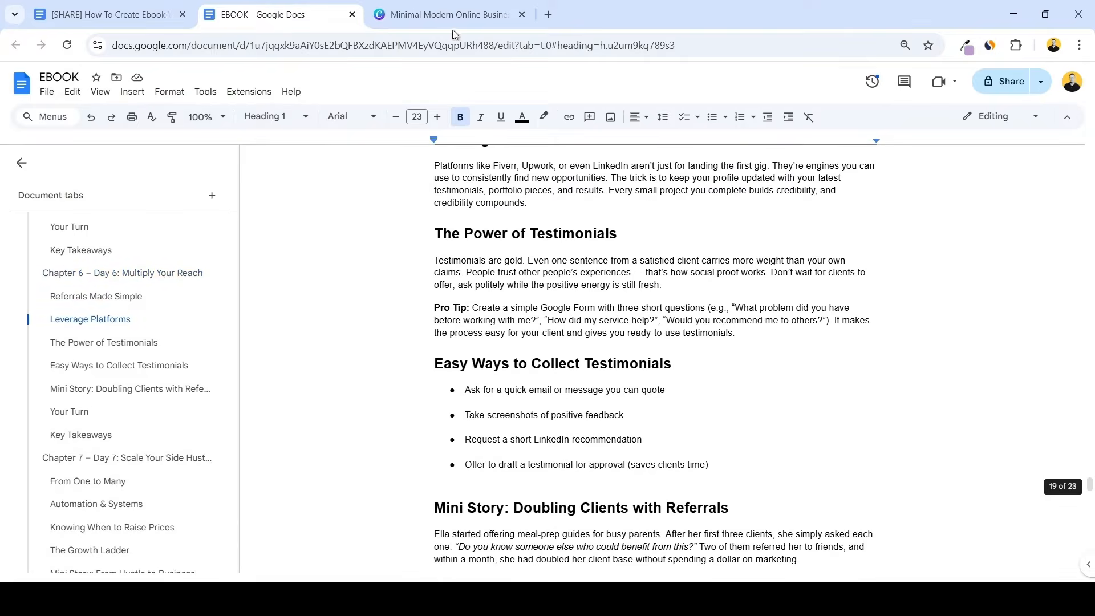
pyautogui.click(450, 14)
pyautogui.scroll(-10, 751, 274)
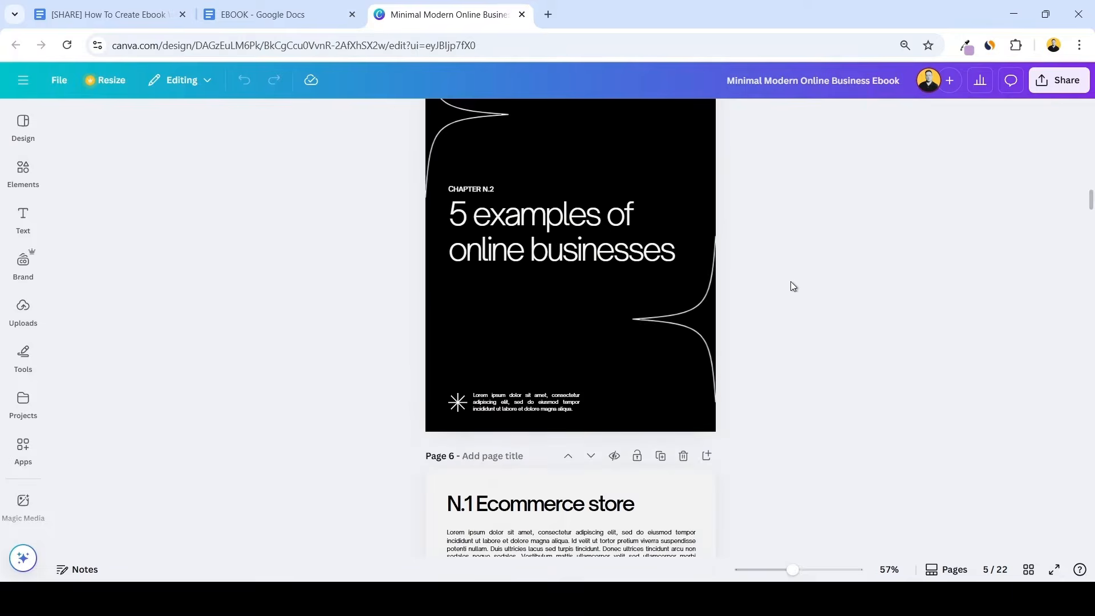
pyautogui.scroll(-8, 789, 281)
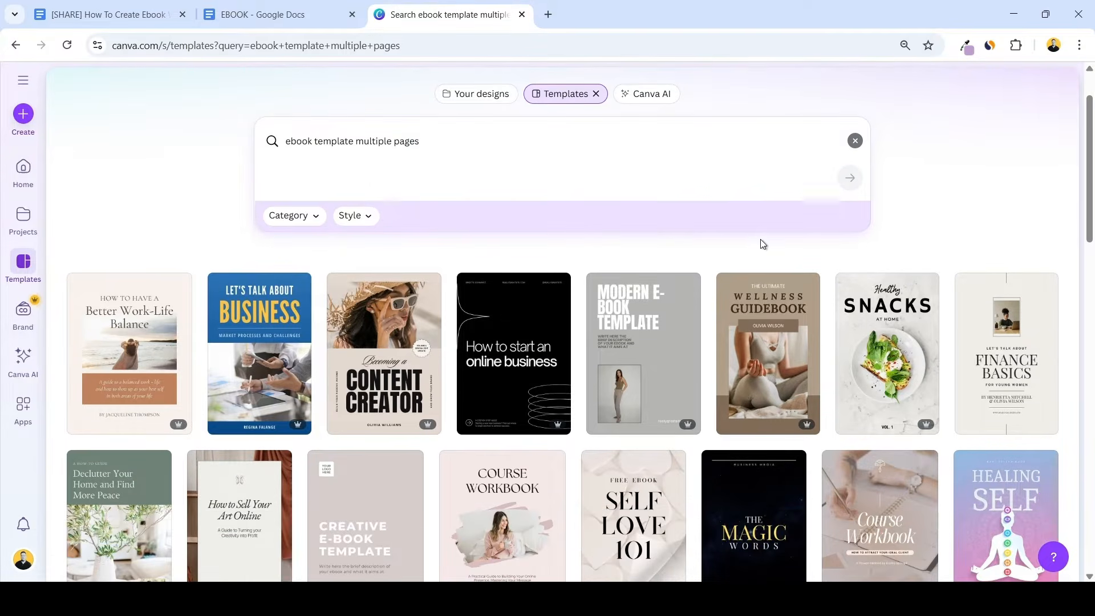
# Open the blue "Let's Talk About Business" ebook template and review its cover, introduction, chapter and text pages
pyautogui.hotkey('ctrl', '+')
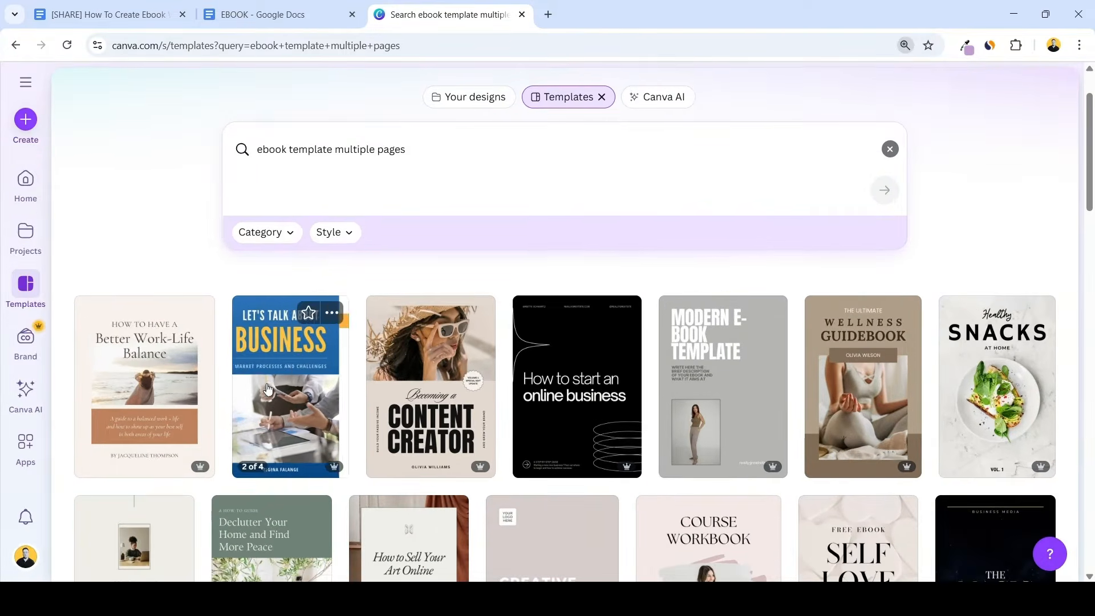
pyautogui.click(311, 388)
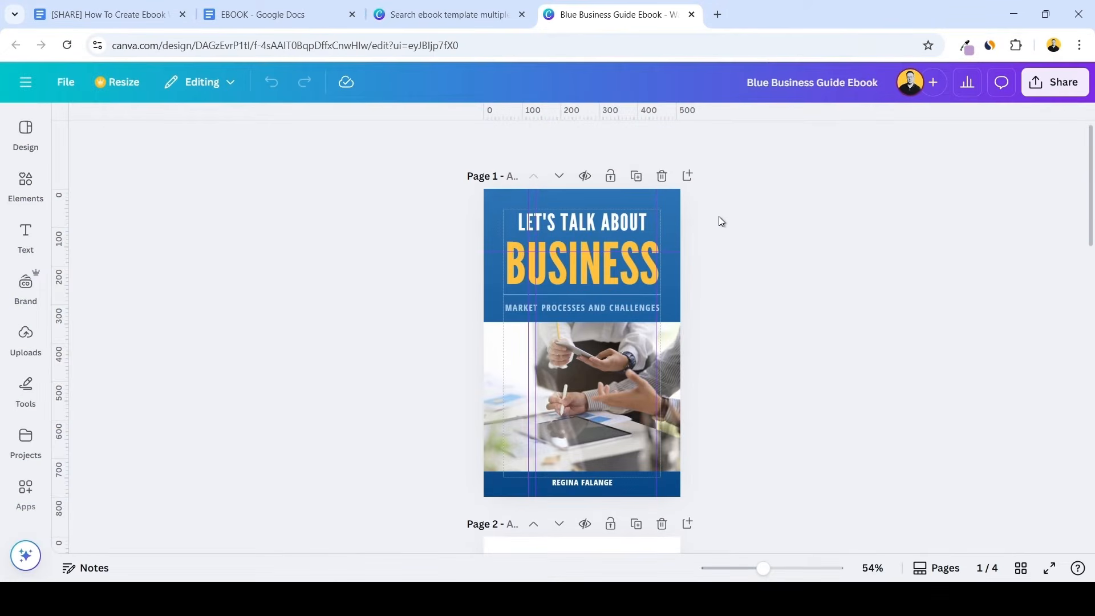
pyautogui.scroll(-3, 719, 217)
pyautogui.scroll(-4, 718, 218)
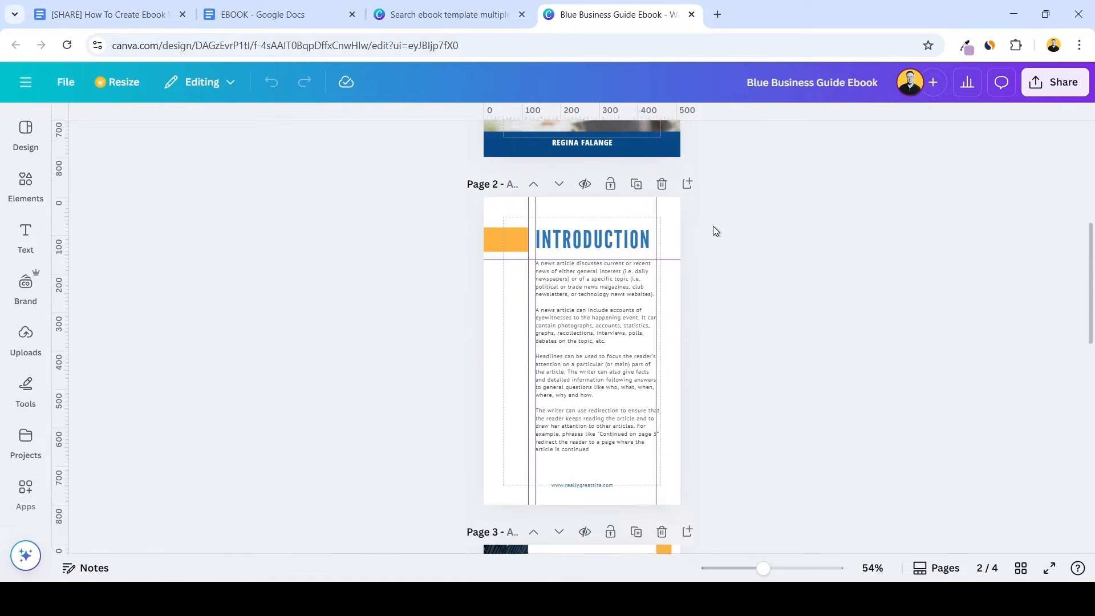
pyautogui.scroll(-4, 708, 226)
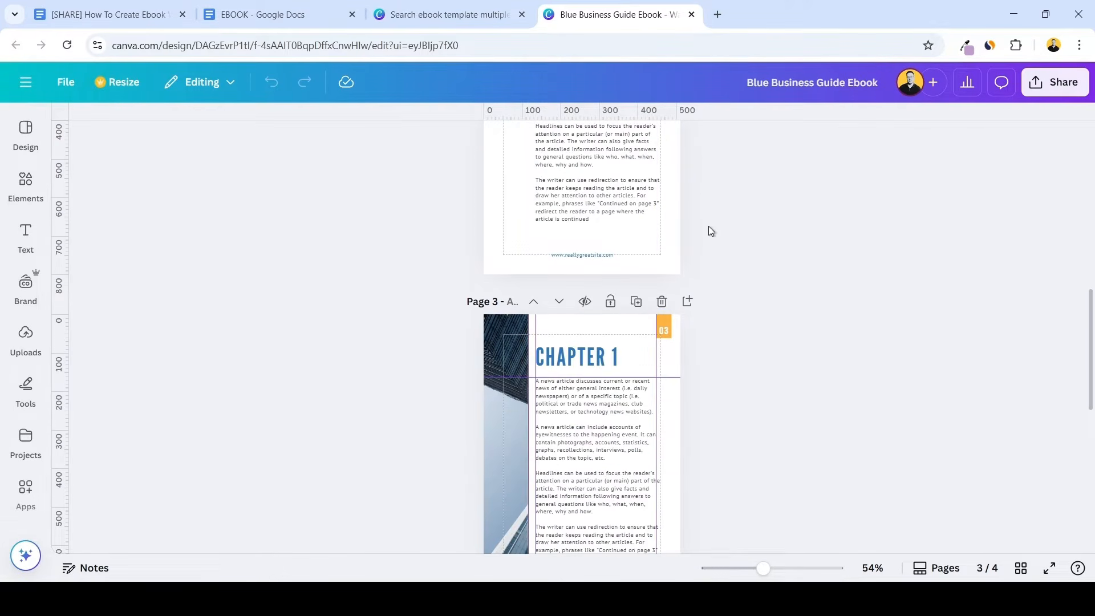
pyautogui.scroll(-3, 707, 229)
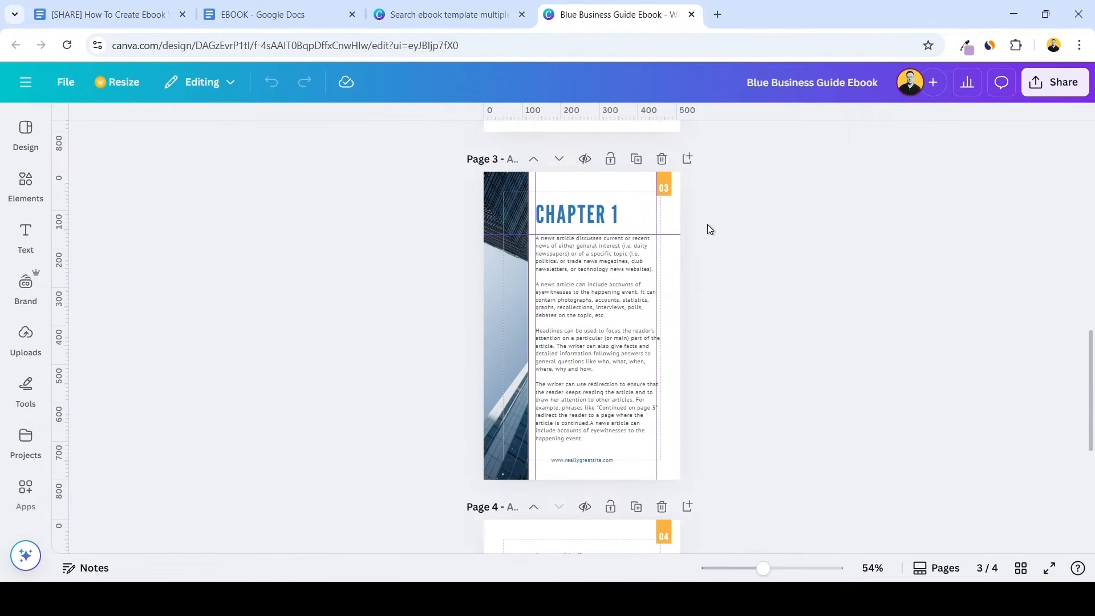
pyautogui.scroll(-4, 707, 224)
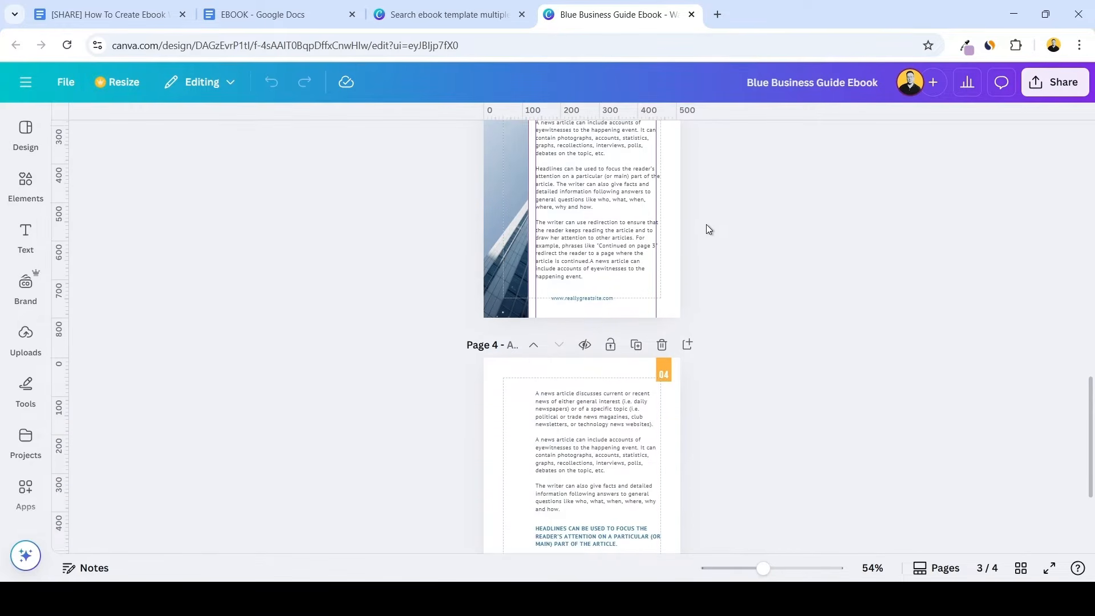
pyautogui.scroll(-1, 706, 217)
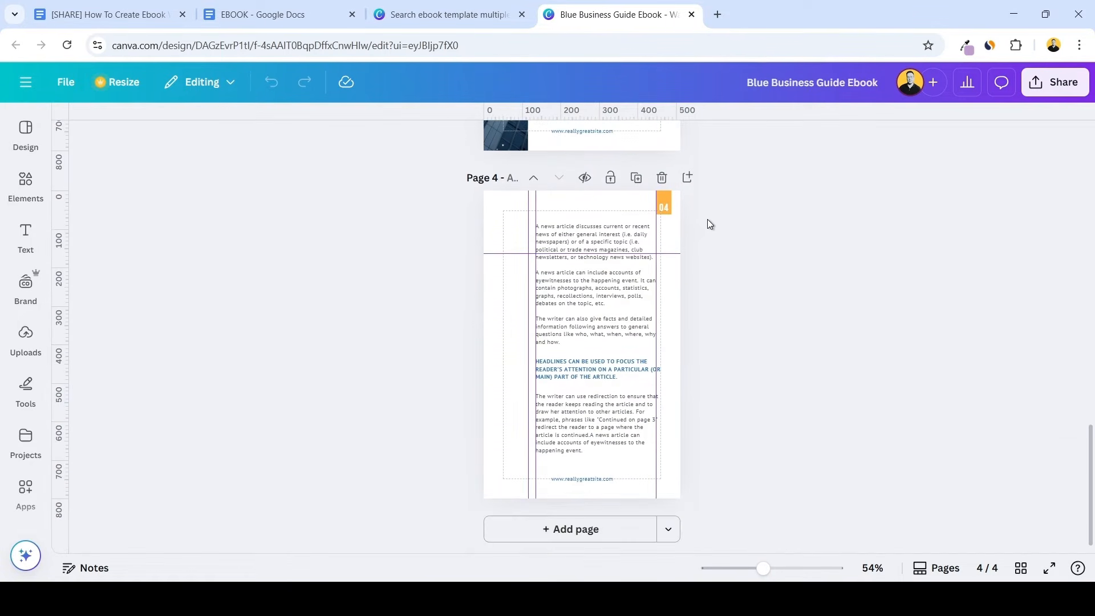
pyautogui.scroll(4, 715, 228)
pyautogui.scroll(6, 727, 246)
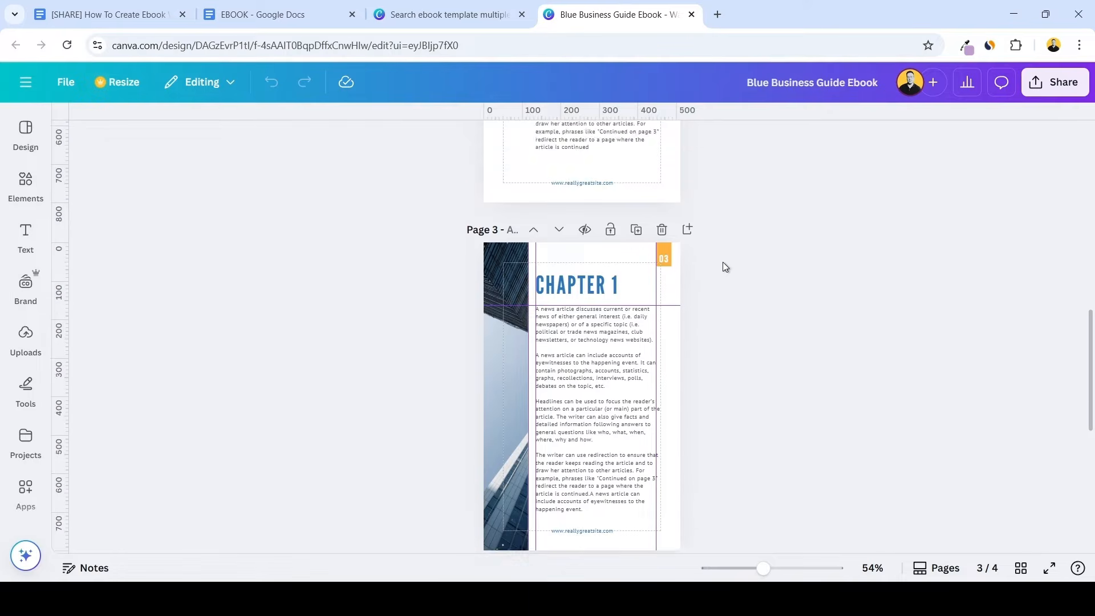
pyautogui.scroll(8, 722, 262)
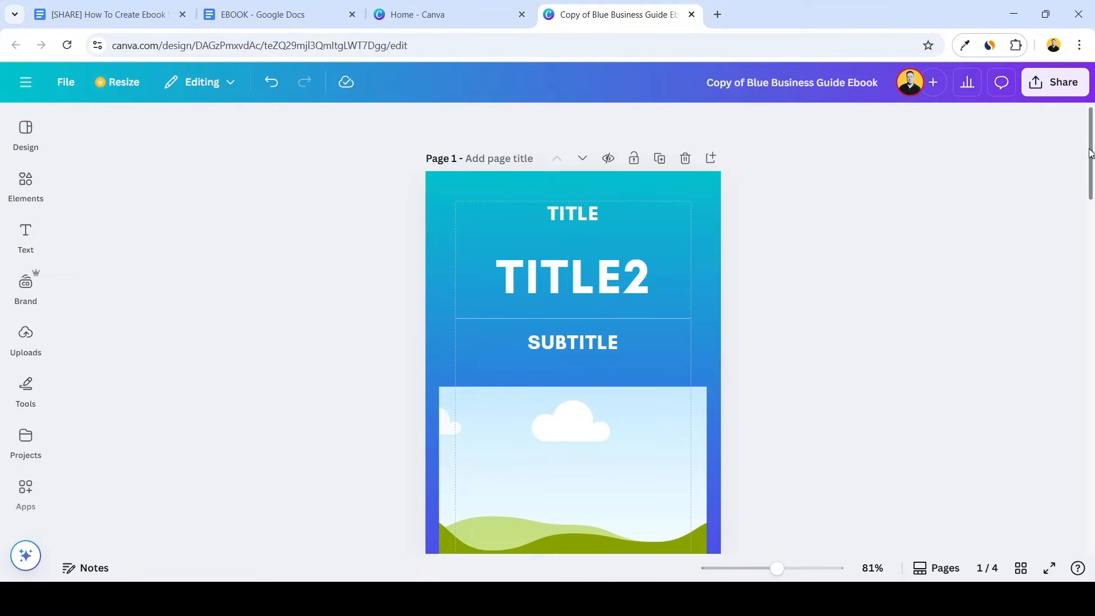
# Examine the customised copy of the Blue Business Guide Ebook, covering its cover, table of contents, introduction and chapter heading pages
pyautogui.scroll(-4, 1089, 153)
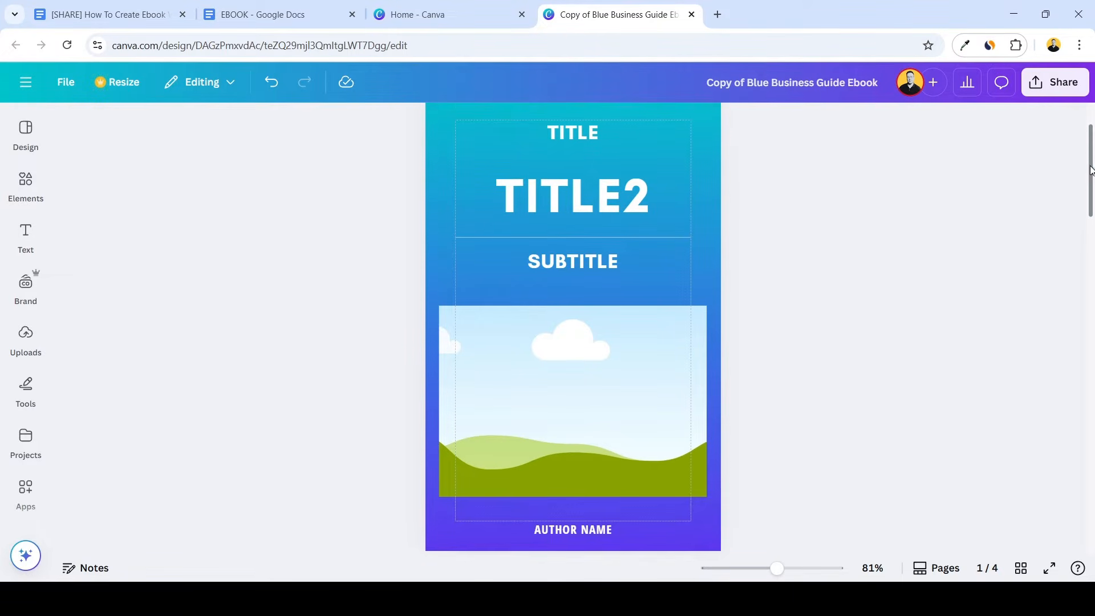
pyautogui.scroll(-8, 573, 329)
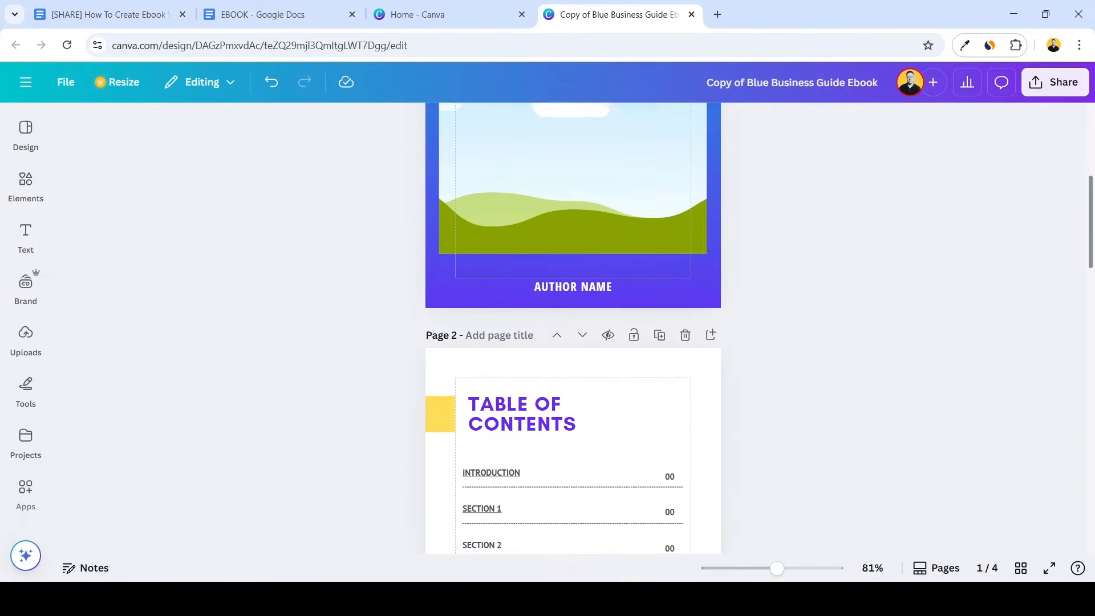
pyautogui.scroll(-9, 572, 329)
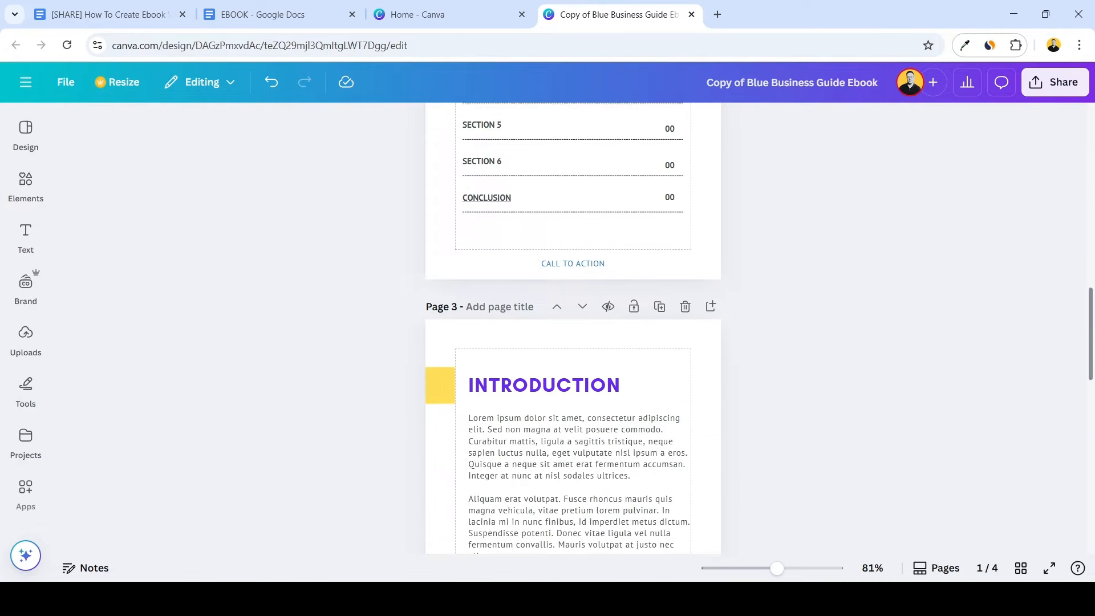
pyautogui.scroll(-8, 572, 328)
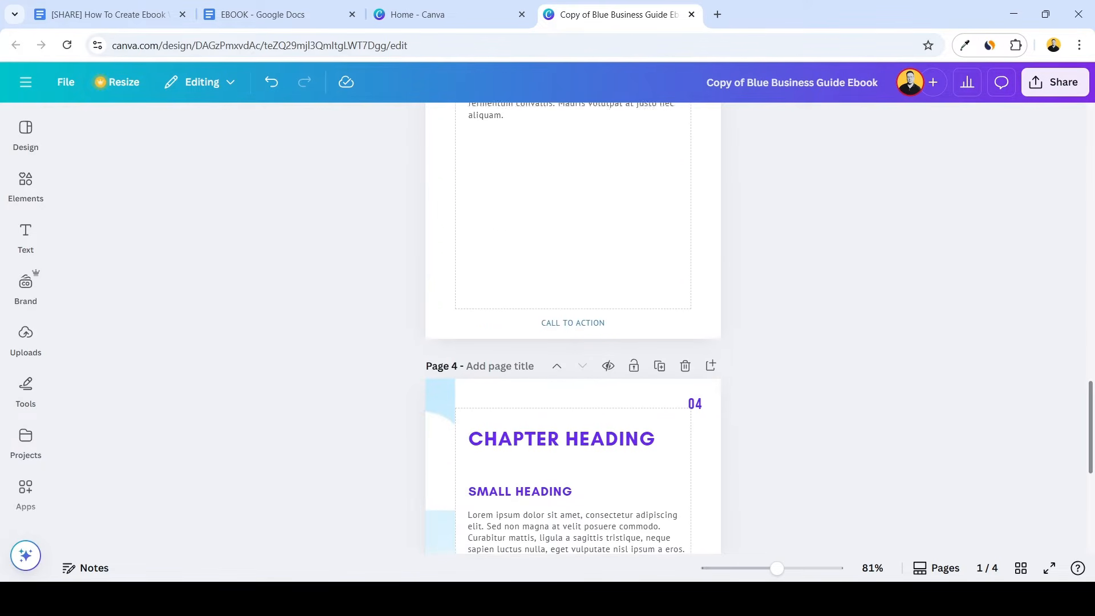
pyautogui.scroll(-3, 573, 328)
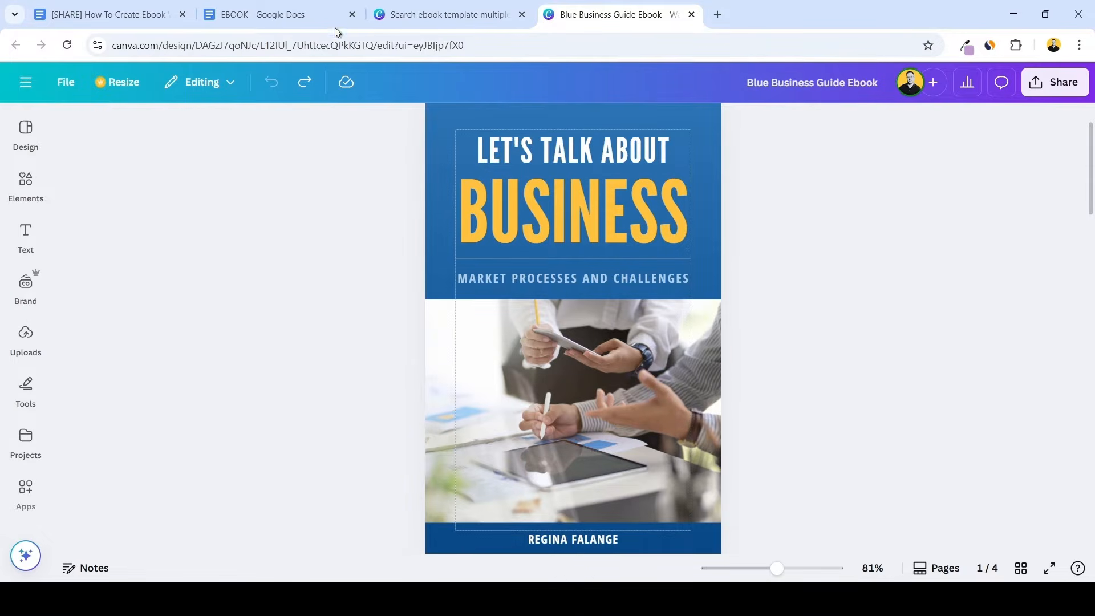
# Delete page 4, the text-only page following Chapter 1, from the Blue Business Guide Ebook design
pyautogui.click(308, 13)
pyautogui.click(626, 16)
pyautogui.scroll(-15, 796, 197)
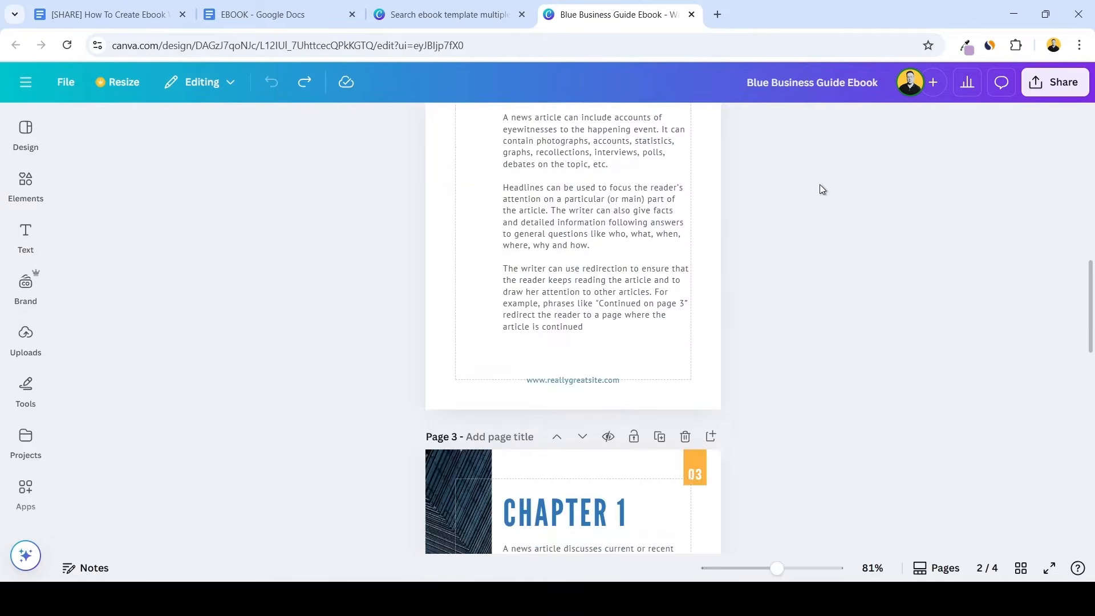
pyautogui.scroll(-8, 869, 183)
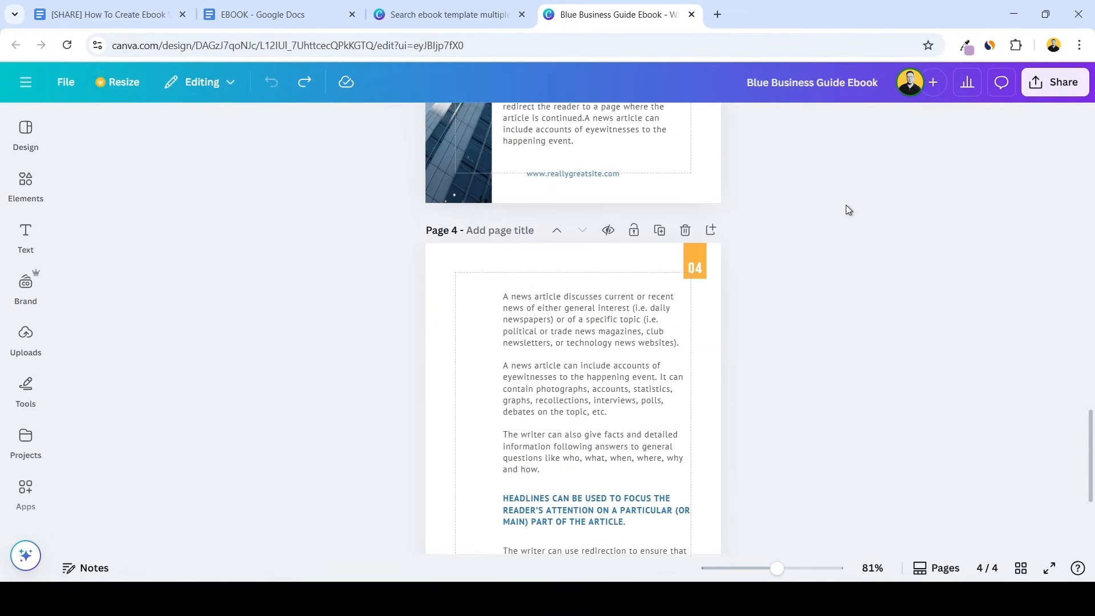
pyautogui.scroll(1, 683, 187)
pyautogui.click(683, 163)
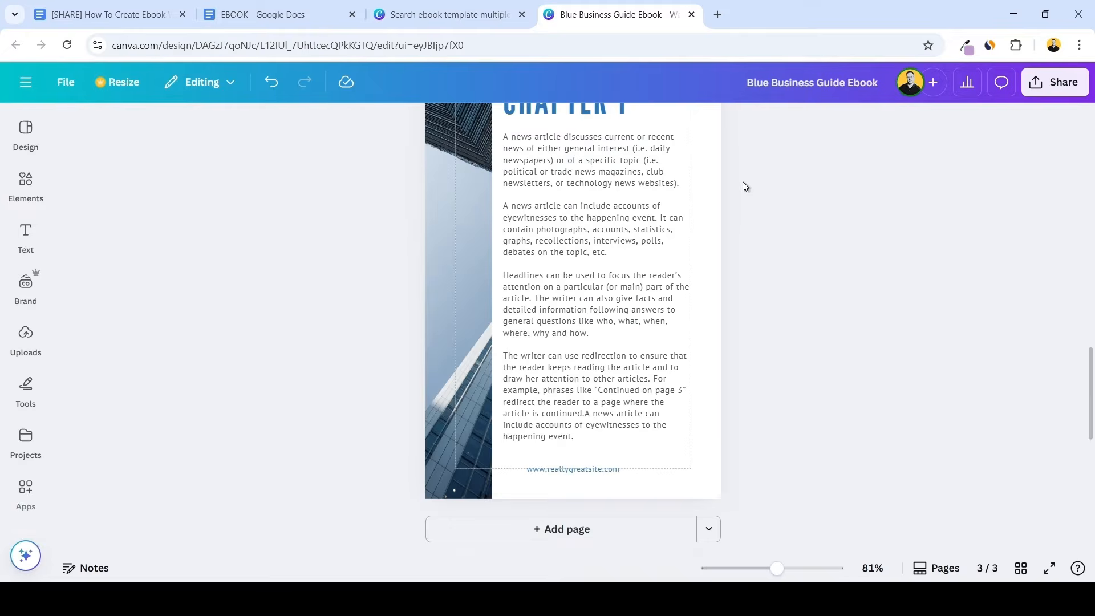
pyautogui.scroll(6, 751, 248)
pyautogui.scroll(10, 758, 253)
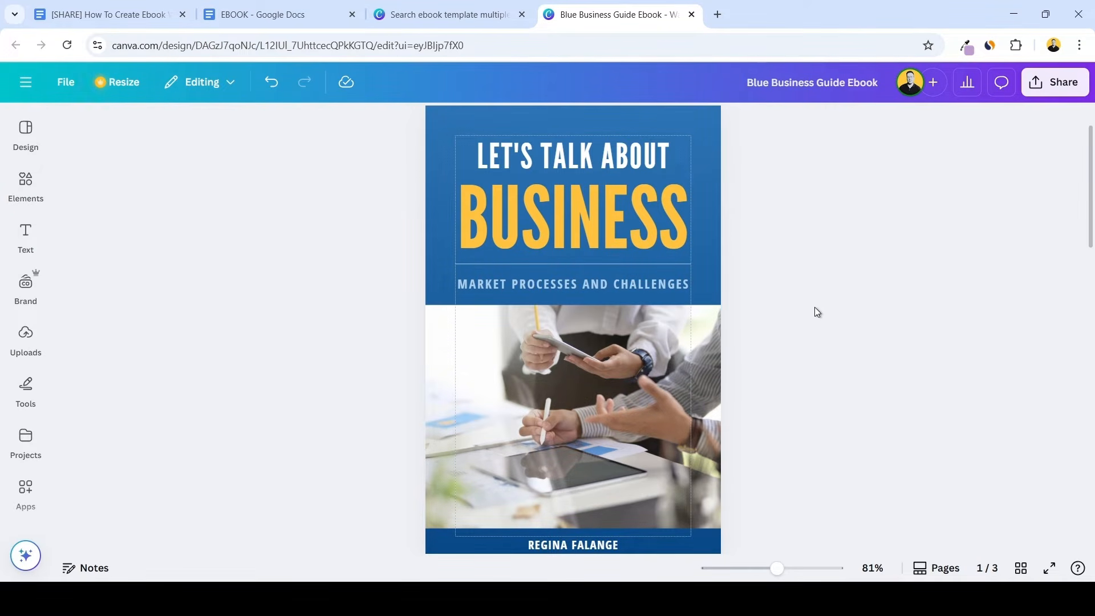
# Browse the editor's suggested book cover templates for alternative cover designs to compare with the current blue cover
pyautogui.click(24, 143)
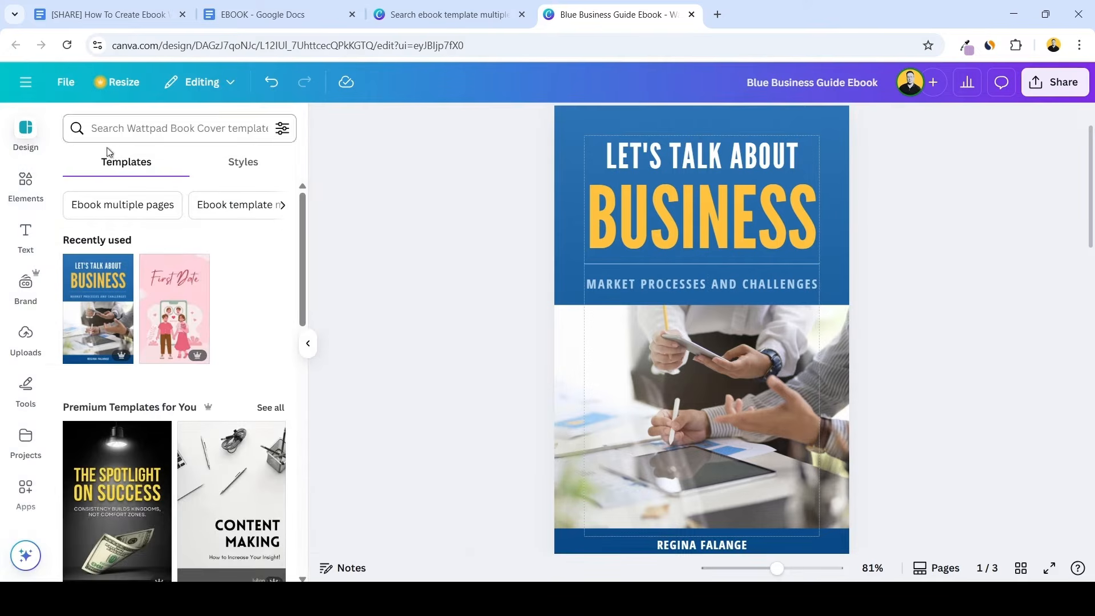
pyautogui.scroll(-8, 227, 292)
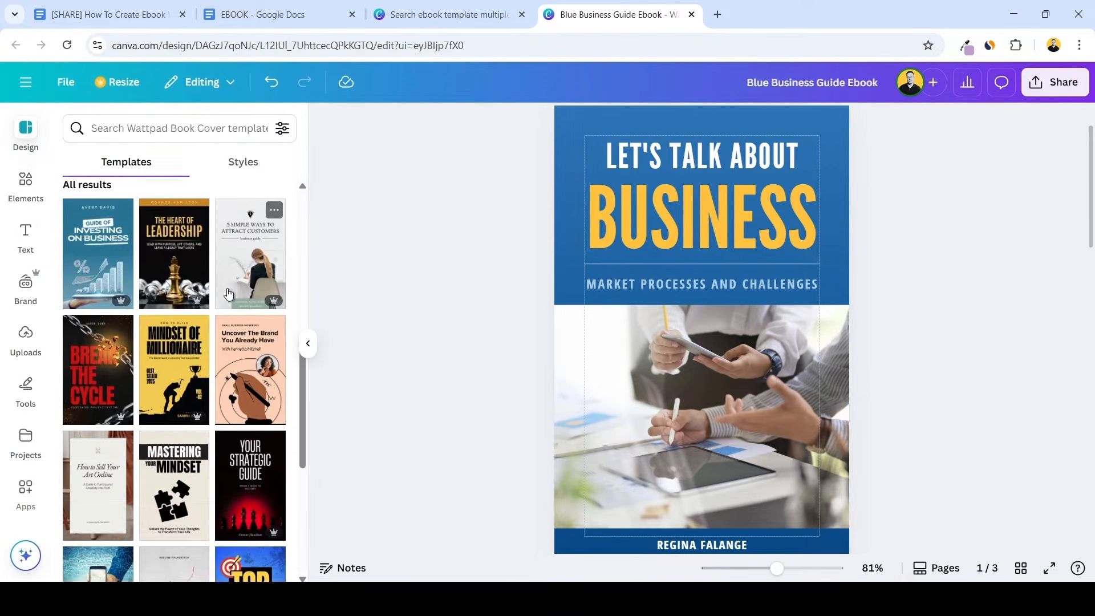
pyautogui.scroll(-6, 227, 292)
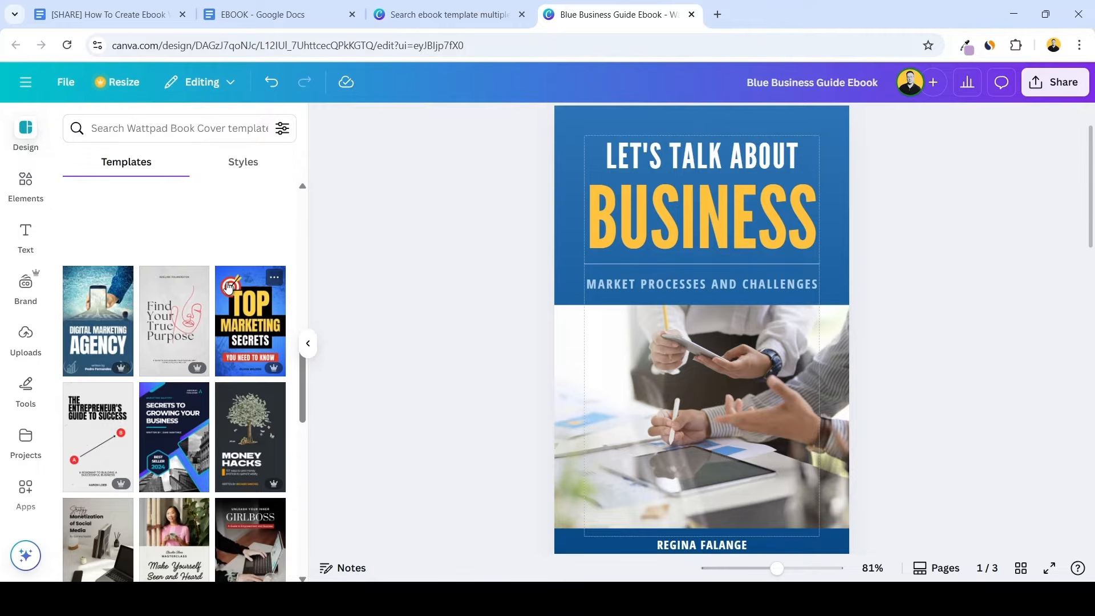
pyautogui.scroll(-4, 222, 308)
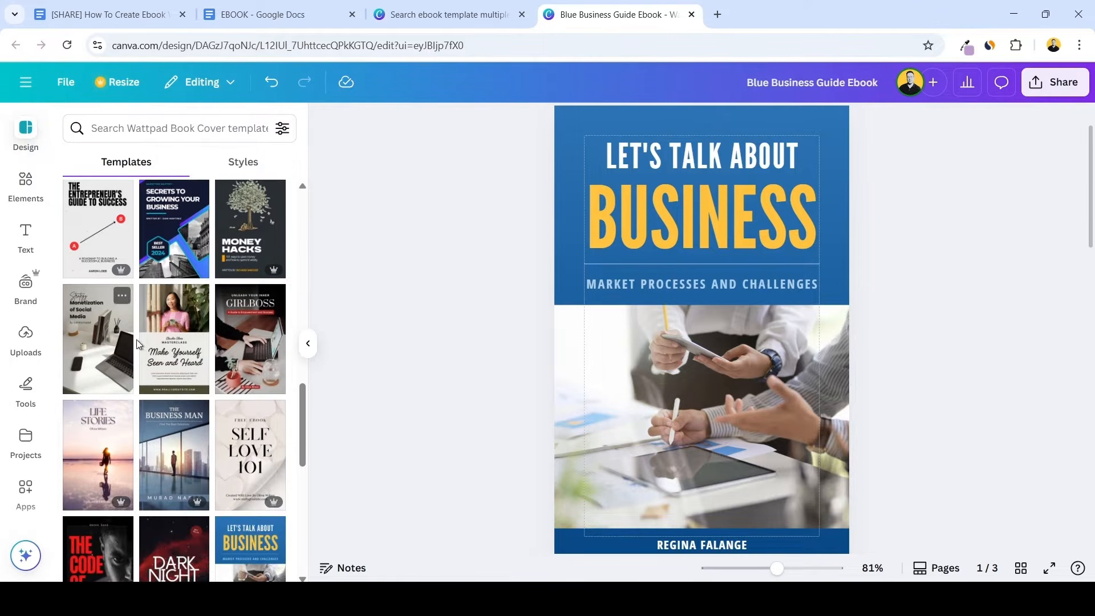
pyautogui.scroll(-4, 214, 321)
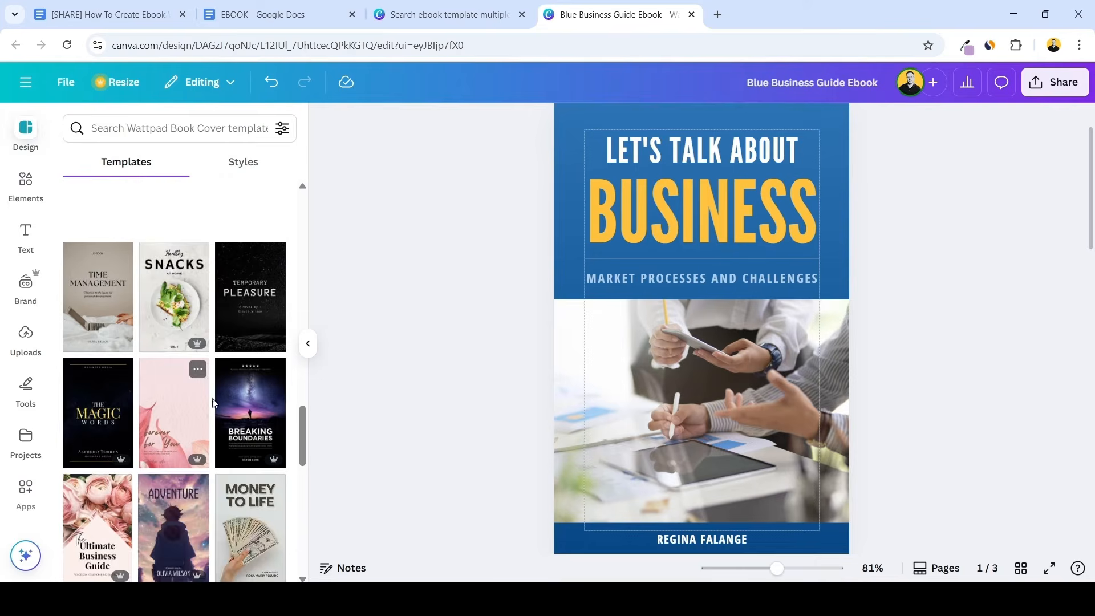
pyautogui.scroll(-1, 910, 342)
pyautogui.scroll(2, 984, 349)
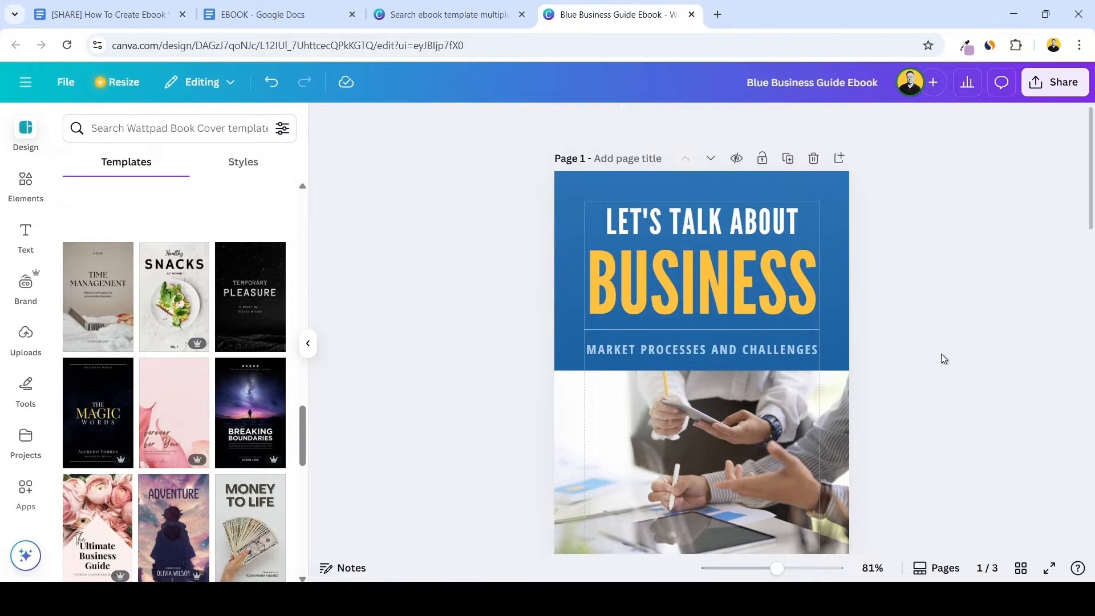
pyautogui.scroll(-2, 940, 358)
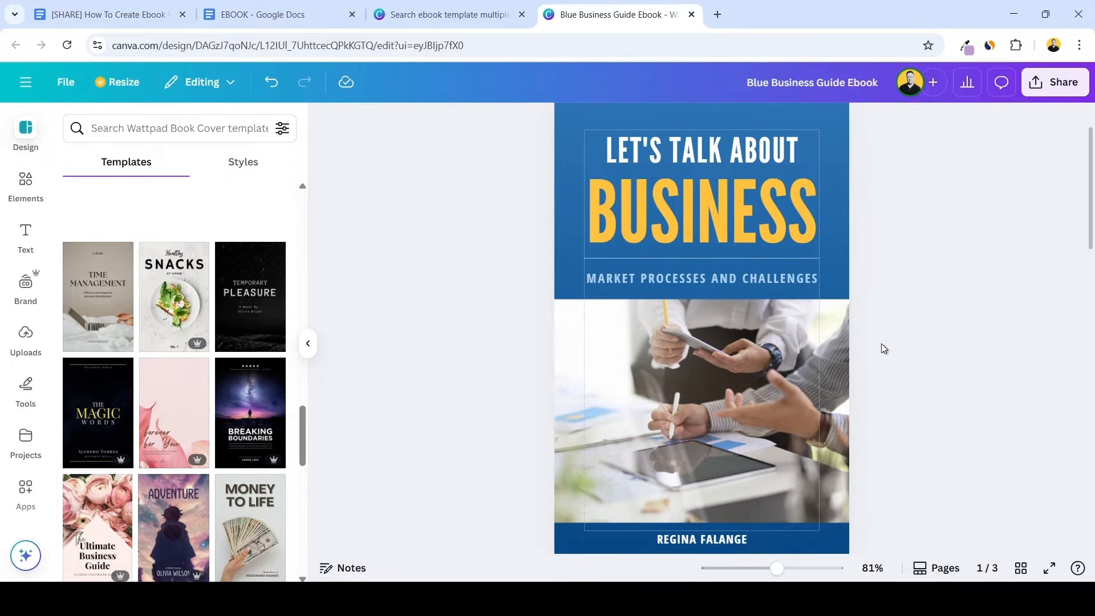
# Replace the cover's "Let's Talk About" line with "The 7-Day Side Hustle" and reduce its font size to fit the margins
pyautogui.doubleClick(668, 150)
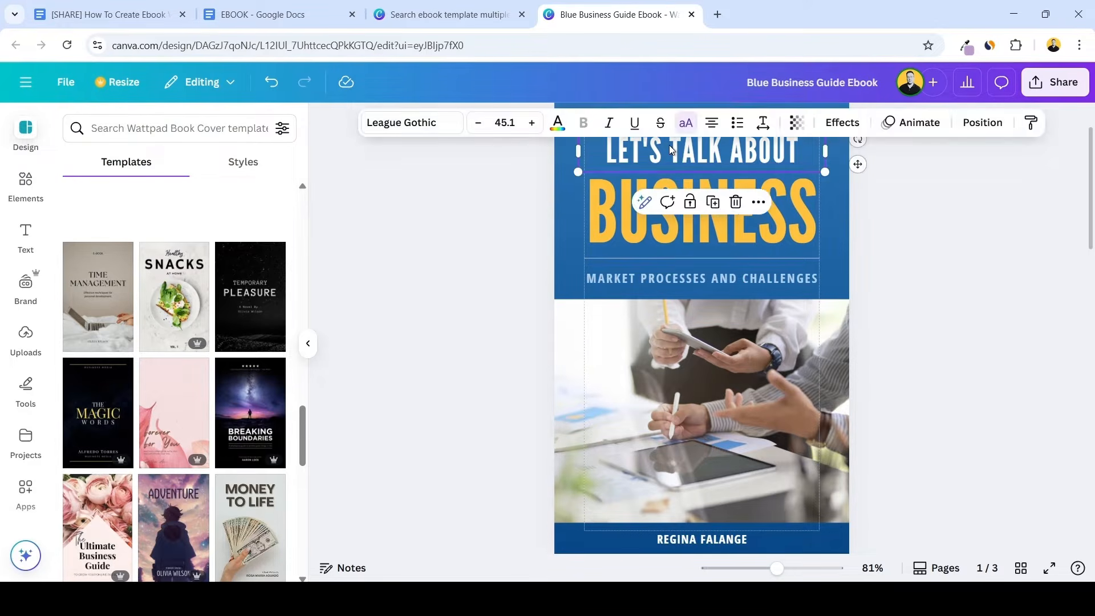
pyautogui.write('THE 7-DAY SIDE HUSTLE')
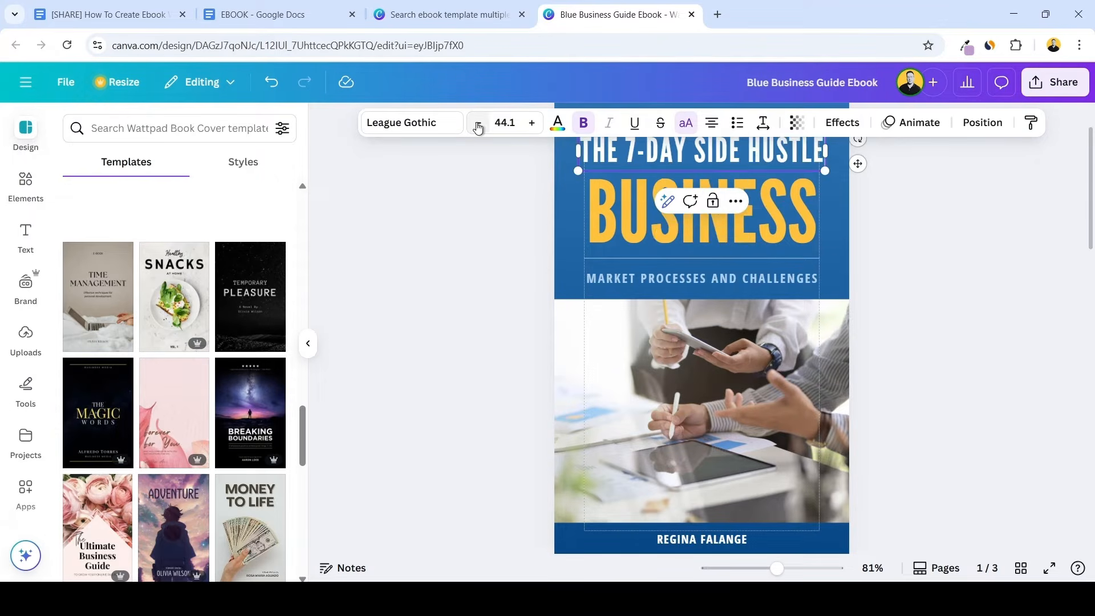
pyautogui.click(879, 311)
# Replace the large yellow cover word "Business" with "Launchpad" and set its font size to 94
pyautogui.click(697, 204)
pyautogui.doubleClick(696, 203)
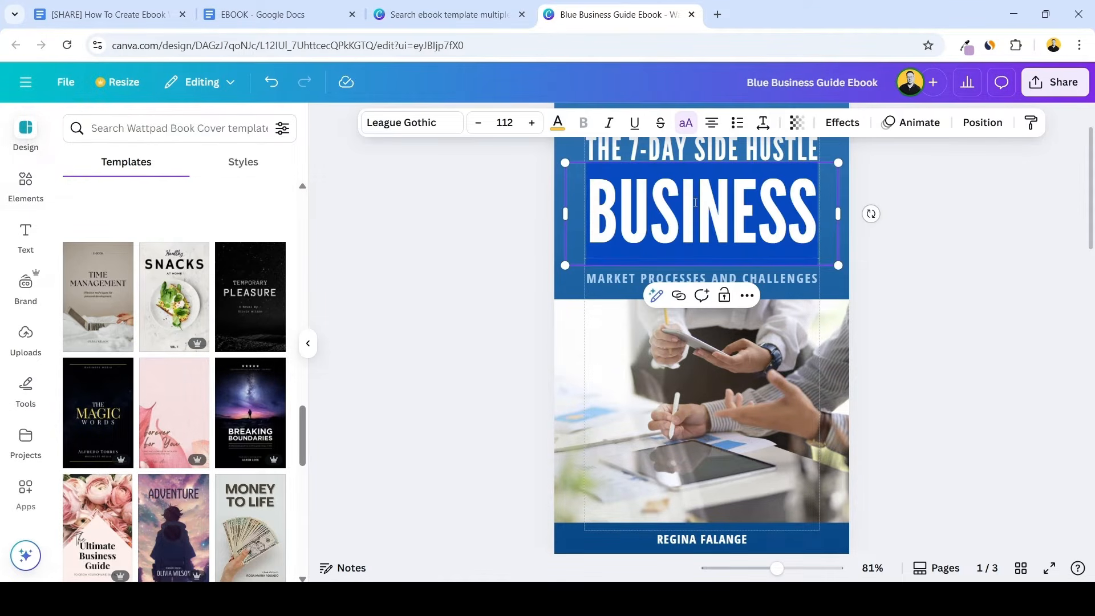
pyautogui.write('LAUNCHPAD')
pyautogui.click(481, 123)
pyautogui.click(482, 123)
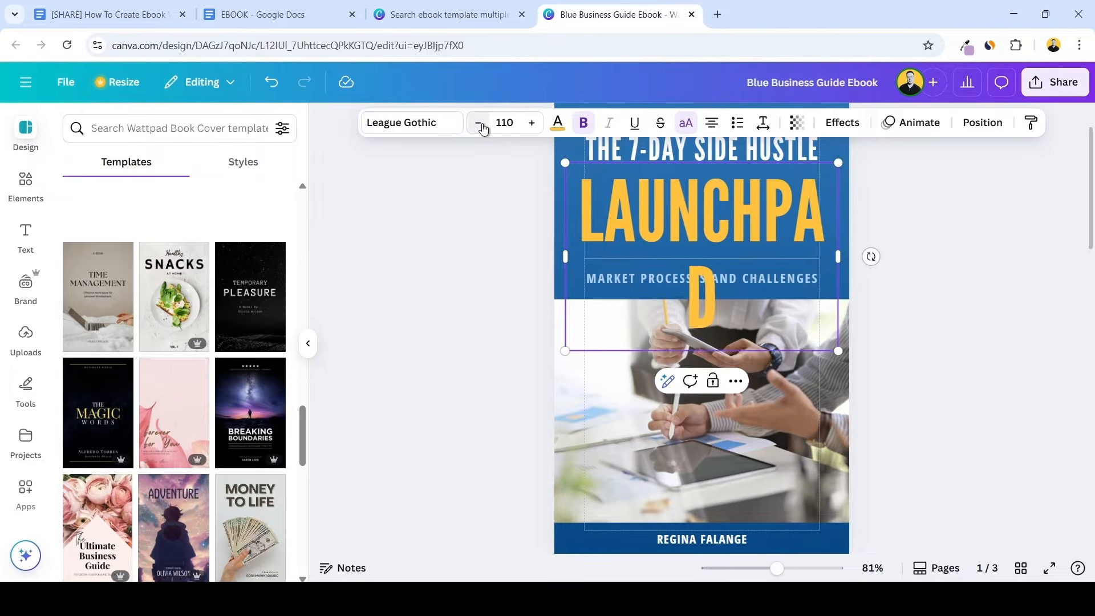
pyautogui.click(481, 124)
pyautogui.click(482, 124)
pyautogui.click(481, 123)
pyautogui.doubleClick(482, 123)
pyautogui.click(481, 123)
pyautogui.doubleClick(481, 123)
pyautogui.doubleClick(482, 123)
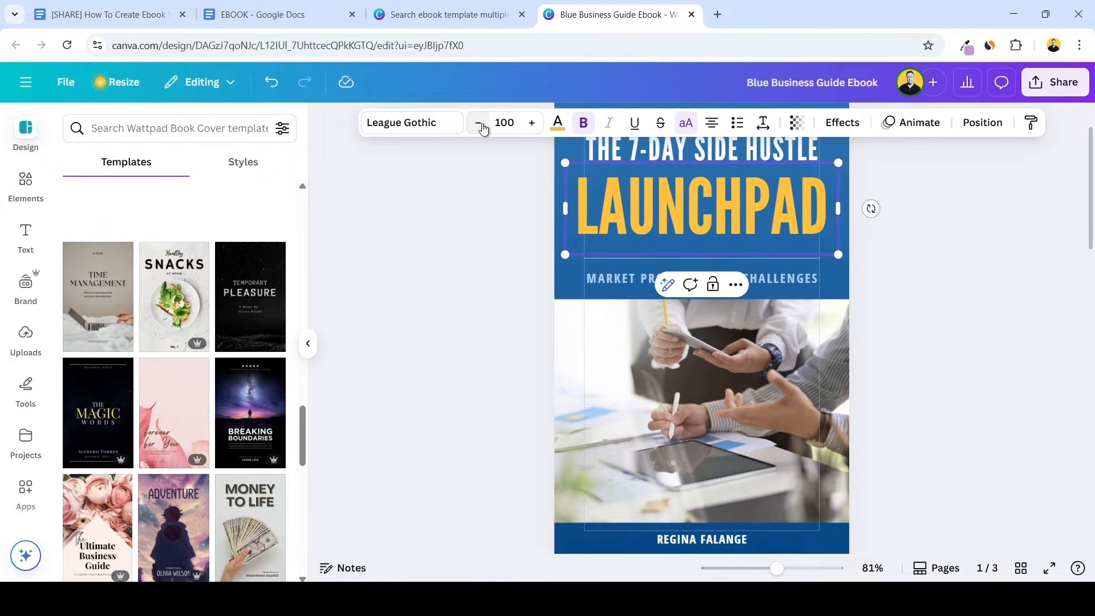
pyautogui.doubleClick(481, 123)
pyautogui.click(481, 123)
pyautogui.click(482, 123)
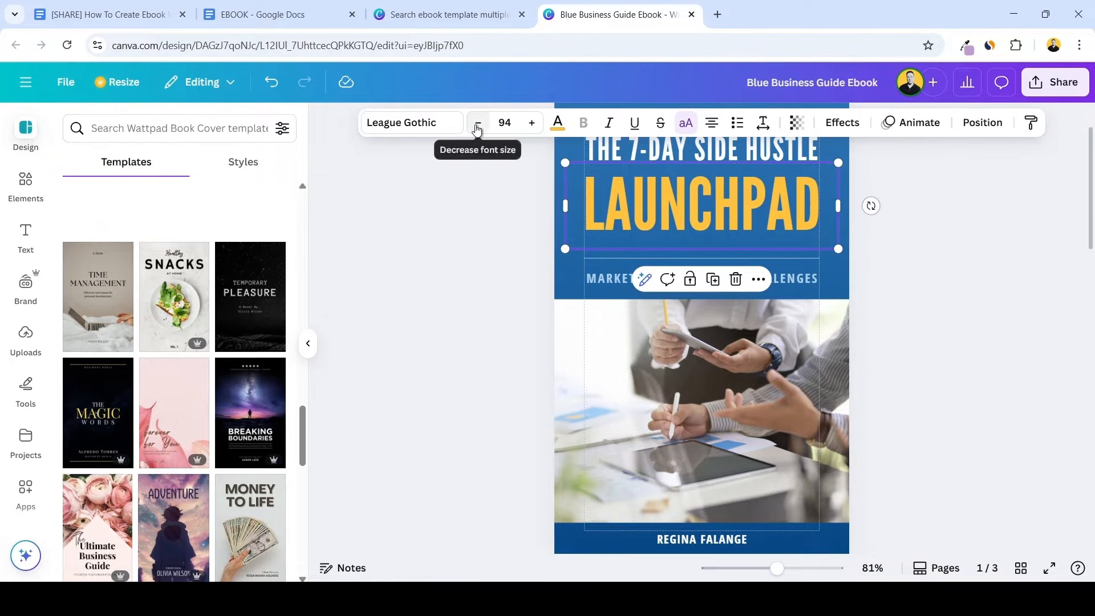
# Replace the cover's subtitle line about marketing challenges with "From Idea to Income Fast"
pyautogui.click(802, 281)
pyautogui.doubleClick(802, 279)
pyautogui.write('FROM IDEA TO INCOME FAST')
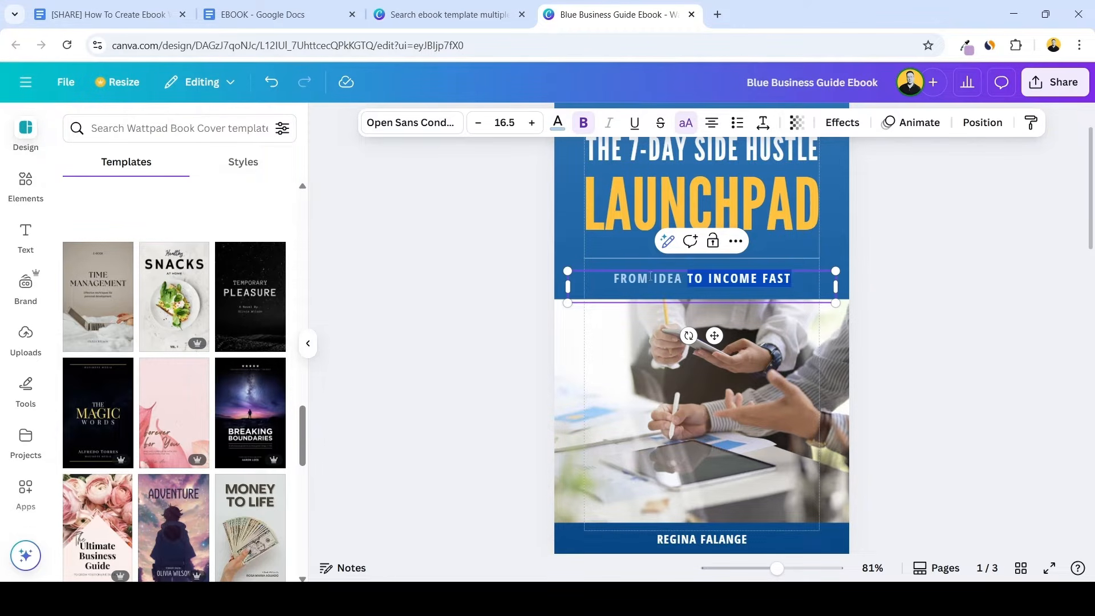
pyautogui.click(872, 293)
pyautogui.scroll(1, 871, 293)
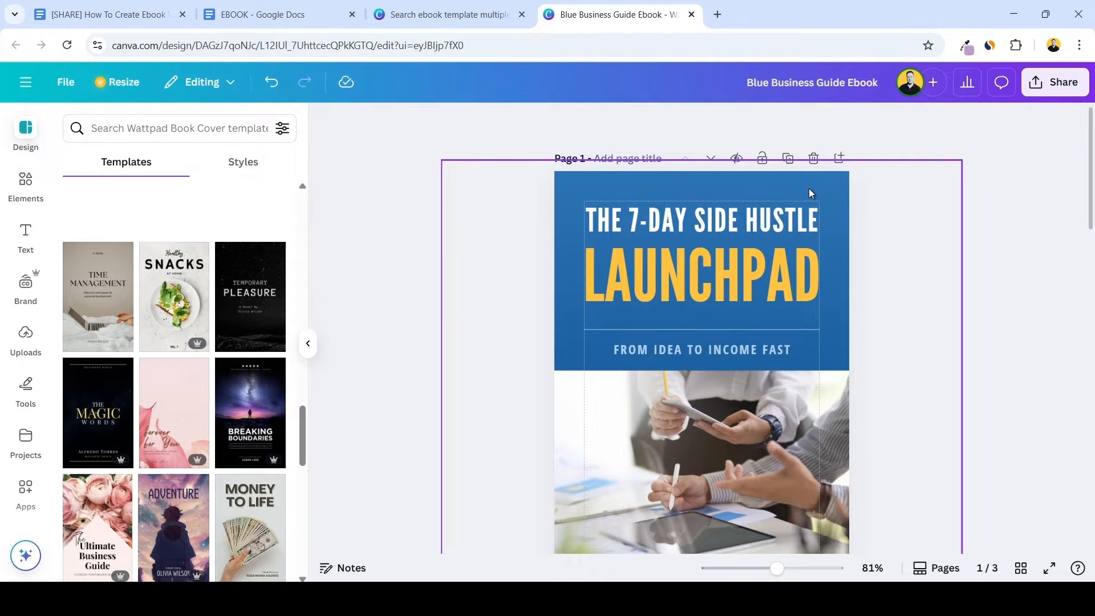
# Change the first gradient colour of the cover's blue background to turquoise using a pasted colour code
pyautogui.click(808, 189)
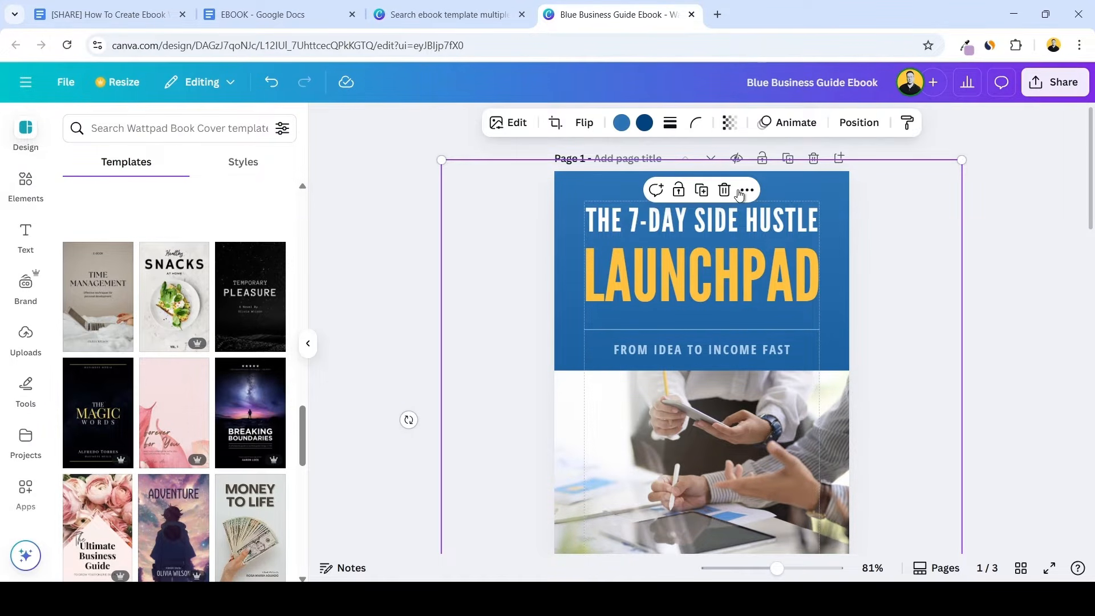
pyautogui.scroll(-3, 624, 163)
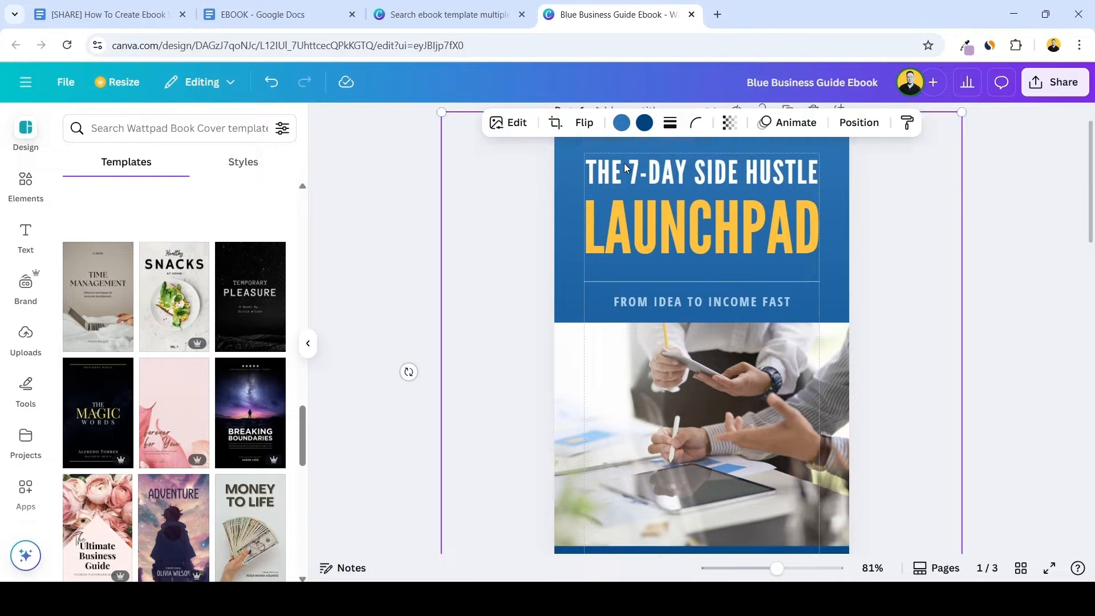
pyautogui.scroll(1, 627, 194)
pyautogui.scroll(2, 627, 196)
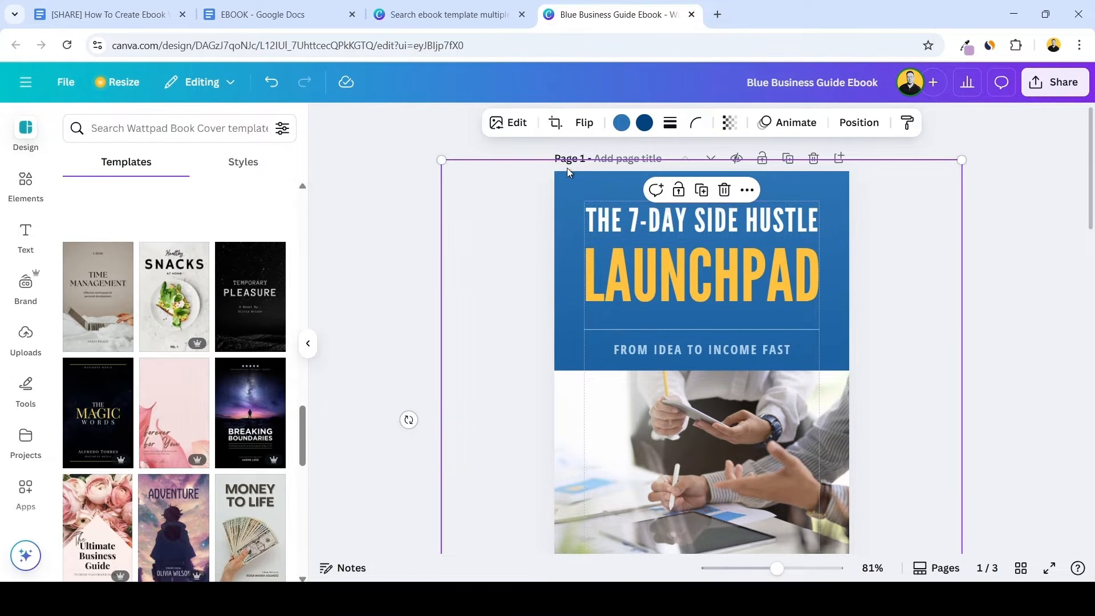
pyautogui.click(620, 122)
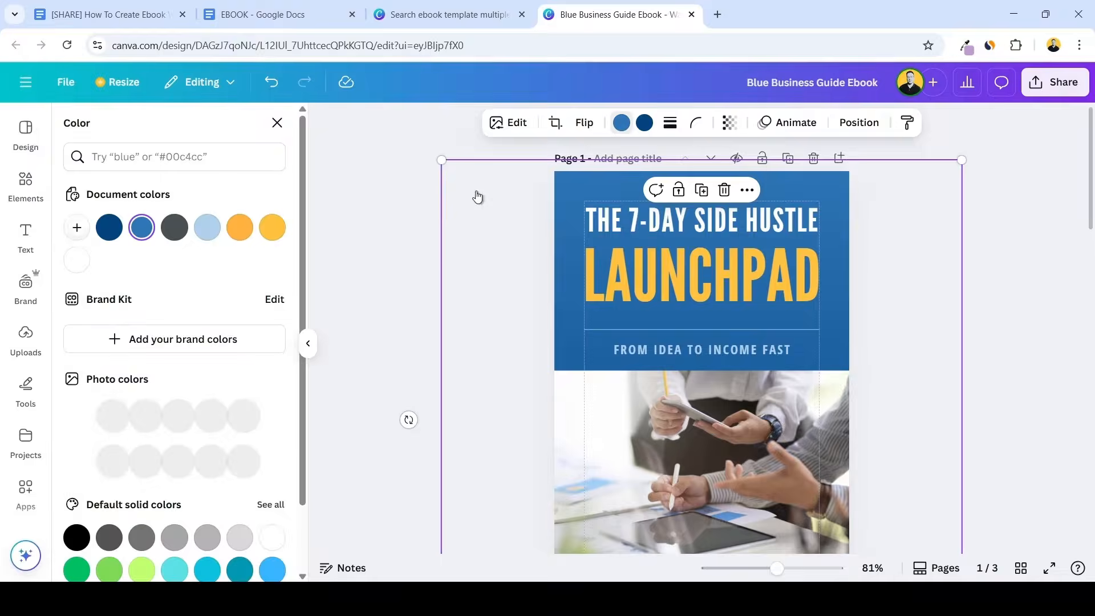
pyautogui.click(78, 229)
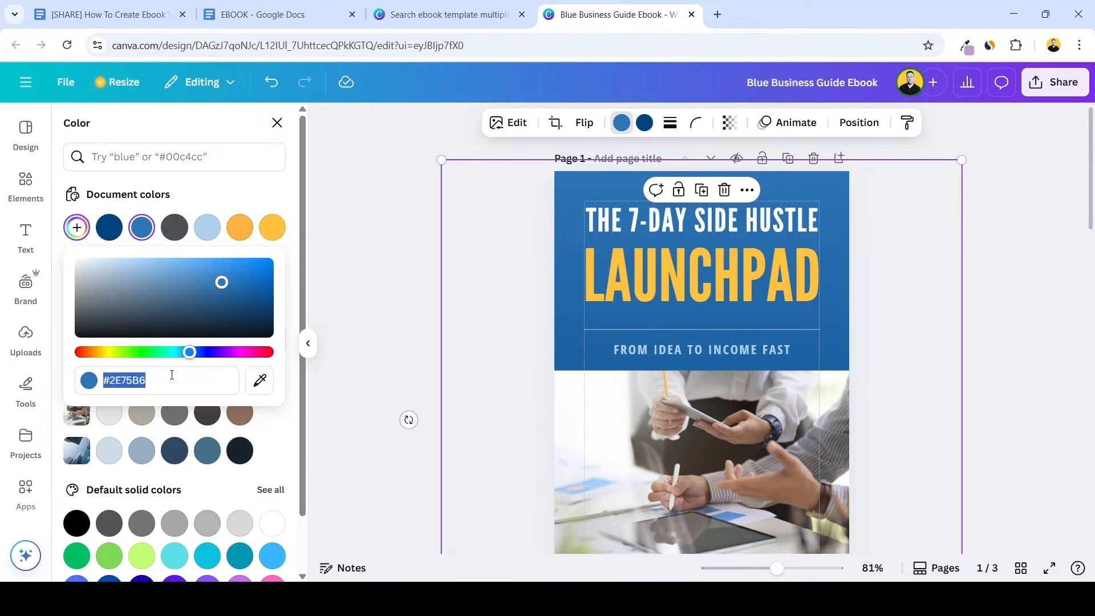
pyautogui.write('#01C3CC')
pyautogui.click(425, 316)
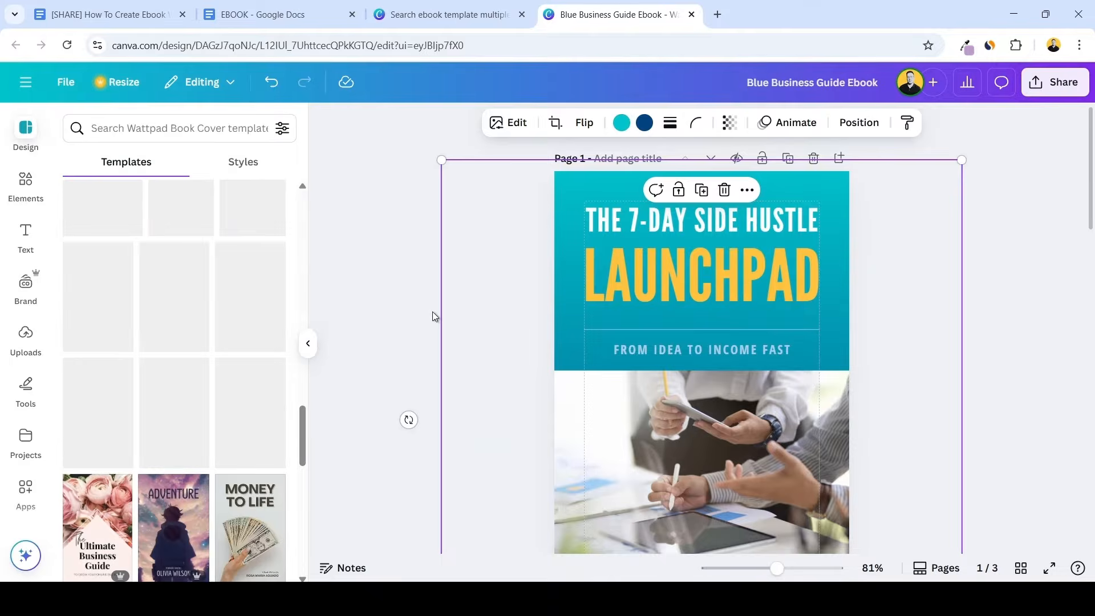
pyautogui.click(389, 313)
pyautogui.scroll(-3, 433, 288)
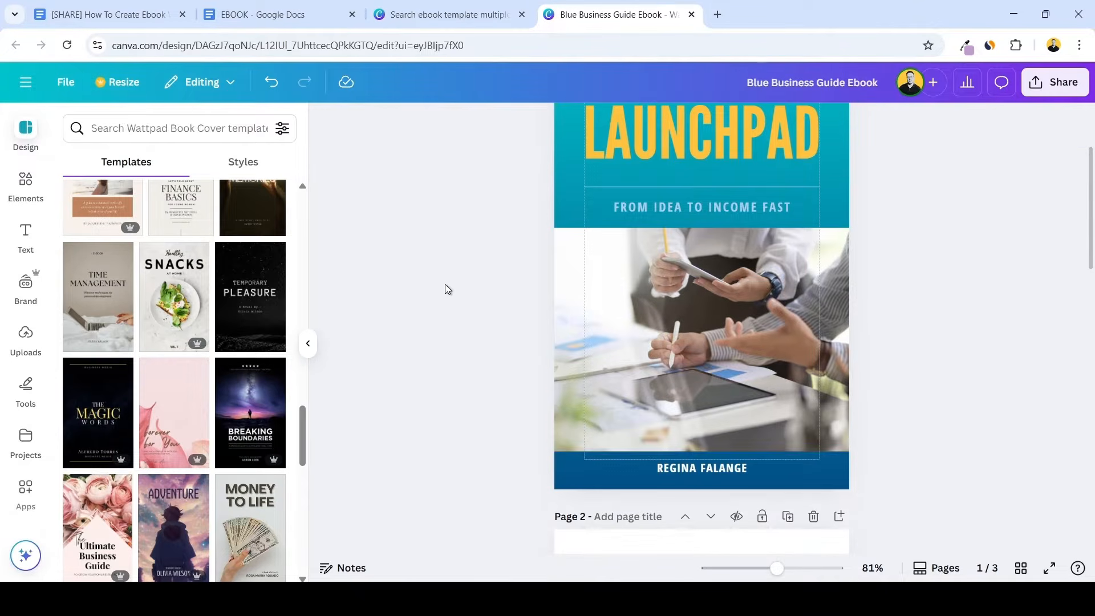
# Change the dark blue second gradient colour of the cover background to purple using a pasted colour code
pyautogui.click(700, 465)
pyautogui.scroll(3, 701, 465)
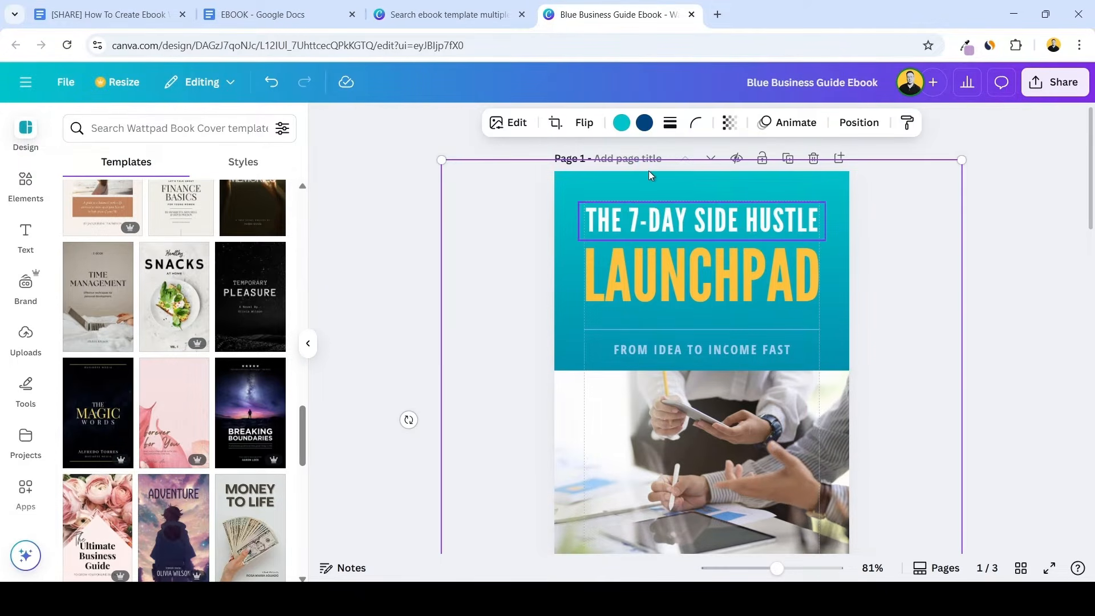
pyautogui.click(644, 122)
pyautogui.click(76, 228)
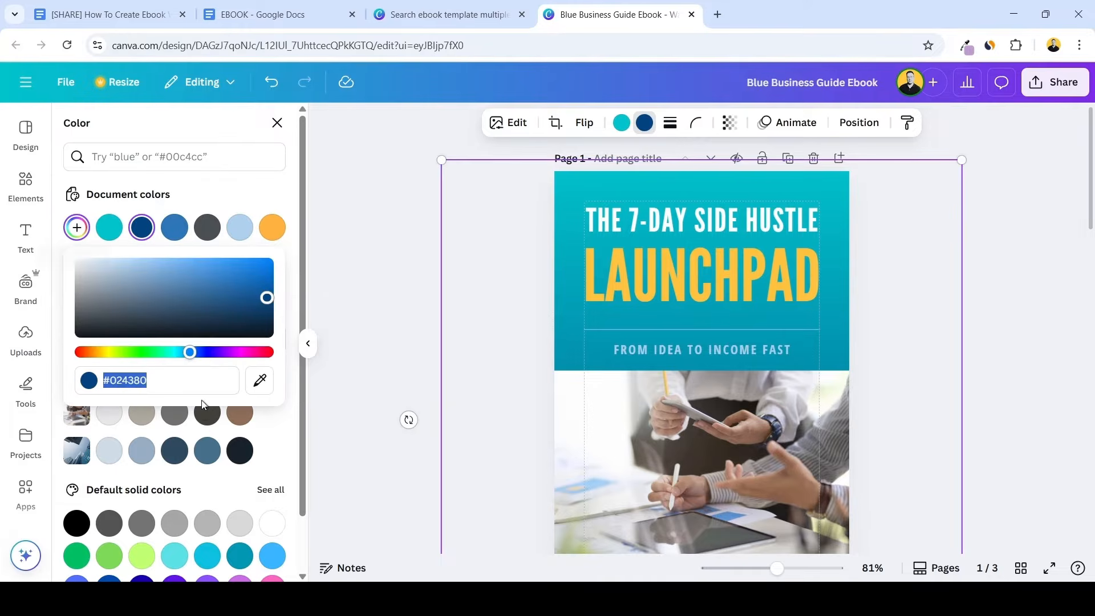
pyautogui.write('#672AF4')
pyautogui.click(371, 279)
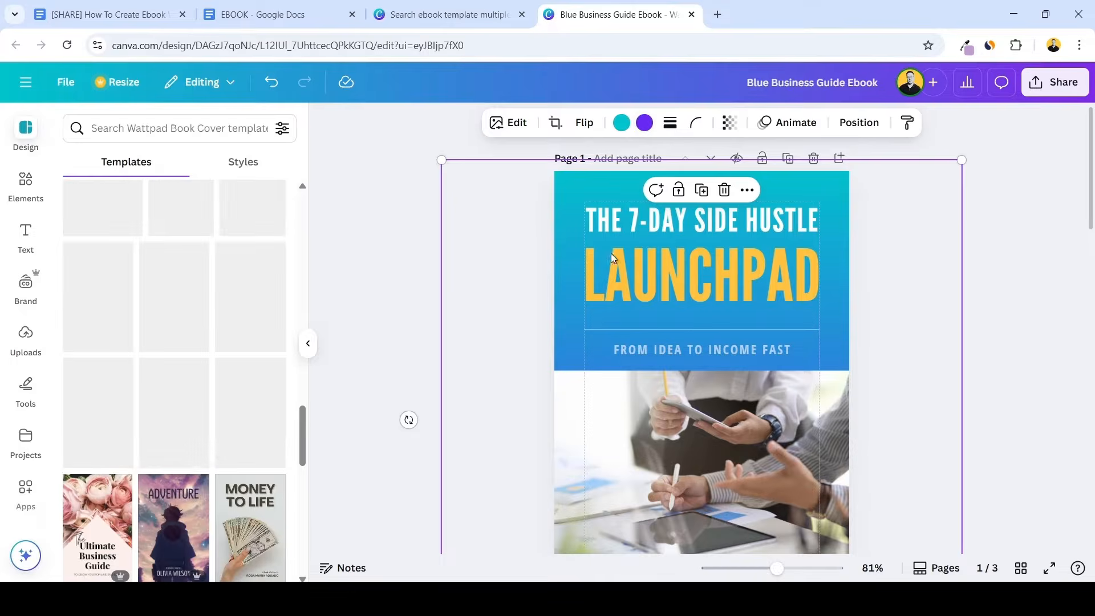
pyautogui.scroll(-5, 956, 241)
pyautogui.scroll(4, 948, 313)
pyautogui.scroll(2, 948, 313)
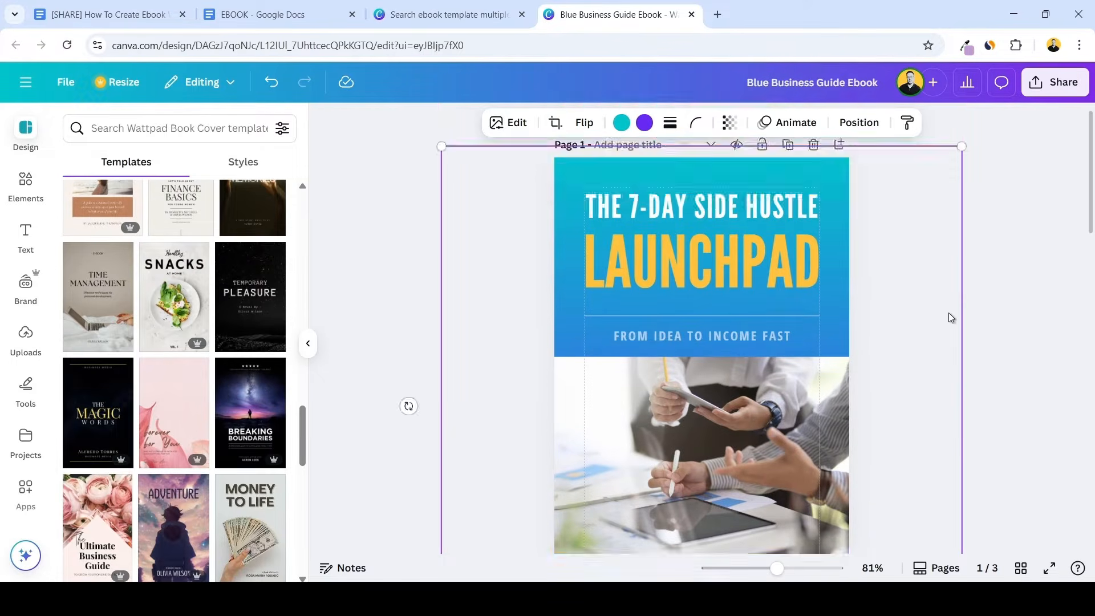
# Recolour the cover word "Launchpad" with the lighter yellow from the default solid colours
pyautogui.click(747, 275)
pyautogui.click(747, 275)
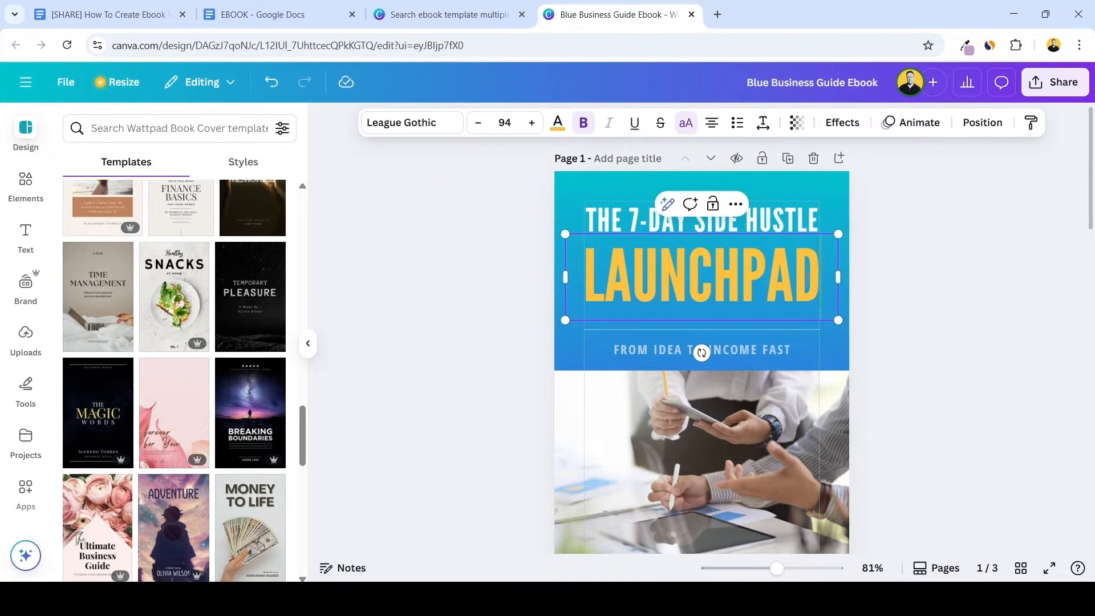
pyautogui.moveTo(820, 276); pyautogui.dragTo(556, 280)
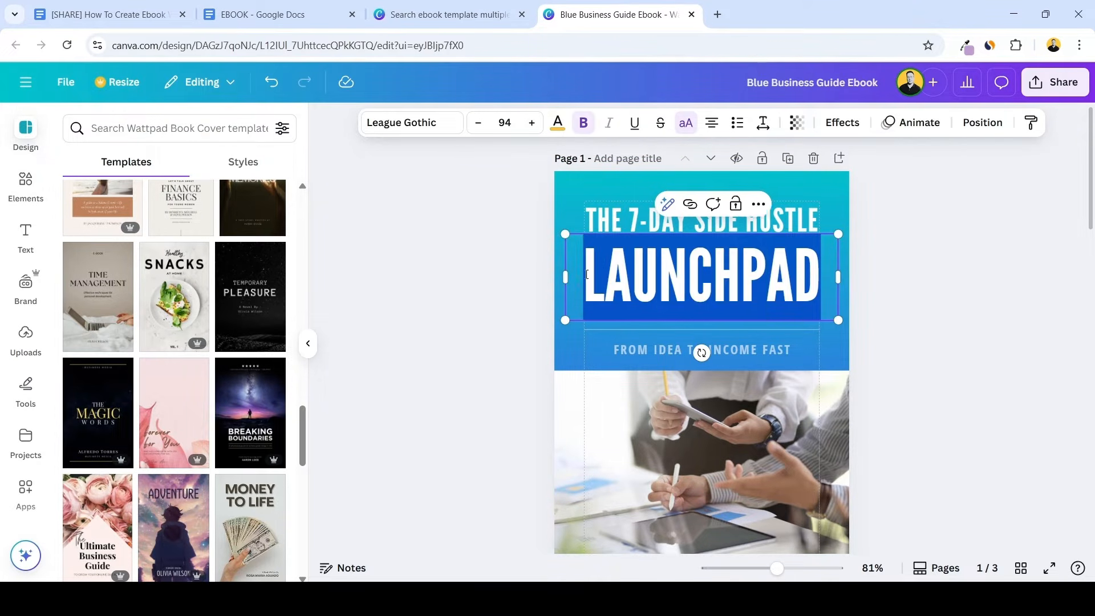
pyautogui.click(561, 132)
pyautogui.click(78, 257)
pyautogui.scroll(-2, 234, 300)
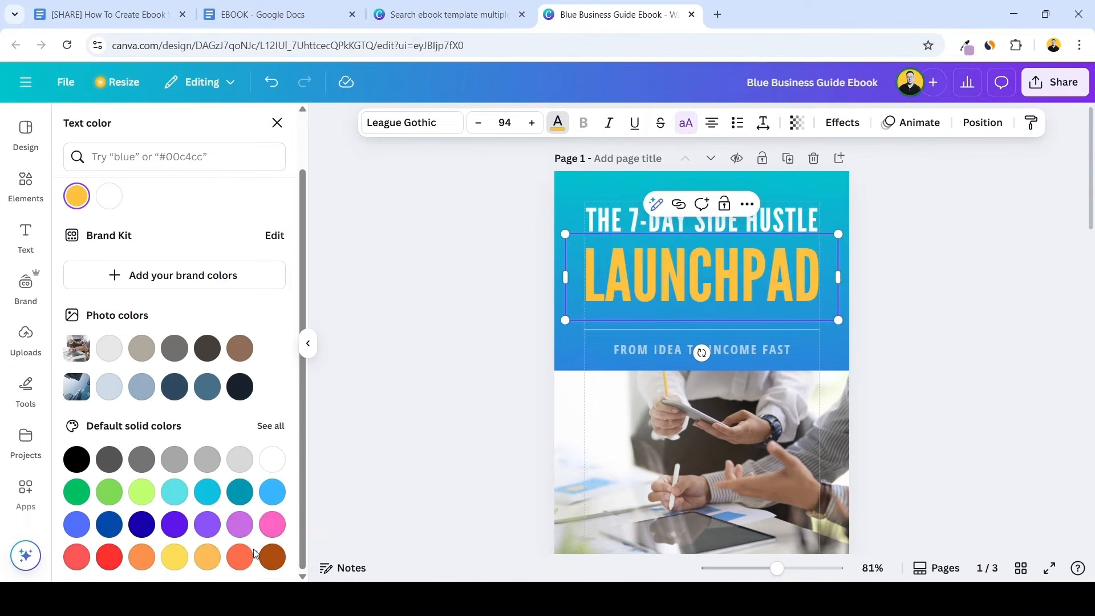
pyautogui.click(174, 556)
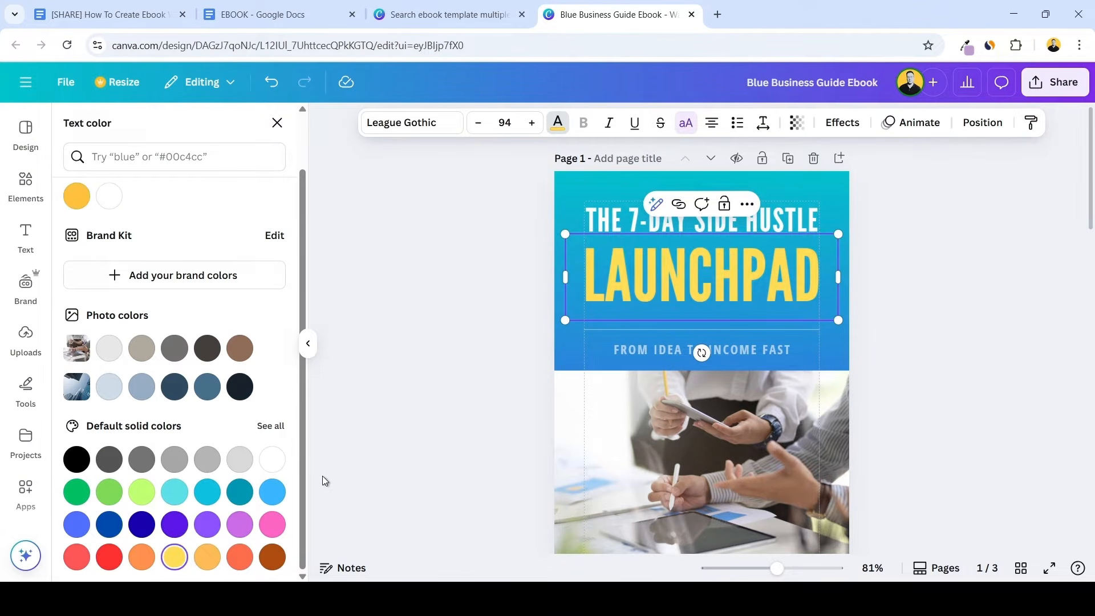
pyautogui.click(361, 443)
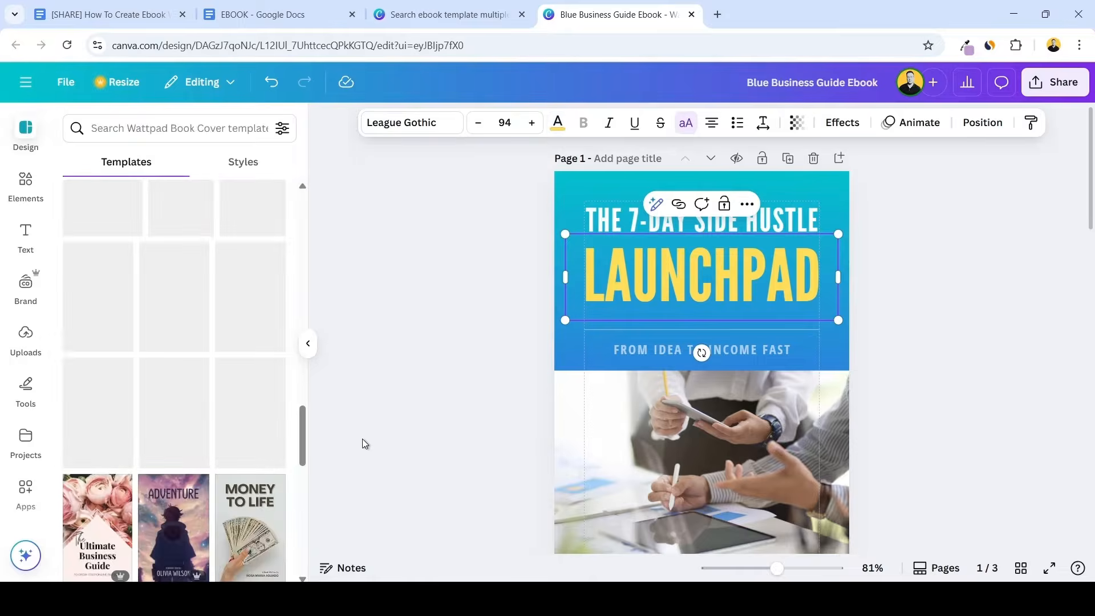
# Set the text colour of the cover subtitle "From Idea to Income Fast" to white
pyautogui.doubleClick(777, 355)
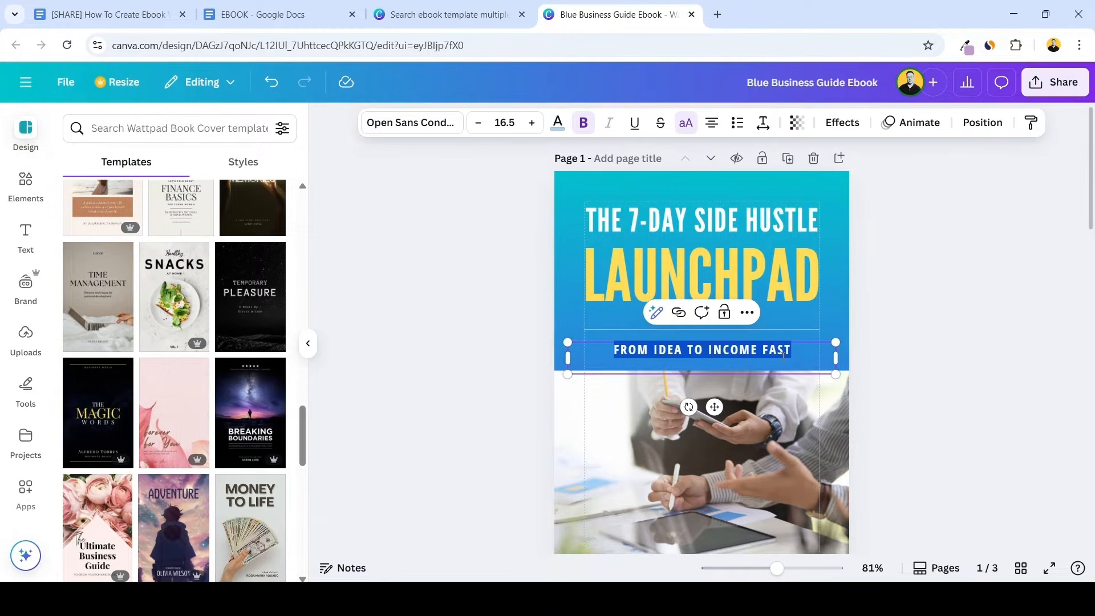
pyautogui.click(558, 128)
pyautogui.click(109, 260)
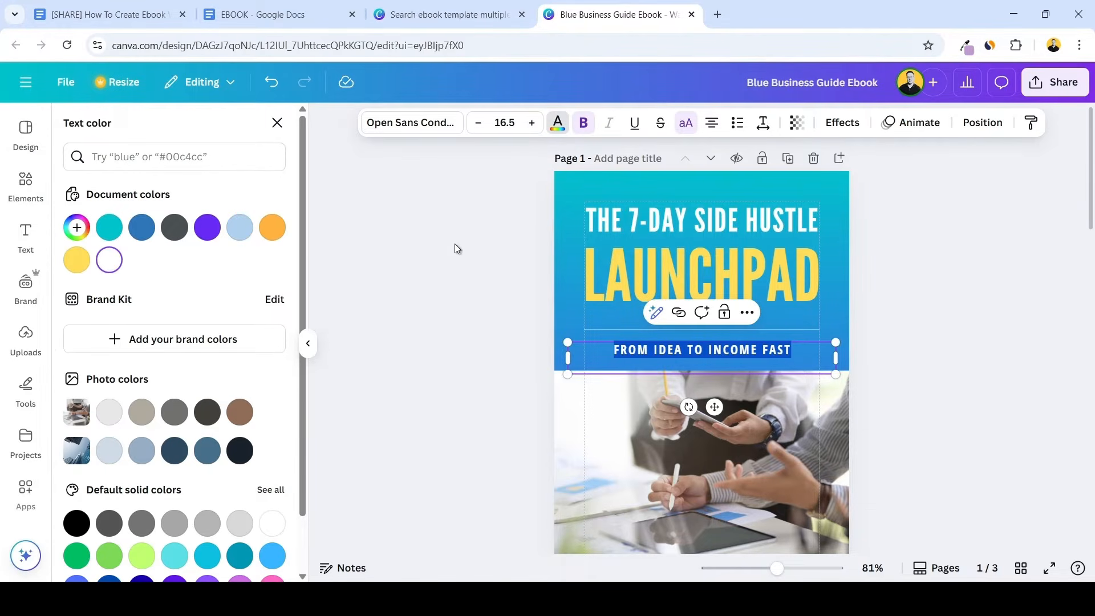
pyautogui.click(458, 244)
pyautogui.scroll(-2, 627, 222)
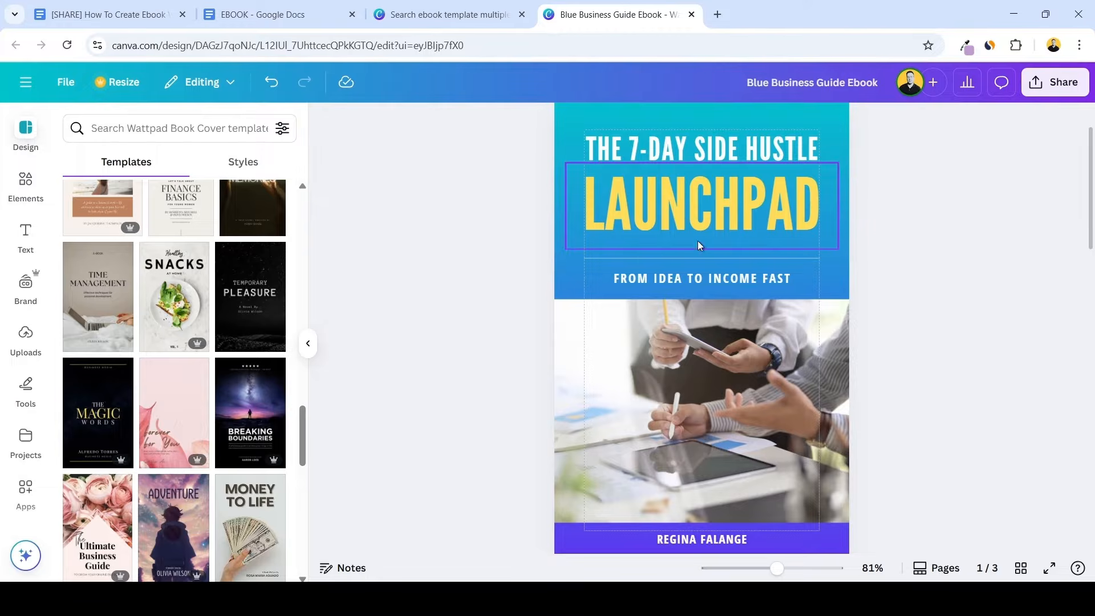
pyautogui.scroll(2, 702, 239)
pyautogui.scroll(-2, 879, 257)
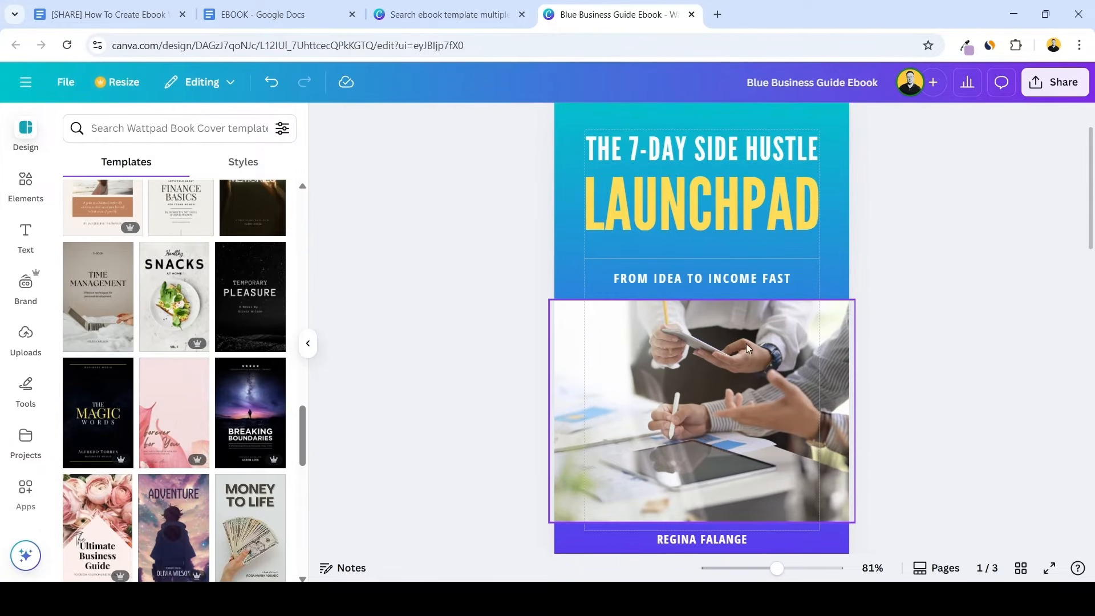
# Try moving and shrinking the cover photo, and undo these changes
pyautogui.moveTo(741, 356); pyautogui.dragTo(722, 358)
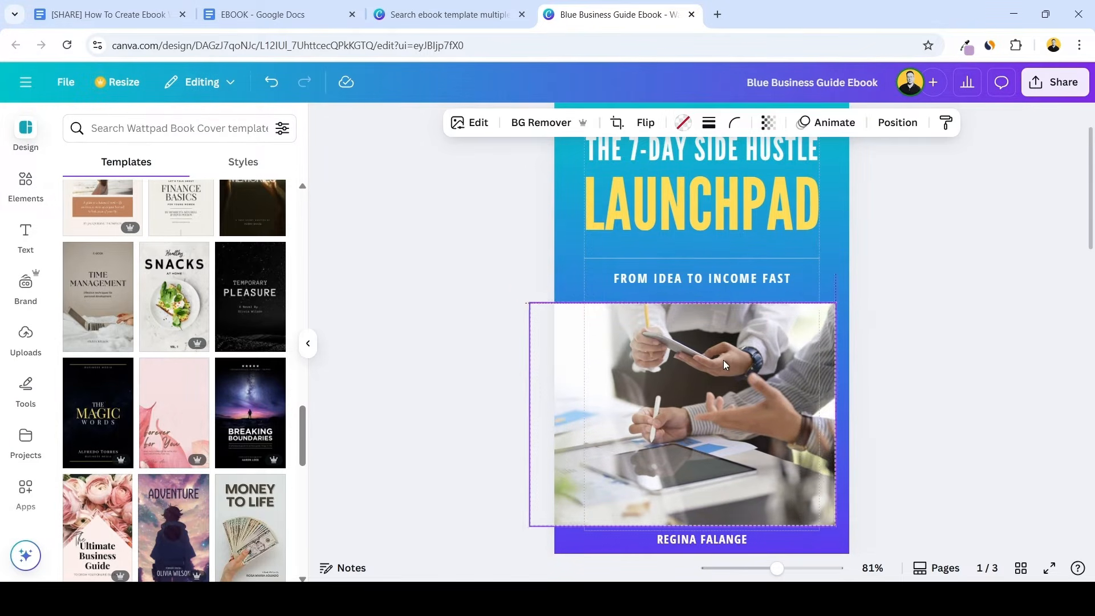
pyautogui.moveTo(837, 302); pyautogui.dragTo(787, 319)
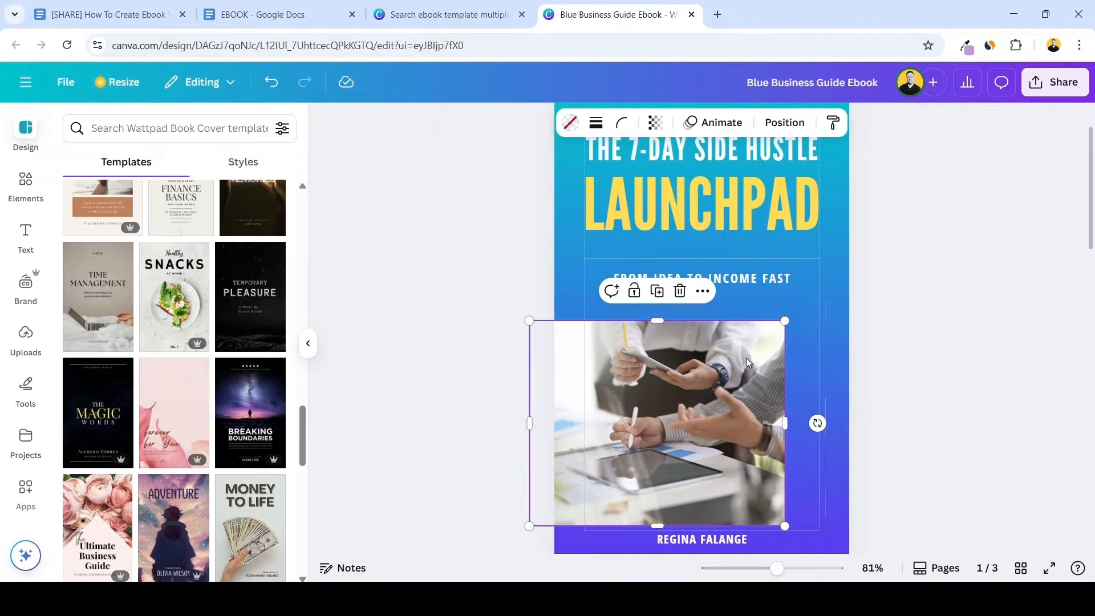
pyautogui.moveTo(736, 354); pyautogui.dragTo(764, 348)
pyautogui.hotkey('ctrl', 'z')
pyautogui.hotkey('ctrl', 'z')
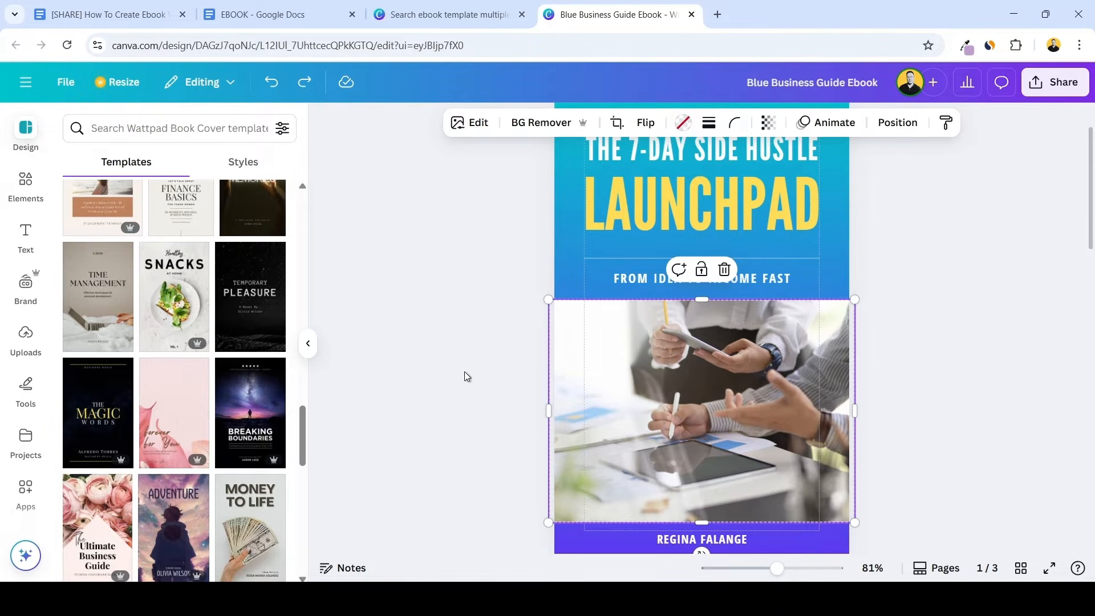
# Search the photo elements for "SIDE HUSLE" and replace the cover photo with the man on a laptop video call
pyautogui.click(20, 181)
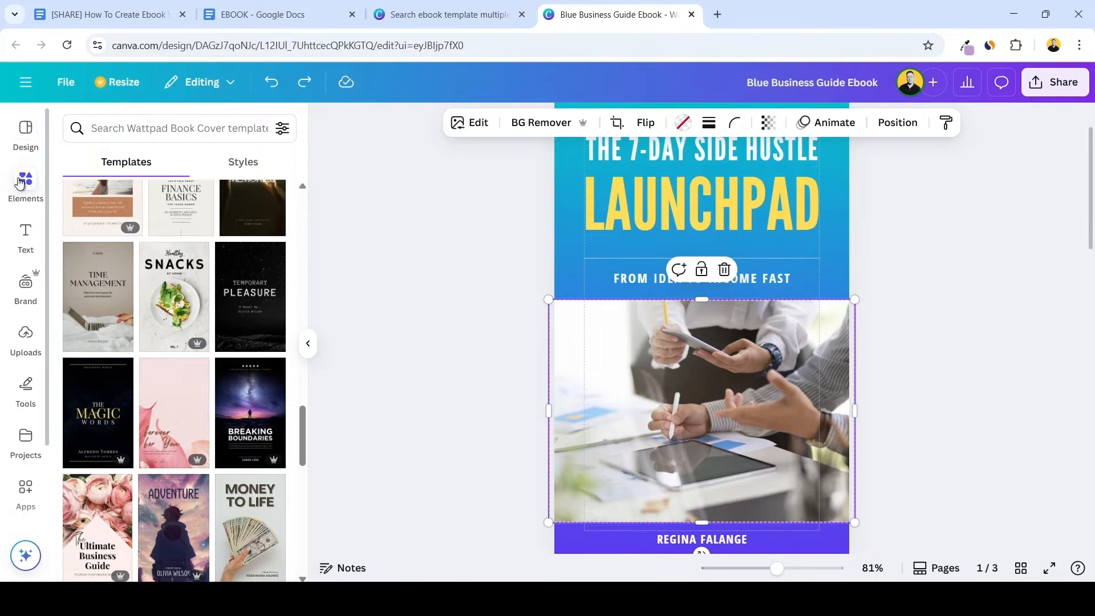
pyautogui.click(145, 125)
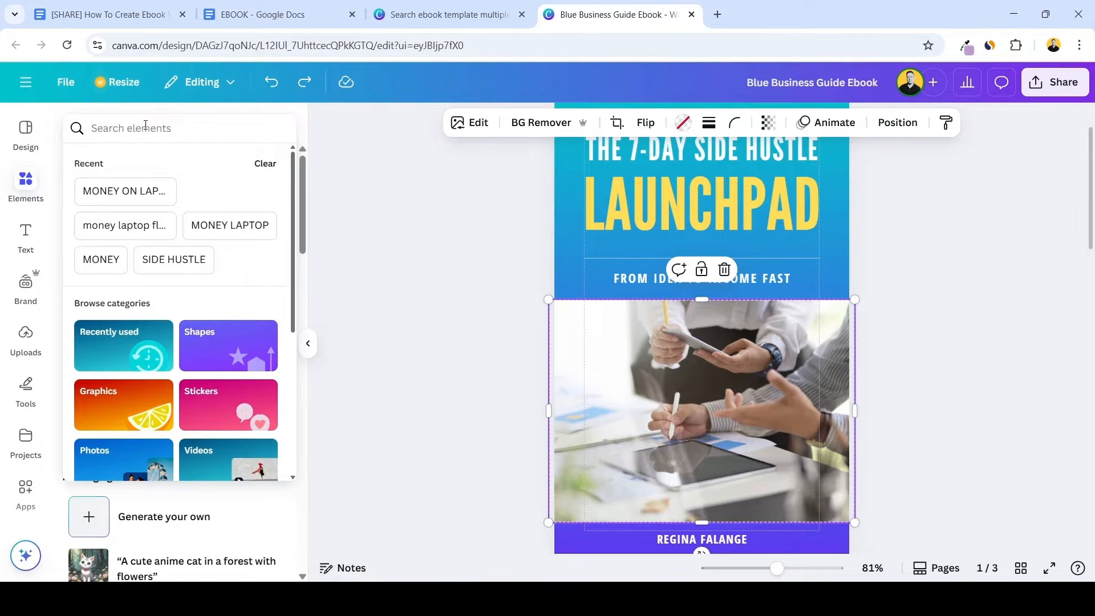
pyautogui.write('SIDE HUSLE')
pyautogui.press('Return')
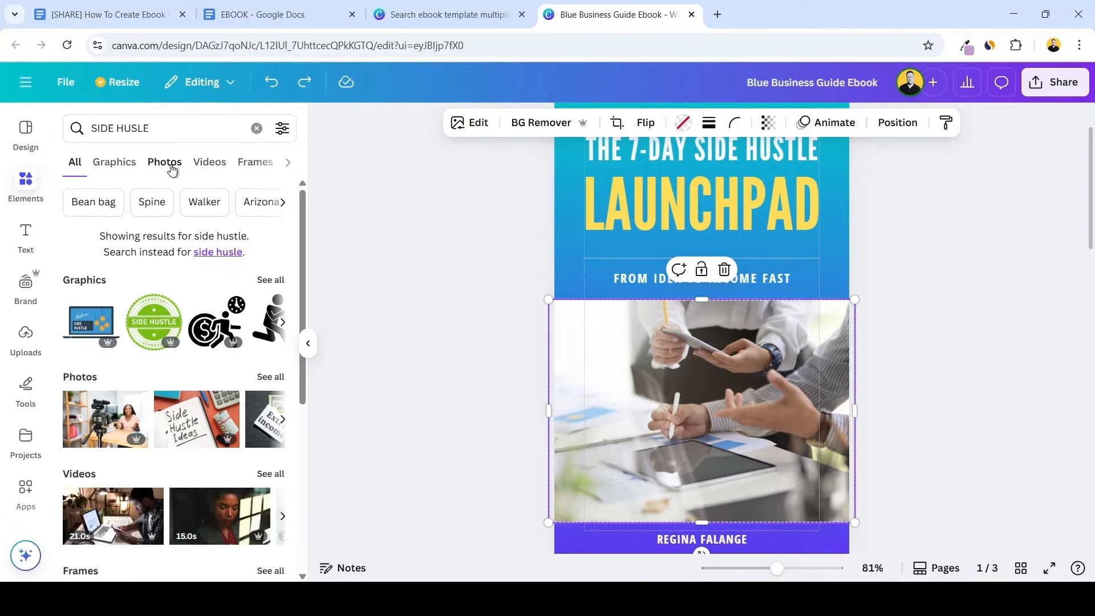
pyautogui.click(165, 162)
pyautogui.scroll(-2, 245, 280)
pyautogui.scroll(-10, 247, 275)
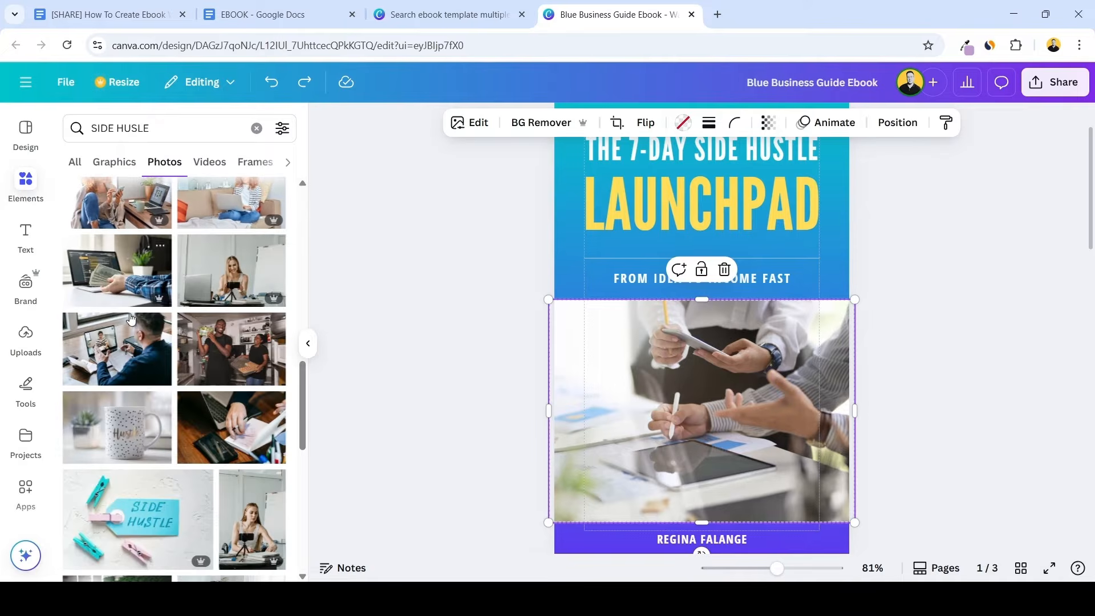
pyautogui.moveTo(91, 341); pyautogui.dragTo(652, 341)
pyautogui.click(915, 282)
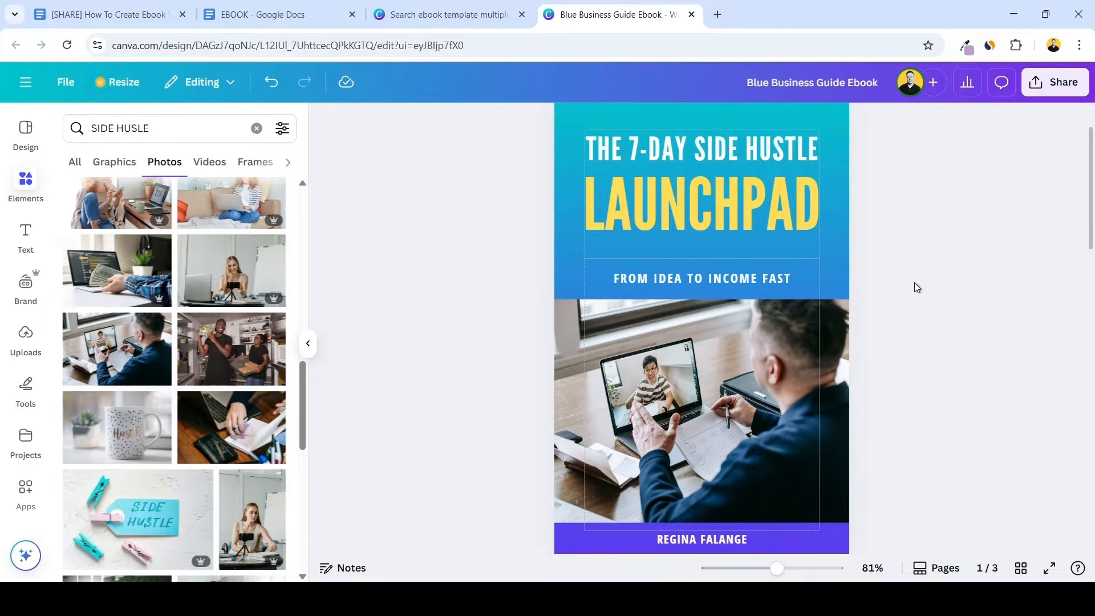
# Move "Launchpad" and "The 7-Day Side Hustle" slightly lower on the cover to even out the title spacing
pyautogui.click(774, 195)
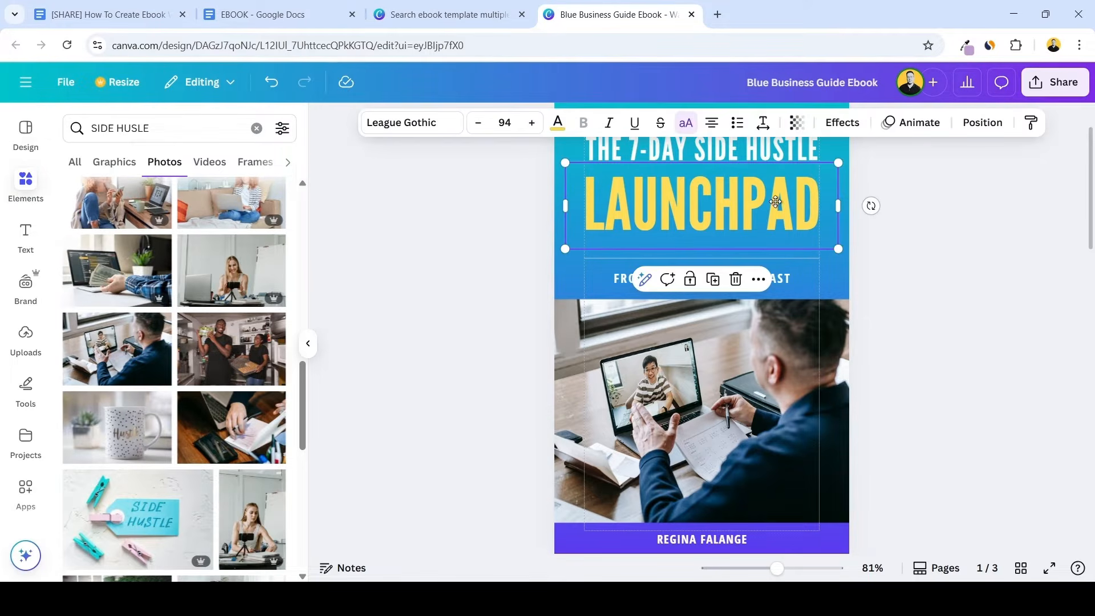
pyautogui.click(786, 150)
pyautogui.click(890, 245)
# Replace the placeholder author name in the cover's purple bottom band with the real author's full name
pyautogui.scroll(-1, 923, 225)
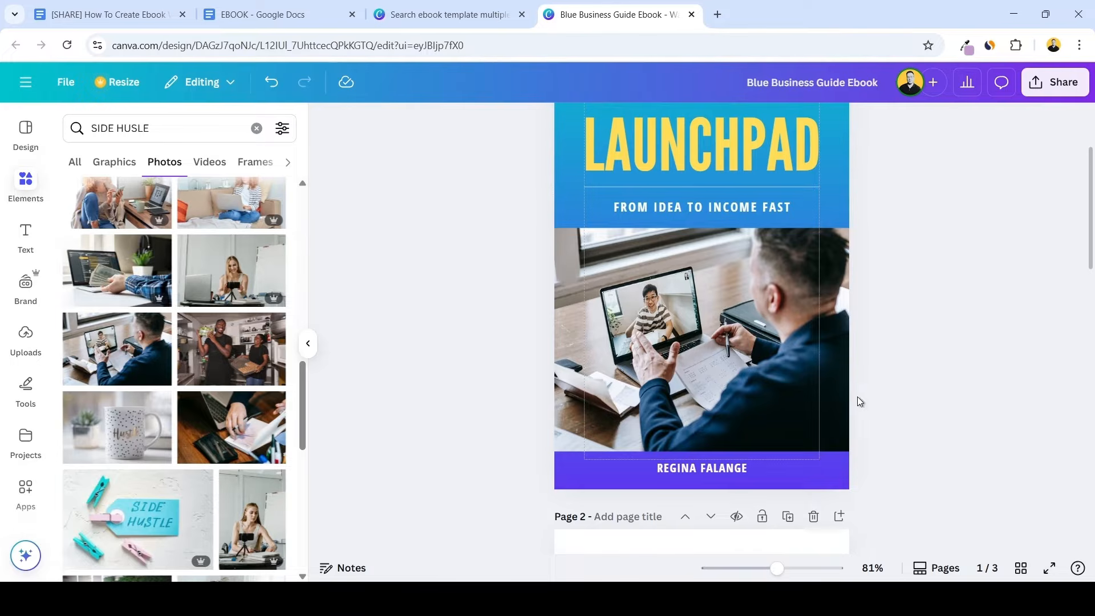
pyautogui.doubleClick(704, 470)
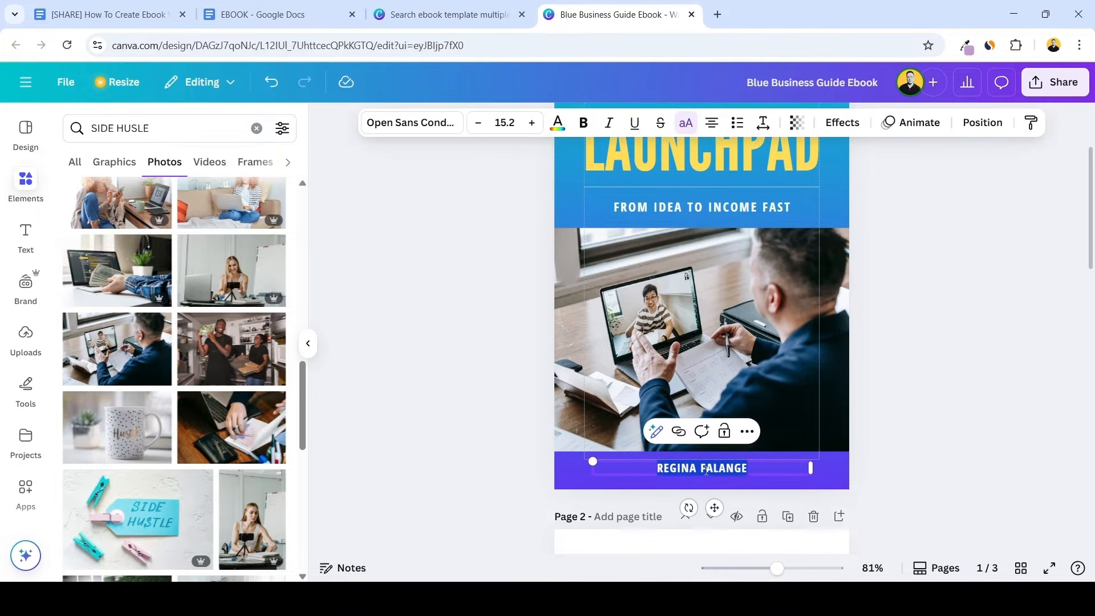
pyautogui.write('PAUL LIAN')
pyautogui.click(903, 433)
pyautogui.scroll(2, 905, 436)
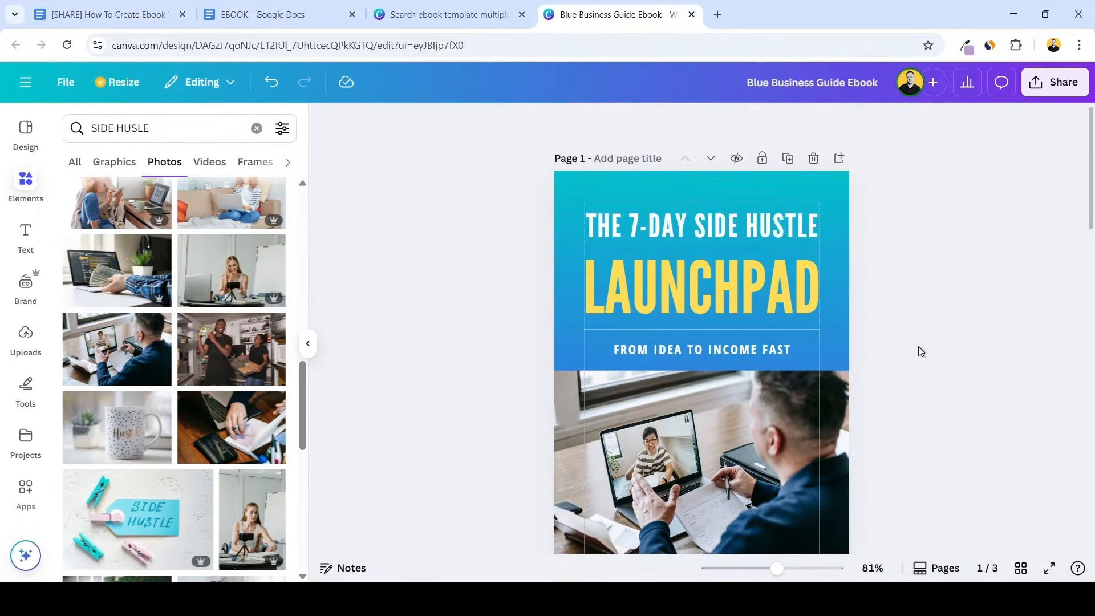
pyautogui.scroll(-1, 918, 347)
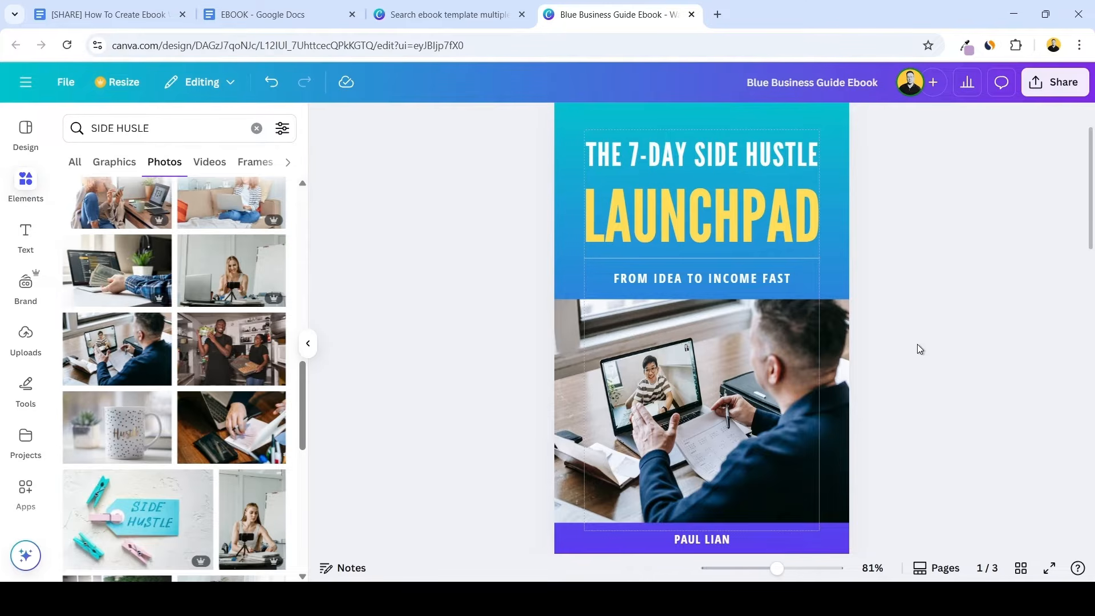
# Show the rulers and guides on the ebook pages, with page 2's Introduction in view
pyautogui.scroll(1, 918, 344)
pyautogui.scroll(-3, 924, 341)
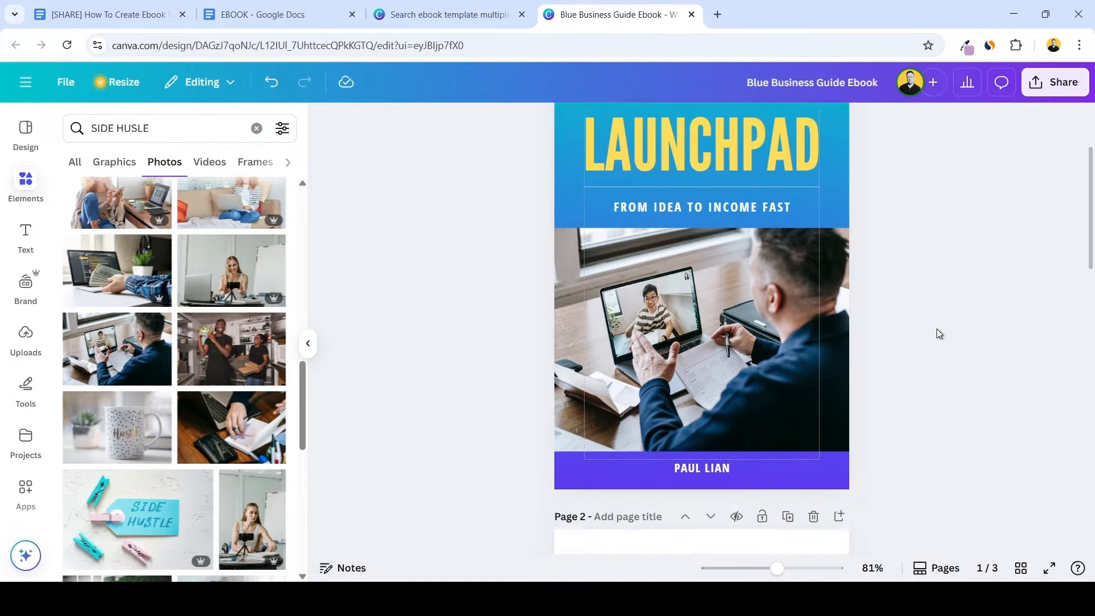
pyautogui.scroll(-5, 938, 331)
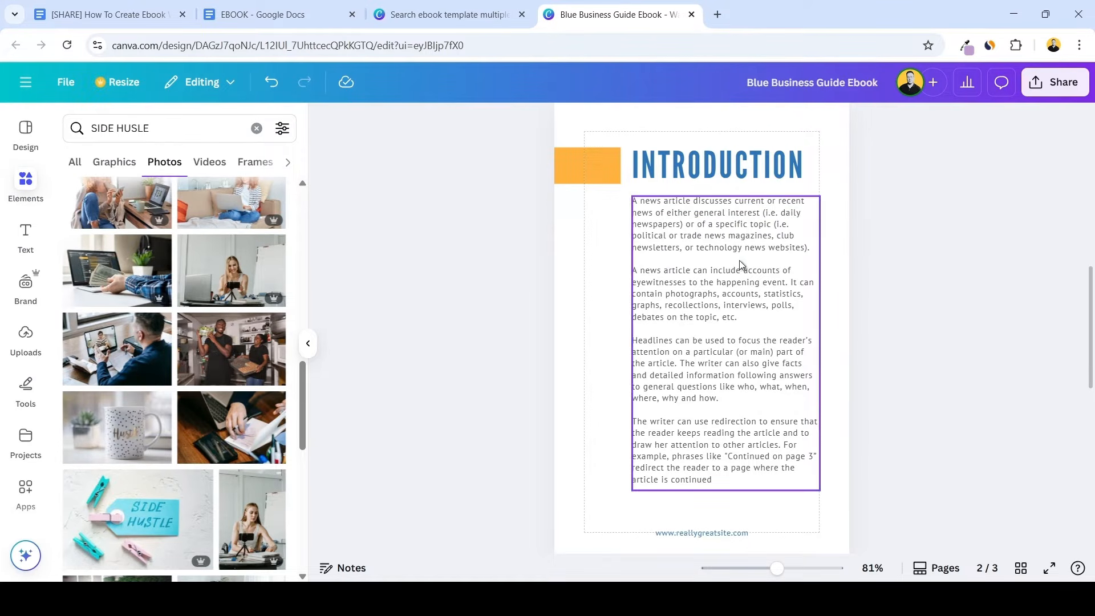
pyautogui.click(66, 83)
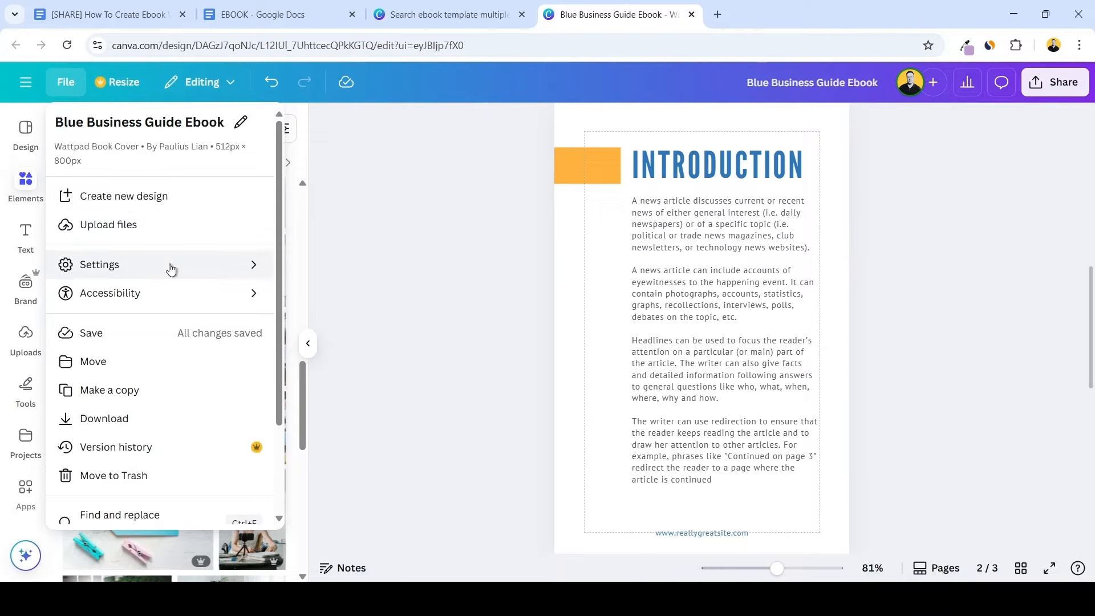
pyautogui.moveTo(173, 268)
pyautogui.click(350, 268)
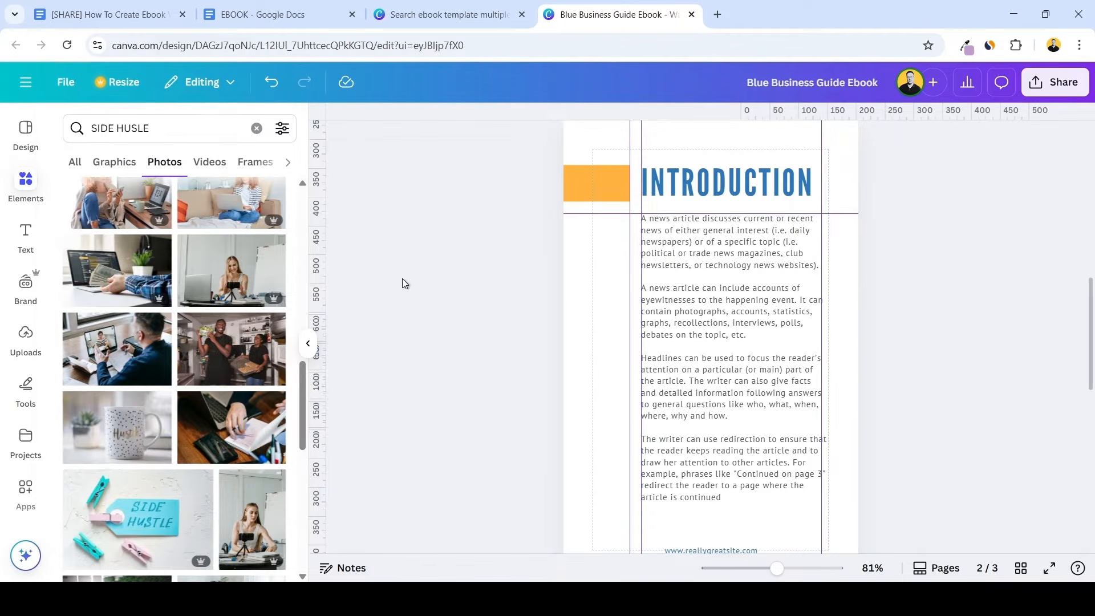
# Add horizontal guides at page 2's top margin and just above the footer, and shift the website address slightly down and left
pyautogui.scroll(-1, 653, 287)
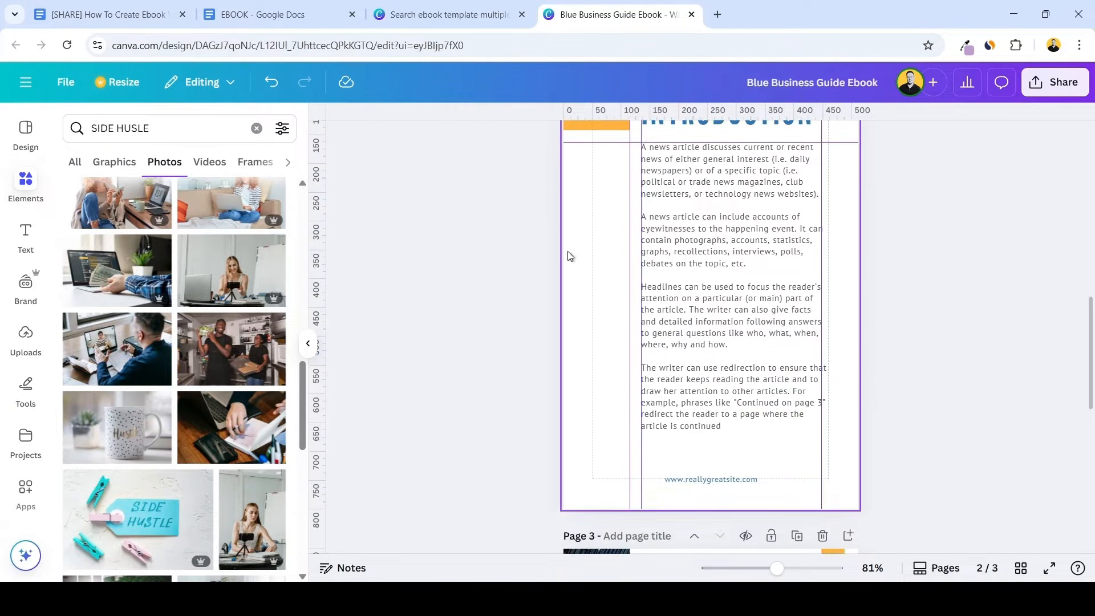
pyautogui.scroll(1, 568, 255)
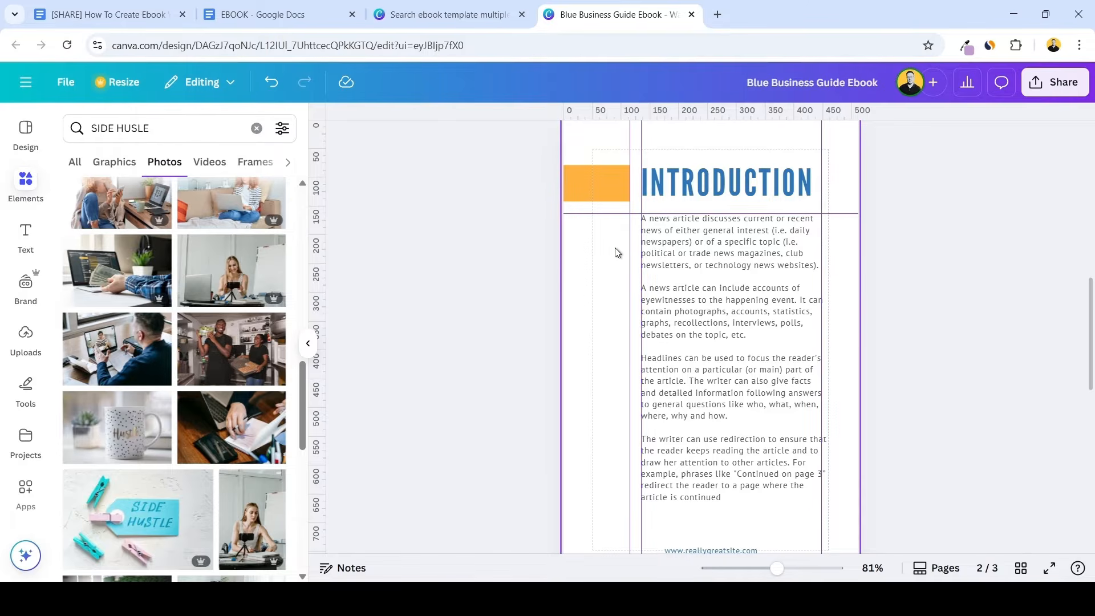
pyautogui.scroll(-8, 617, 252)
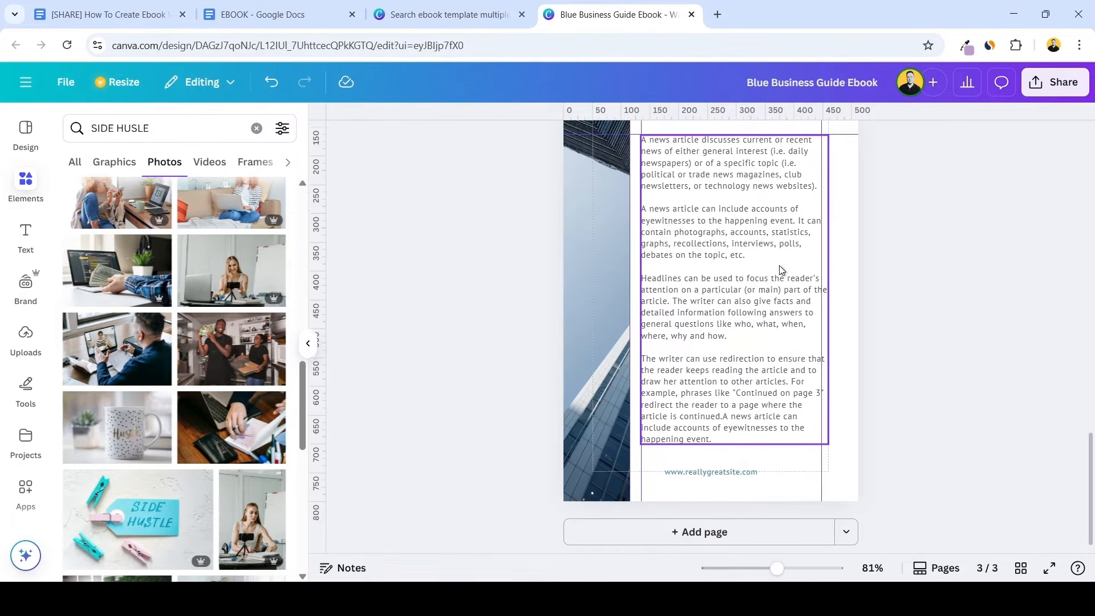
pyautogui.scroll(8, 779, 266)
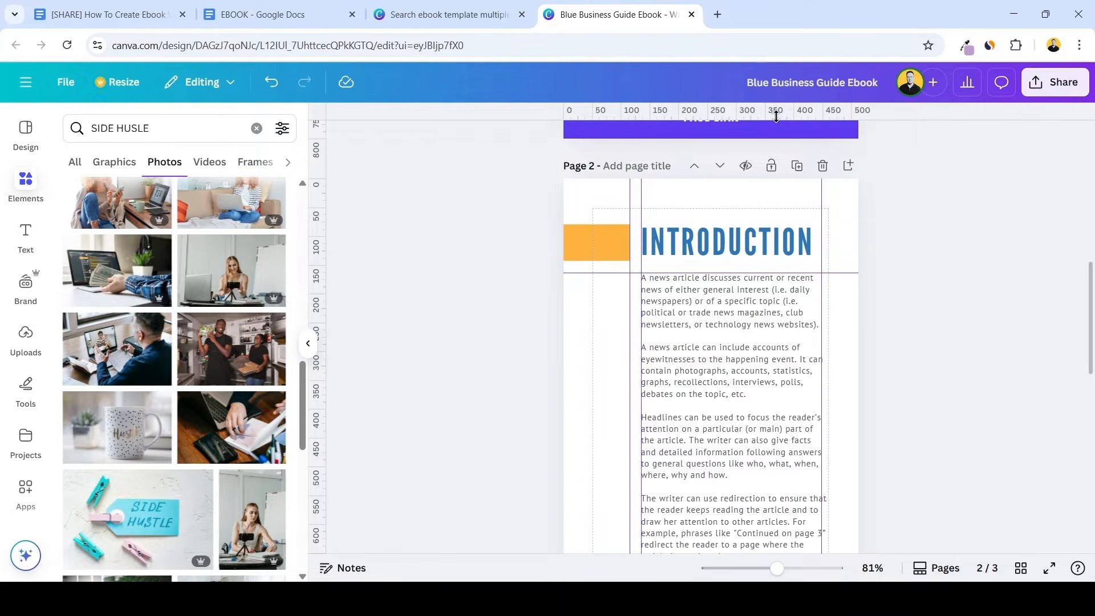
pyautogui.moveTo(775, 117); pyautogui.dragTo(784, 209)
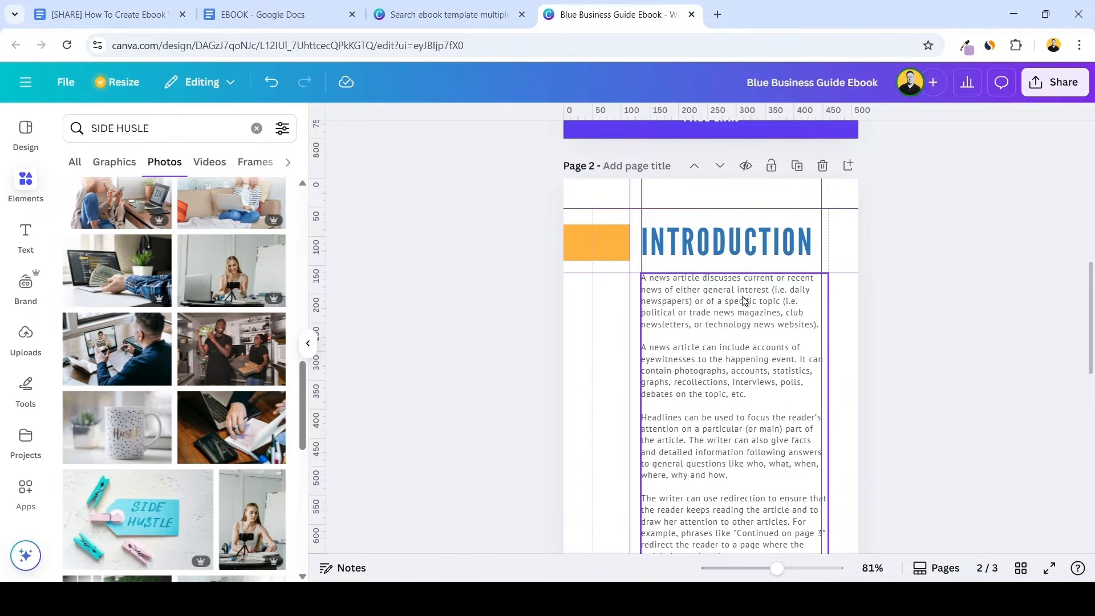
pyautogui.hotkey('ctrl', 'z')
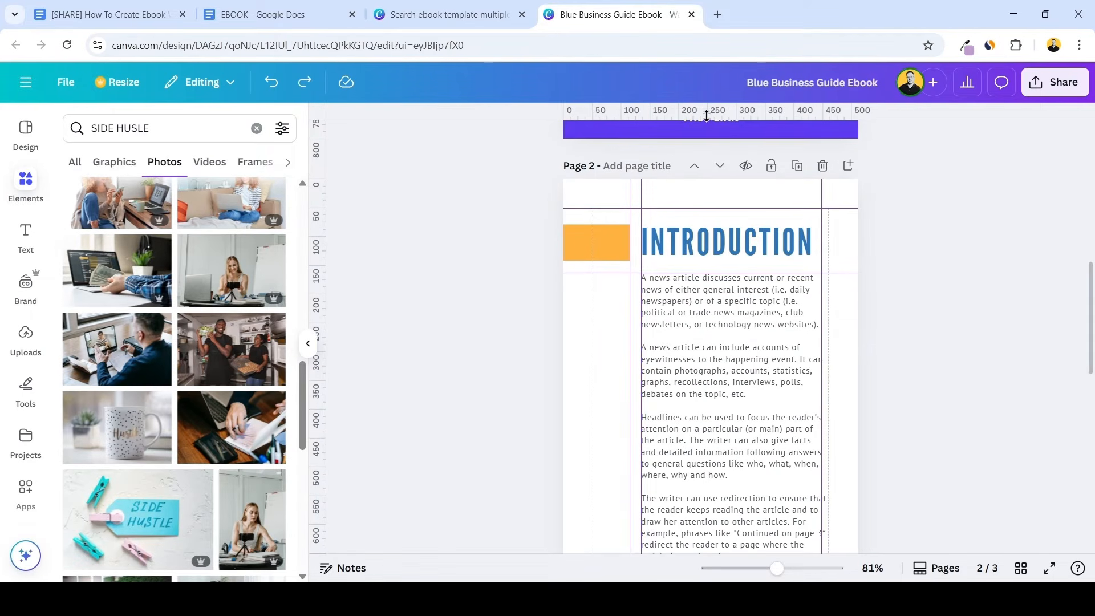
pyautogui.moveTo(706, 115); pyautogui.dragTo(718, 328)
pyautogui.click(731, 327)
pyautogui.scroll(3, 777, 254)
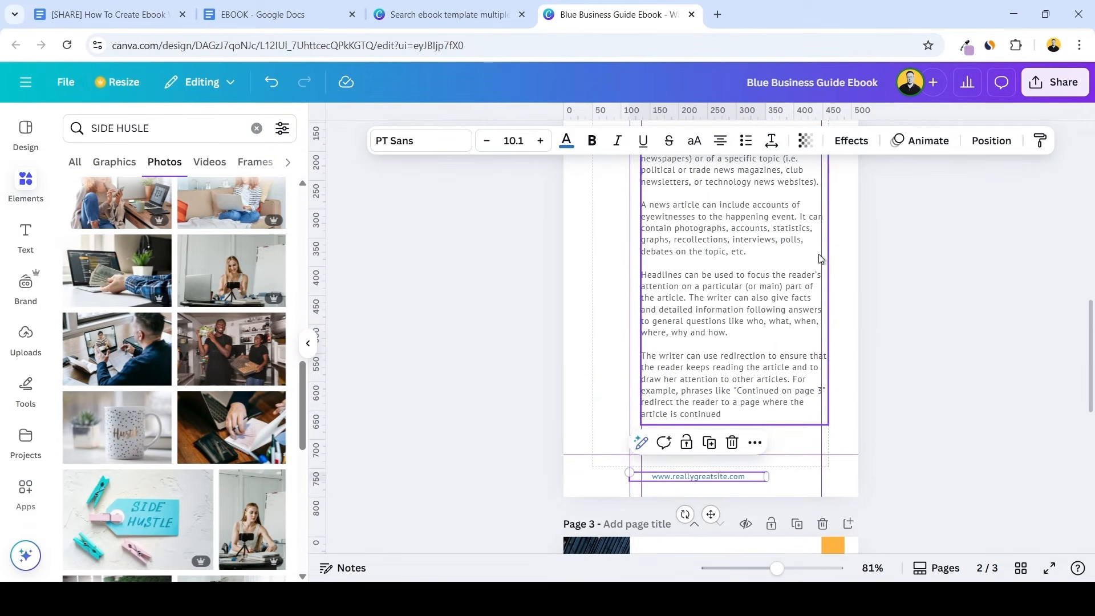
# Move page 2's right-hand vertical guide to 461 so it lines up with the body text's right edge
pyautogui.moveTo(820, 259); pyautogui.dragTo(827, 256)
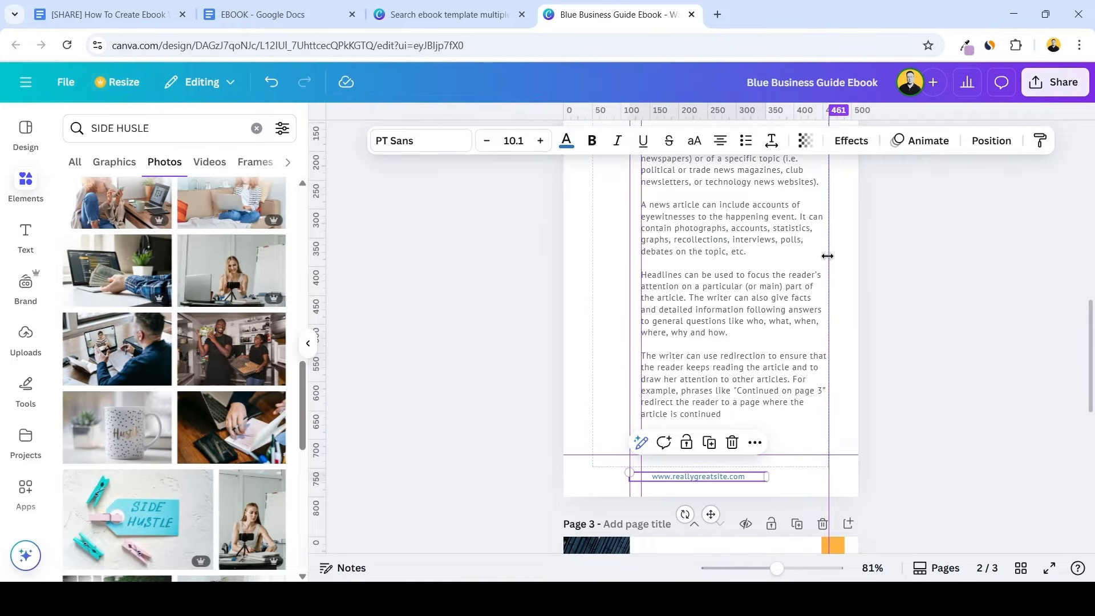
pyautogui.scroll(5, 826, 256)
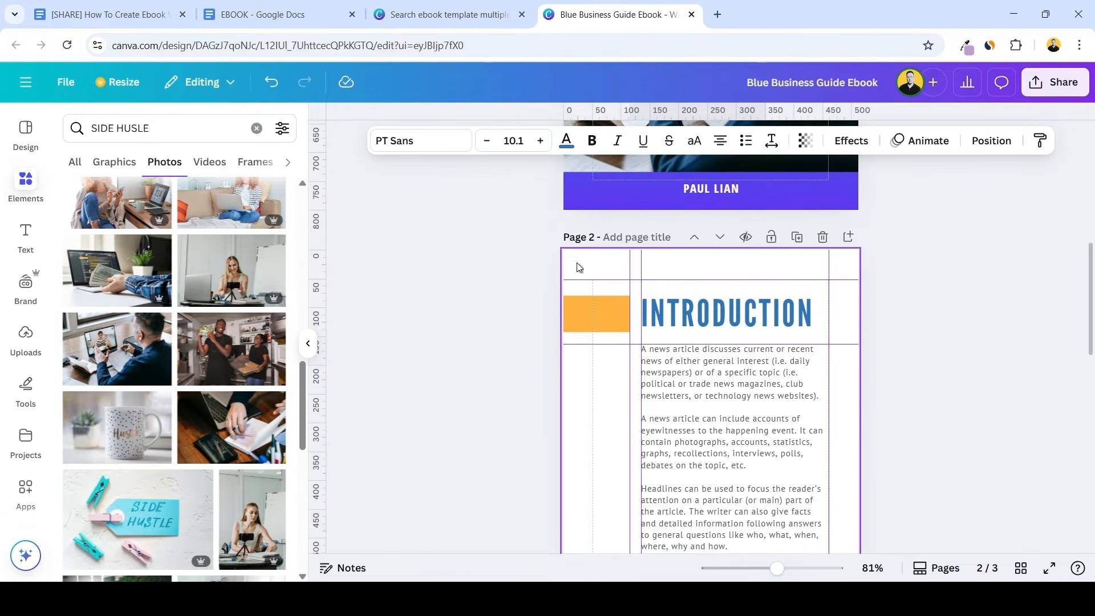
pyautogui.scroll(-3, 593, 342)
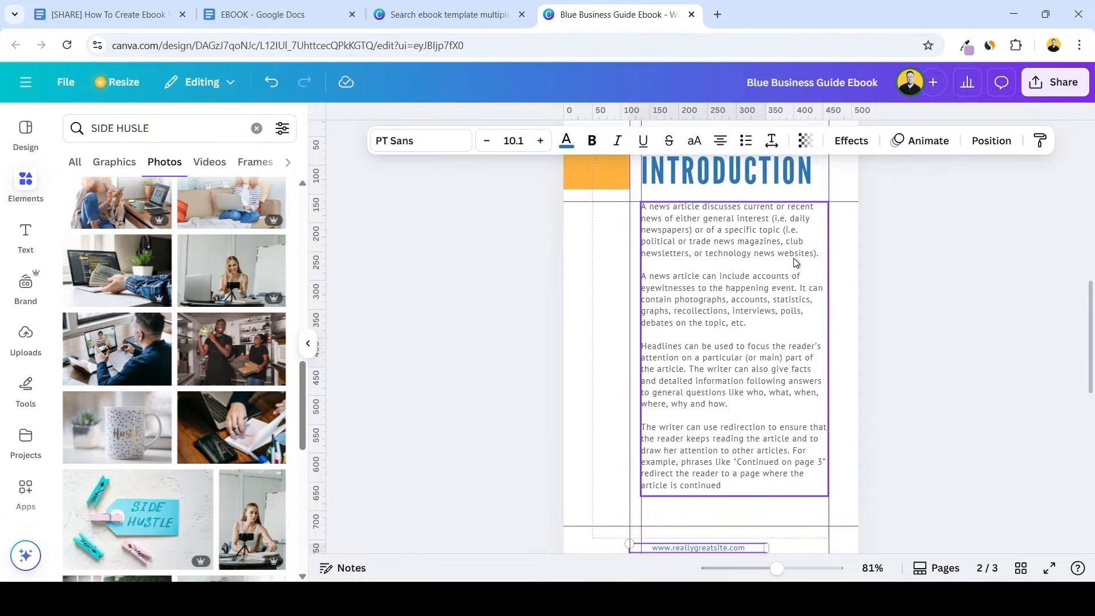
pyautogui.scroll(-4, 659, 279)
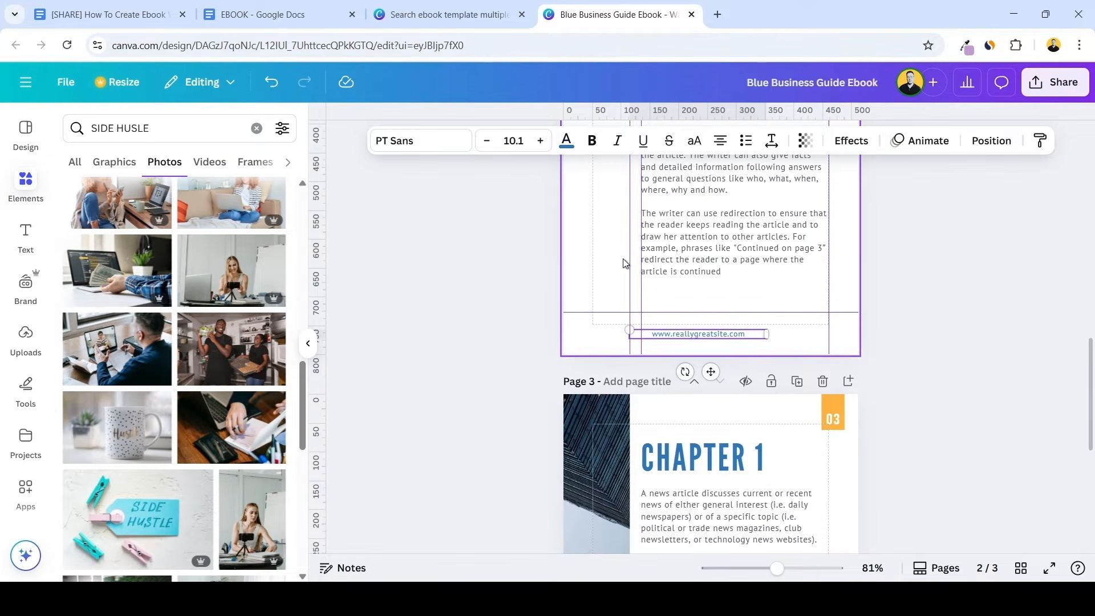
pyautogui.scroll(6, 765, 256)
pyautogui.scroll(-2, 766, 257)
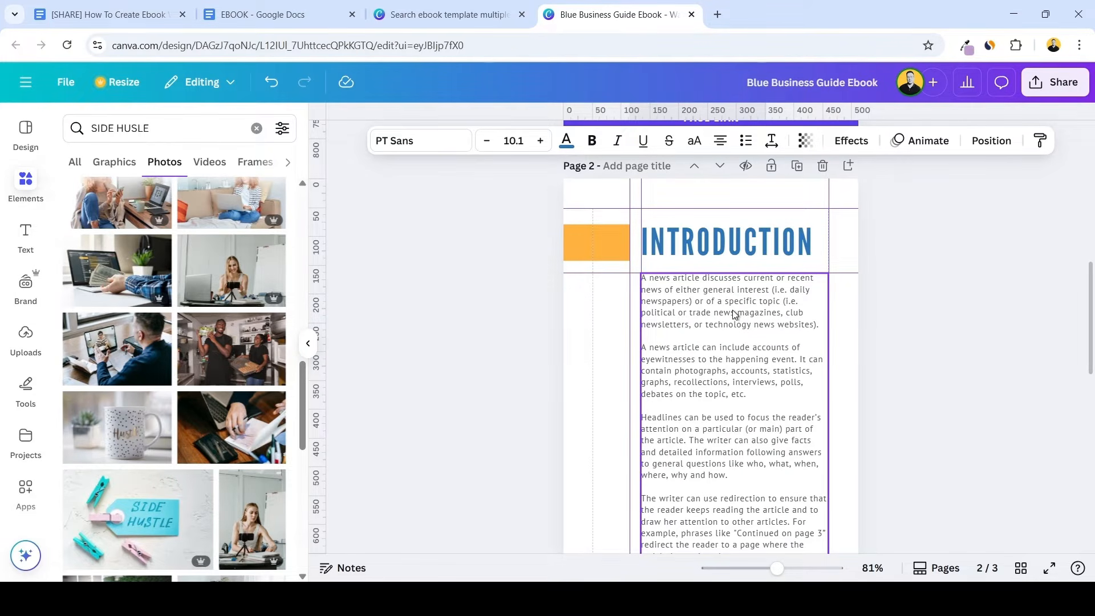
# Switch to the EBOOK document in Google Docs and copy all the text under "Why Side Hustles Matter Today", excluding its heading
pyautogui.click(297, 12)
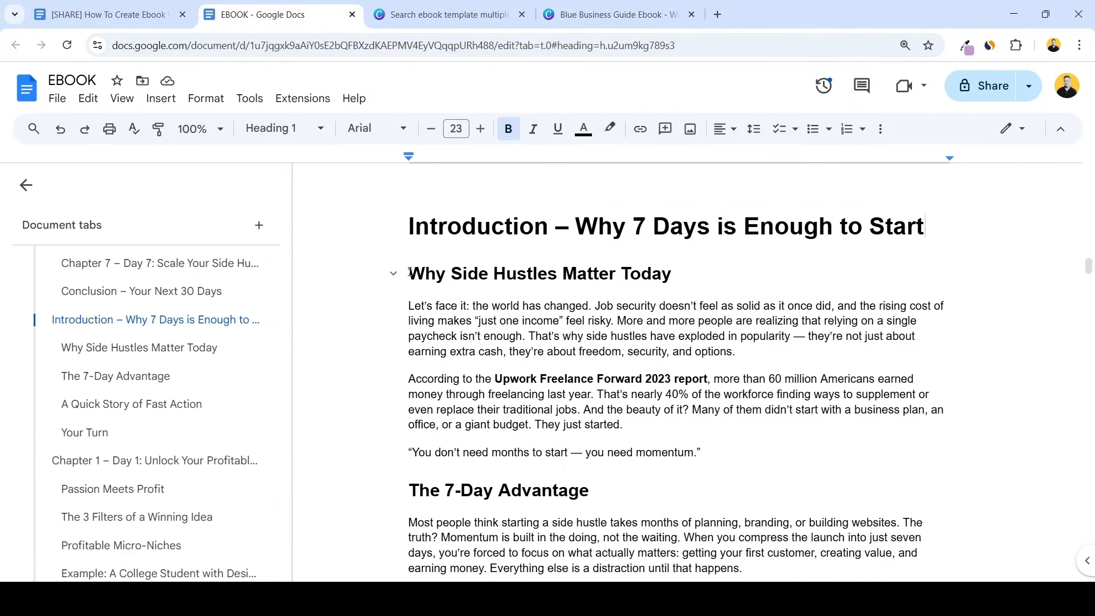
pyautogui.scroll(-7, 611, 317)
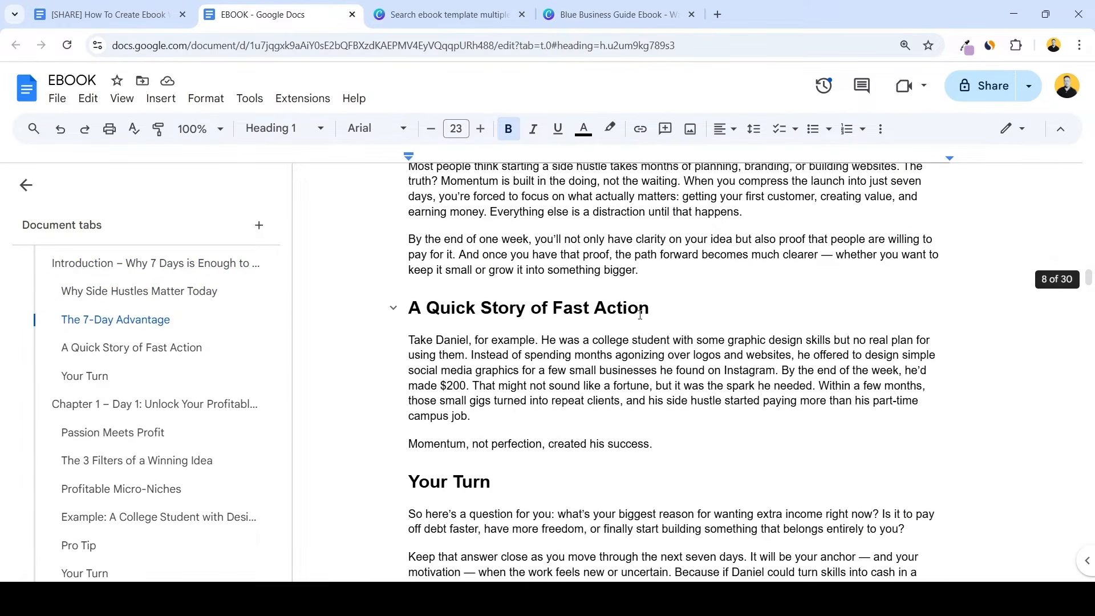
pyautogui.scroll(-1, 637, 297)
pyautogui.scroll(6, 642, 299)
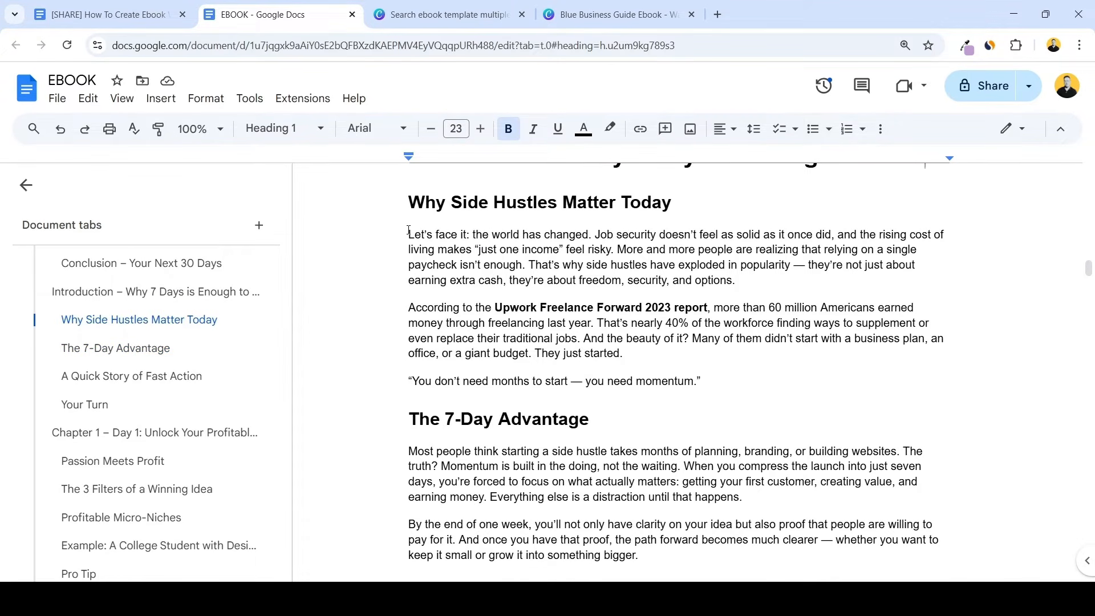
pyautogui.scroll(-6, 654, 266)
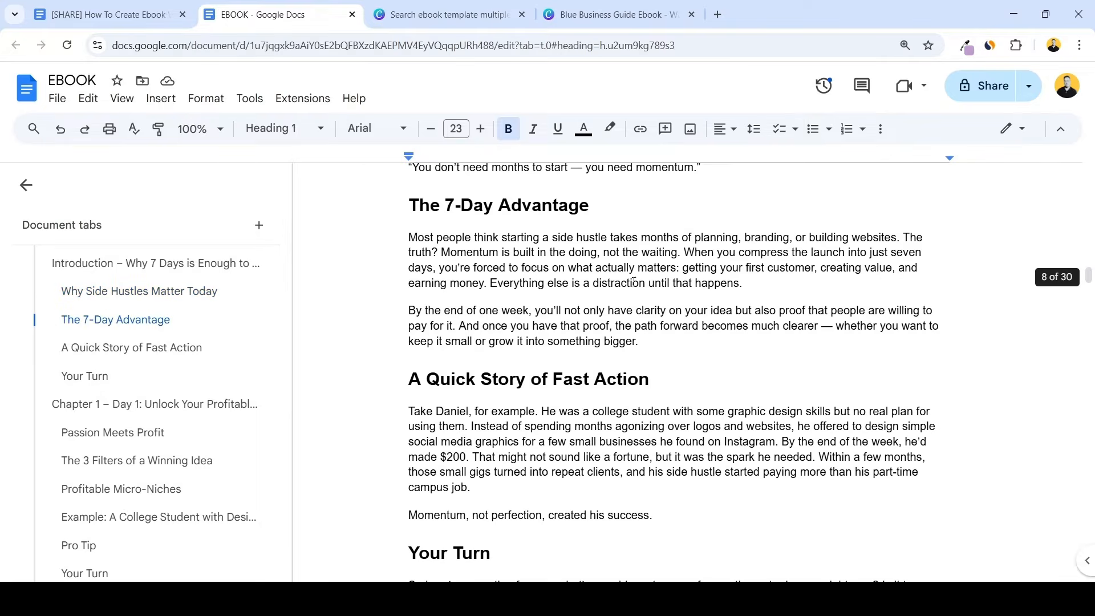
pyautogui.scroll(6, 651, 304)
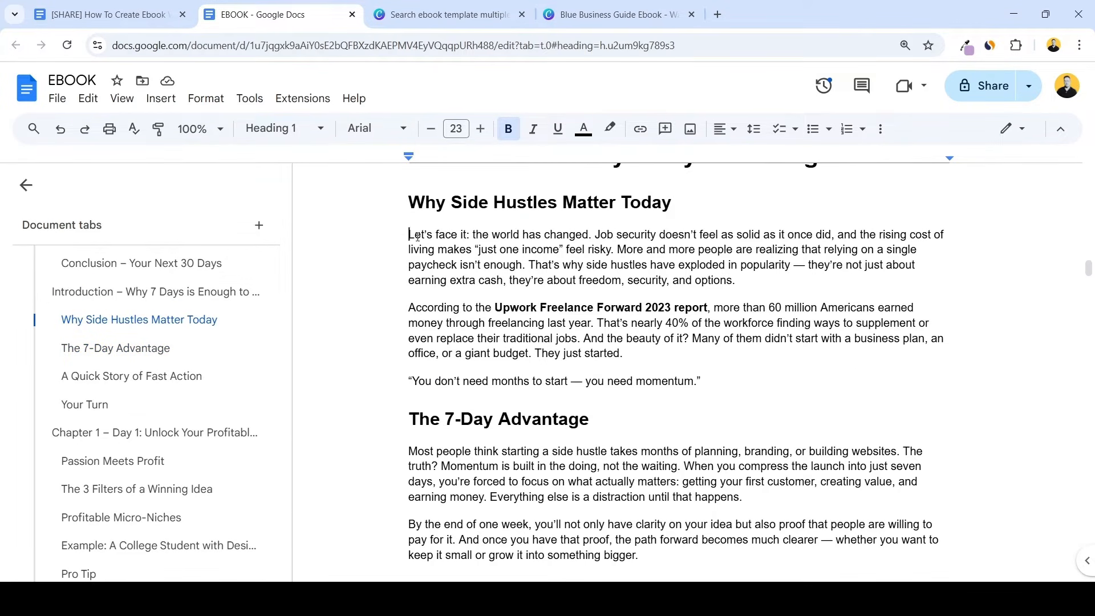
pyautogui.moveTo(417, 236); pyautogui.dragTo(764, 384)
pyautogui.hotkey('ctrl', 'c')
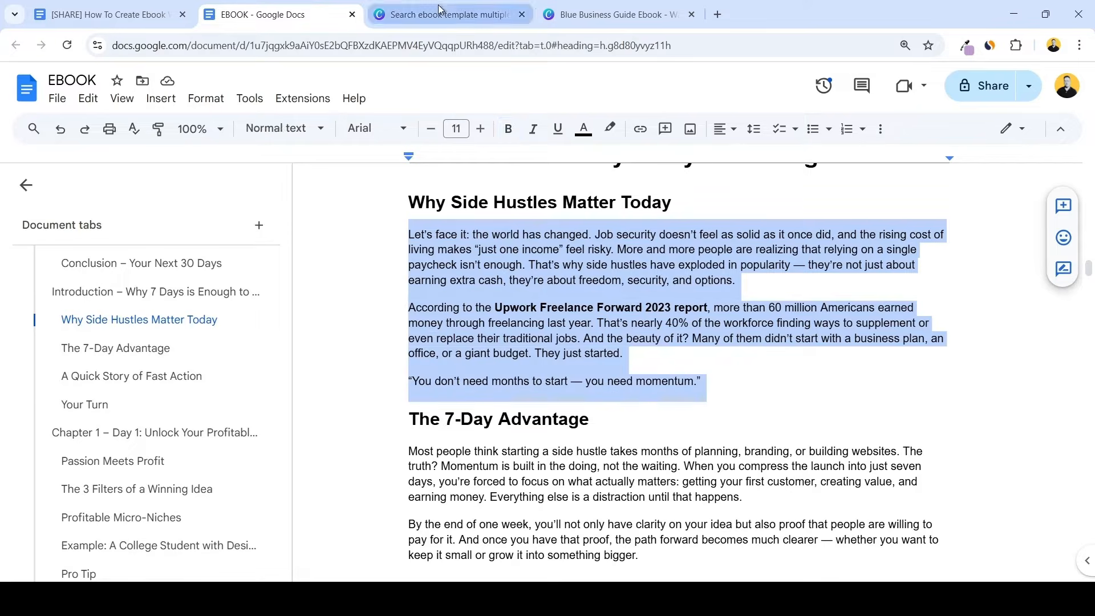
# Back in Canva, replace the Introduction's placeholder body with the copied text and separate its paragraphs with blank lines
pyautogui.click(439, 14)
pyautogui.click(616, 15)
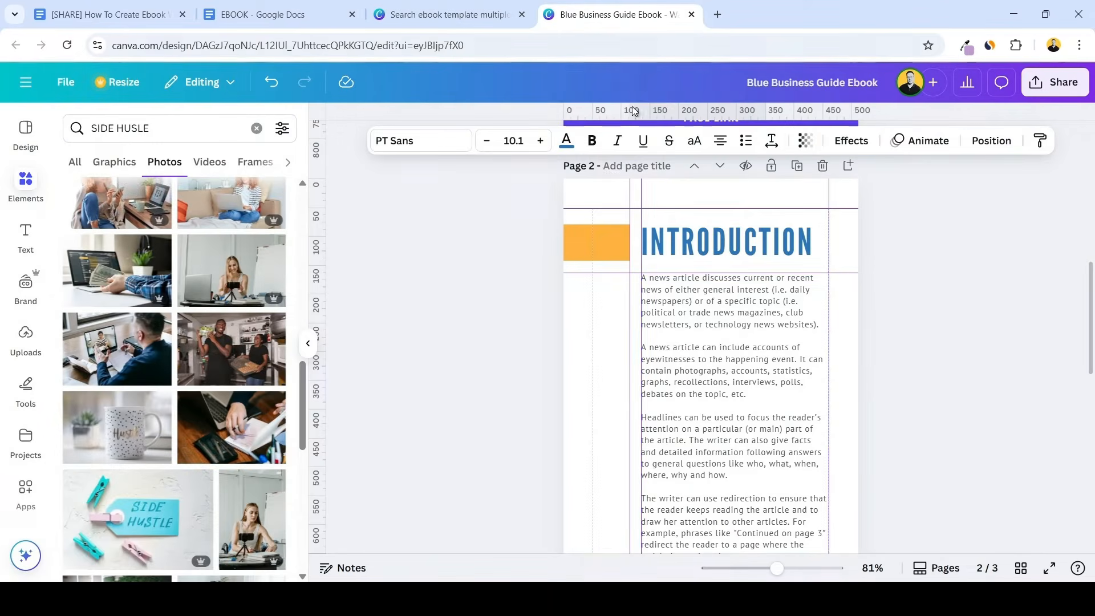
pyautogui.click(671, 338)
pyautogui.hotkey('ctrl', 'v')
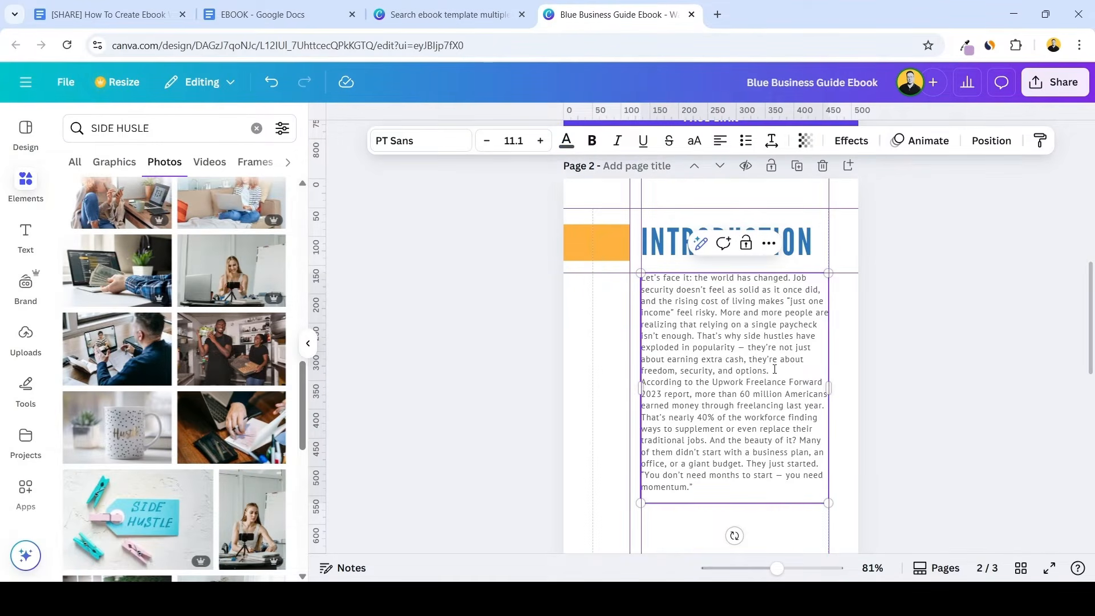
pyautogui.press('Return')
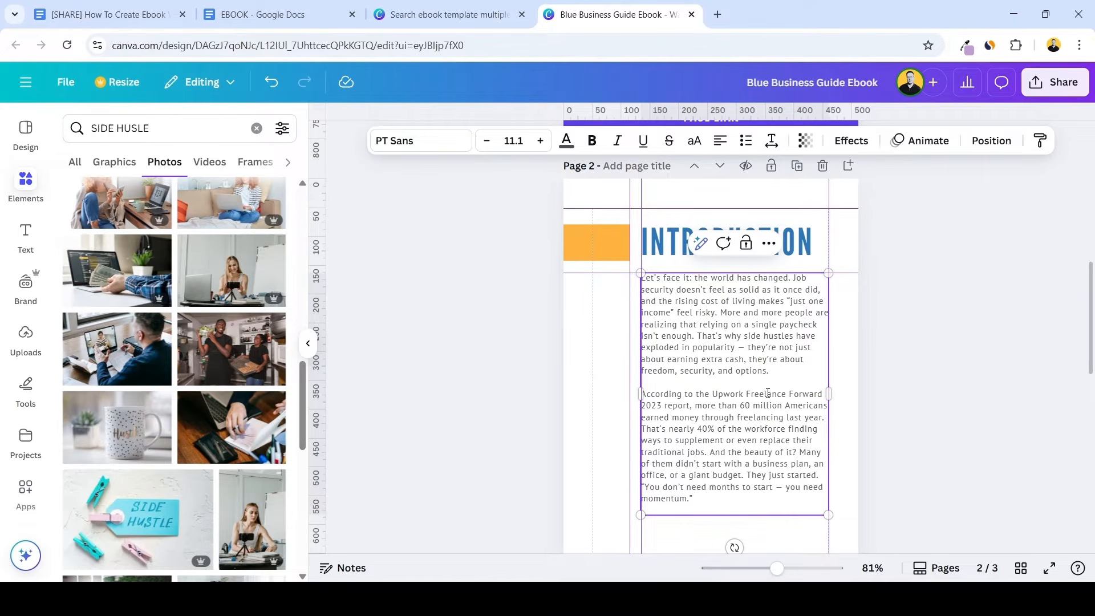
pyautogui.press('Return')
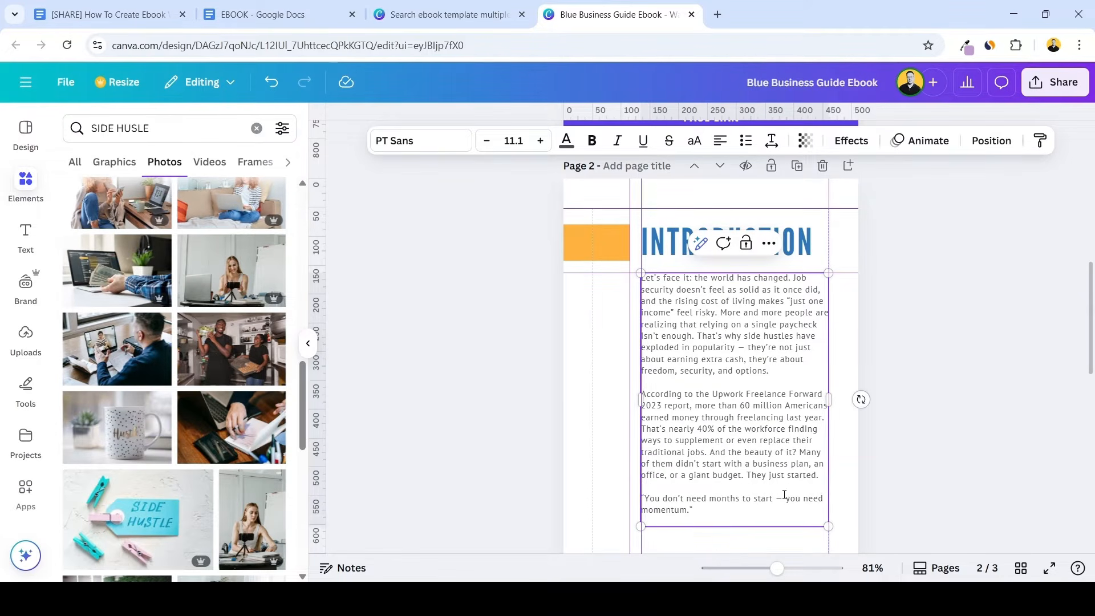
# Make the closing quote "You don't need months to start — you need momentum." bold
pyautogui.moveTo(751, 515); pyautogui.dragTo(650, 497)
pyautogui.moveTo(646, 497); pyautogui.dragTo(640, 498)
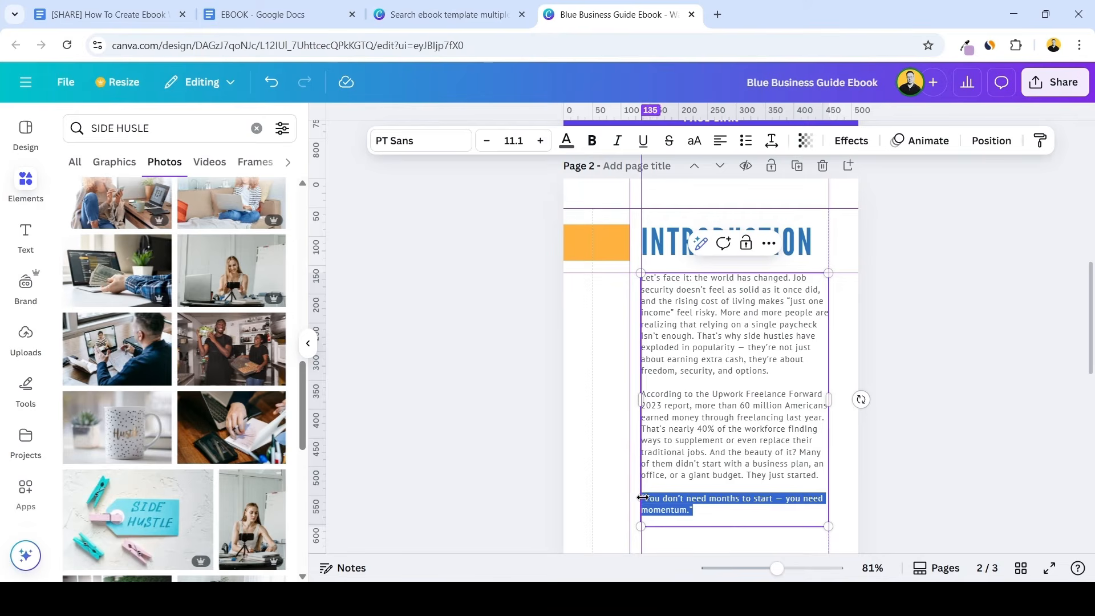
pyautogui.hotkey('ctrl', 'b')
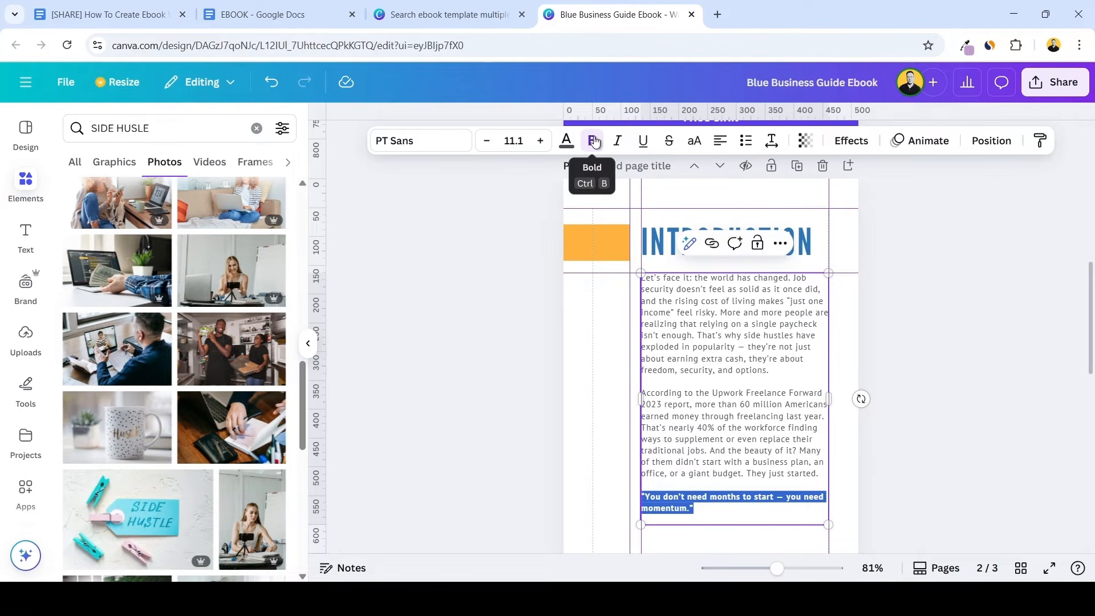
pyautogui.click(902, 310)
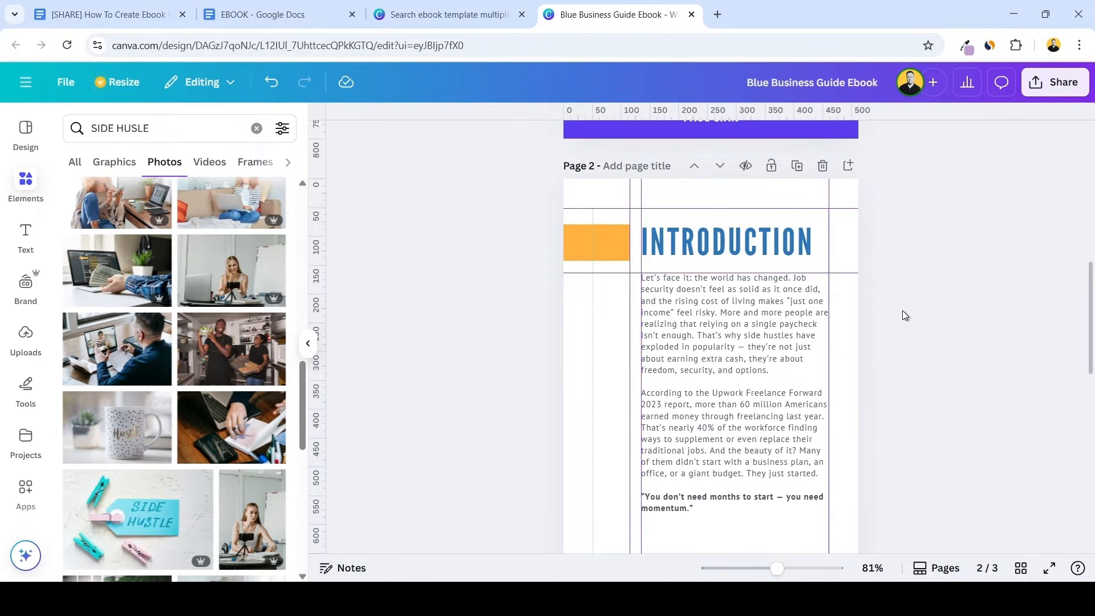
pyautogui.scroll(-3, 895, 314)
pyautogui.scroll(2, 878, 322)
pyautogui.scroll(1, 868, 328)
pyautogui.scroll(-1, 869, 328)
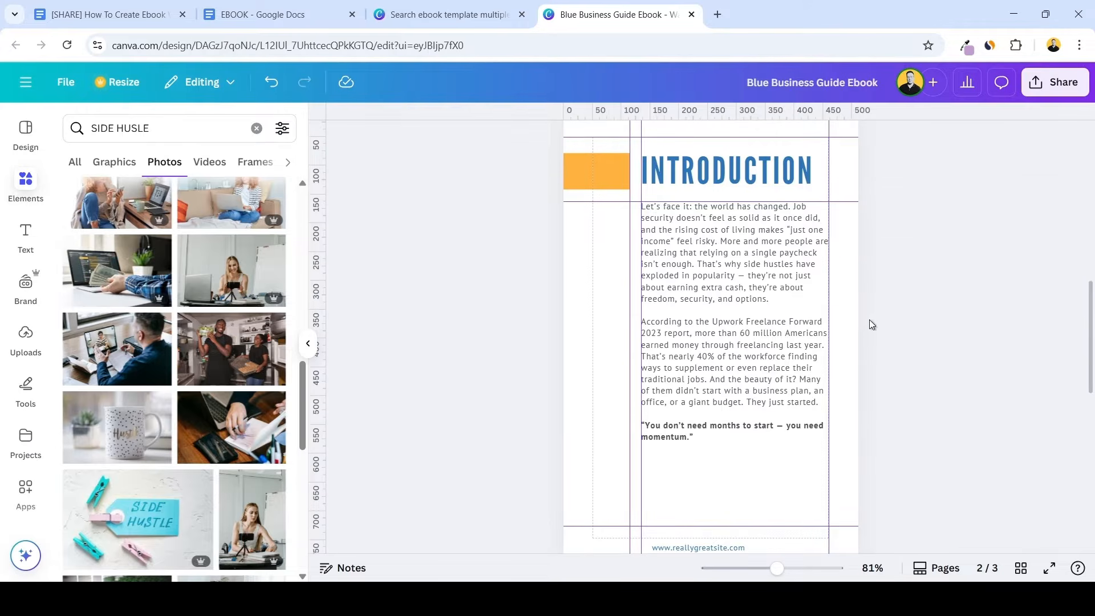
pyautogui.scroll(-1, 870, 319)
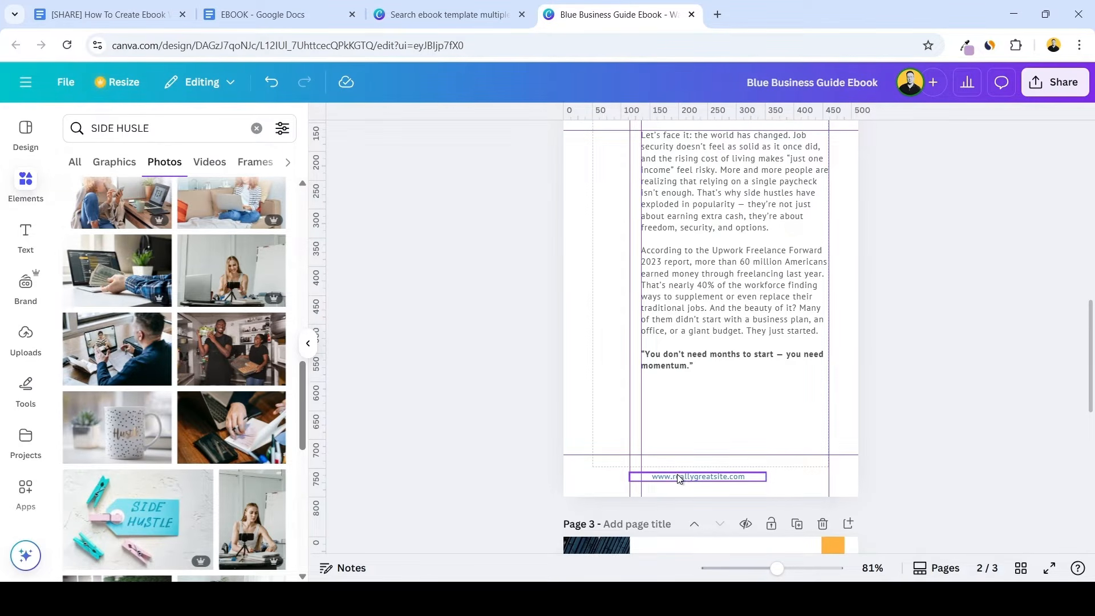
# Replace page 2's website footer with the copied text "Click Here To Access The Side Hustle Mastery Program" and widen its text box
pyautogui.doubleClick(678, 476)
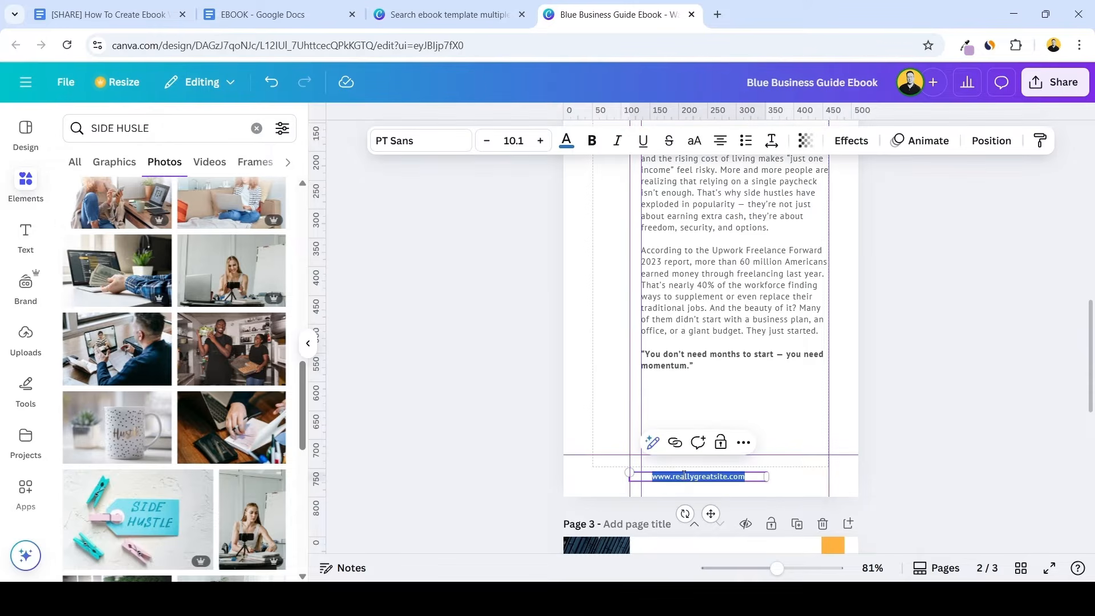
pyautogui.write('Click Here To Access The Side Hustle Mastery Program')
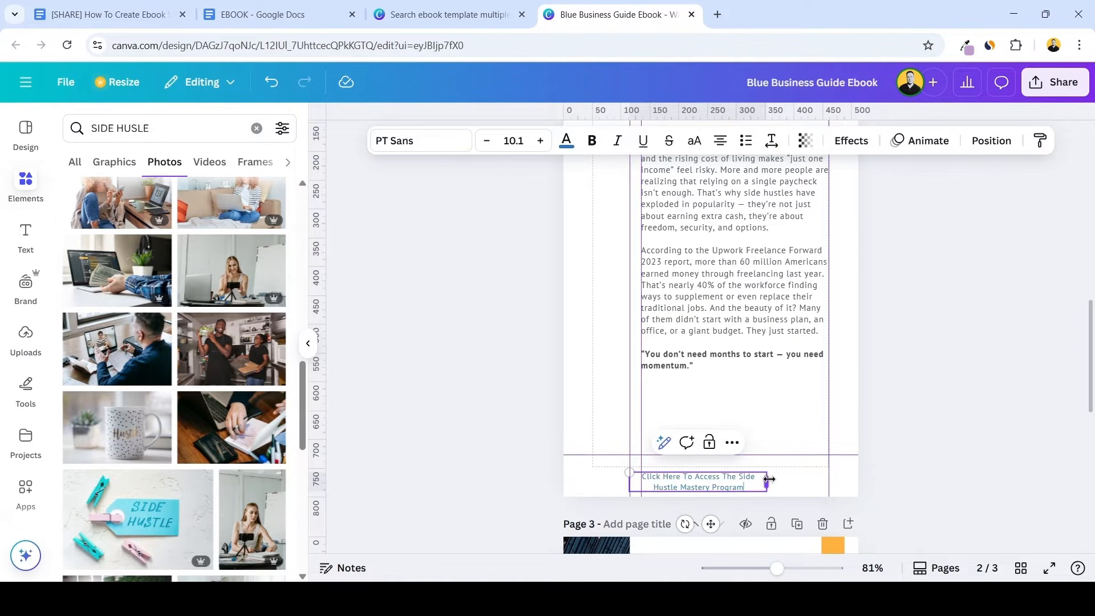
pyautogui.moveTo(770, 479); pyautogui.dragTo(820, 488)
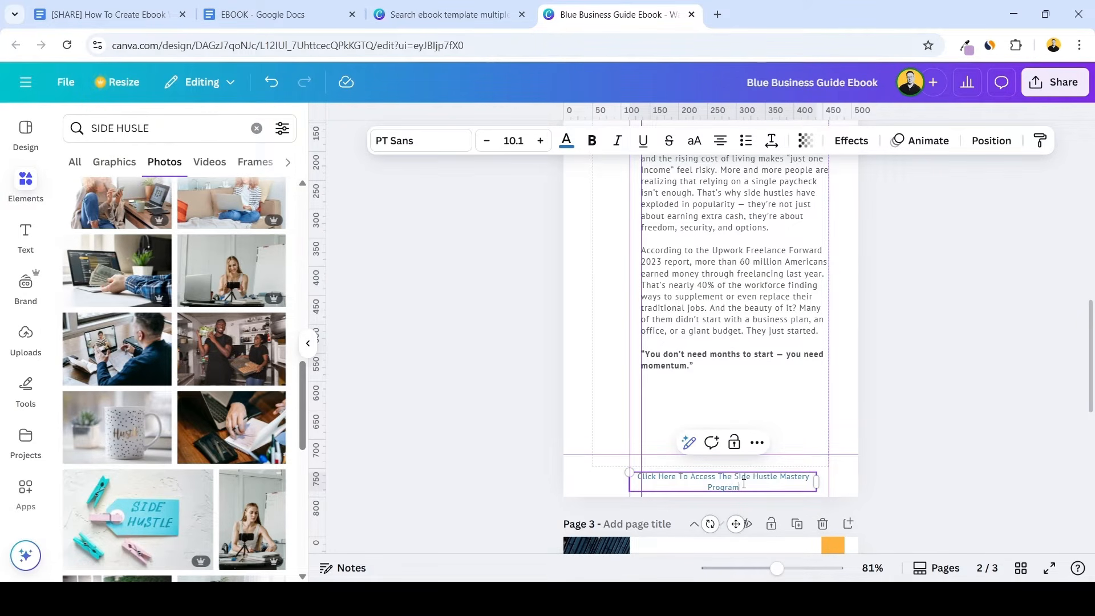
# Left-align the footer text on page 2 and move its box so it sits within the body text column
pyautogui.scroll(5, 740, 486)
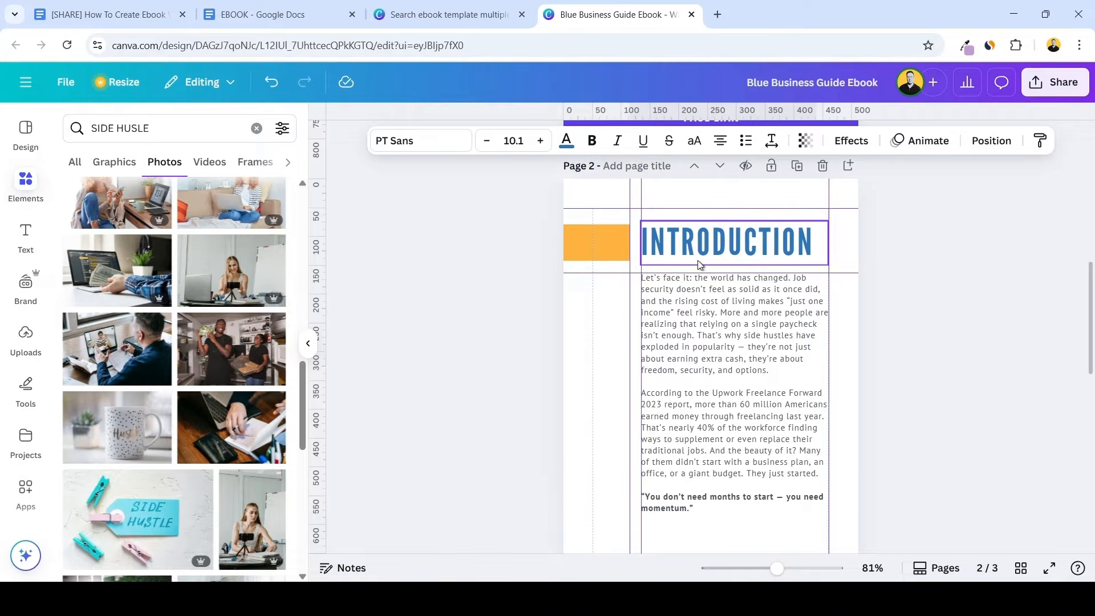
pyautogui.scroll(2, 718, 264)
pyautogui.scroll(-5, 758, 257)
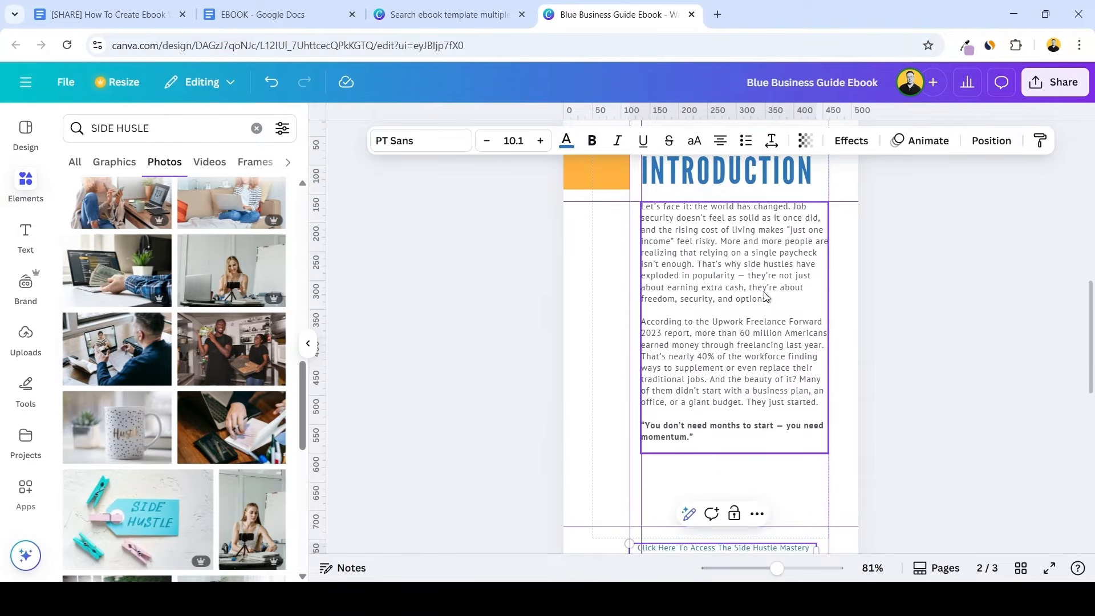
pyautogui.scroll(-3, 798, 308)
pyautogui.click(733, 412)
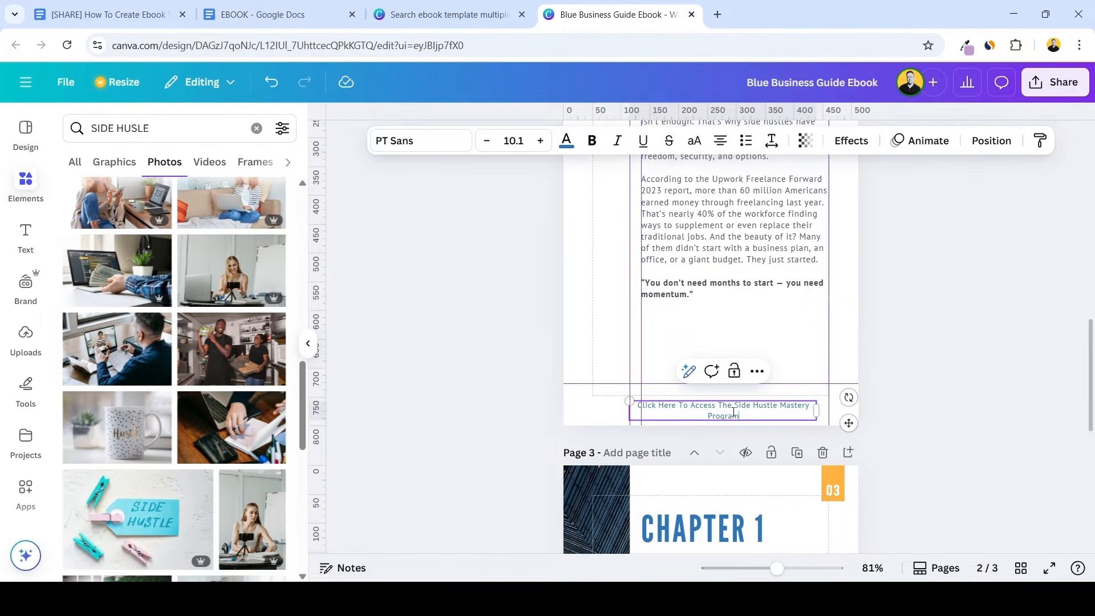
pyautogui.moveTo(746, 415); pyautogui.dragTo(620, 408)
pyautogui.hotkey('ctrl', 'c')
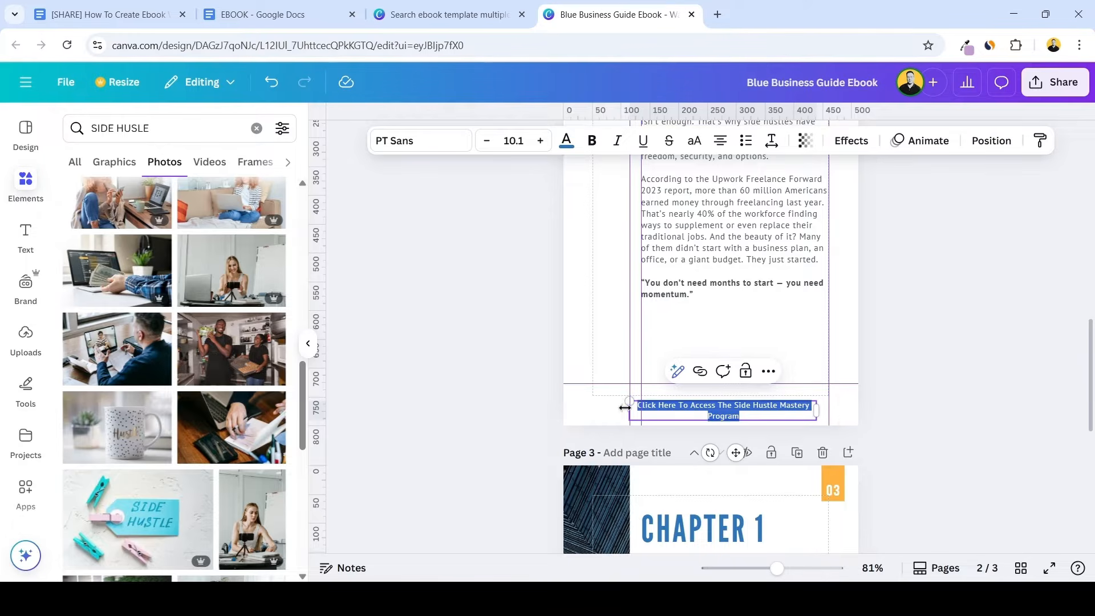
pyautogui.click(719, 140)
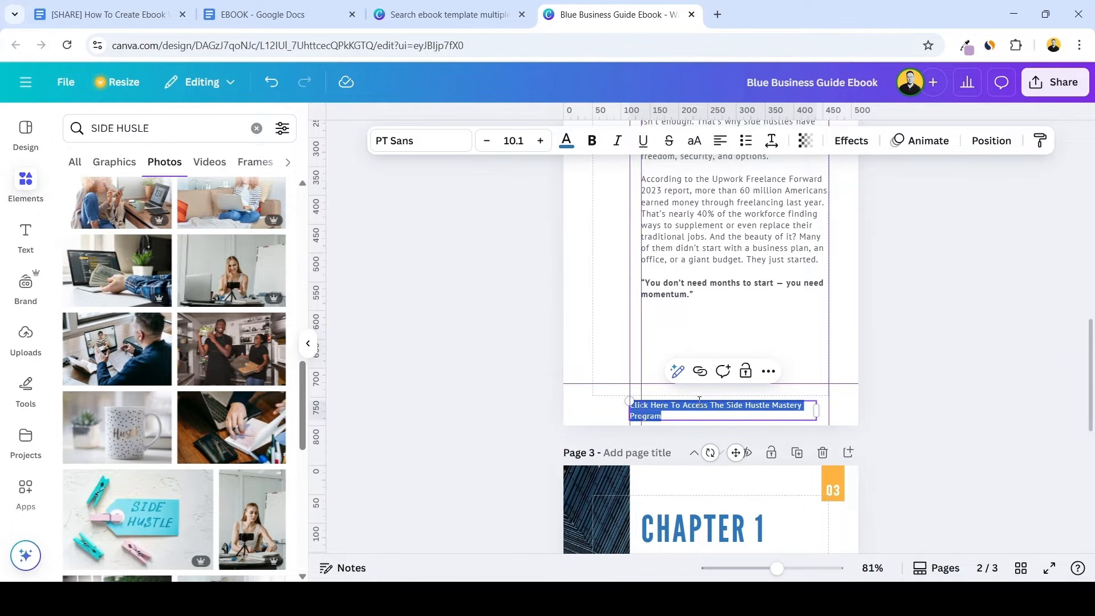
pyautogui.moveTo(699, 399); pyautogui.dragTo(708, 399)
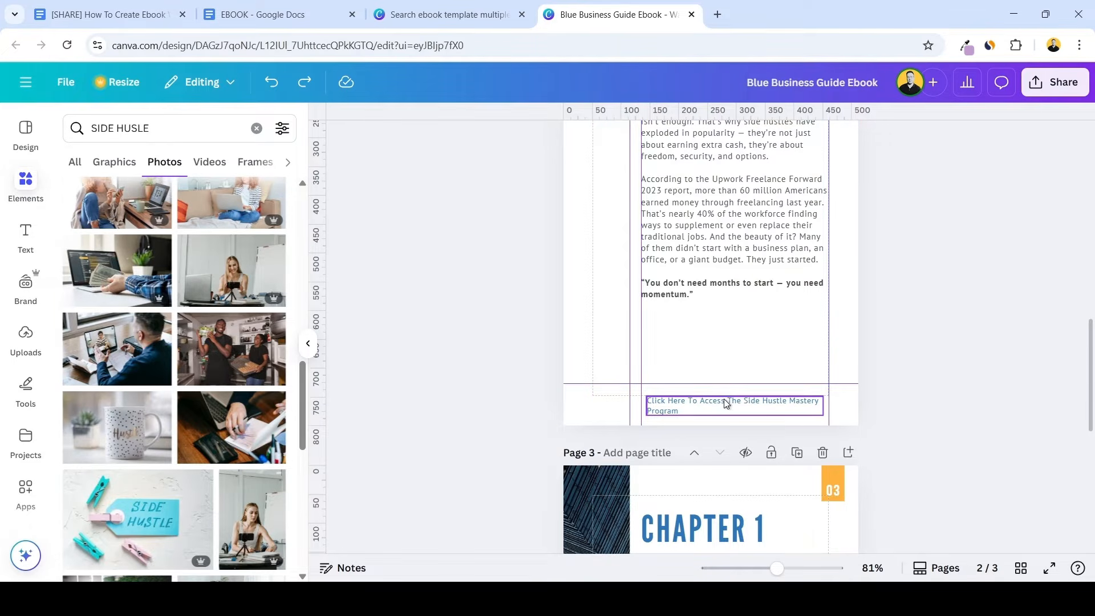
pyautogui.click(723, 399)
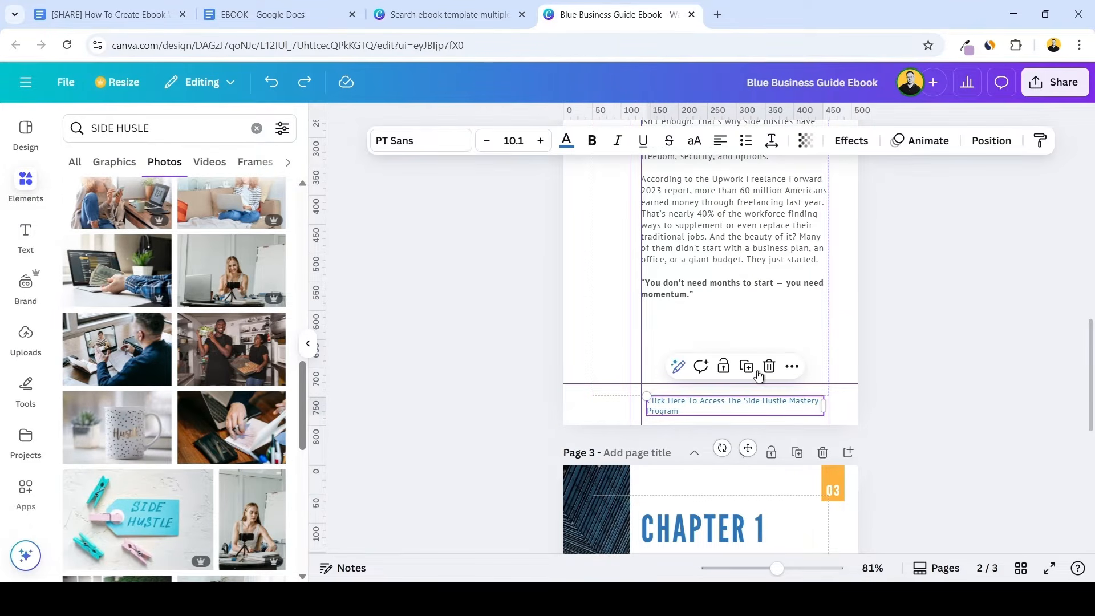
pyautogui.click(792, 366)
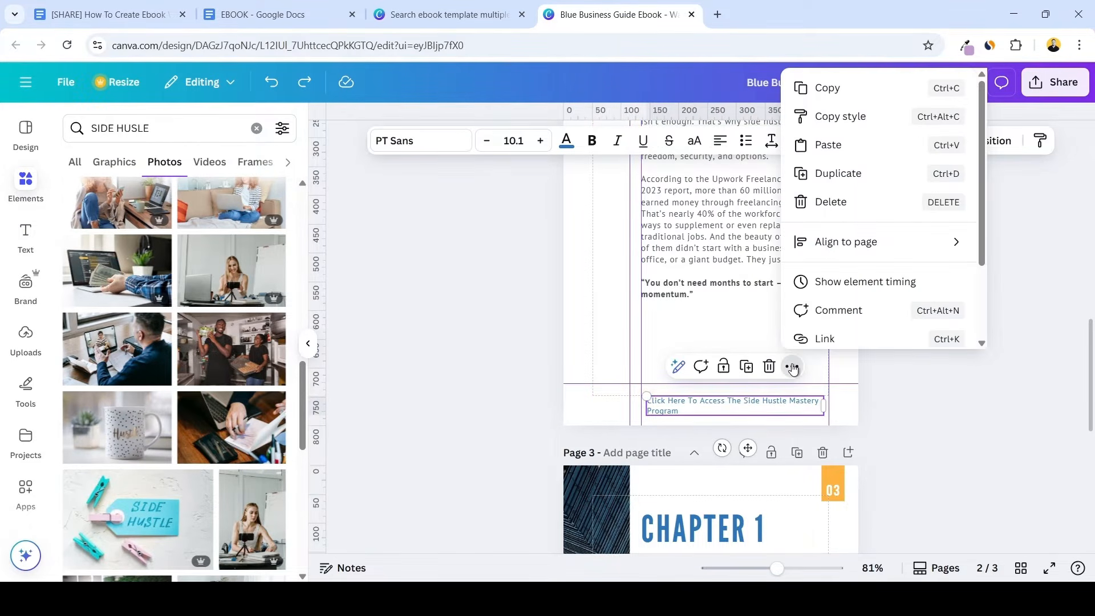
pyautogui.click(827, 338)
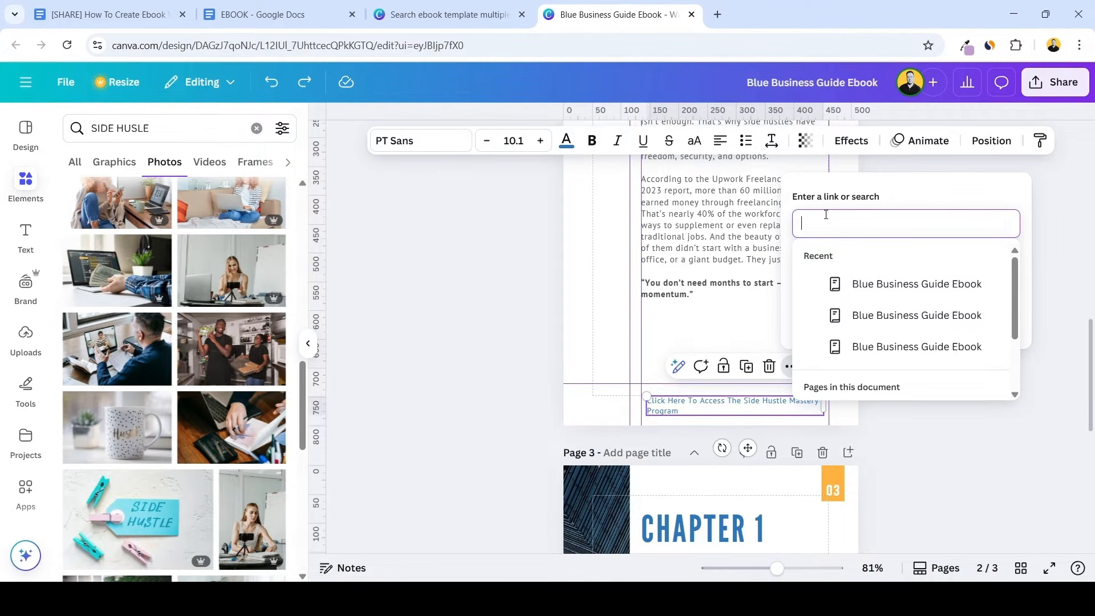
pyautogui.write('WWW.GOOGLE.COM')
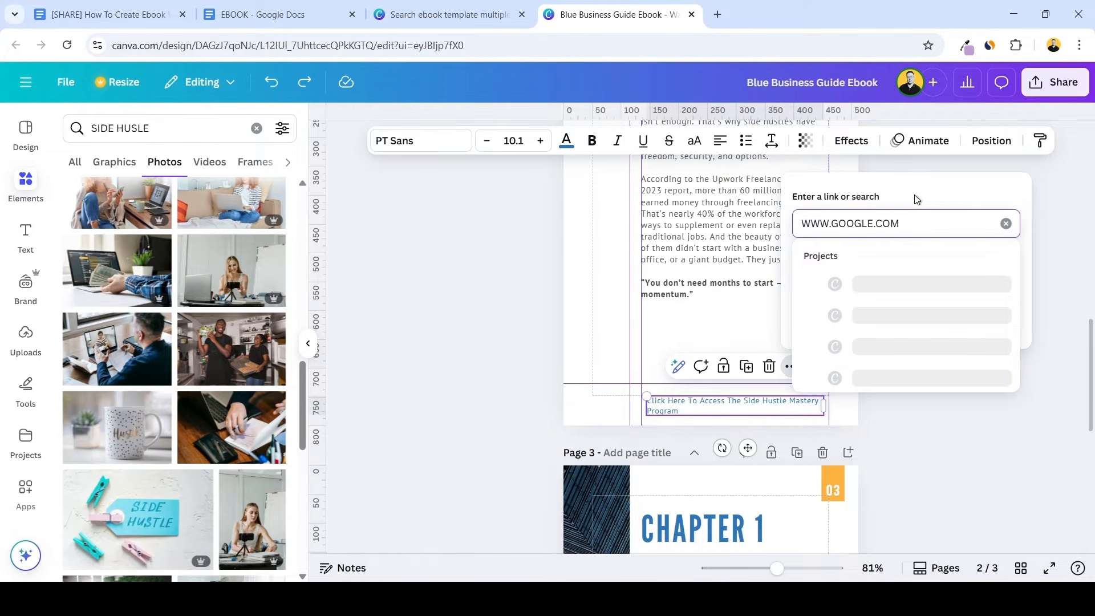
pyautogui.press('Return')
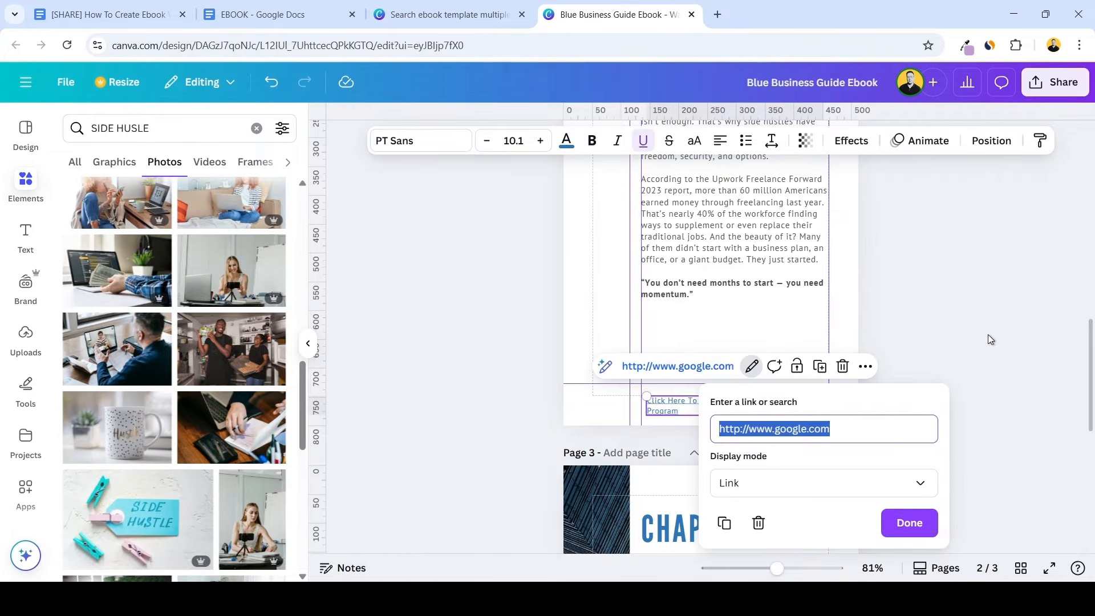
pyautogui.click(917, 521)
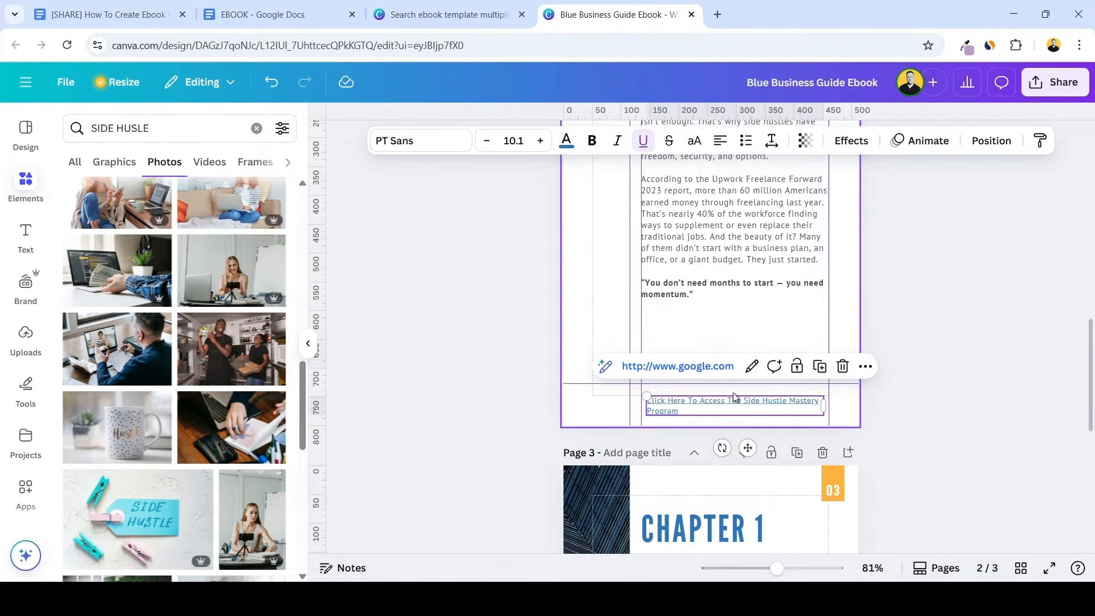
pyautogui.click(776, 409)
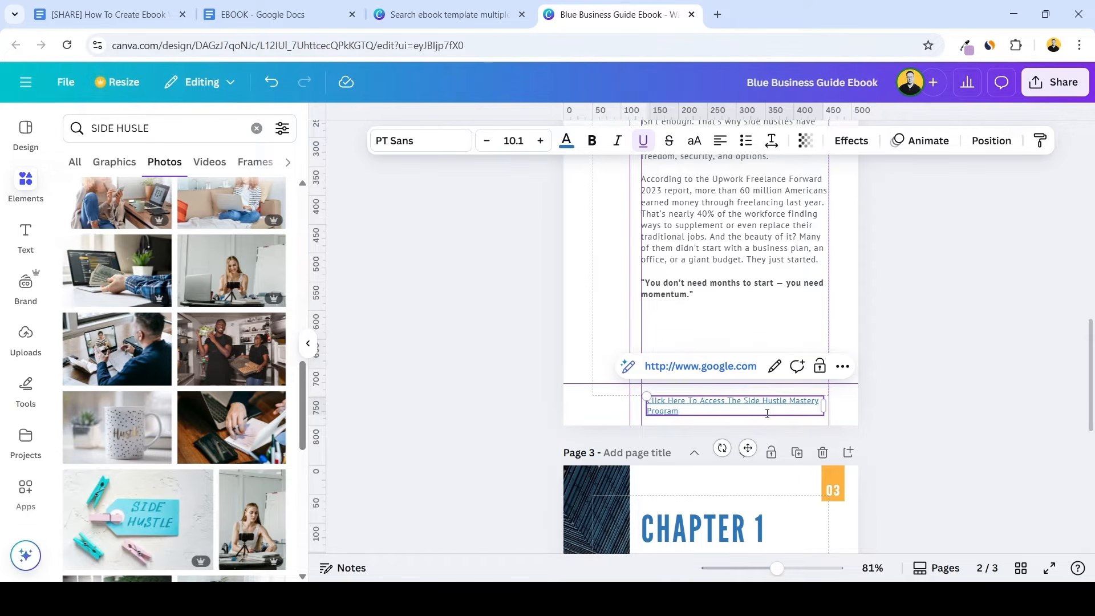
pyautogui.click(896, 409)
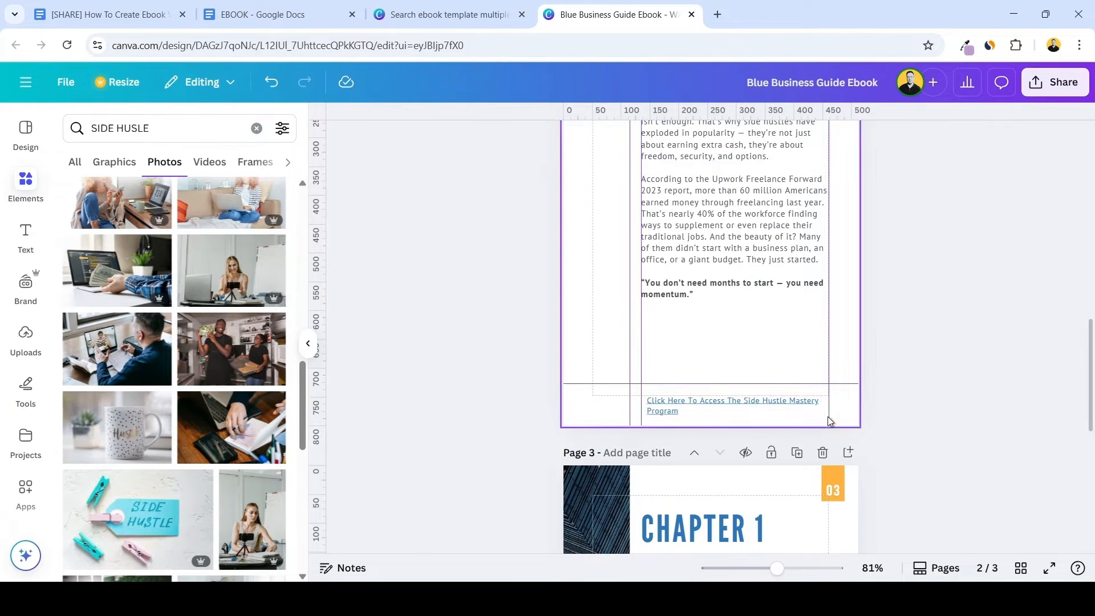
pyautogui.click(759, 415)
pyautogui.scroll(-10, 758, 415)
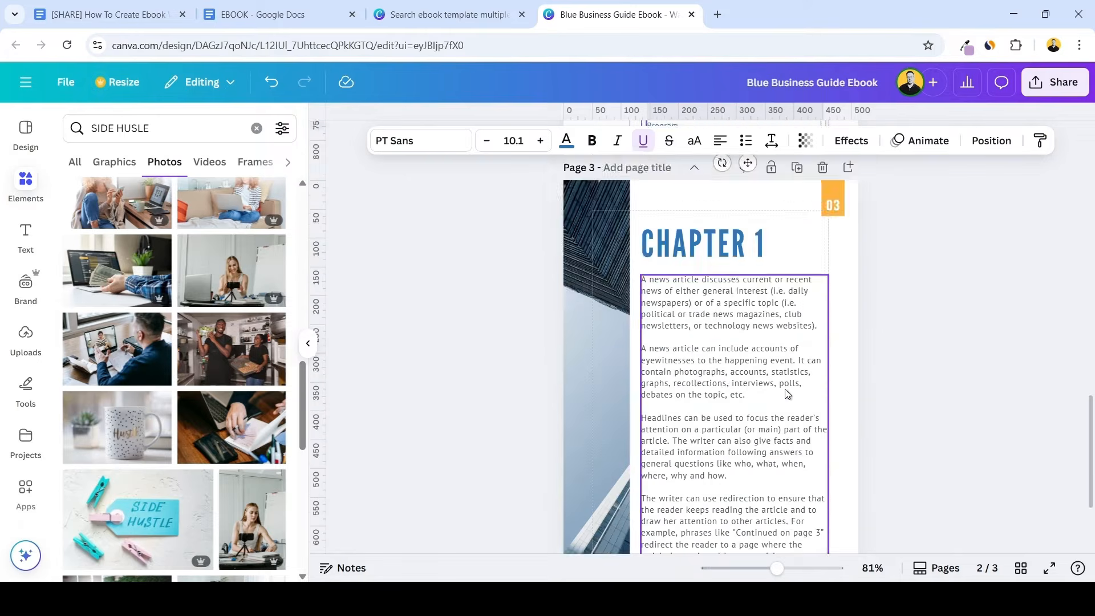
pyautogui.click(733, 473)
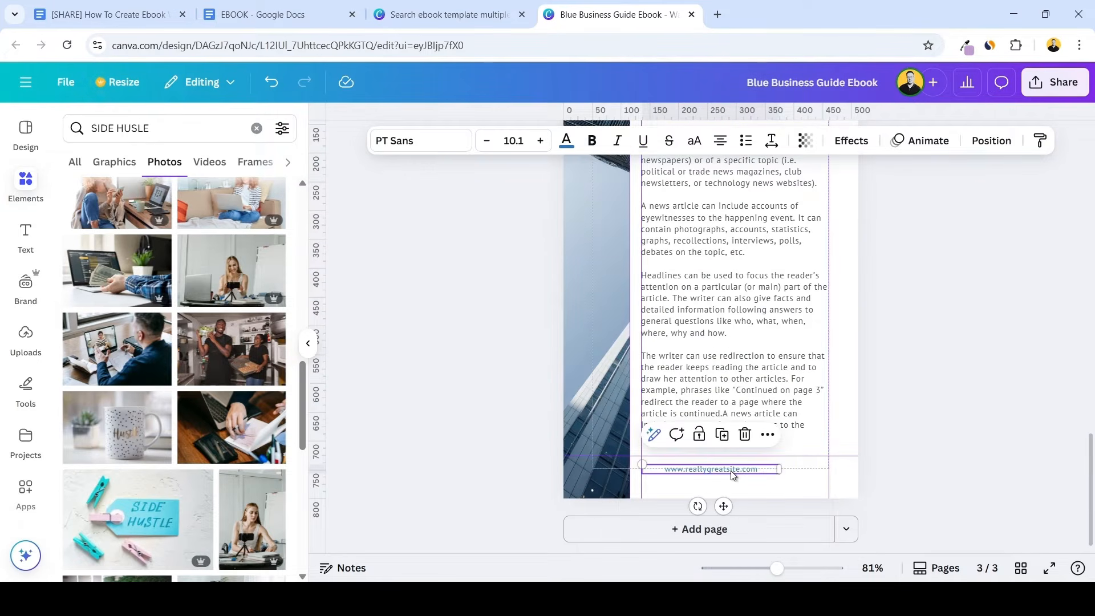
pyautogui.press('Delete')
pyautogui.hotkey('ctrl', 'v')
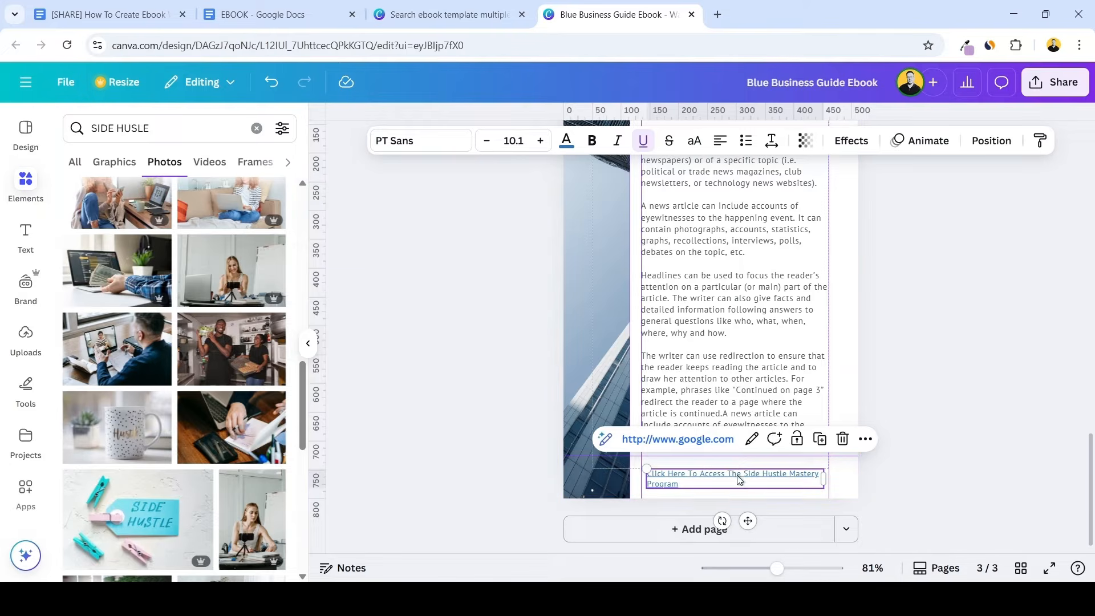
pyautogui.scroll(5, 754, 415)
pyautogui.scroll(6, 754, 415)
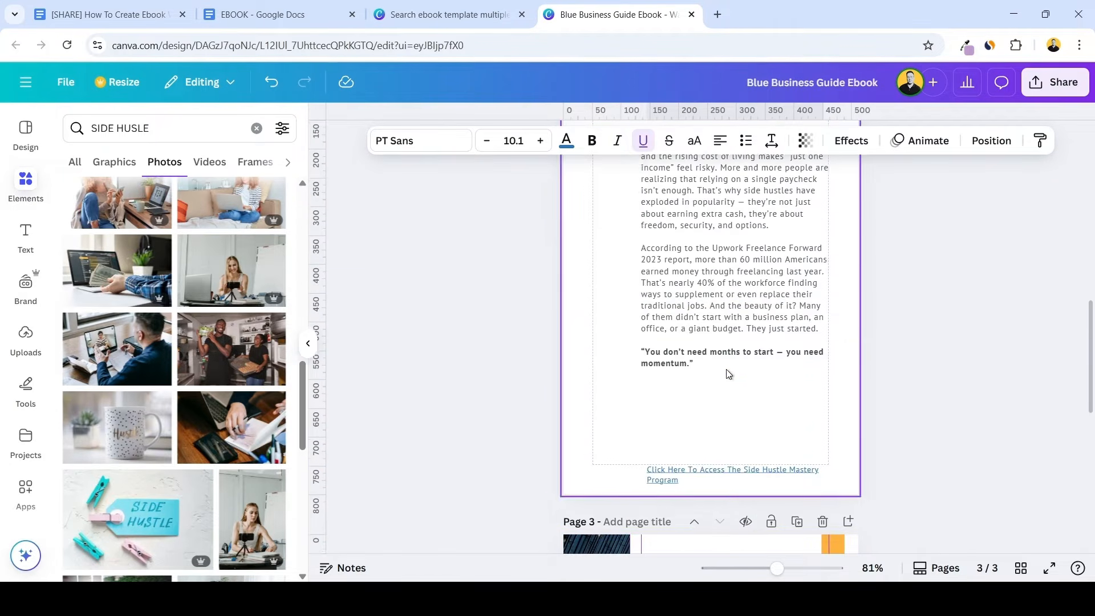
pyautogui.scroll(3, 754, 396)
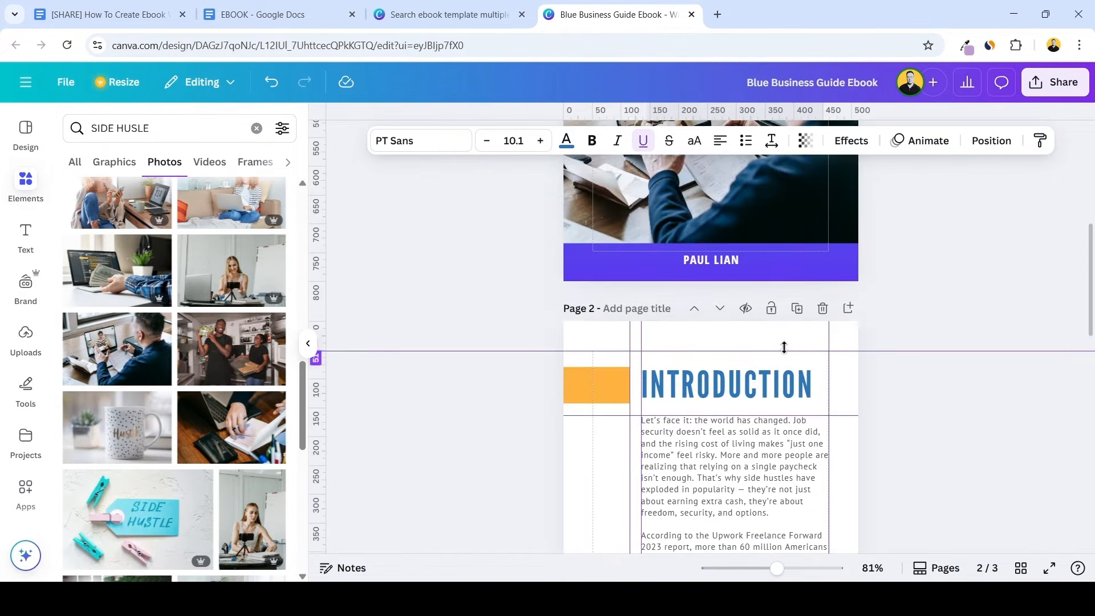
pyautogui.scroll(-9, 798, 353)
pyautogui.scroll(-4, 893, 294)
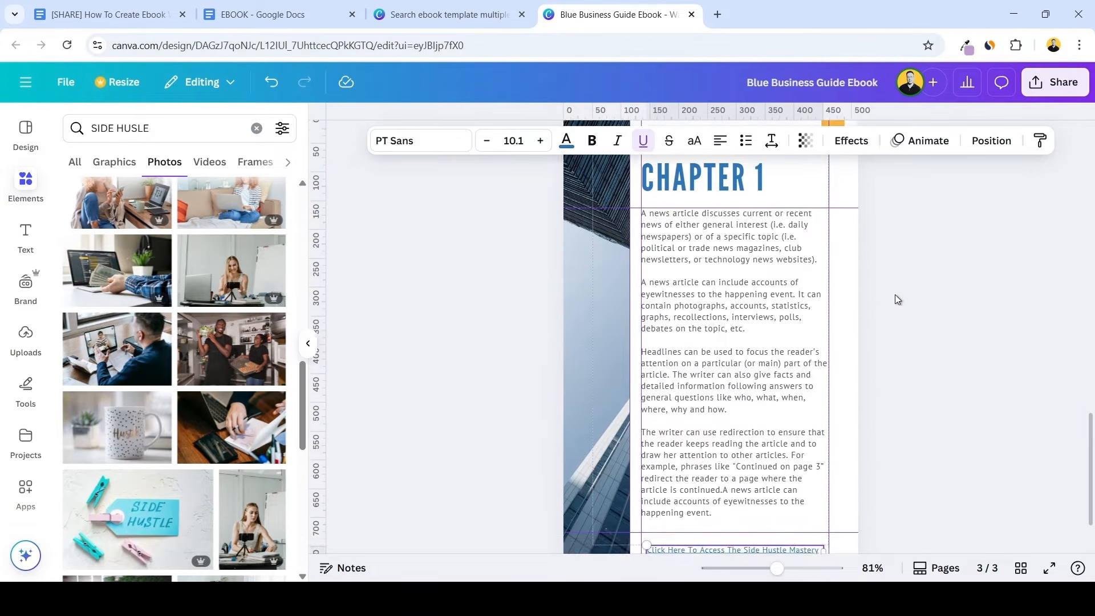
pyautogui.scroll(1, 894, 302)
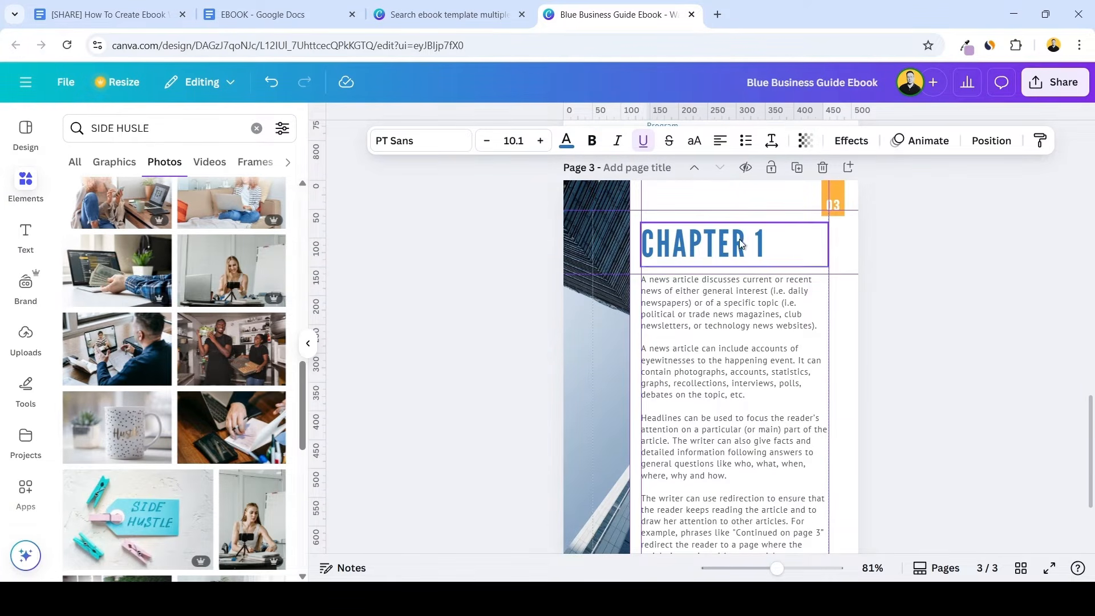
# Switch to the EBOOK document in Google Docs and copy "Day 1: Unlock Your Profitable Idea" from the Chapter 1 heading
pyautogui.click(306, 19)
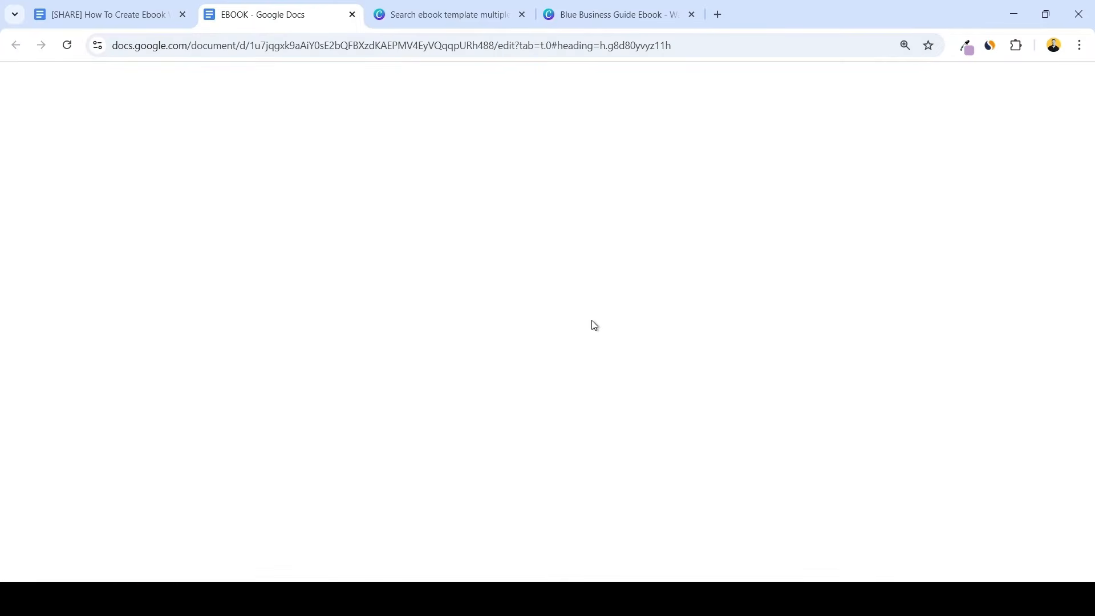
pyautogui.scroll(-10, 695, 290)
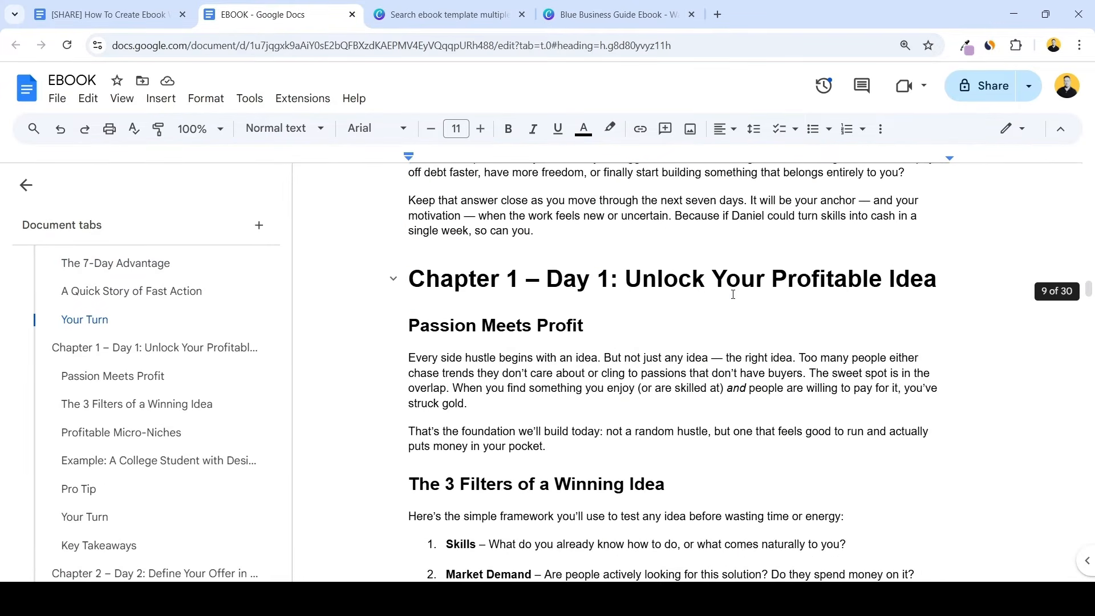
pyautogui.click(547, 279)
pyautogui.moveTo(547, 278); pyautogui.dragTo(937, 274)
pyautogui.hotkey('ctrl', 'c')
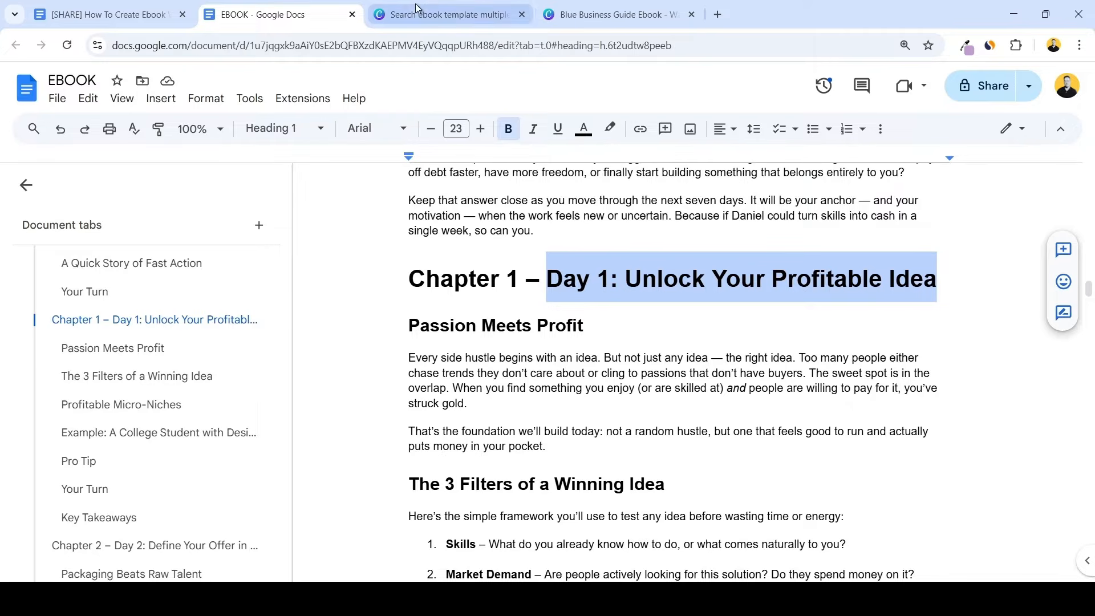
# Back in Canva, replace page 3's "Chapter 1" heading with the copied title, shrinking and raising it to fit two lines above the body
pyautogui.click(616, 14)
pyautogui.hotkey('ctrl', 'v')
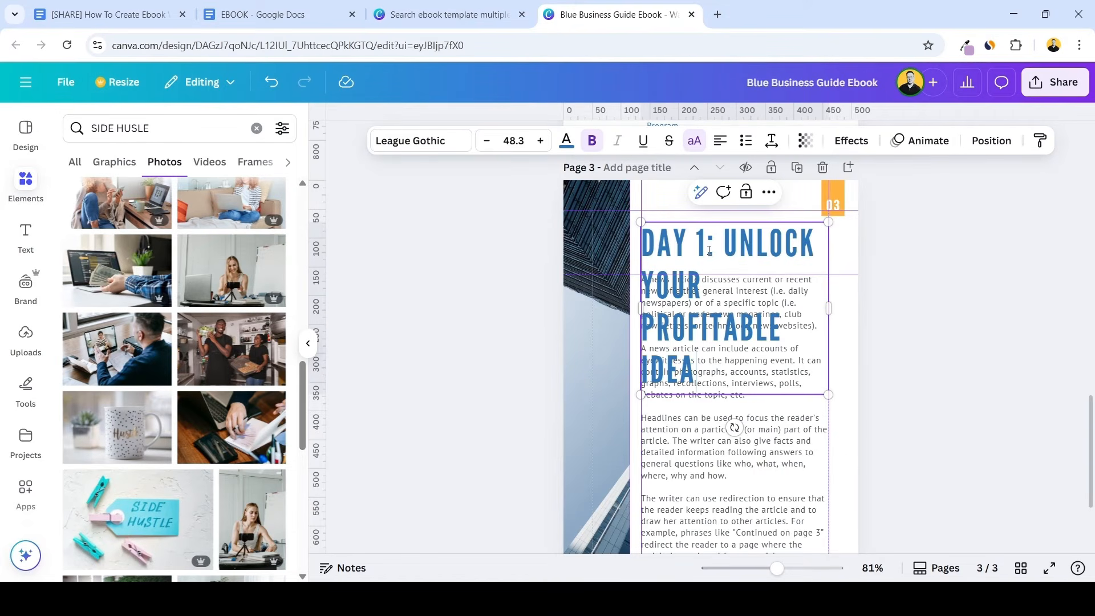
pyautogui.doubleClick(486, 141)
pyautogui.doubleClick(486, 140)
pyautogui.tripleClick(486, 141)
pyautogui.tripleClick(486, 141)
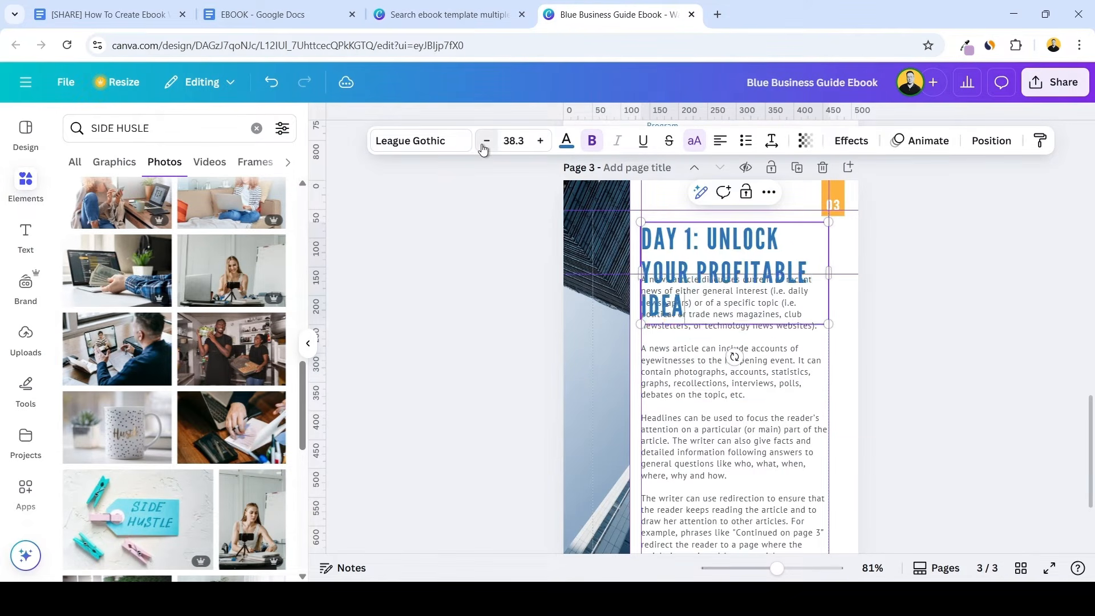
pyautogui.doubleClick(483, 146)
pyautogui.doubleClick(483, 146)
pyautogui.doubleClick(484, 146)
pyautogui.moveTo(709, 238); pyautogui.dragTo(709, 226)
pyautogui.scroll(-2, 697, 388)
pyautogui.click(696, 388)
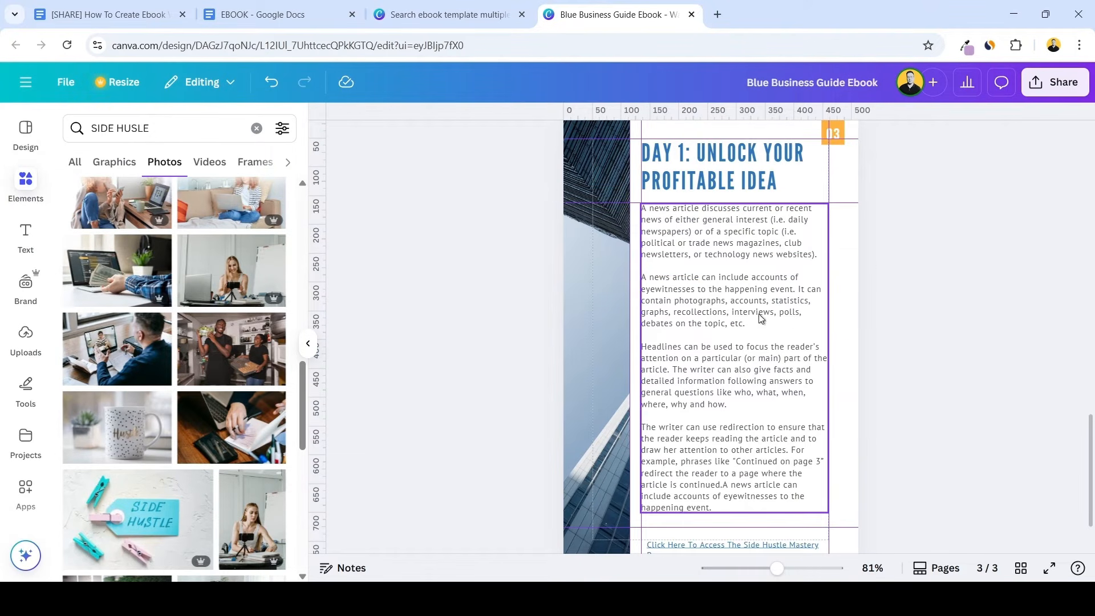
# Switch to the EBOOK document and copy the Chapter 1 text from "Passion Meets Profit" through the end of the Profitable Micro-Niches bullet list
pyautogui.scroll(1, 762, 319)
pyautogui.scroll(-1, 750, 331)
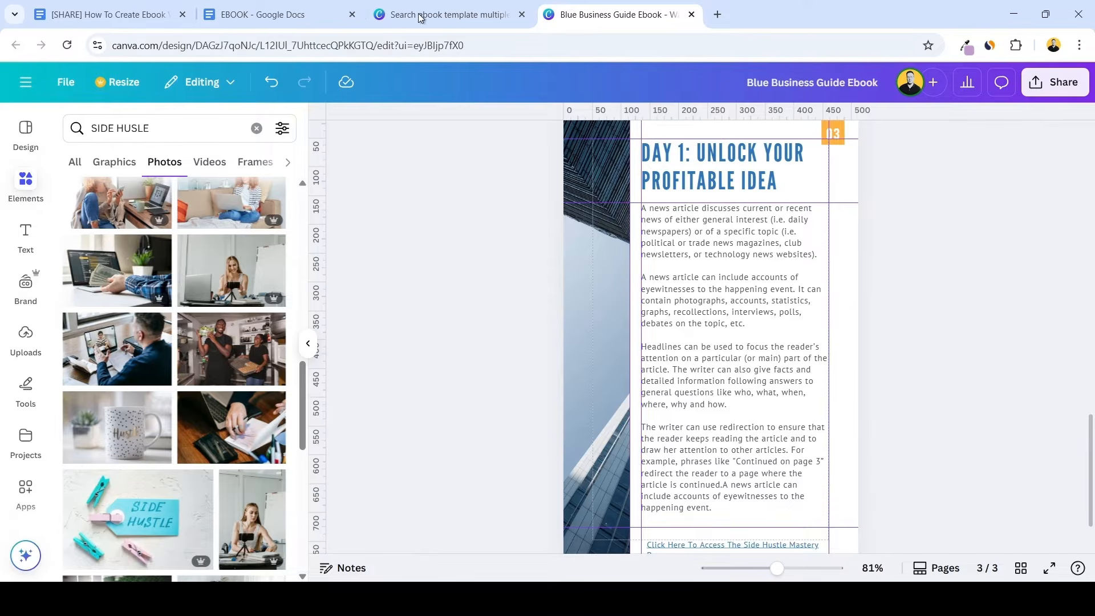
pyautogui.click(257, 14)
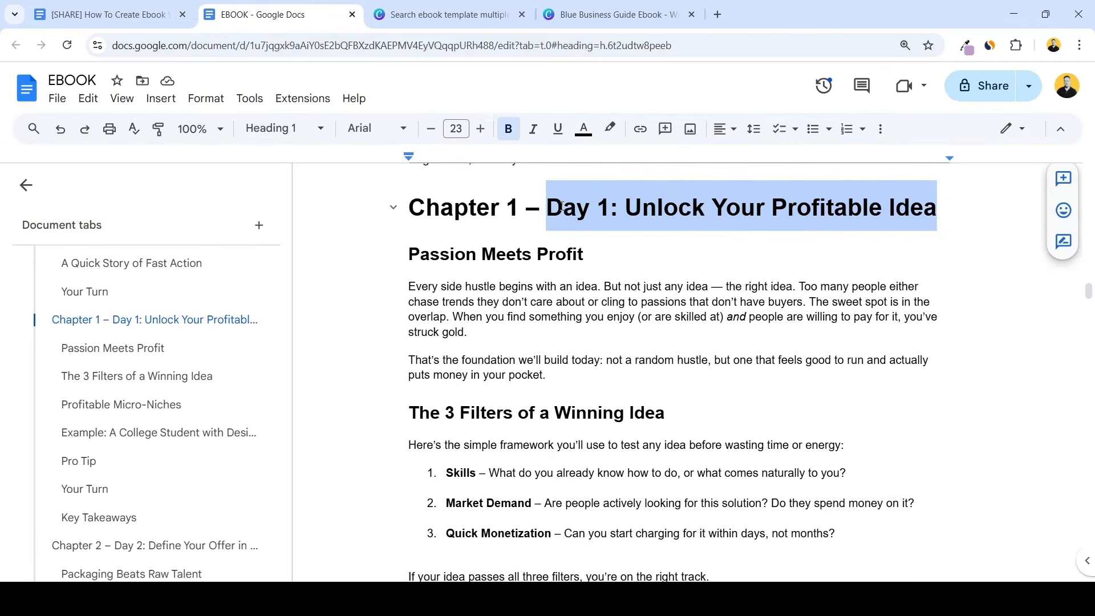
pyautogui.scroll(-1, 562, 206)
pyautogui.scroll(1, 422, 269)
pyautogui.moveTo(412, 261); pyautogui.dragTo(784, 422)
pyautogui.scroll(-1, 721, 501)
pyautogui.scroll(-2, 768, 463)
pyautogui.scroll(-3, 769, 459)
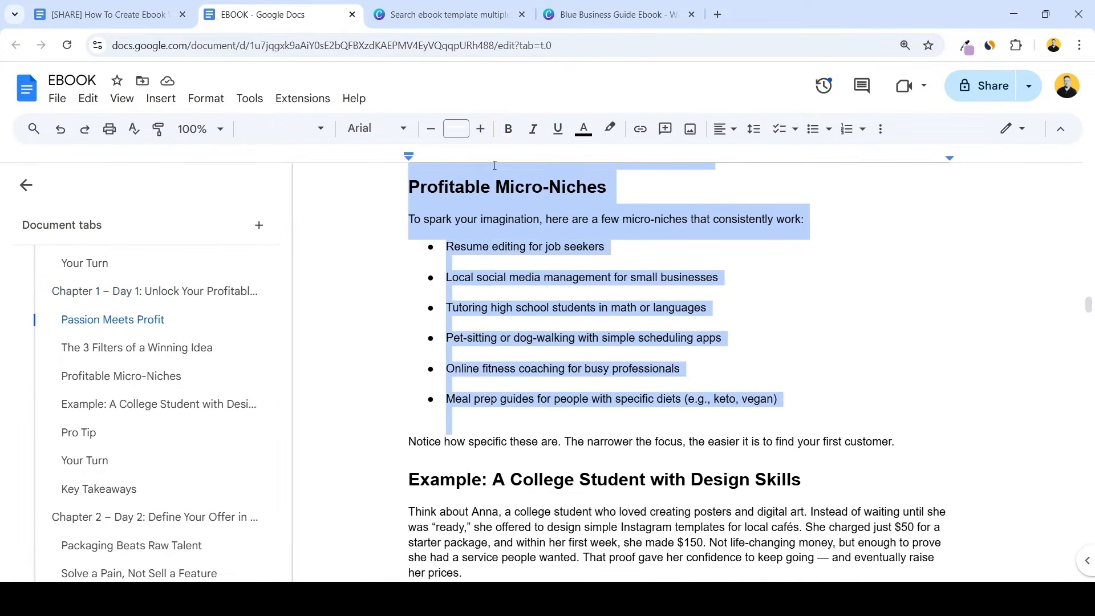
# Back in Canva, replace page 3's placeholder body with the copied chapter text and select all of it
pyautogui.click(587, 15)
pyautogui.hotkey('ctrl', 'v')
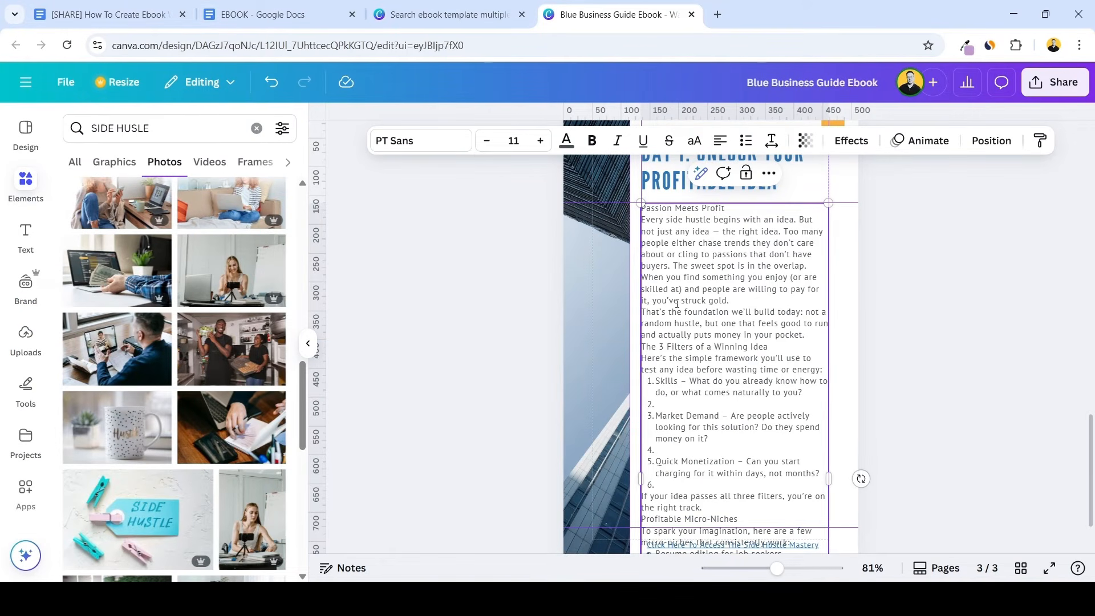
pyautogui.tripleClick(745, 364)
pyautogui.hotkey('ctrl', 'a')
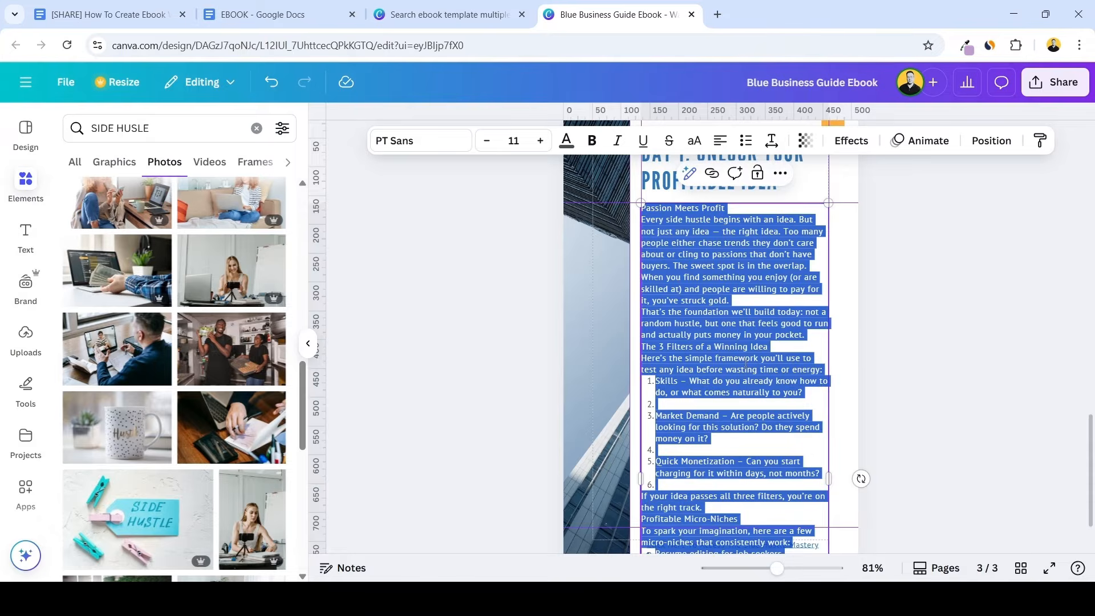
# Clear page 3's body text, switch to the EBOOK document and copy only the two paragraphs under "Passion Meets Profit"
pyautogui.press('BackSpace')
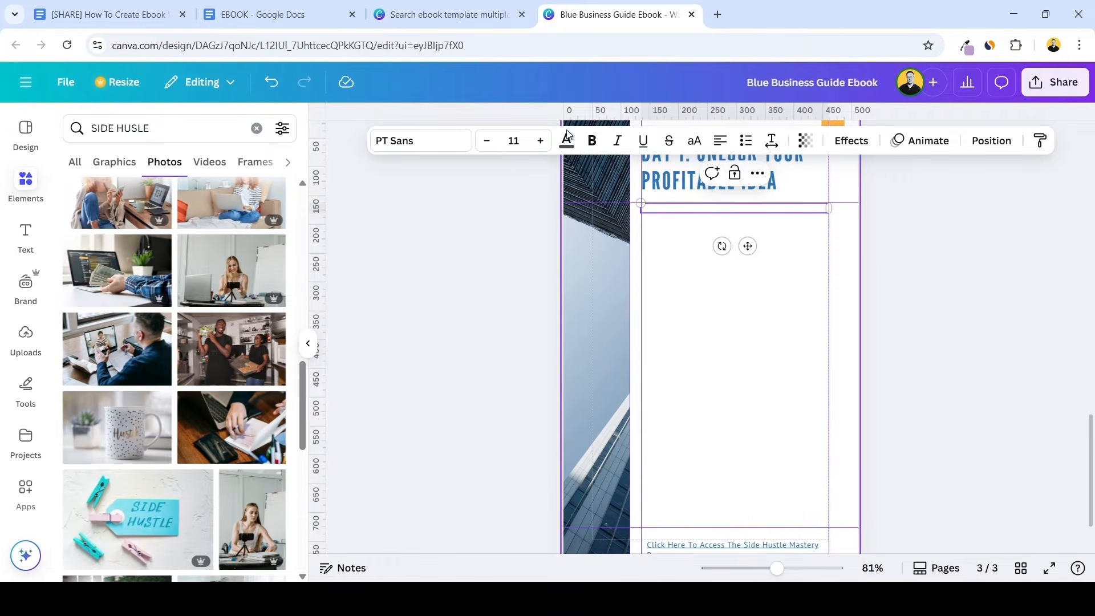
pyautogui.click(316, 18)
pyautogui.scroll(3, 492, 298)
pyautogui.click(498, 316)
pyautogui.scroll(9, 499, 313)
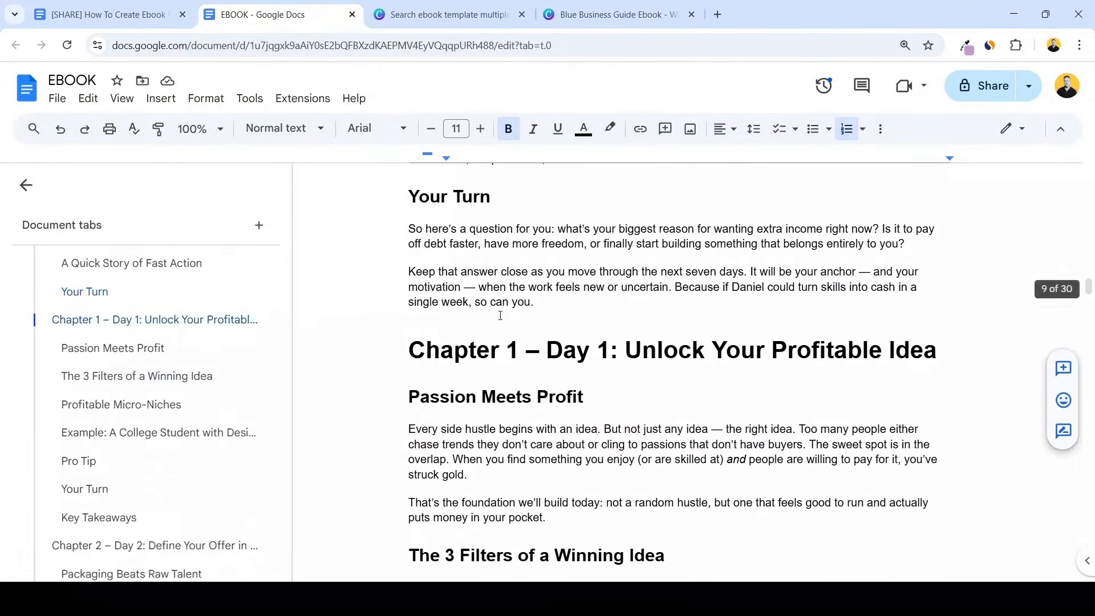
pyautogui.scroll(3, 498, 308)
pyautogui.scroll(-14, 456, 285)
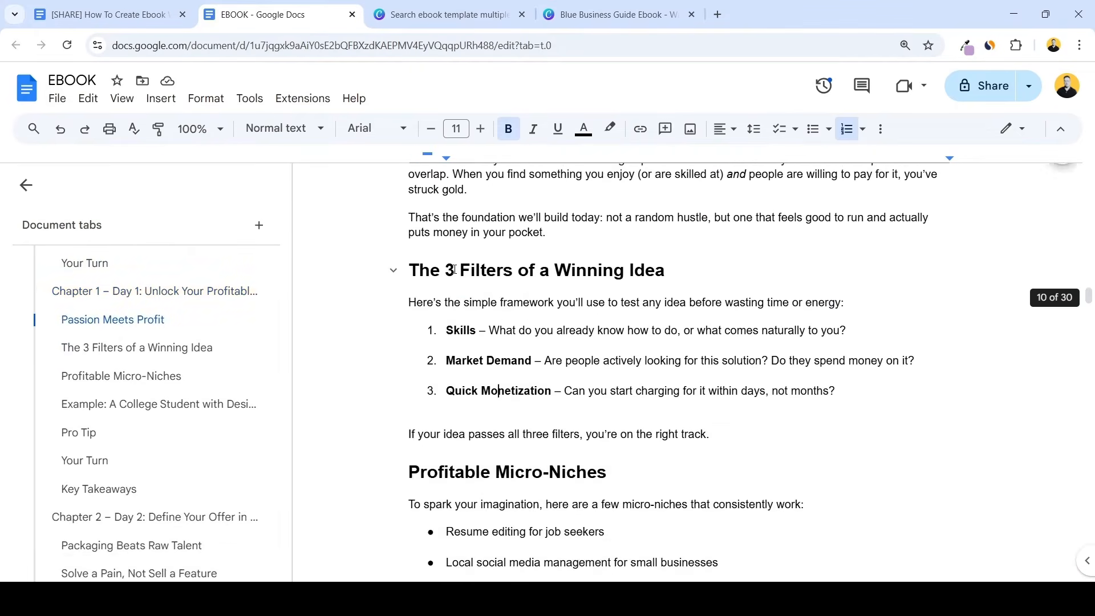
pyautogui.scroll(5, 425, 264)
pyautogui.moveTo(410, 285); pyautogui.dragTo(617, 377)
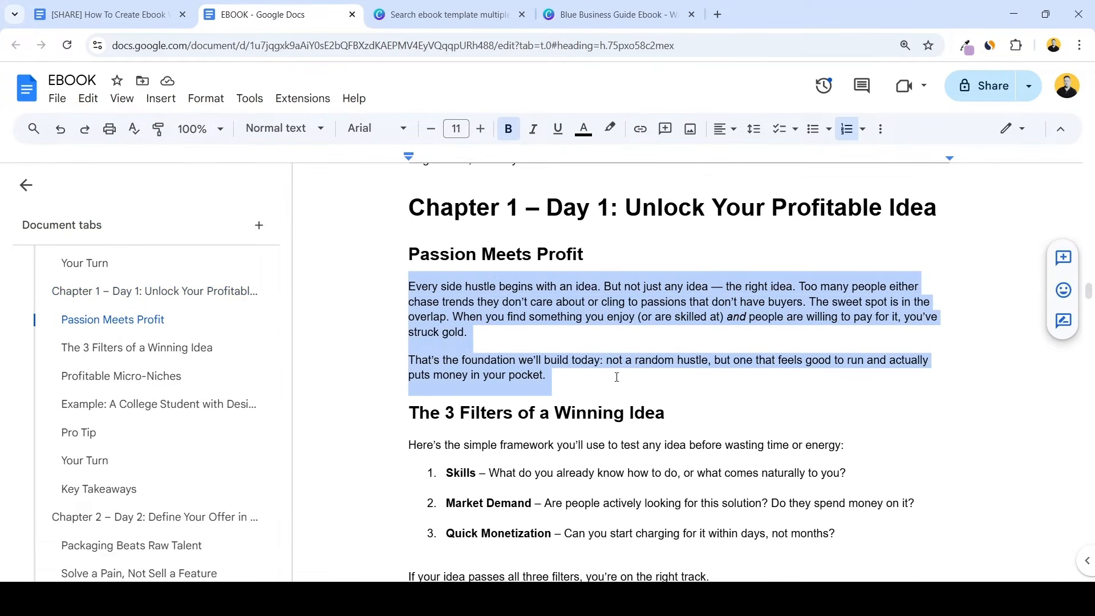
# Back in Canva, paste the two paragraphs into page 3's body and separate them with a blank line
pyautogui.click(606, 351)
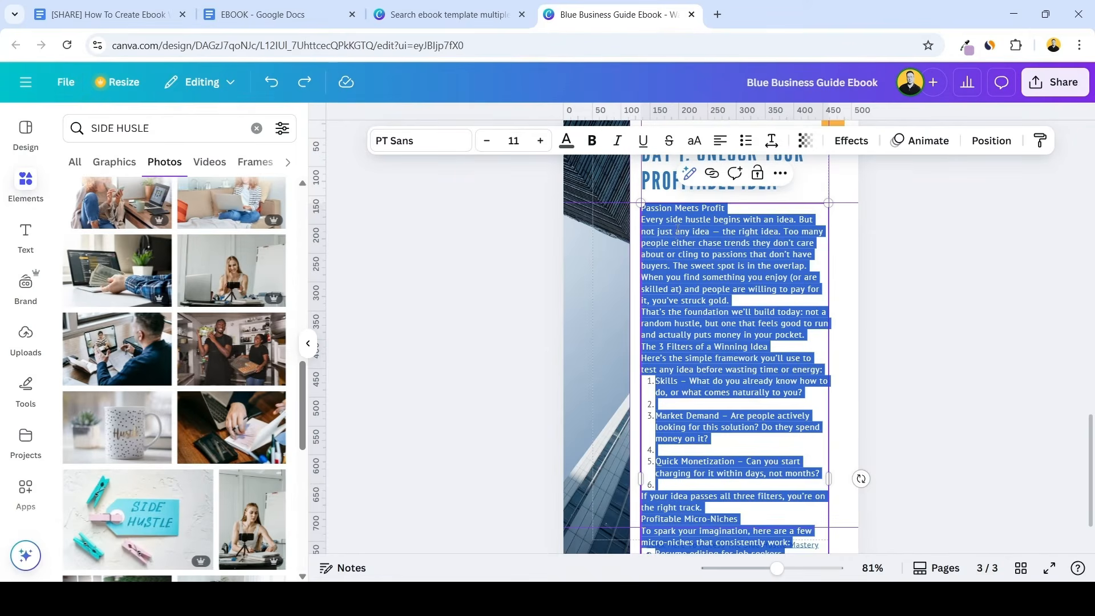
pyautogui.write('Every side hustle begins with an idea. But not just any idea – the right idea. Too many people either chase trends they don’t care about or cling to passions that don’t have buyers. The sweet spot is in the overlap. When you find something you enjoy (or are skilled at) and people are willing to pay for it, you’ve struck gold. That’s the foundation we’ll build today: not a random hustle, but one that feels good to run and actually puts money in your pocket.')
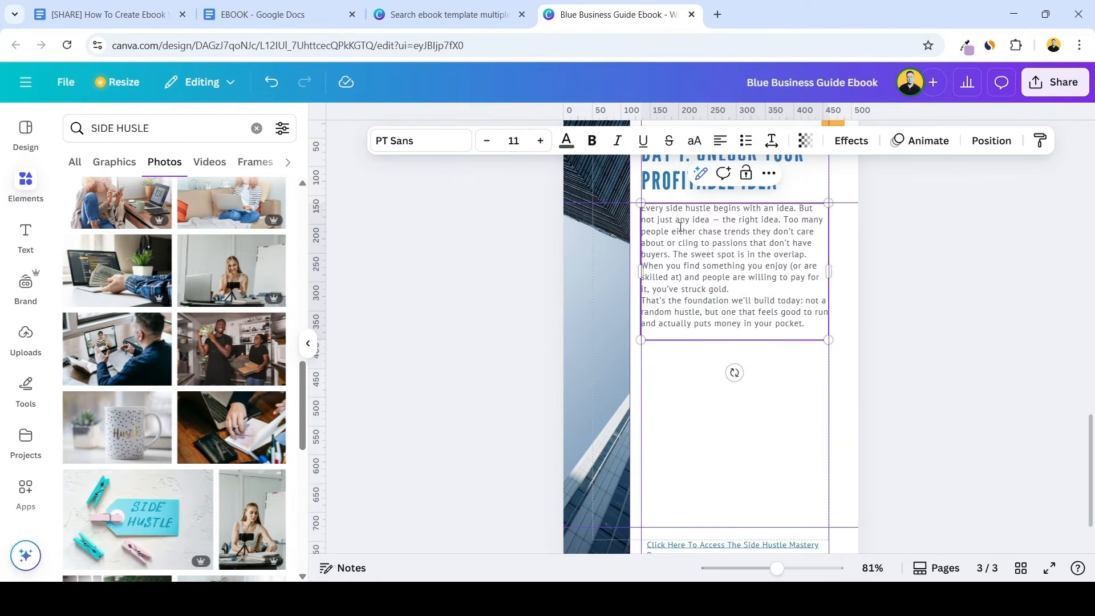
pyautogui.click(741, 286)
pyautogui.press('Return')
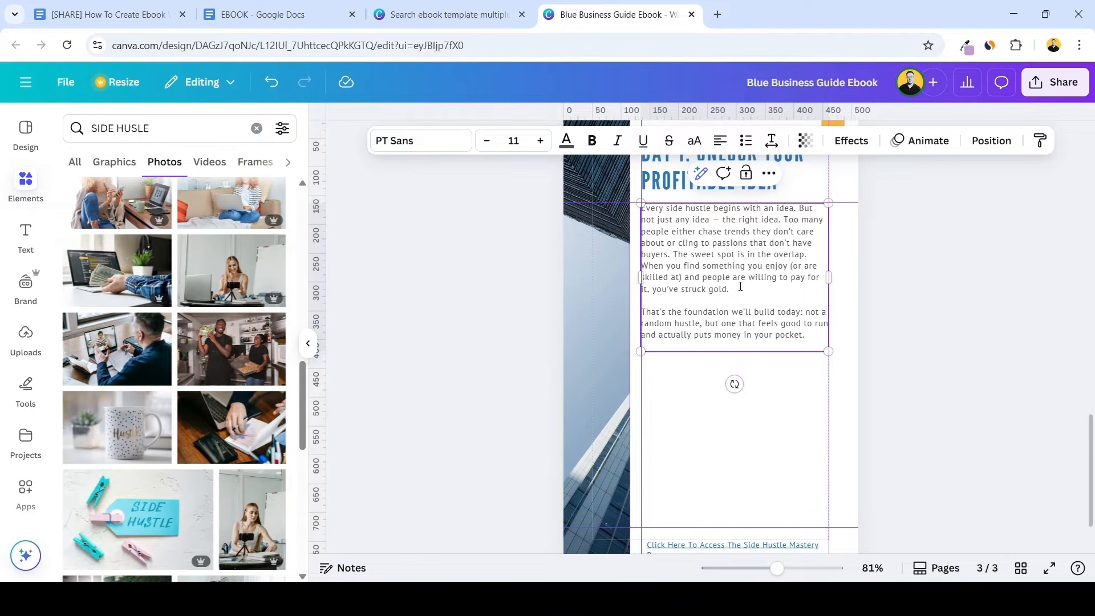
pyautogui.click(783, 366)
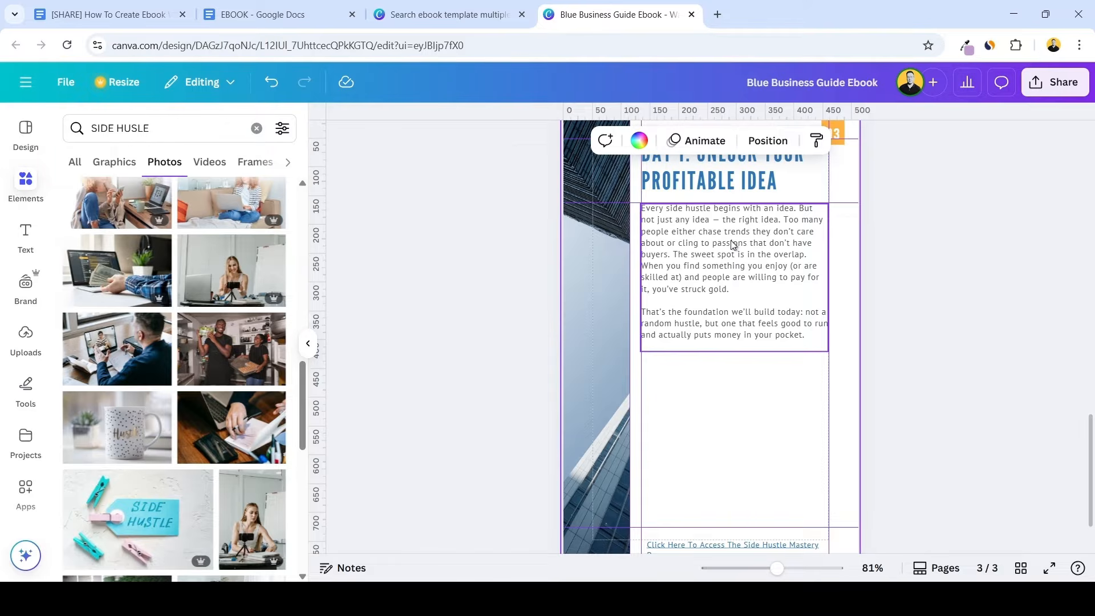
# Move page 3's body text down and place a duplicate of the chapter title between the title and the body
pyautogui.click(759, 236)
pyautogui.moveTo(772, 229); pyautogui.dragTo(772, 268)
pyautogui.scroll(1, 771, 268)
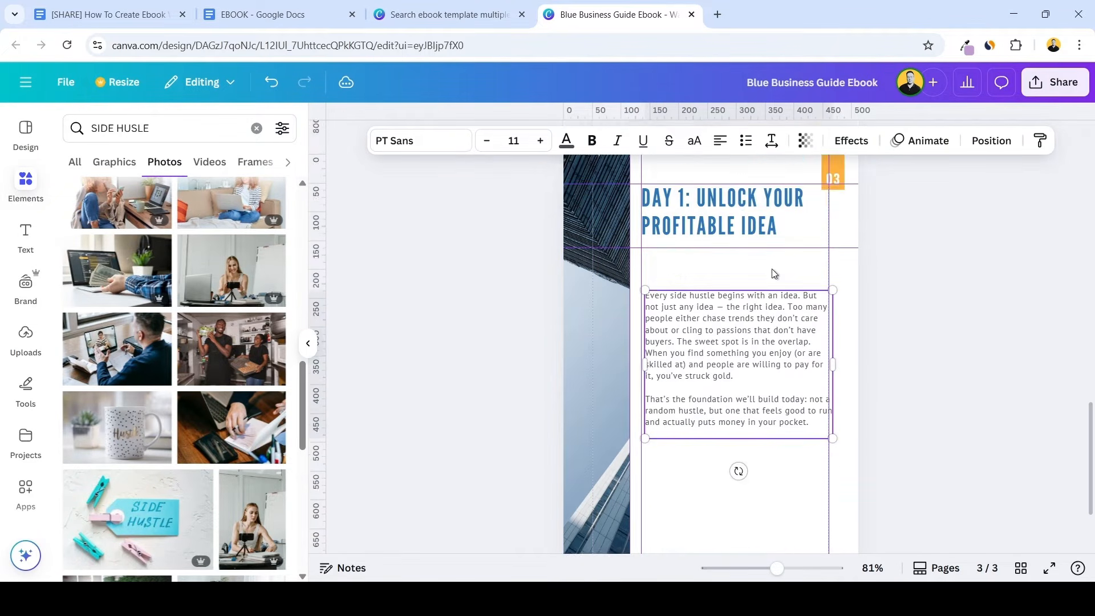
pyautogui.scroll(2, 773, 270)
pyautogui.click(739, 301)
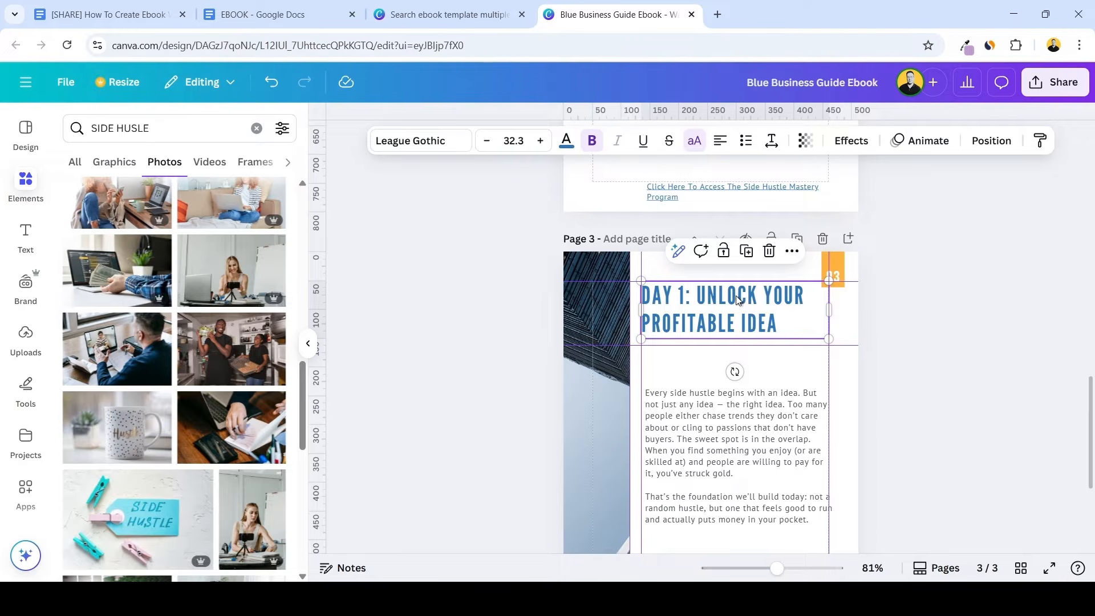
pyautogui.hotkey('ctrl', 'd')
pyautogui.moveTo(717, 423); pyautogui.dragTo(712, 451)
pyautogui.moveTo(663, 362); pyautogui.dragTo(663, 384)
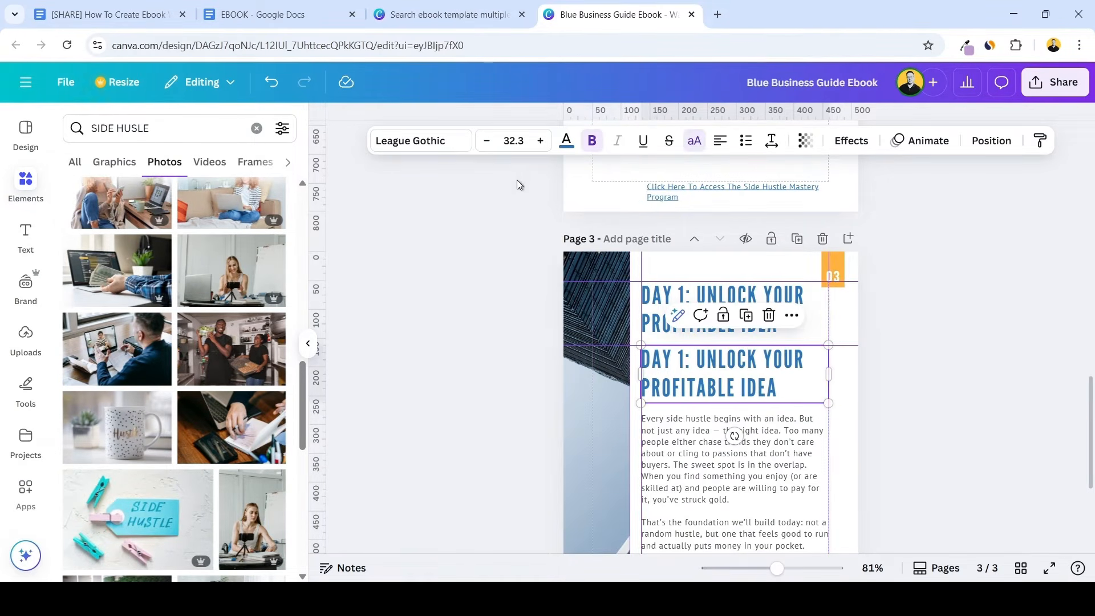
# Reduce the duplicated title's font size to 20.3 and turn off its uppercase formatting
pyautogui.click(484, 141)
pyautogui.click(484, 141)
pyautogui.click(484, 141)
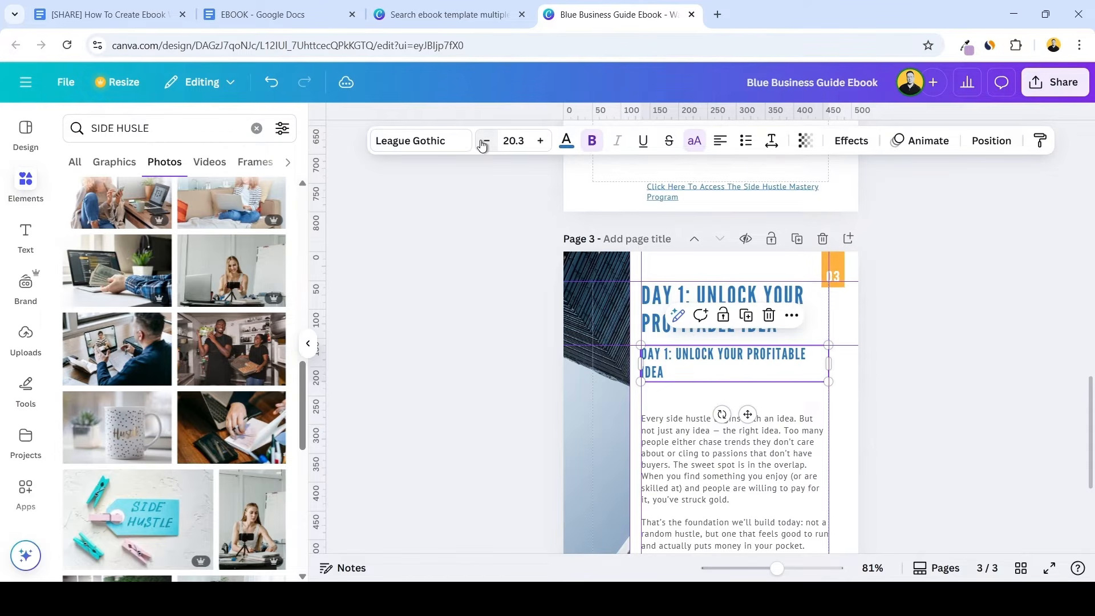
pyautogui.click(694, 141)
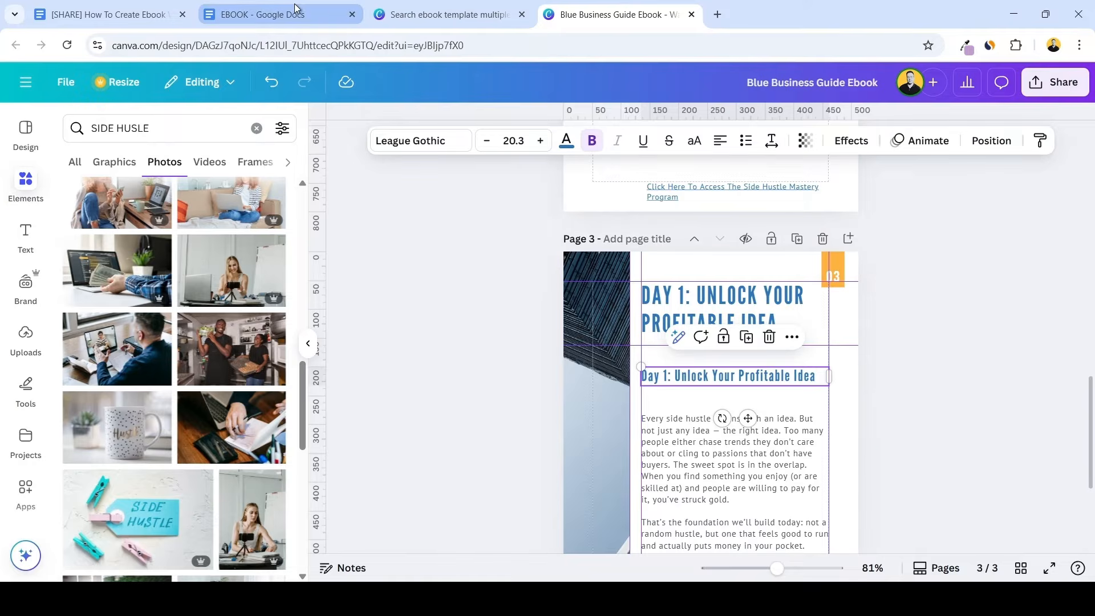
# Switch to the EBOOK document and copy the "Passion Meets Profit" heading
pyautogui.click(318, 13)
pyautogui.moveTo(407, 251); pyautogui.dragTo(597, 258)
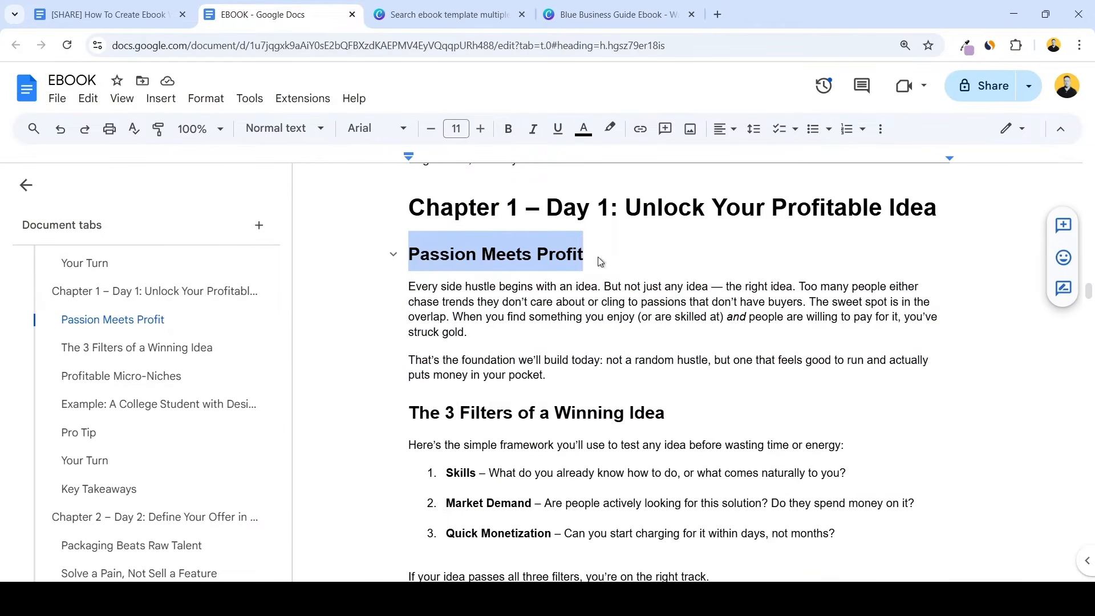
pyautogui.hotkey('ctrl', 'c')
# Back in Canva, replace the duplicated title with "Passion Meets Profit" and move the body text up closer beneath it
pyautogui.click(613, 14)
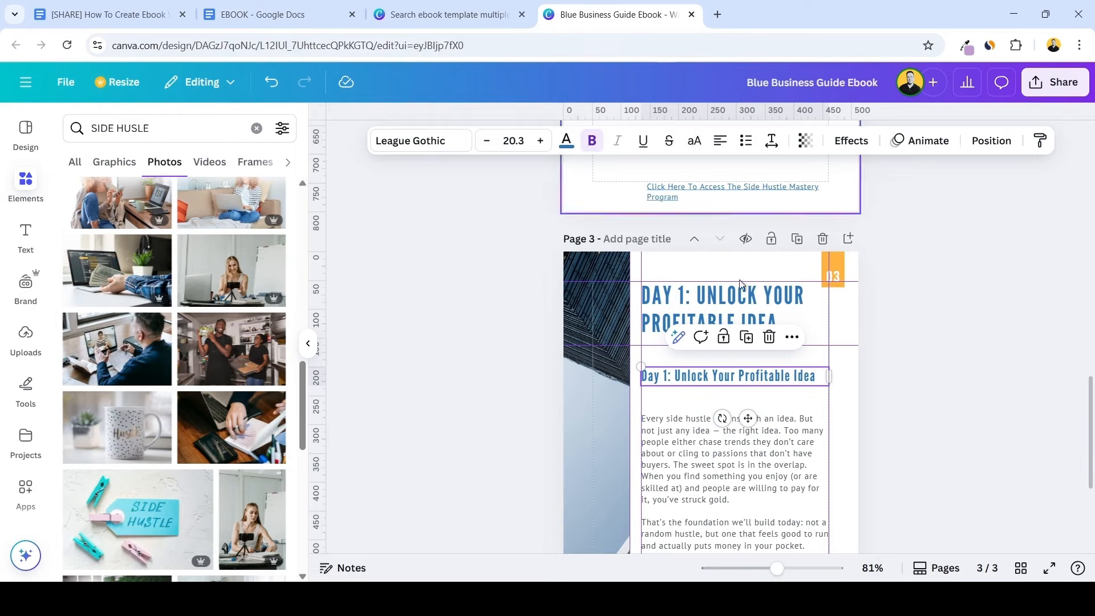
pyautogui.doubleClick(701, 377)
pyautogui.hotkey('ctrl', 'v')
pyautogui.moveTo(710, 422); pyautogui.dragTo(710, 406)
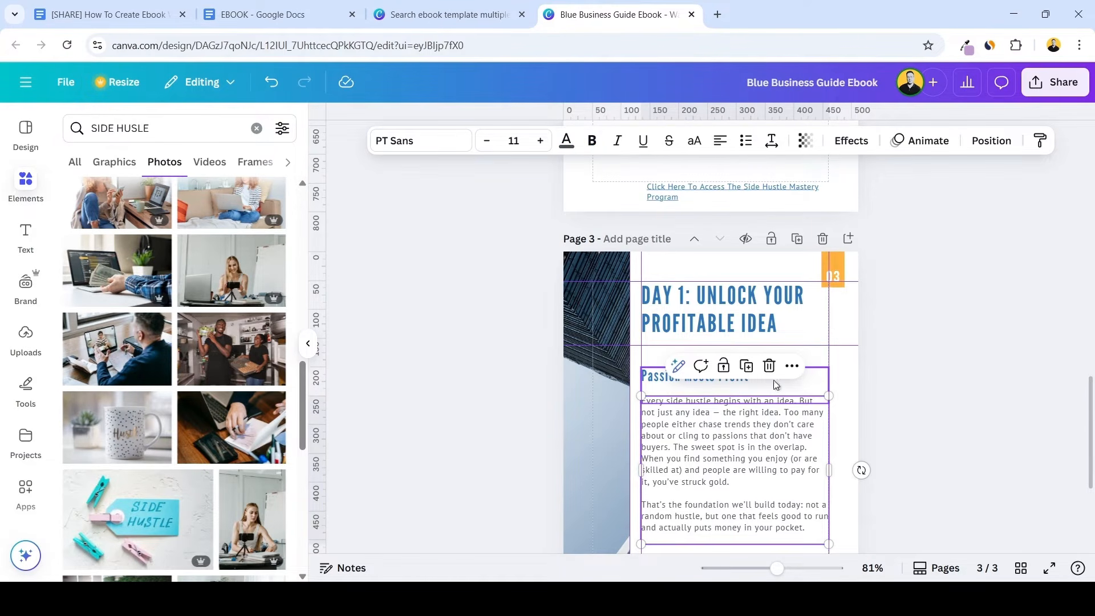
pyautogui.click(795, 341)
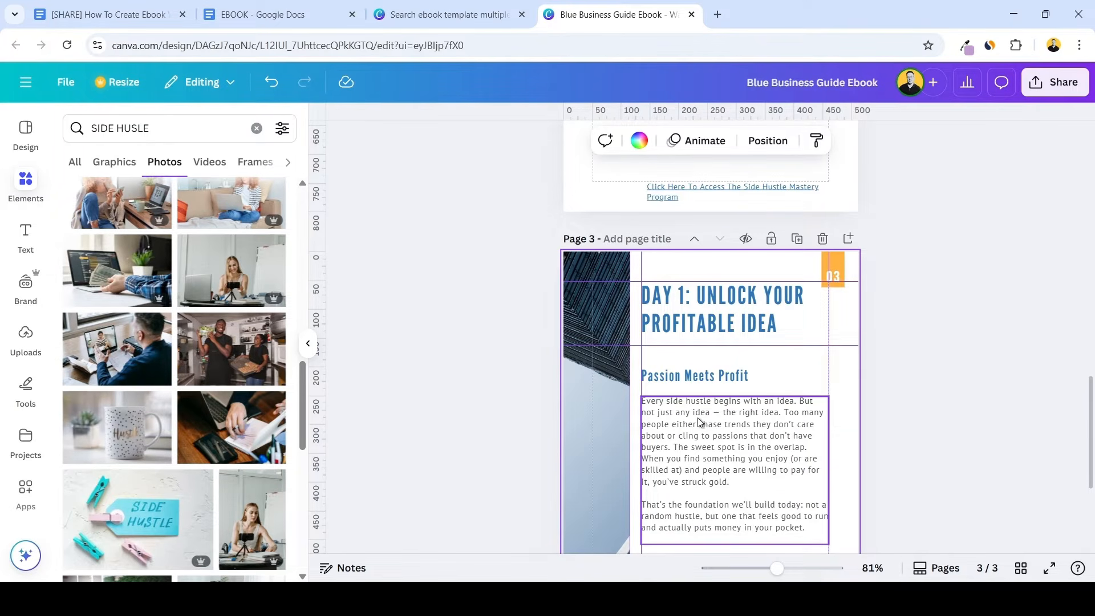
# Group the "Passion Meets Profit" subheading with its body text and nudge the group slightly down
pyautogui.click(771, 388)
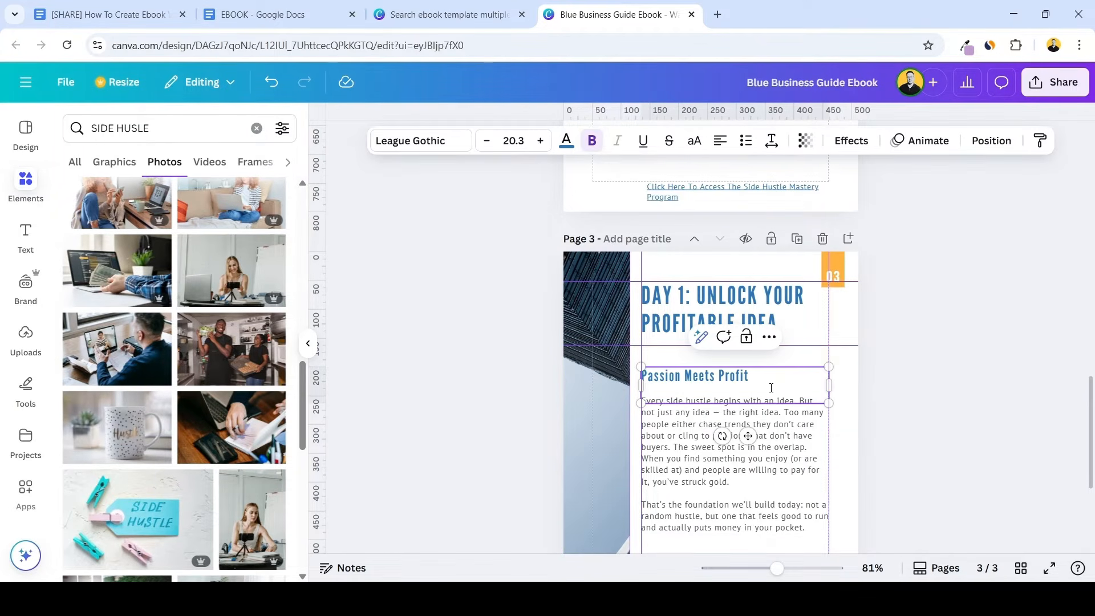
pyautogui.keyDown('shift'); pyautogui.click(794, 422); pyautogui.keyUp('shift')
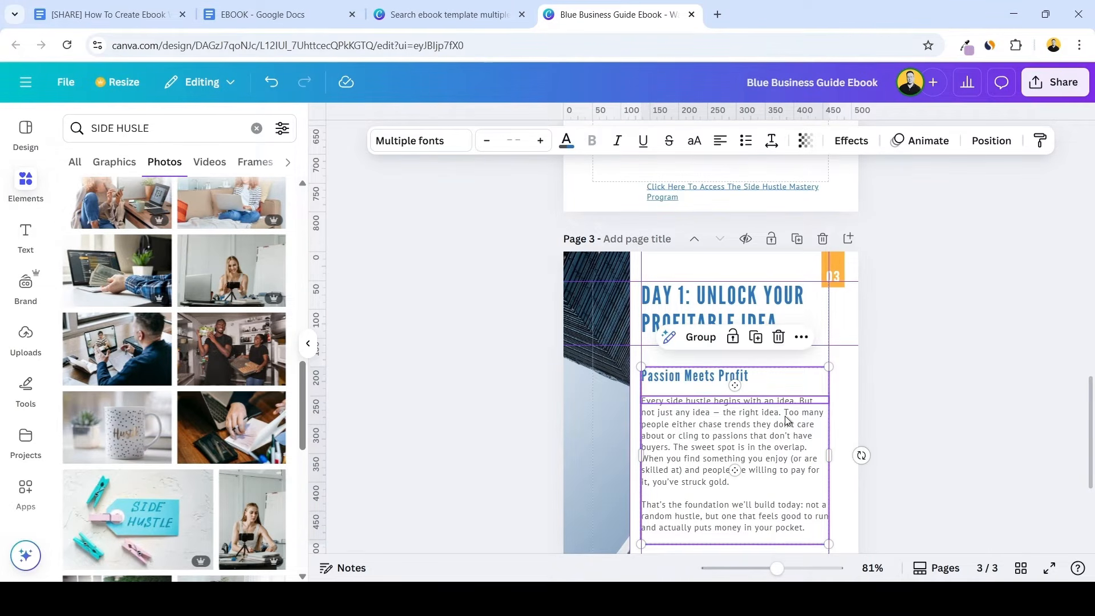
pyautogui.rightClick(784, 416)
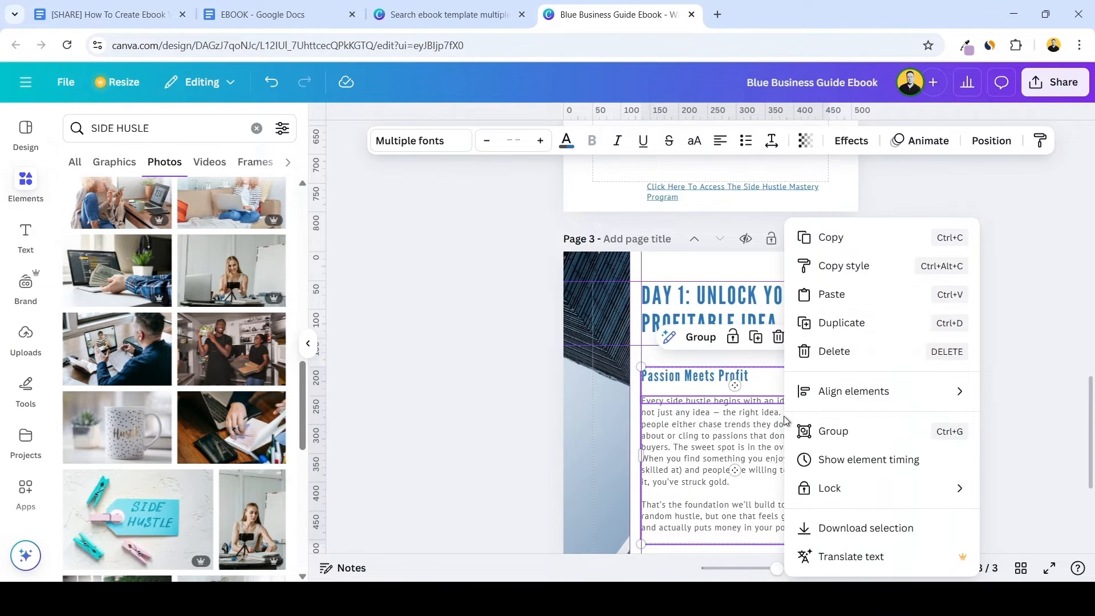
pyautogui.click(833, 431)
pyautogui.moveTo(753, 419)
pyautogui.mouseDown()
pyautogui.moveTo(768, 456)
pyautogui.moveTo(732, 425)
pyautogui.moveTo(739, 434)
pyautogui.mouseUp()
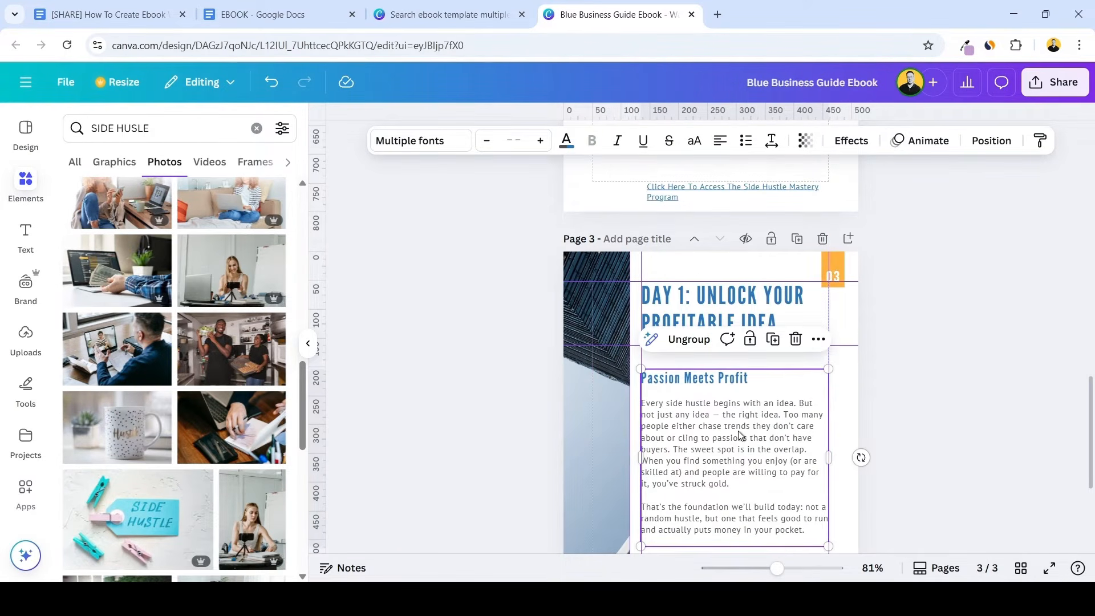
# Try to reuse the "Passion Meets Profit" group by placing a copy of it on page 3
pyautogui.scroll(-2, 739, 434)
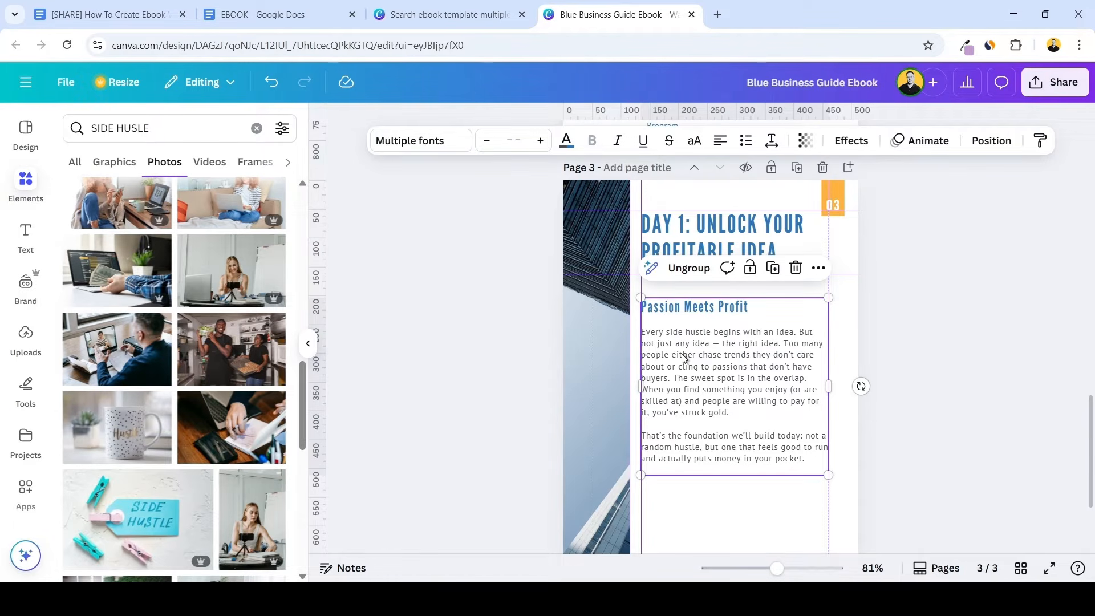
pyautogui.hotkey('ctrl', 'v')
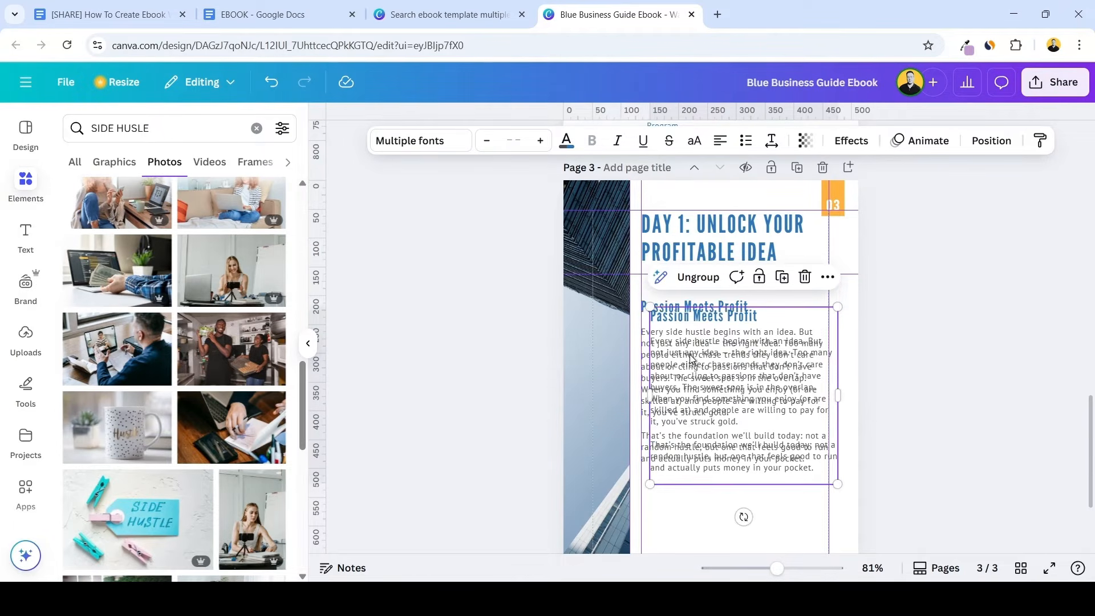
pyautogui.press('Delete')
pyautogui.moveTo(727, 349); pyautogui.dragTo(729, 471)
pyautogui.press('Escape')
# Add the side hustle photo of a woman filming with a phone at her desk, sized to the text width below page 3's body
pyautogui.scroll(-1, 787, 402)
pyautogui.scroll(-1, 793, 373)
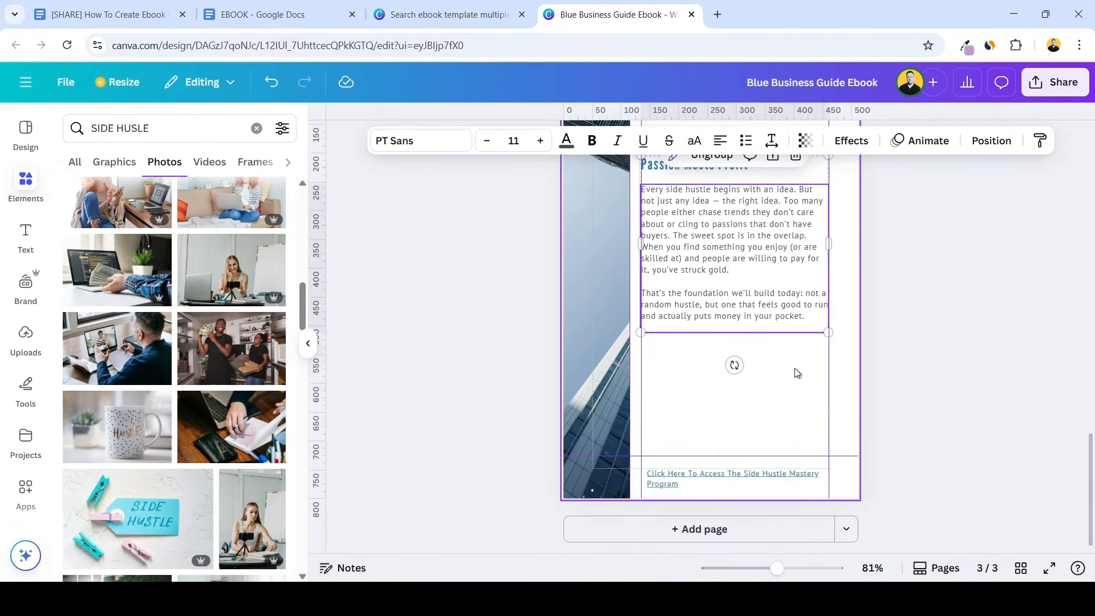
pyautogui.scroll(-3, 235, 290)
pyautogui.scroll(-3, 235, 291)
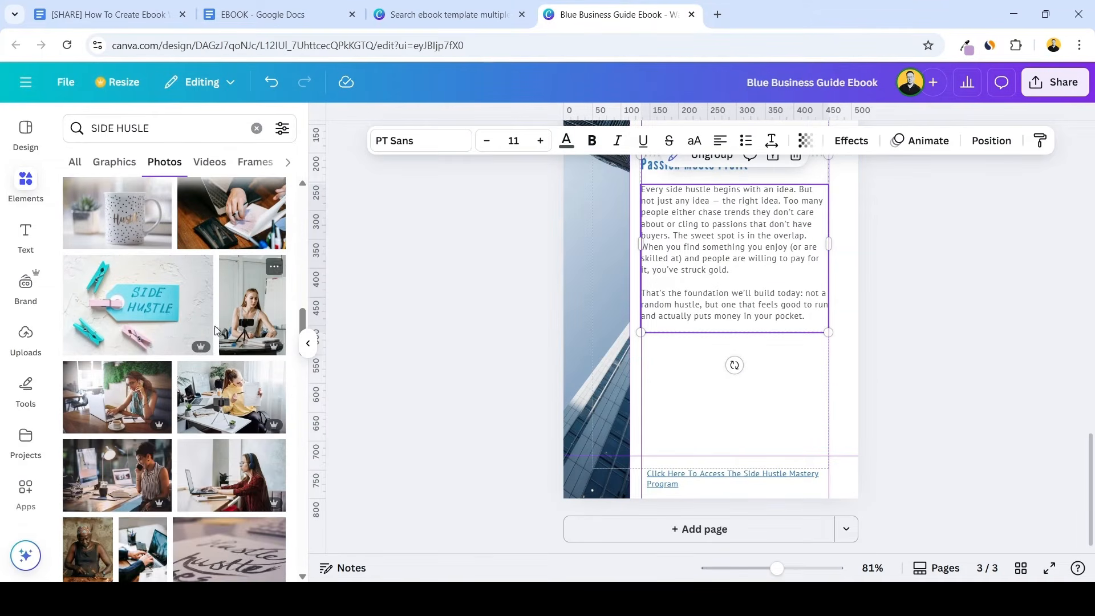
pyautogui.scroll(4, 187, 362)
pyautogui.scroll(2, 242, 378)
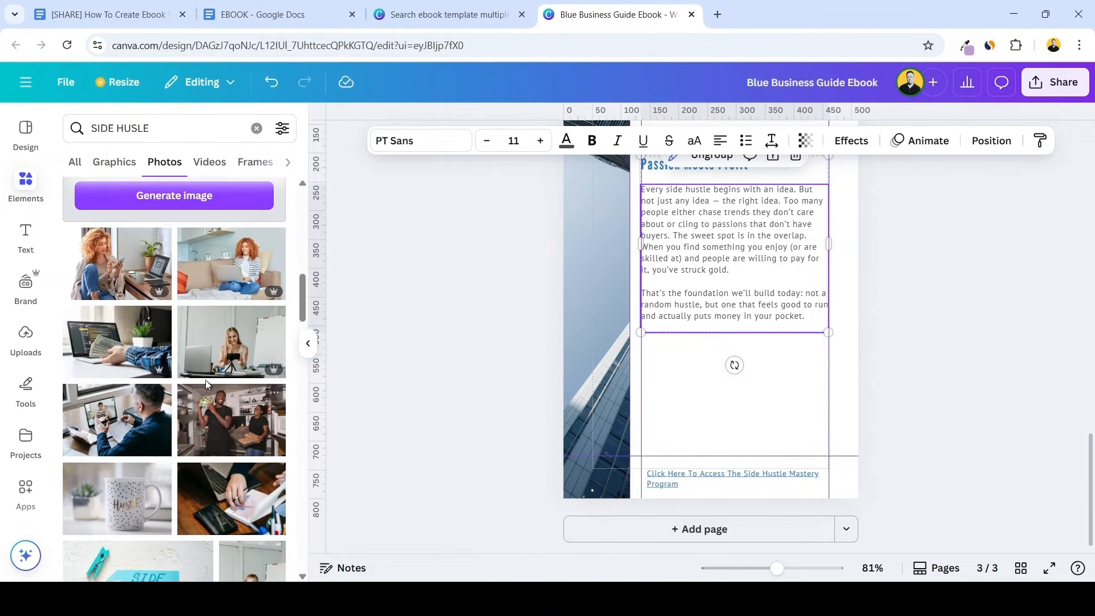
pyautogui.moveTo(208, 343); pyautogui.dragTo(672, 373)
pyautogui.moveTo(874, 340); pyautogui.dragTo(815, 358)
pyautogui.moveTo(805, 398); pyautogui.dragTo(786, 366)
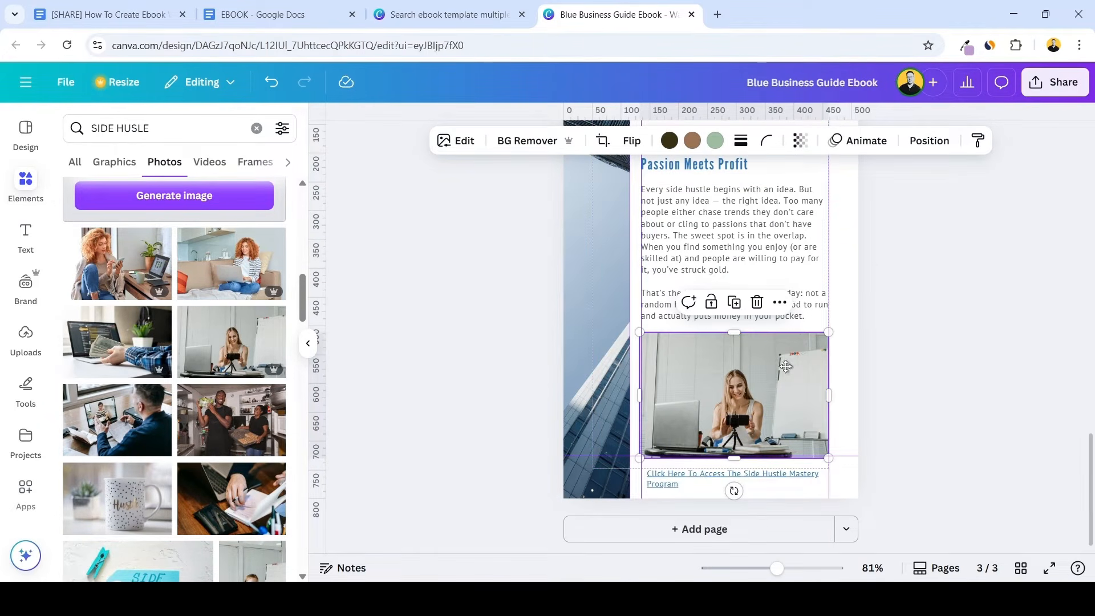
# Crop the desk photo by enlarging it within its frame and repositioning it so the woman appears closer
pyautogui.doubleClick(785, 366)
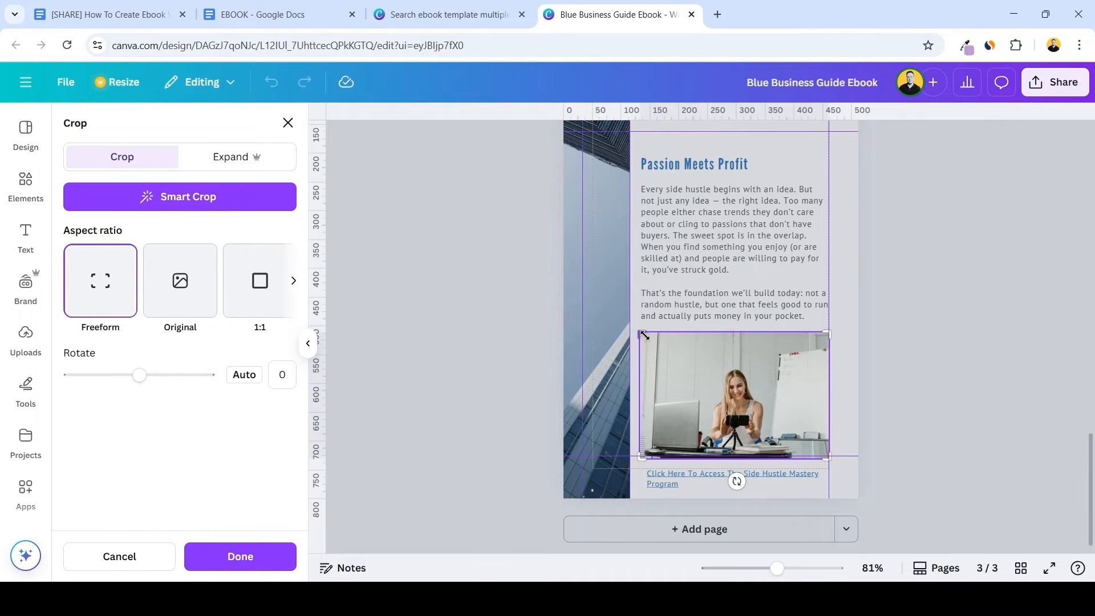
pyautogui.moveTo(642, 334); pyautogui.dragTo(568, 285)
pyautogui.moveTo(747, 374); pyautogui.dragTo(738, 378)
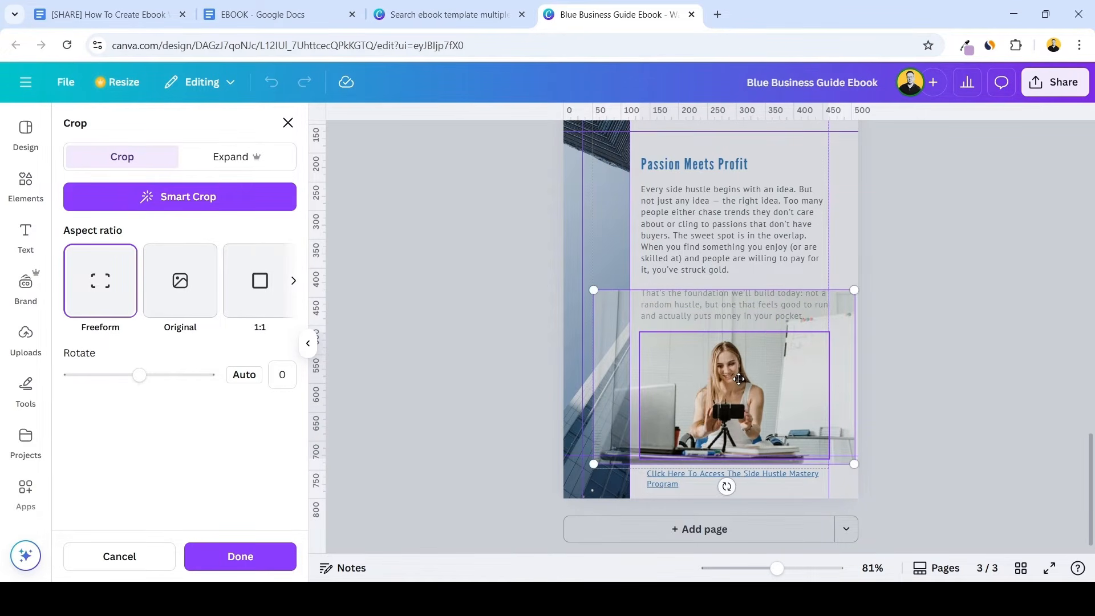
pyautogui.click(877, 358)
pyautogui.click(877, 358)
# Shrink the desk photo and align it with the text's left edge, between the body and the footer link
pyautogui.click(801, 372)
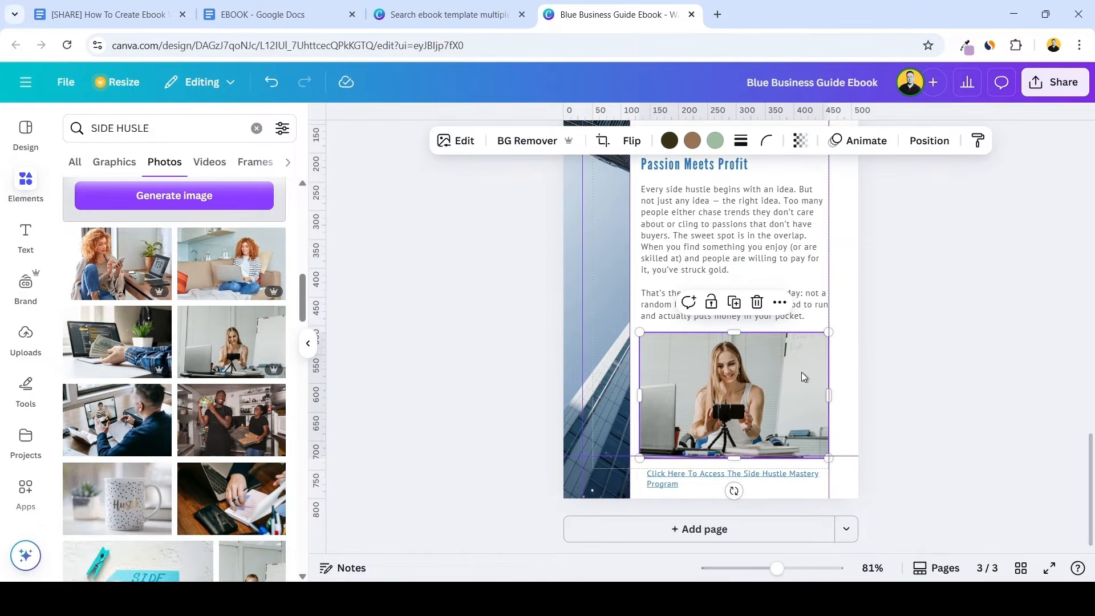
pyautogui.moveTo(829, 457); pyautogui.dragTo(759, 386)
pyautogui.click(893, 405)
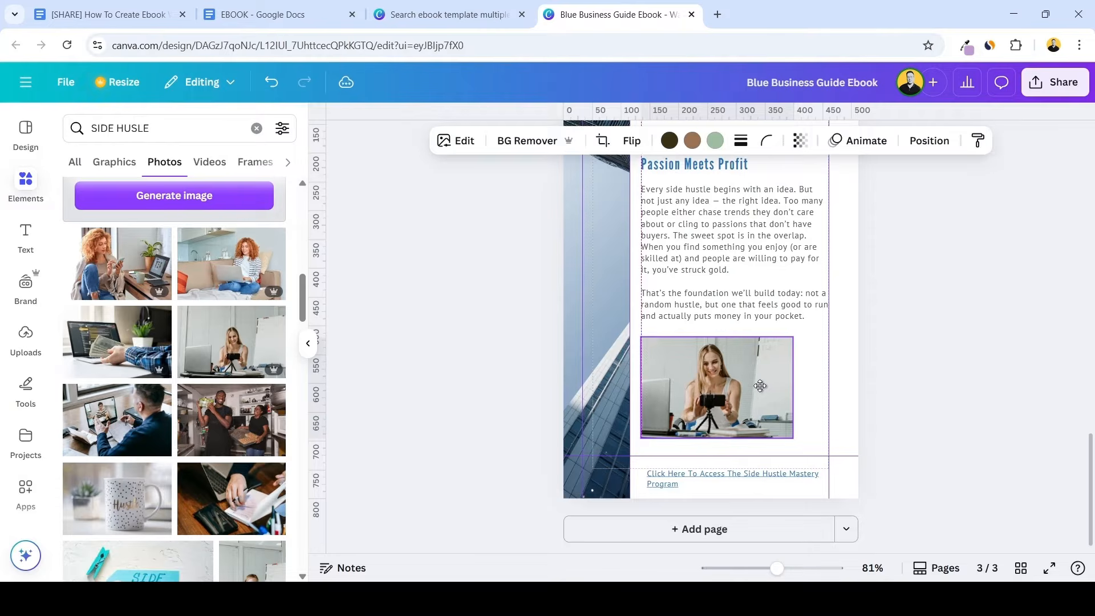
pyautogui.click(878, 350)
pyautogui.scroll(1, 878, 350)
pyautogui.scroll(-1, 878, 348)
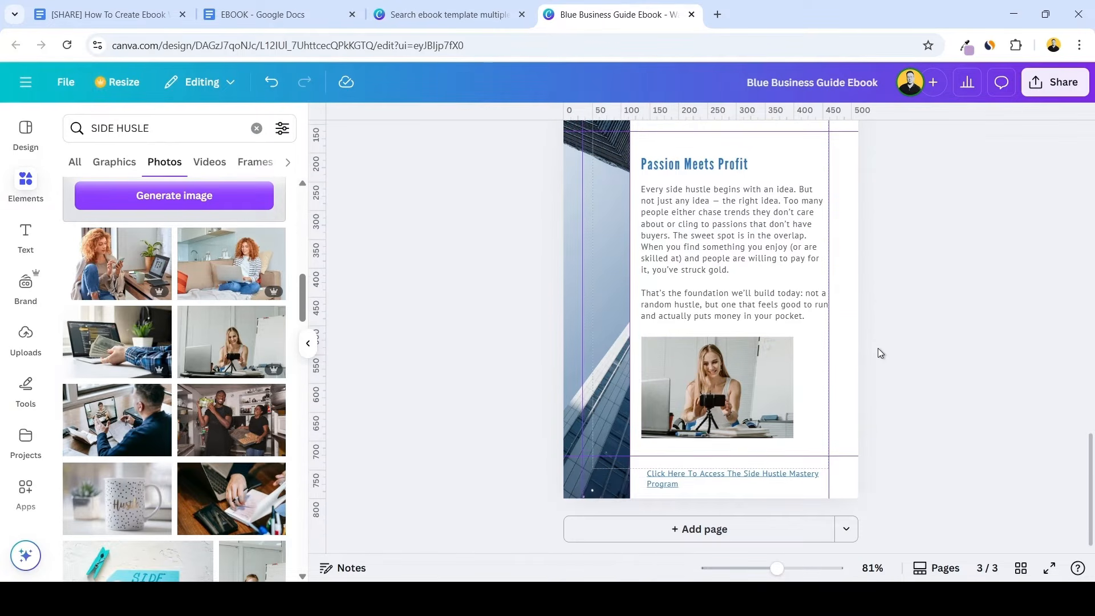
# Search the photo library for "MONEY ON THE LAPTOP" to find a replacement for page 3's side image
pyautogui.click(594, 314)
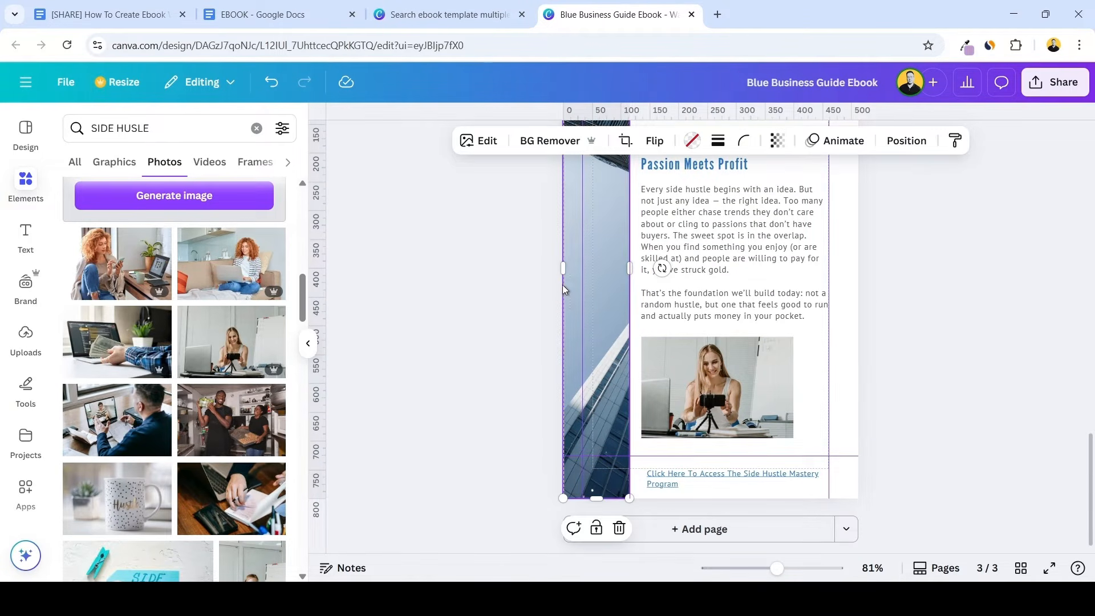
pyautogui.tripleClick(211, 127)
pyautogui.write('MONEY ON ')
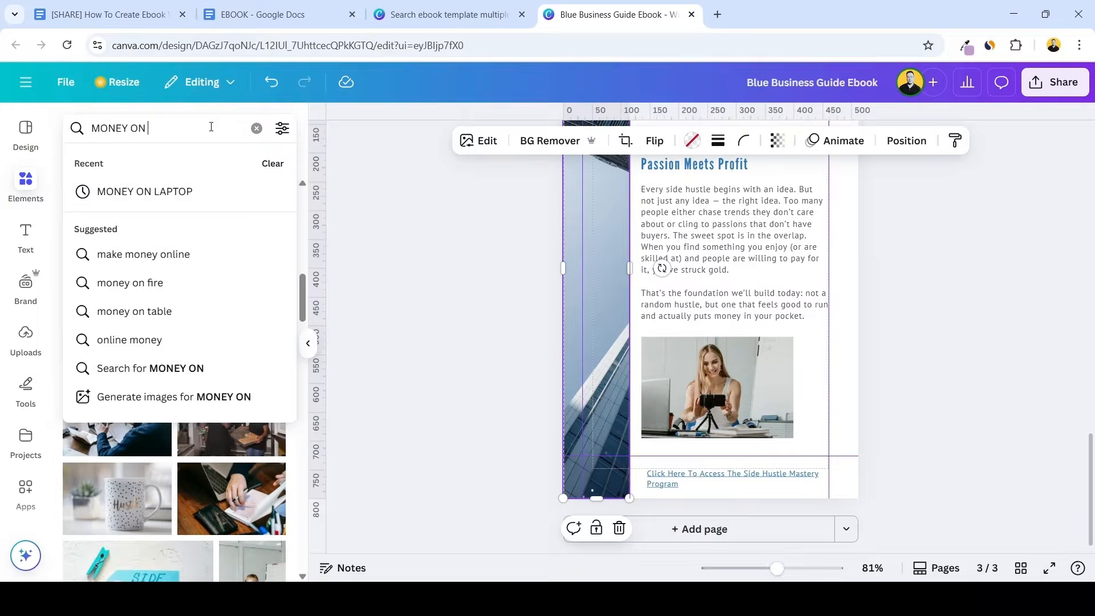
pyautogui.write('THE LAPTOP')
pyautogui.press('Return')
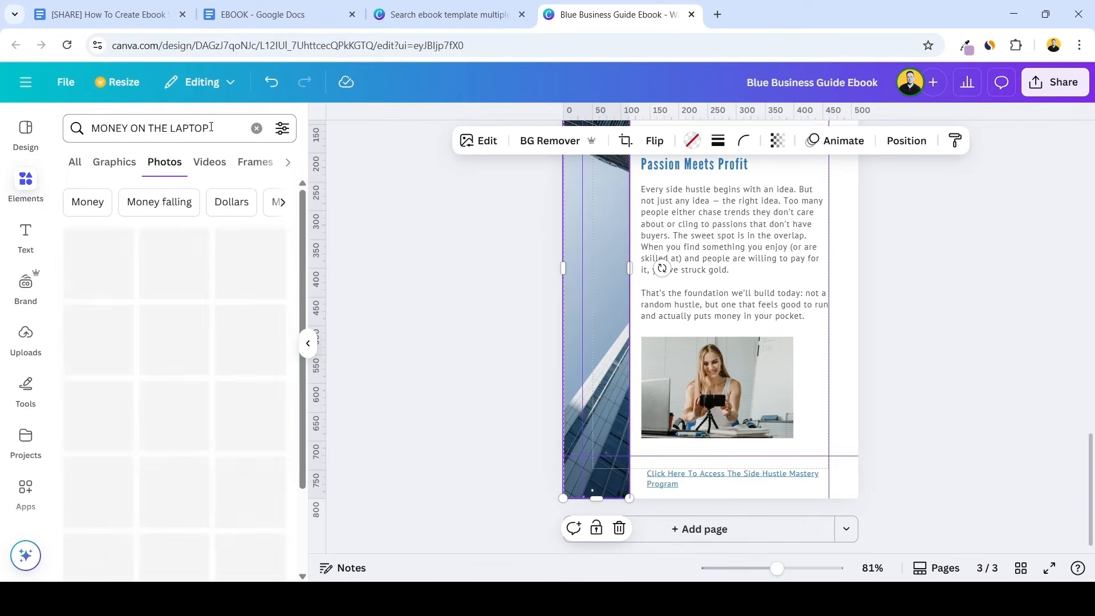
# Replace page 3's building side image with the photo of dollar bills on a laptop keyboard
pyautogui.scroll(-1, 231, 246)
pyautogui.scroll(-8, 231, 245)
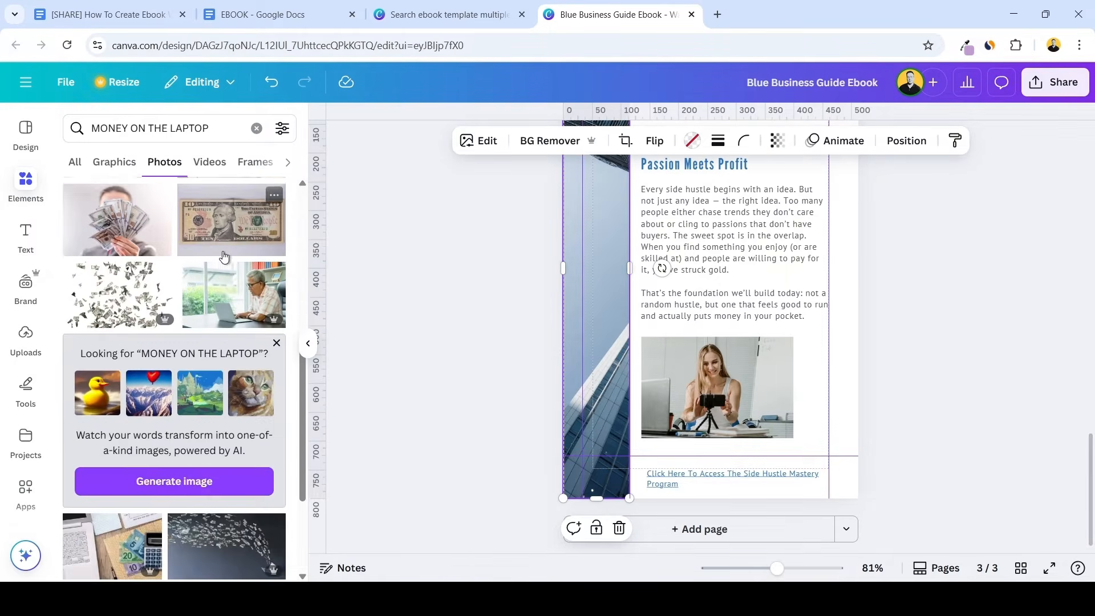
pyautogui.scroll(-10, 223, 257)
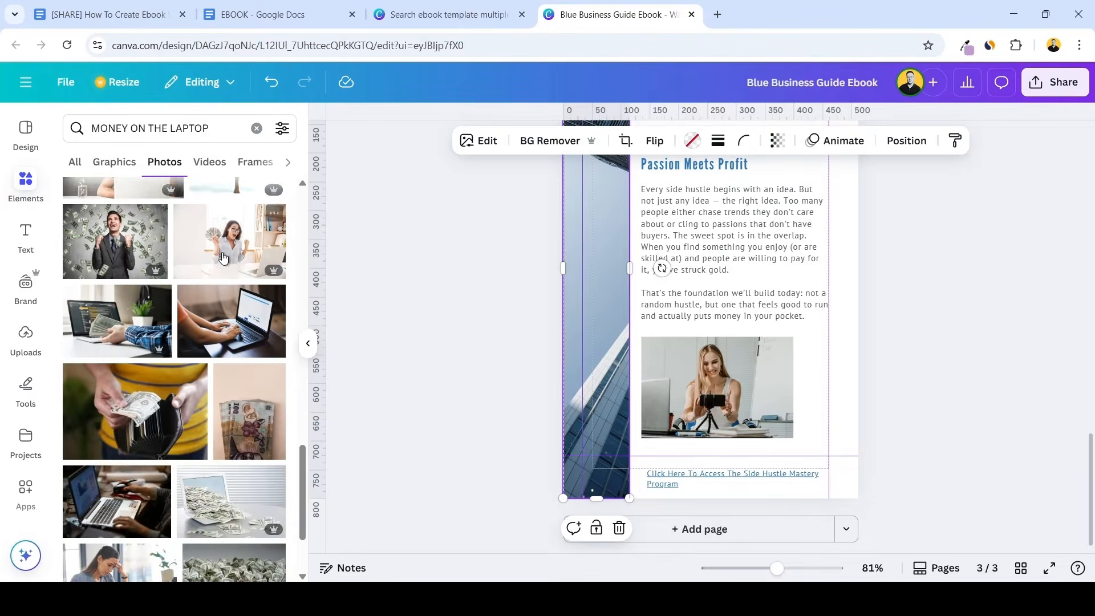
pyautogui.moveTo(211, 320); pyautogui.dragTo(580, 263)
pyautogui.scroll(2, 617, 288)
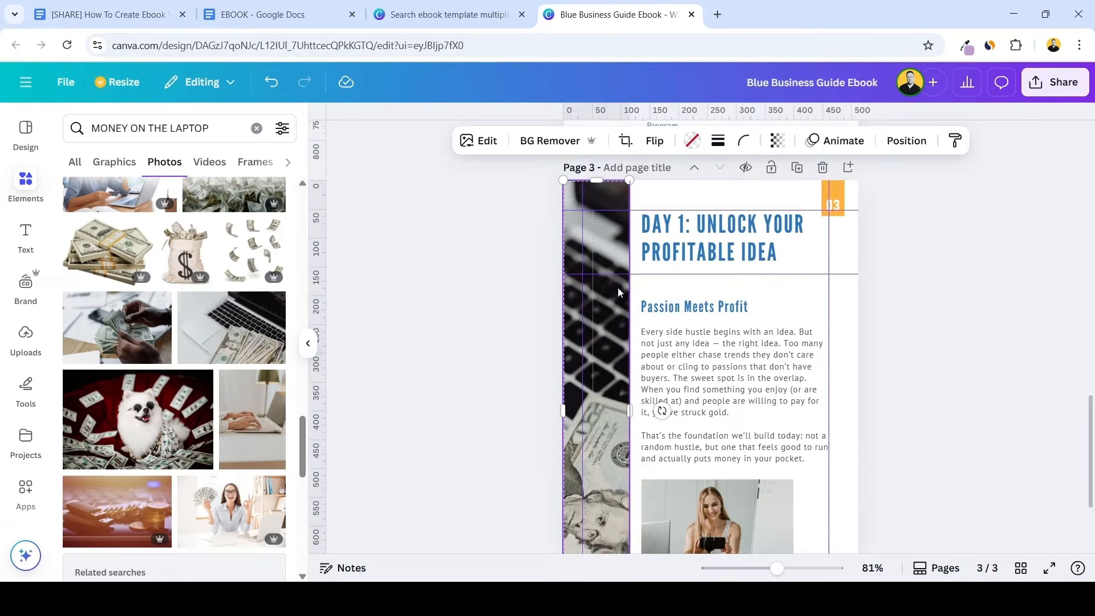
pyautogui.click(912, 320)
# Look over the finished page 3 and duplicate it as page 4
pyautogui.scroll(-1, 906, 337)
pyautogui.scroll(1, 883, 369)
pyautogui.scroll(-1, 858, 349)
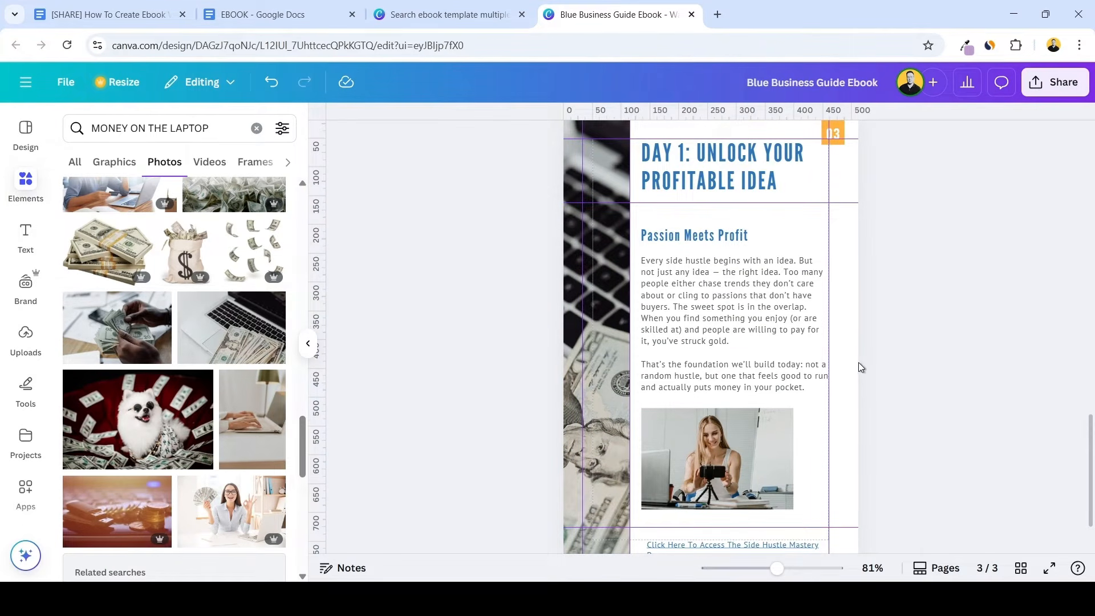
pyautogui.scroll(1, 859, 365)
pyautogui.scroll(-1, 862, 357)
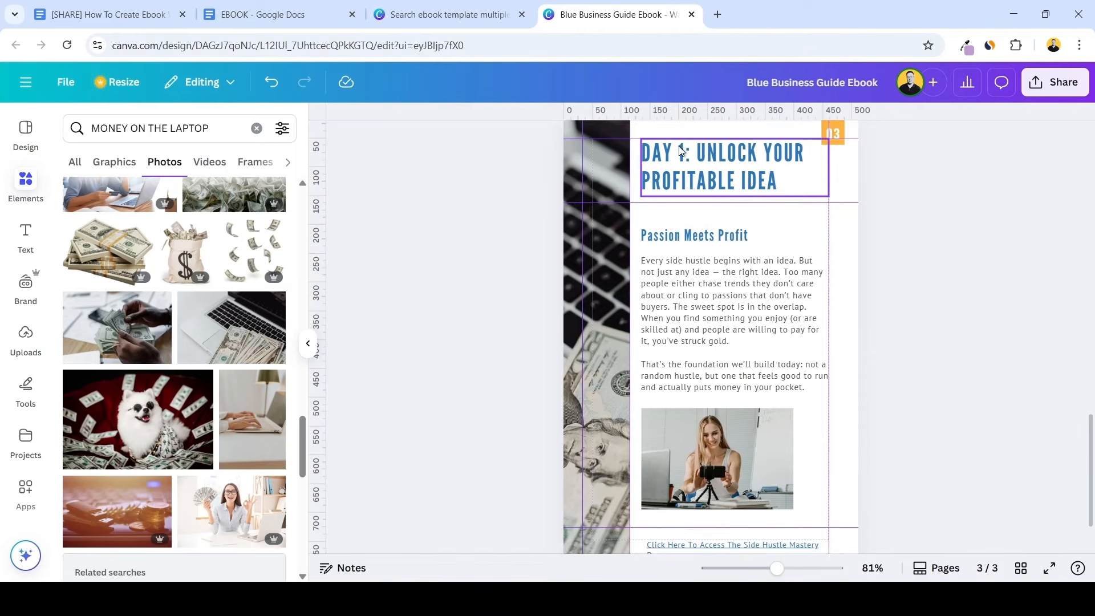
pyautogui.scroll(1, 787, 216)
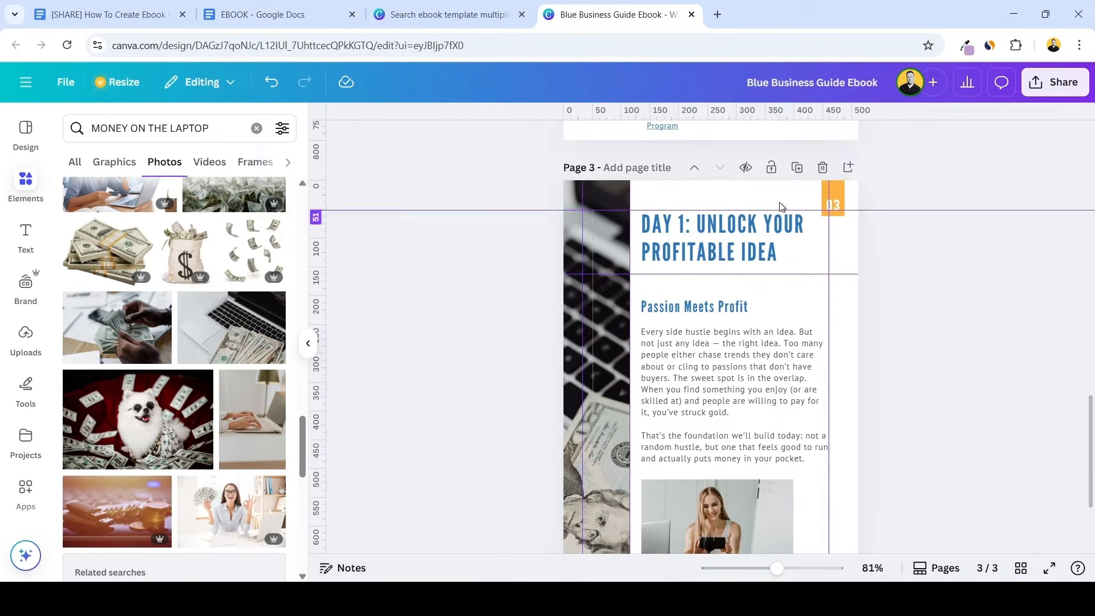
pyautogui.click(799, 171)
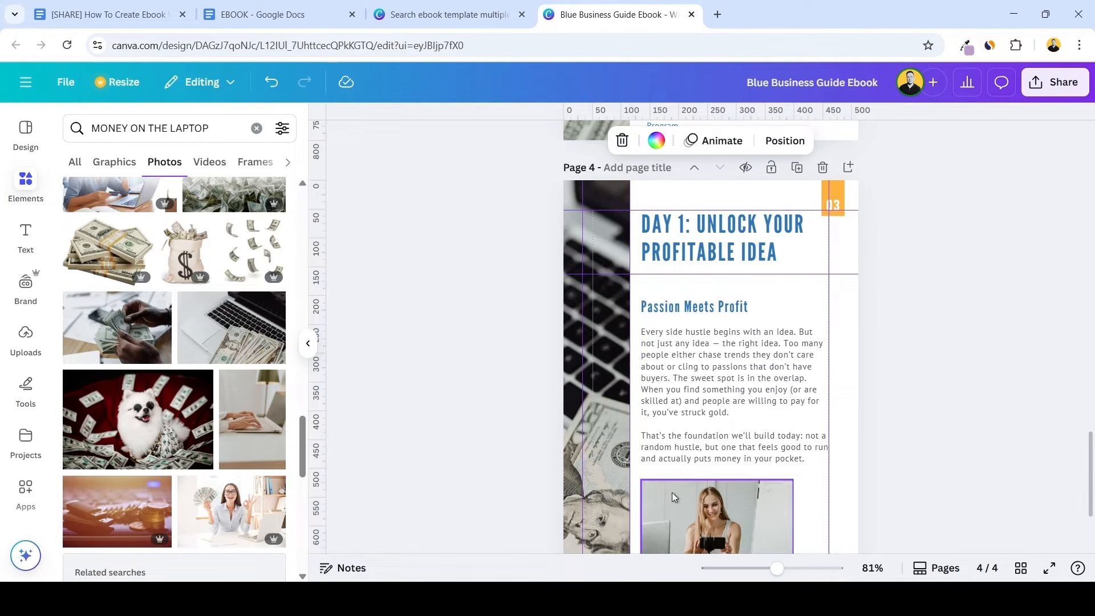
pyautogui.click(871, 207)
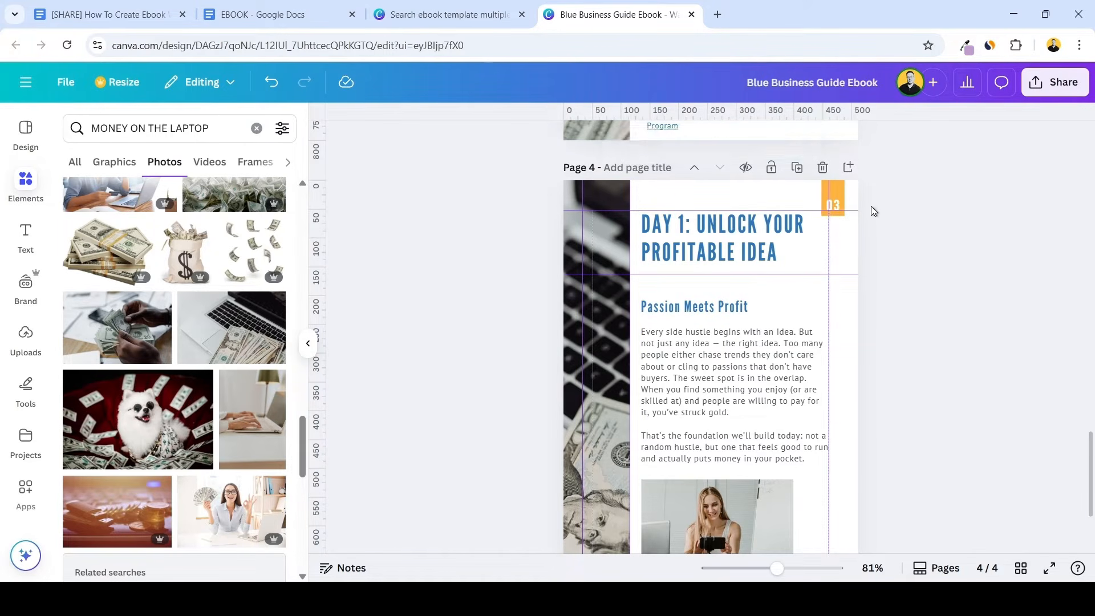
# Delete the "Day 1: Unlock Your Profitable Idea" title on page 4 and move the "Passion Meets Profit" group up to the top margin
pyautogui.scroll(-1, 888, 203)
pyautogui.scroll(1, 893, 214)
pyautogui.scroll(-1, 893, 214)
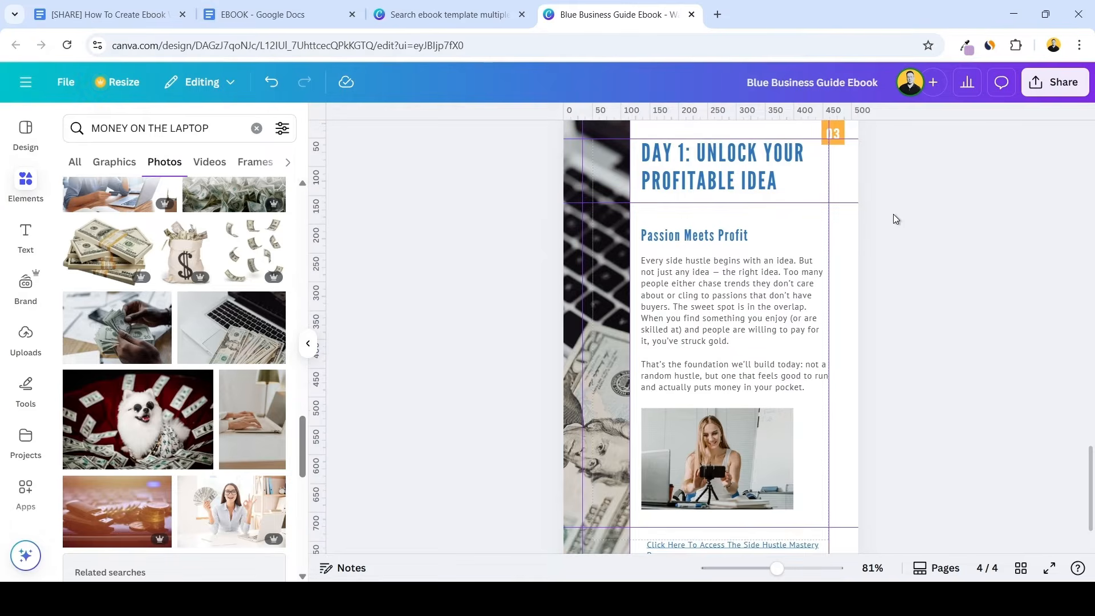
pyautogui.click(744, 171)
pyautogui.press('Delete')
pyautogui.moveTo(716, 249)
pyautogui.mouseDown()
pyautogui.moveTo(723, 182)
pyautogui.moveTo(723, 243)
pyautogui.mouseUp()
pyautogui.scroll(1, 723, 172)
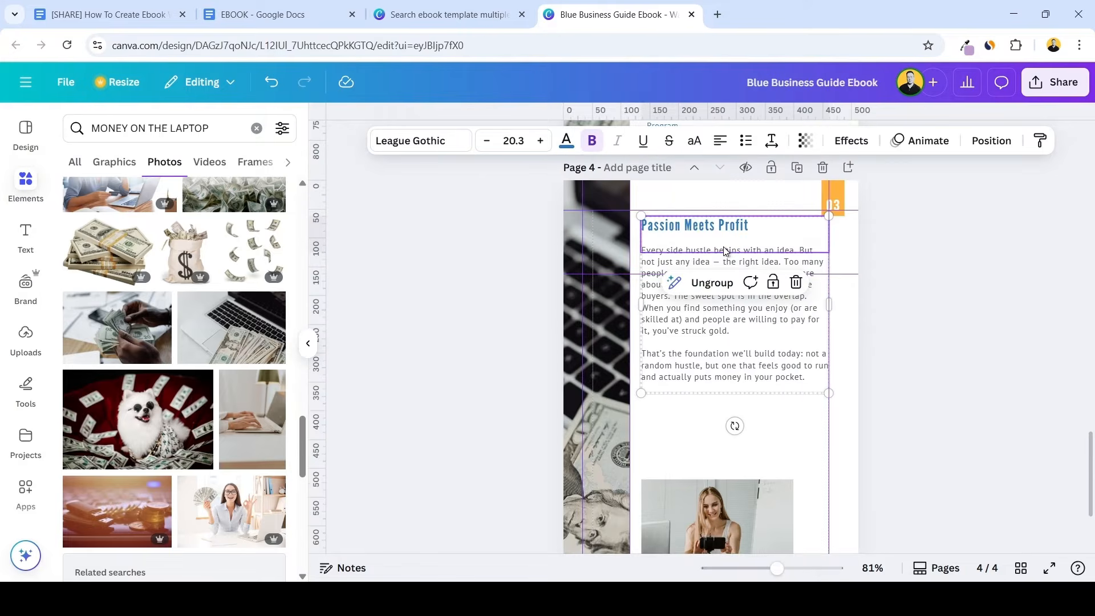
# Delete the desk photo of the woman from page 4
pyautogui.scroll(-2, 730, 342)
pyautogui.click(734, 373)
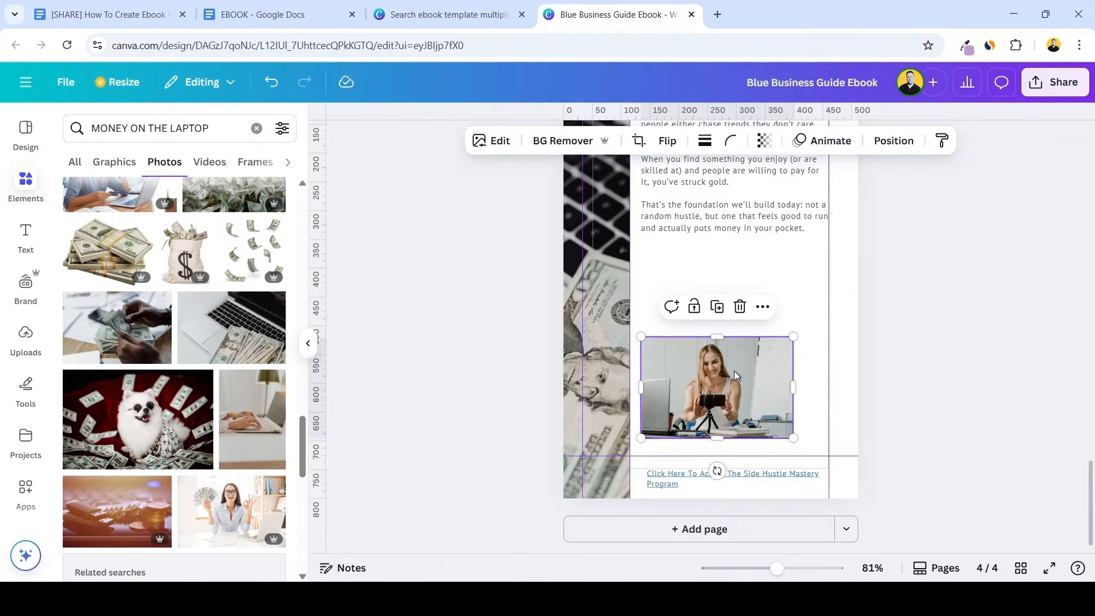
pyautogui.press('Delete')
# Place a copy of the "Passion Meets Profit" group below the original on page 4, aligned with it and above the footer link
pyautogui.scroll(2, 734, 374)
pyautogui.click(738, 301)
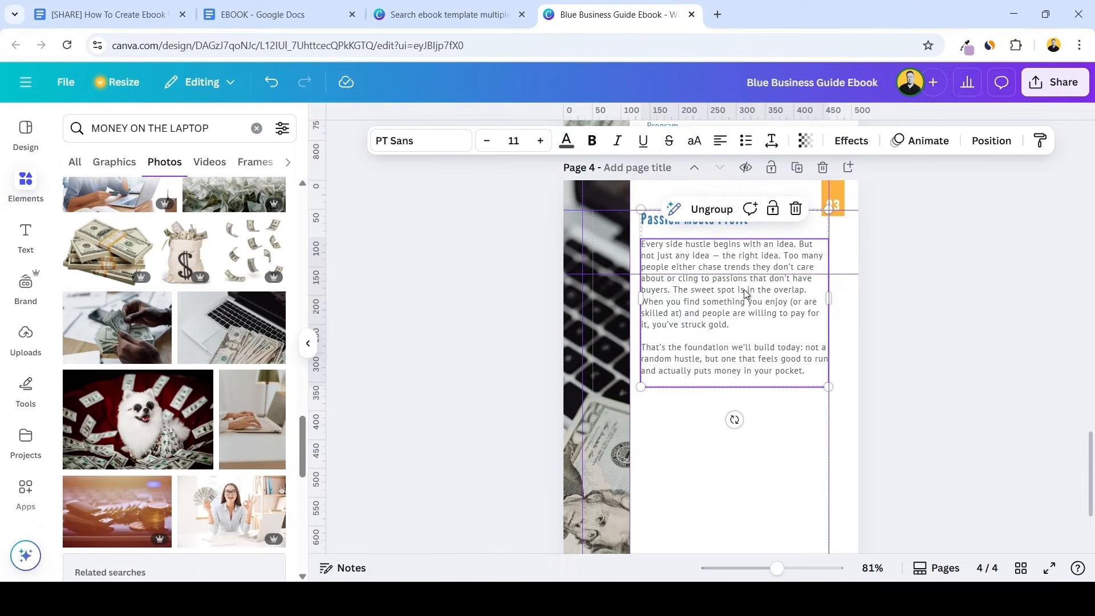
pyautogui.moveTo(744, 289); pyautogui.dragTo(746, 484)
pyautogui.scroll(-2, 821, 451)
pyautogui.scroll(1, 781, 422)
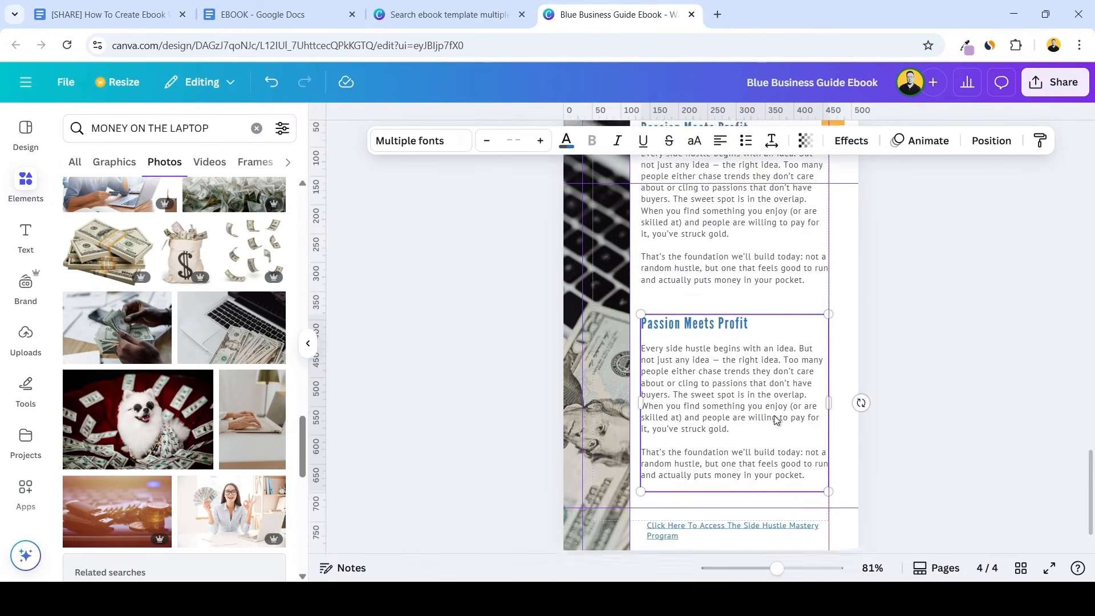
pyautogui.scroll(1, 777, 420)
pyautogui.scroll(-1, 759, 393)
# Copy the section on the 3 filters from the EBOOK Google Docs document and paste it over the lower group's body in Canva
pyautogui.click(748, 383)
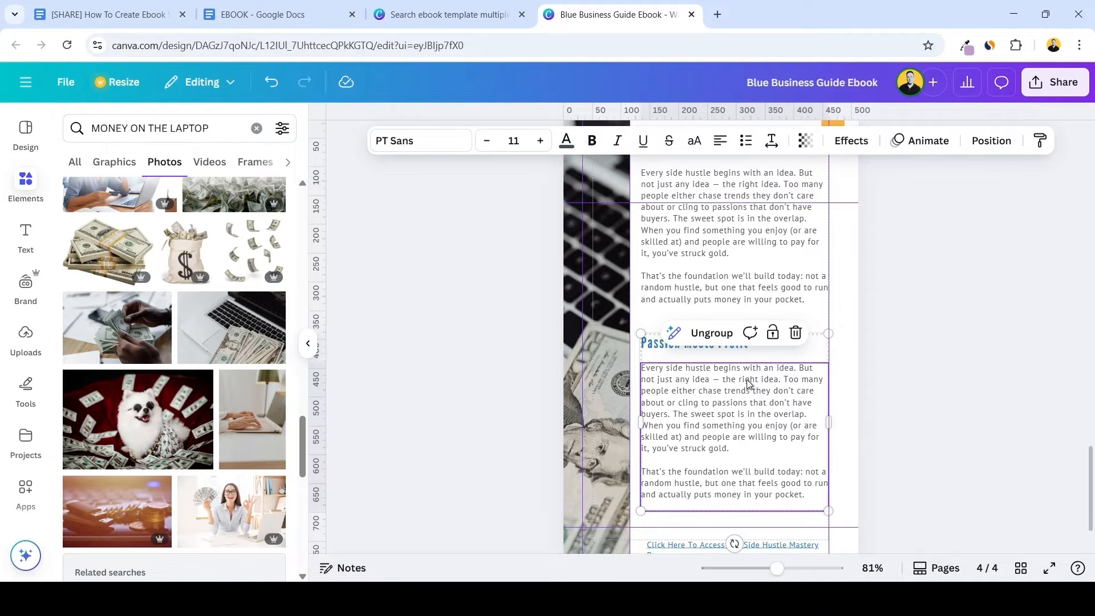
pyautogui.click(294, 6)
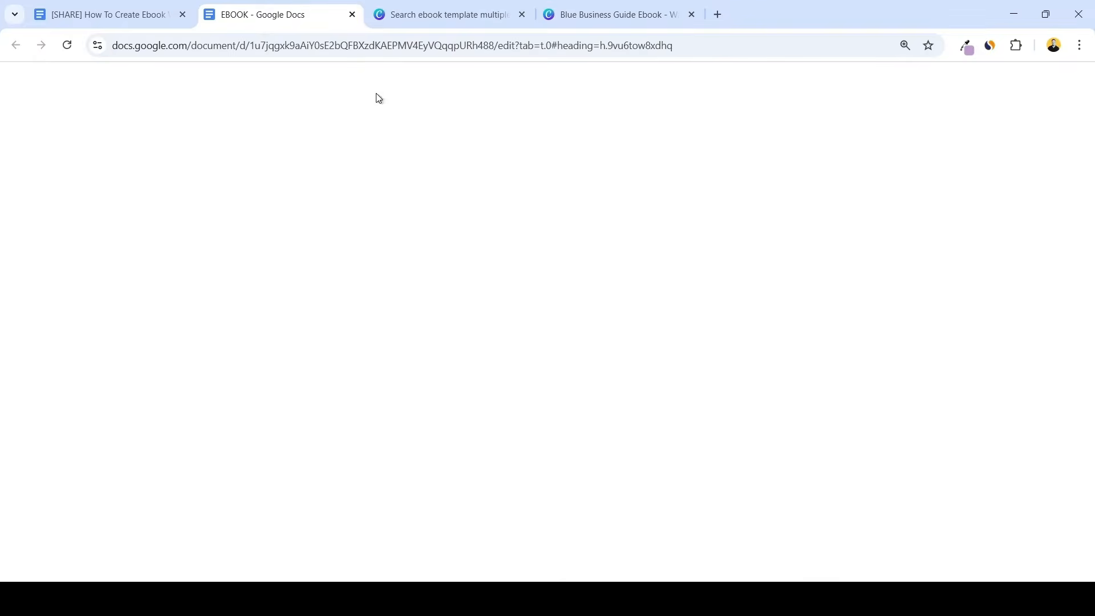
pyautogui.moveTo(408, 341); pyautogui.dragTo(712, 508)
pyautogui.hotkey('ctrl', 'c')
pyautogui.click(476, 18)
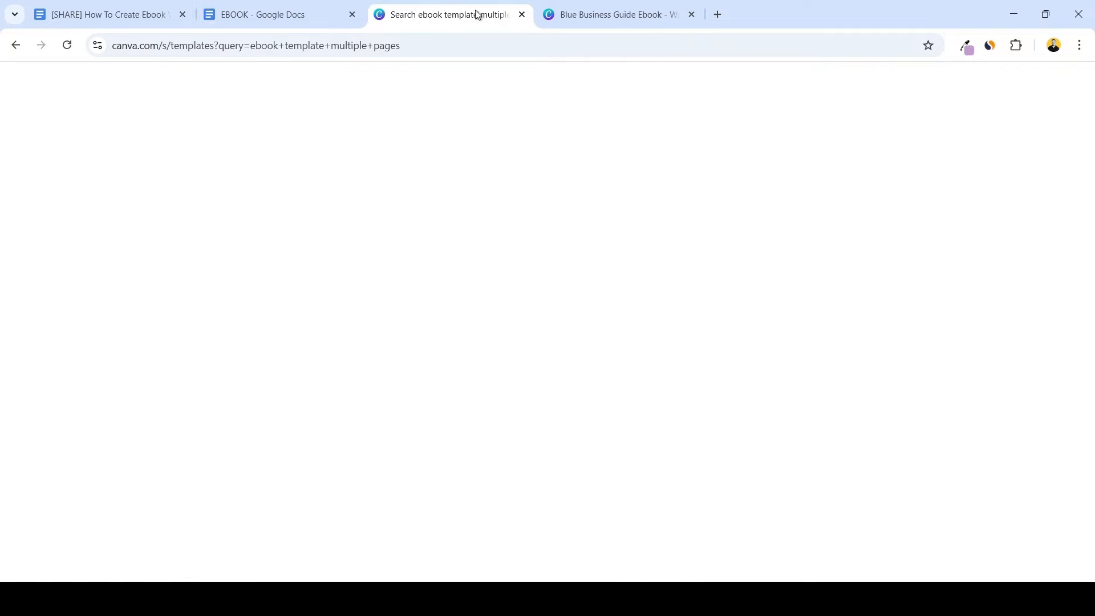
pyautogui.click(616, 14)
pyautogui.doubleClick(710, 394)
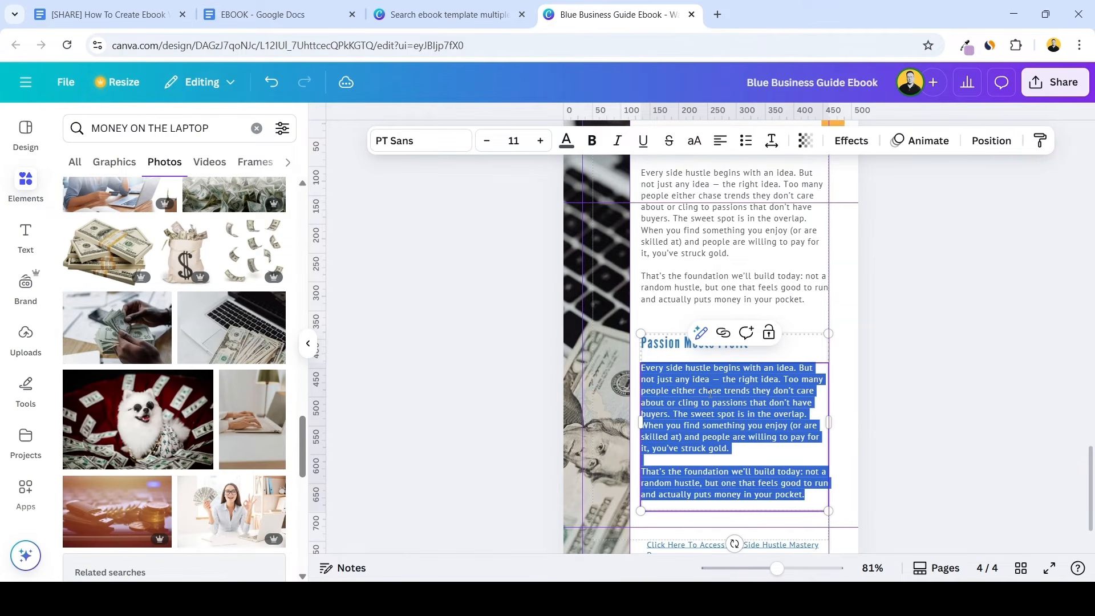
pyautogui.hotkey('ctrl', 'v')
# Move the line "The 3 Filters of a Winning Idea" out of the body and into the lower group's heading
pyautogui.moveTo(649, 370); pyautogui.dragTo(640, 367)
pyautogui.hotkey('ctrl', 'x')
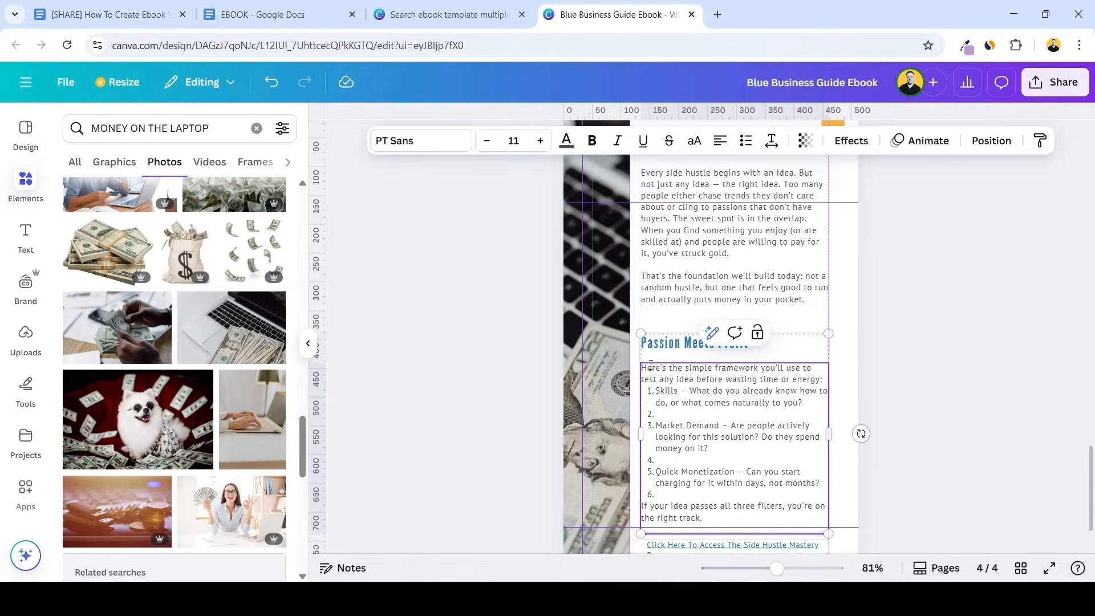
pyautogui.doubleClick(693, 342)
pyautogui.hotkey('ctrl', 'v')
# Remove the empty numbered items from the filters list and put a blank line before and after the list
pyautogui.click(673, 414)
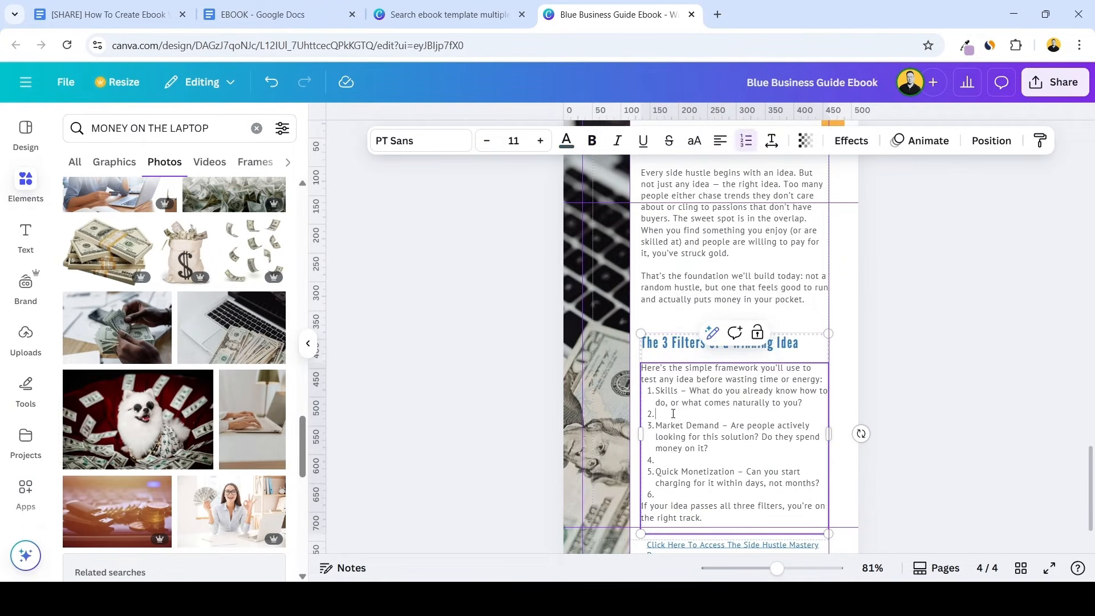
pyautogui.press('BackSpace')
pyautogui.click(823, 379)
pyautogui.press('Return')
pyautogui.click(673, 460)
pyautogui.press('BackSpace')
pyautogui.click(674, 482)
pyautogui.press('BackSpace')
pyautogui.press('Return')
pyautogui.press('Return')
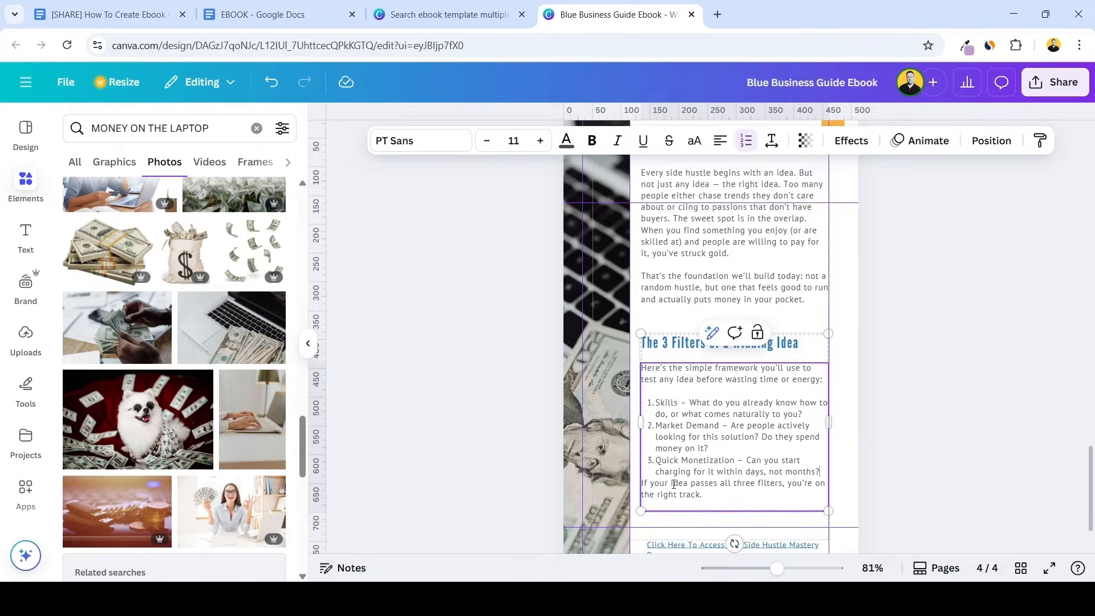
pyautogui.click(879, 449)
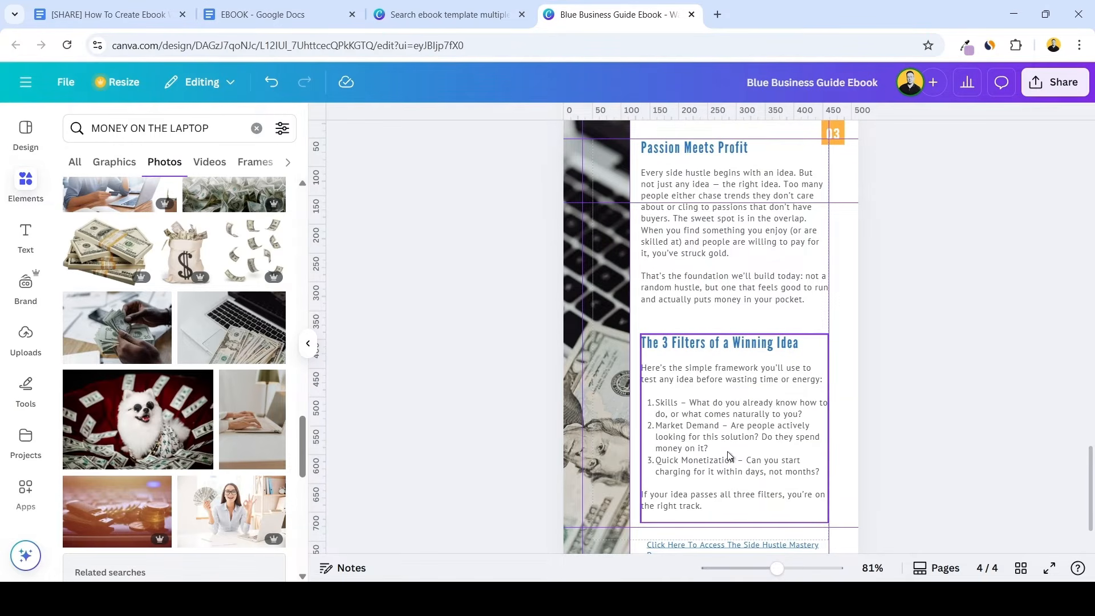
# Bold the list terms "Skills", "Market Demand" and "Quick Monetization"
pyautogui.click(680, 422)
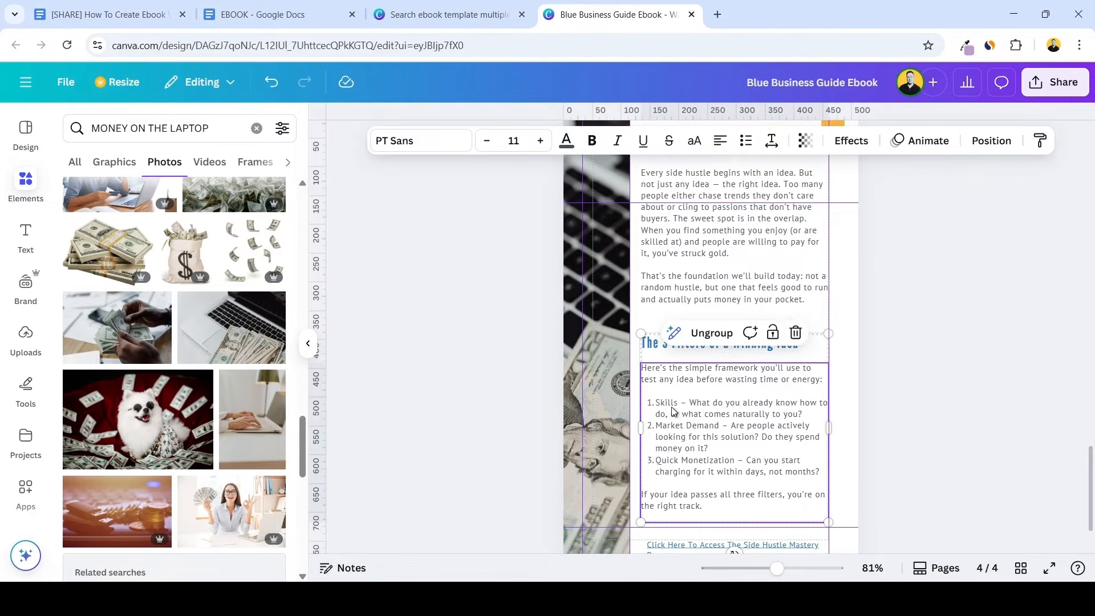
pyautogui.hotkey('ctrl', 'b')
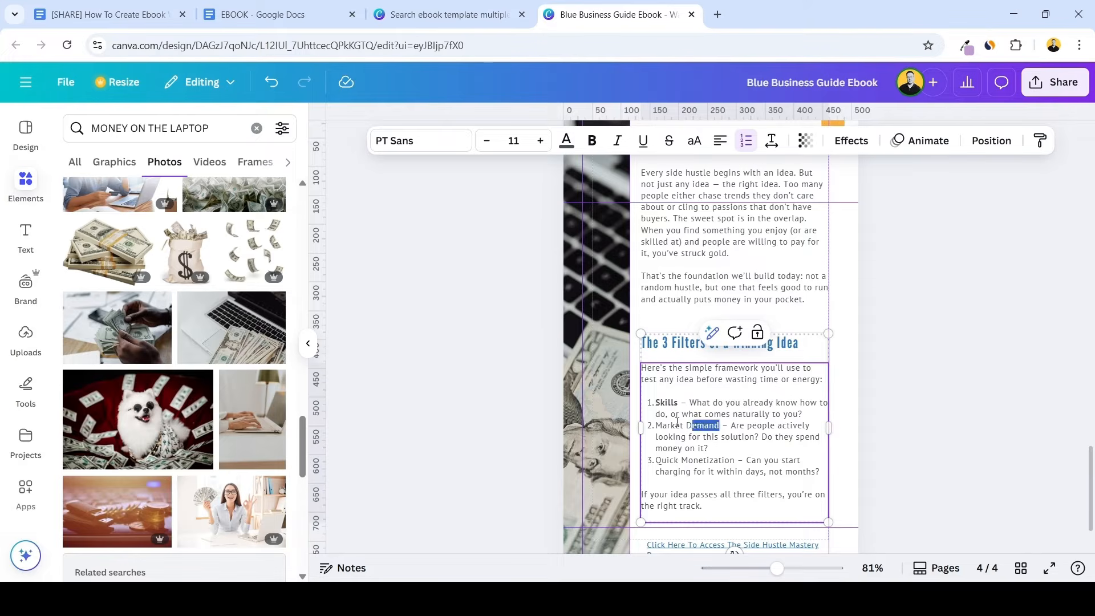
pyautogui.moveTo(655, 425); pyautogui.dragTo(719, 425)
pyautogui.hotkey('ctrl', 'b')
pyautogui.moveTo(655, 460); pyautogui.dragTo(734, 460)
pyautogui.hotkey('ctrl', 'b')
# Duplicate page 4 as page 5
pyautogui.scroll(-2, 846, 473)
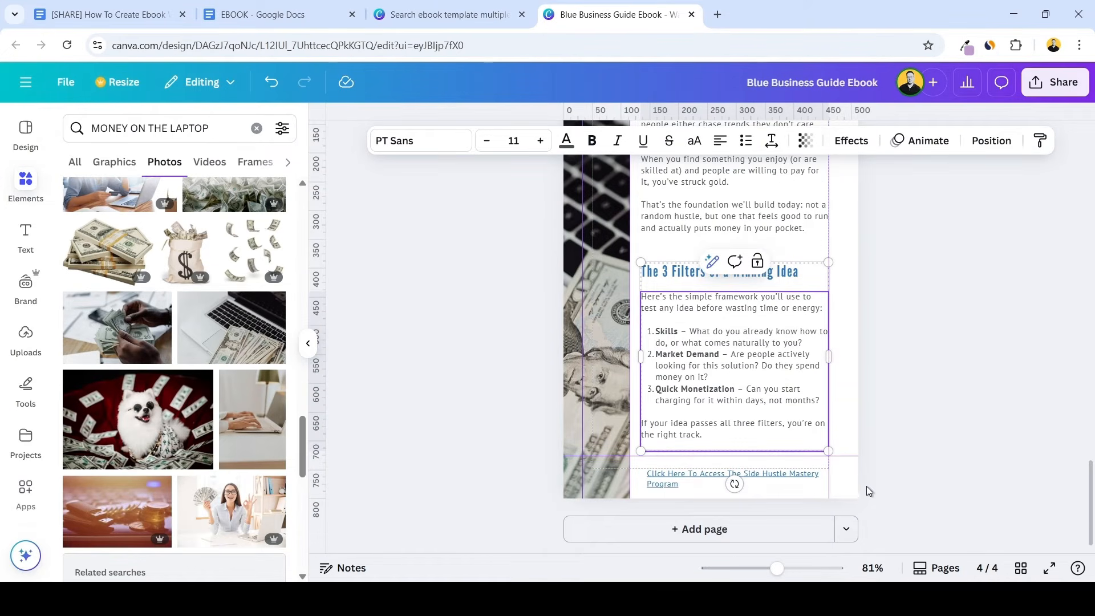
pyautogui.scroll(7, 864, 489)
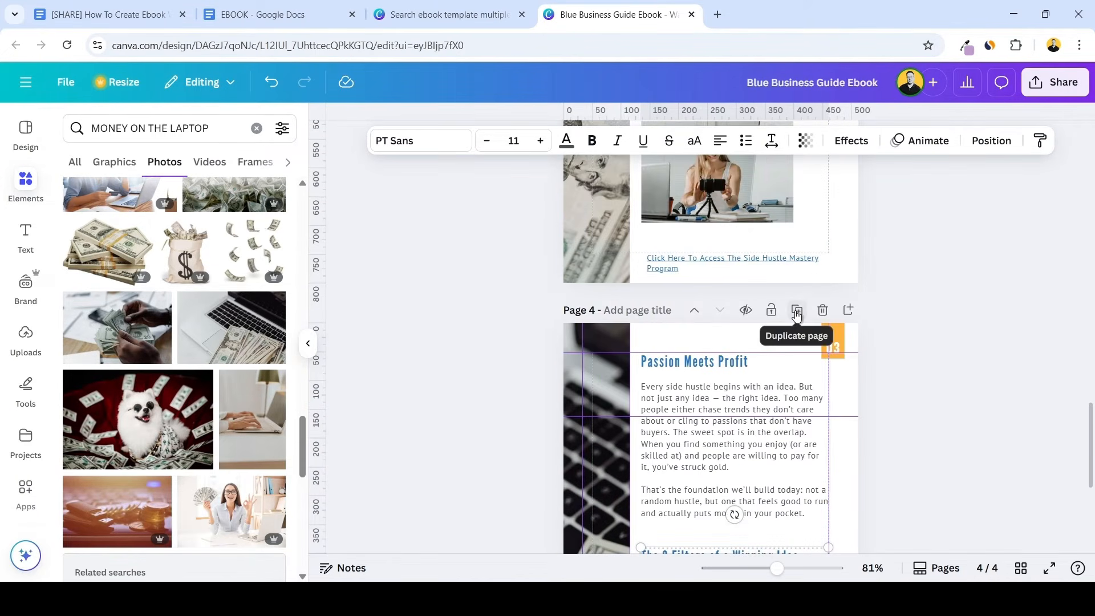
pyautogui.click(797, 309)
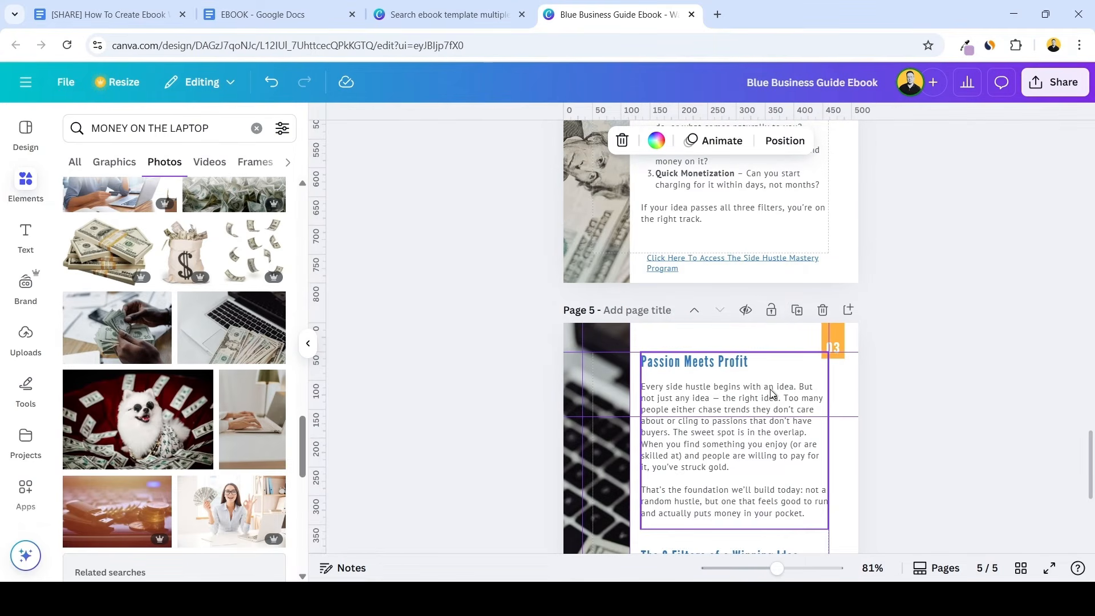
# Fade the money-and-laptop side image on page 4 to about half transparency
pyautogui.scroll(8, 771, 394)
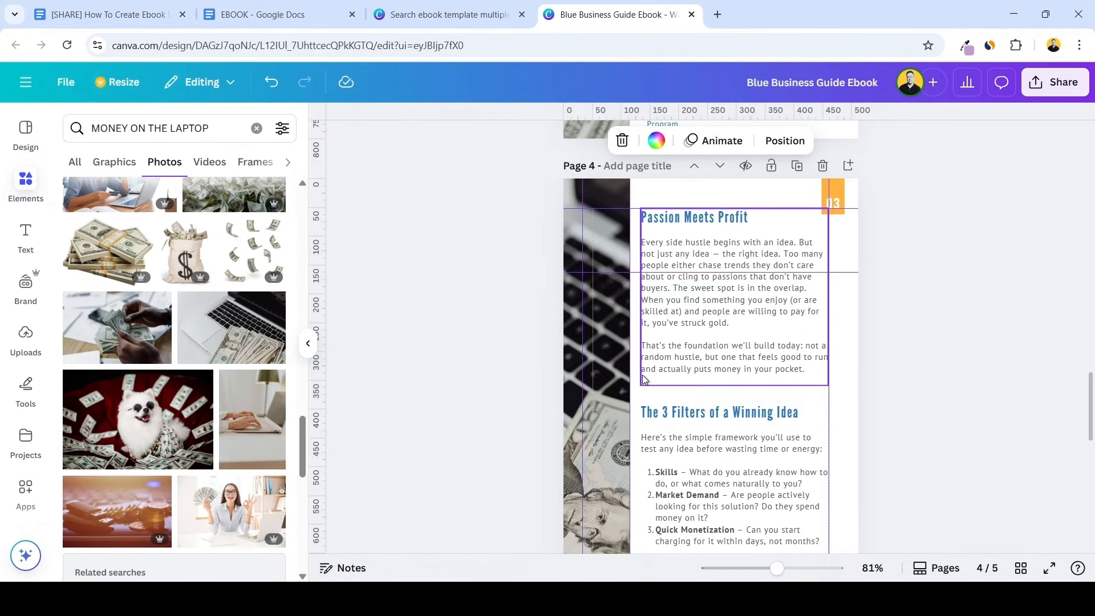
pyautogui.scroll(7, 625, 375)
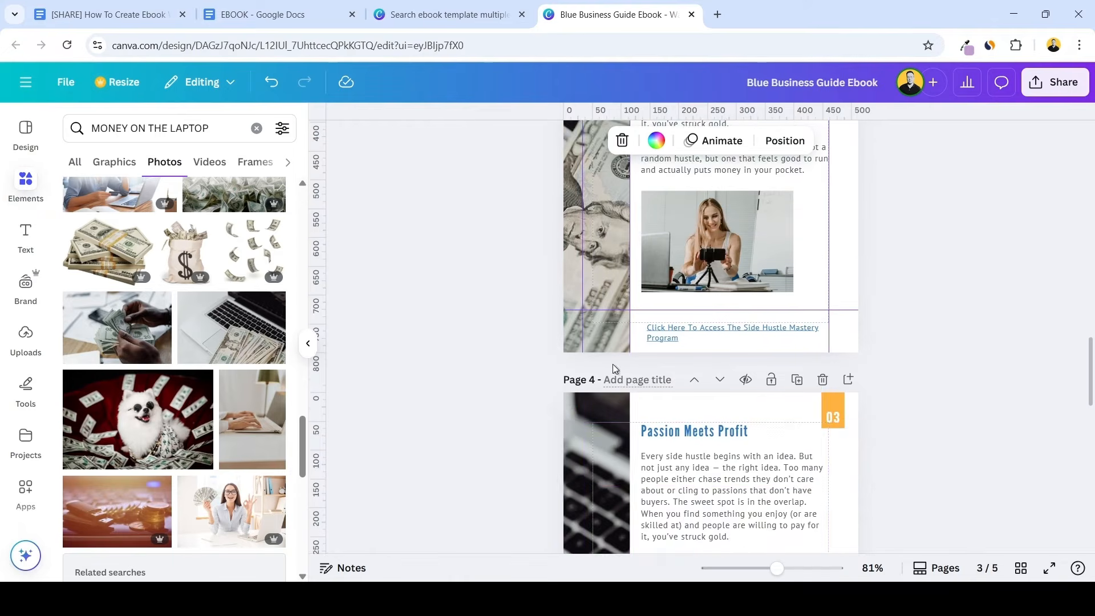
pyautogui.scroll(-7, 629, 334)
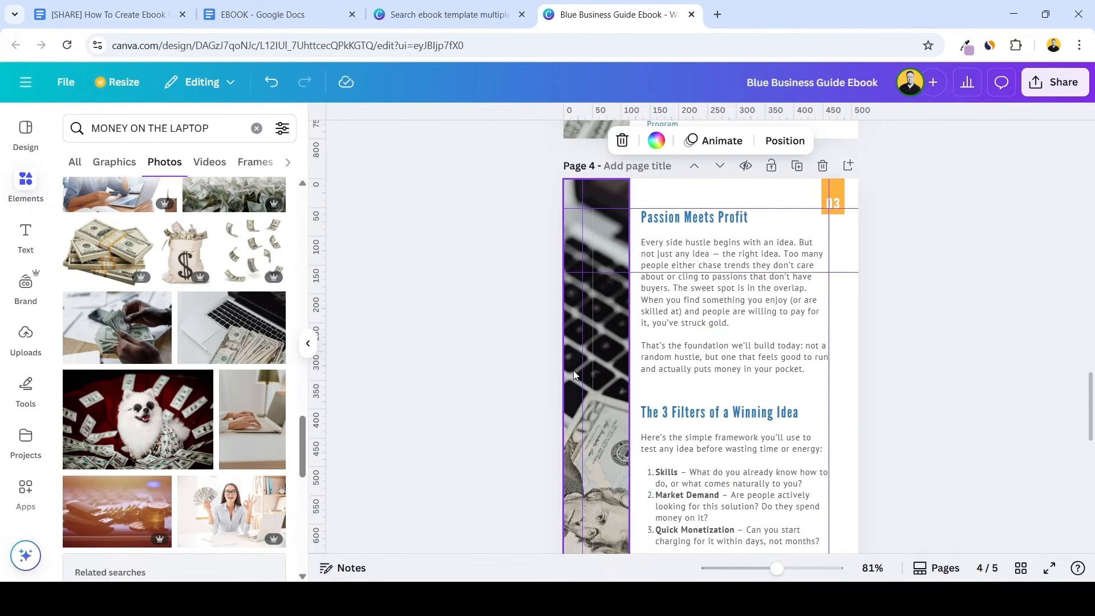
pyautogui.click(573, 371)
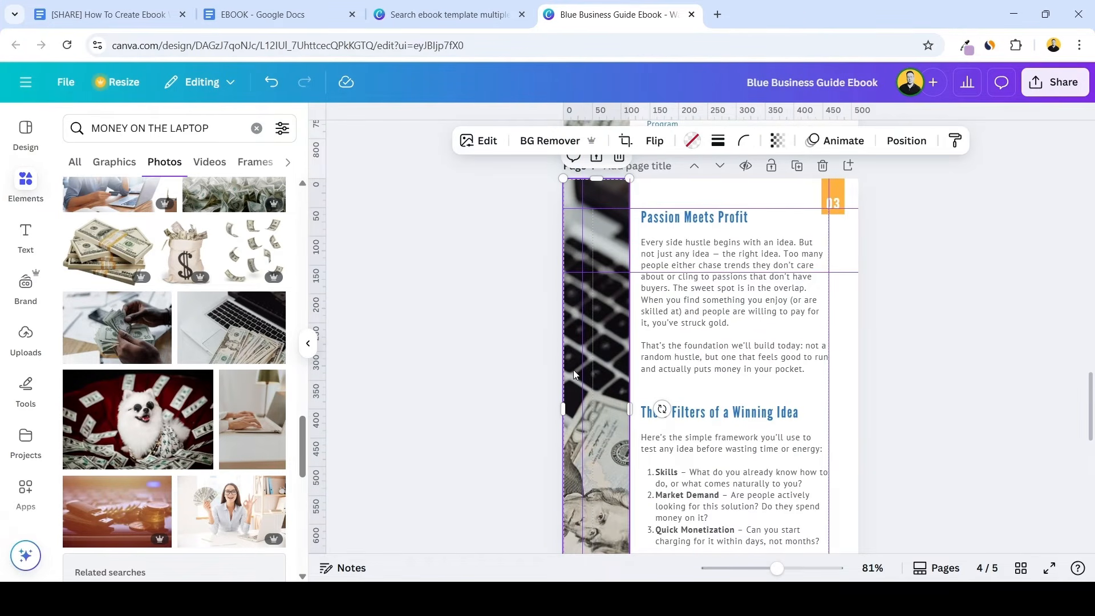
pyautogui.click(778, 141)
pyautogui.moveTo(810, 209); pyautogui.dragTo(759, 209)
pyautogui.press('Escape')
# Set the transparency of page 5's money-and-laptop side image to 50
pyautogui.scroll(-10, 515, 330)
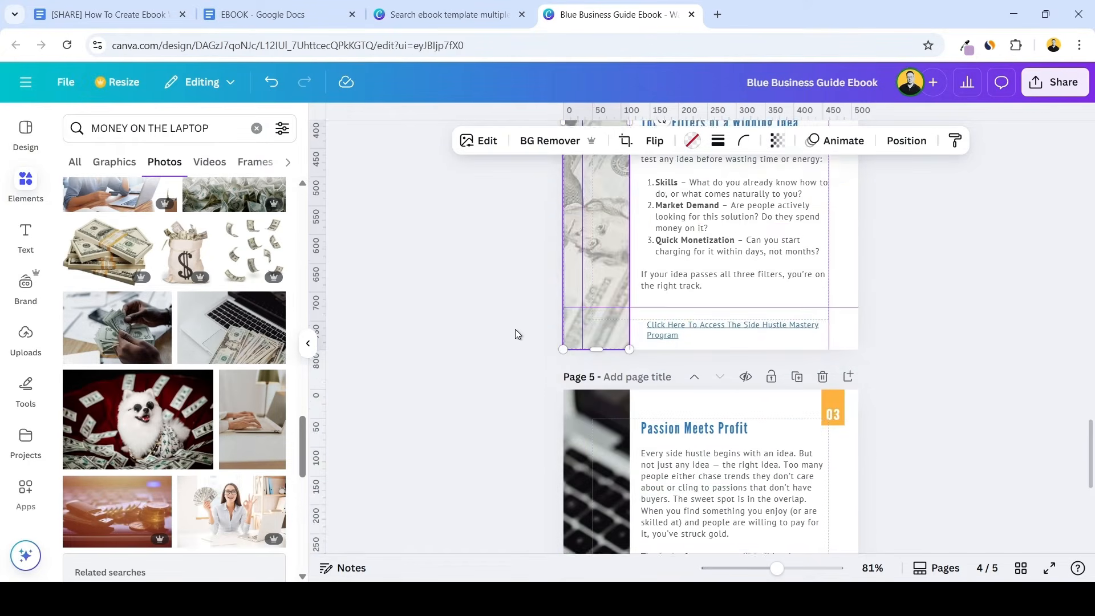
pyautogui.click(569, 314)
pyautogui.click(779, 141)
pyautogui.moveTo(816, 199); pyautogui.dragTo(763, 205)
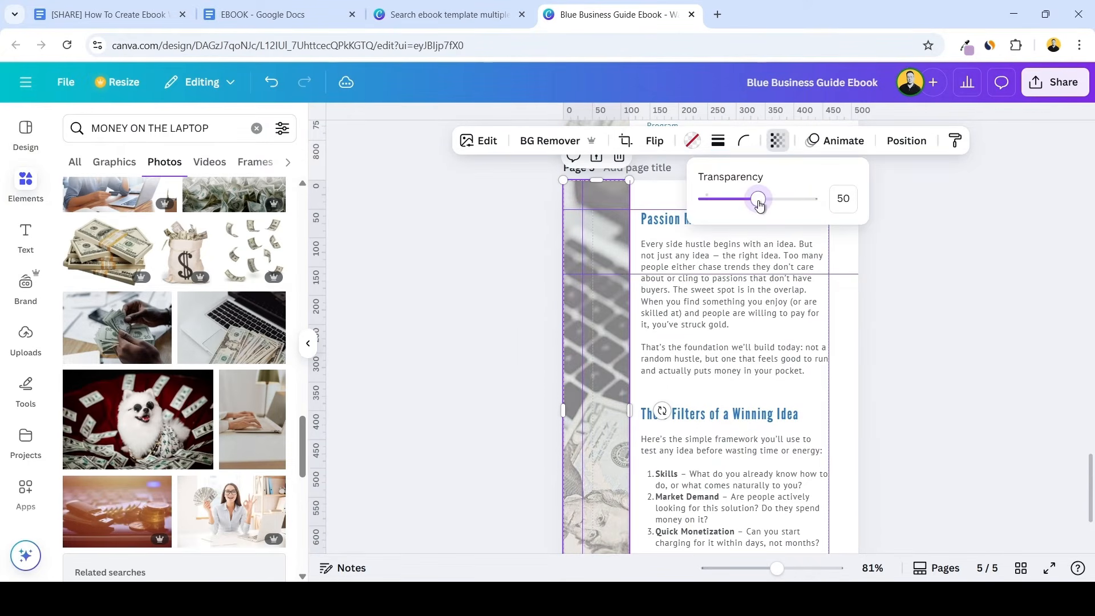
# Start a new paragraph at "The sweet spot is in the overlap" in page 5's "Passion Meets Profit" text, separated by a blank line
pyautogui.scroll(-3, 759, 395)
pyautogui.scroll(3, 757, 395)
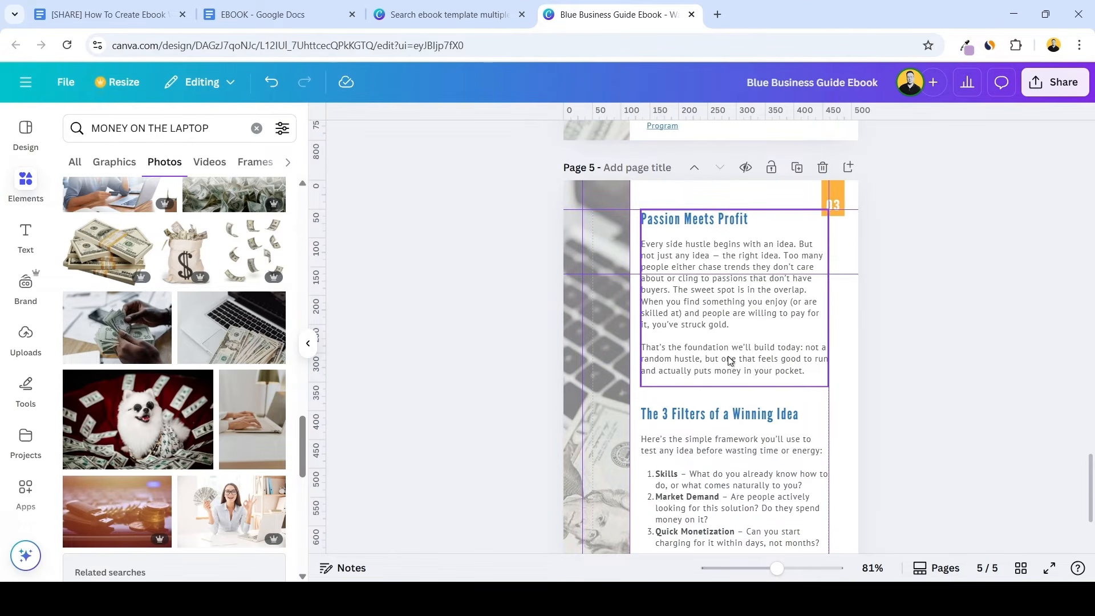
pyautogui.scroll(-3, 730, 365)
pyautogui.scroll(3, 690, 371)
pyautogui.scroll(-2, 790, 406)
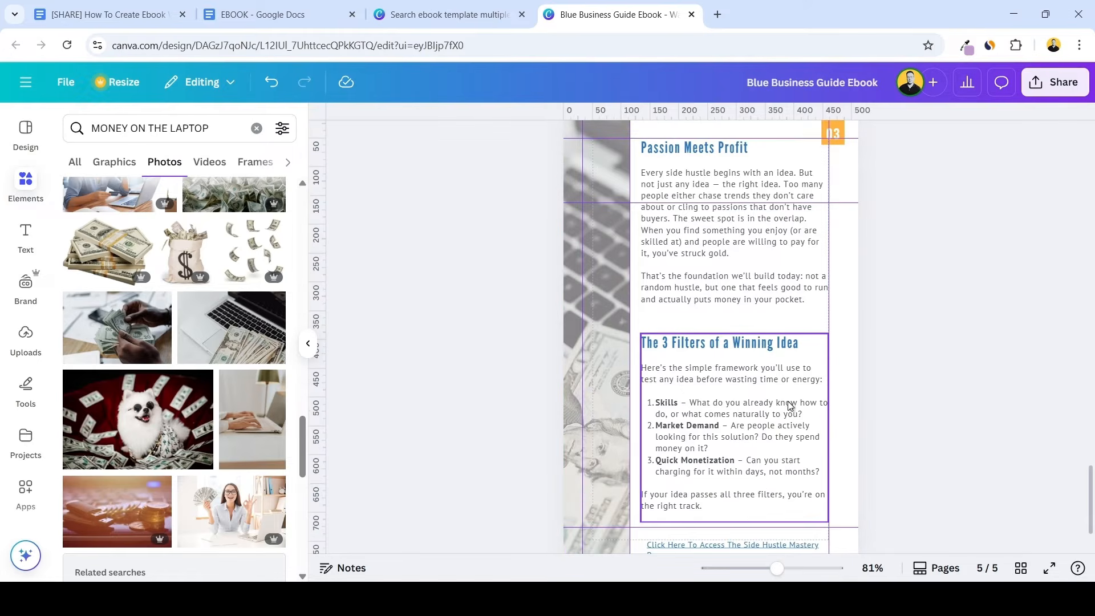
pyautogui.scroll(3, 735, 437)
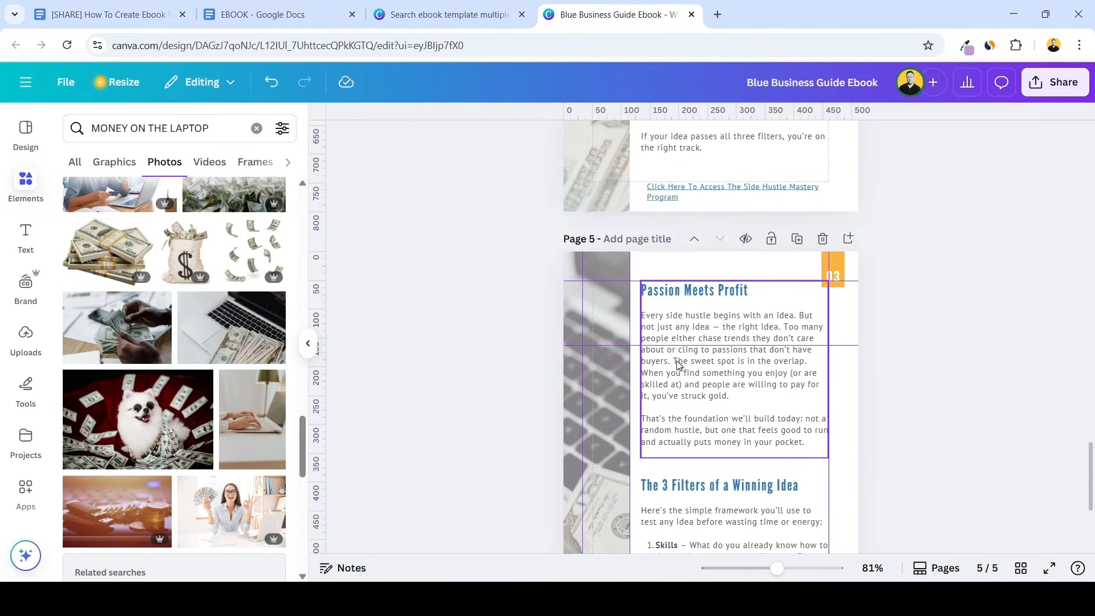
pyautogui.doubleClick(678, 365)
pyautogui.click(673, 361)
pyautogui.press('Return')
pyautogui.press('Return')
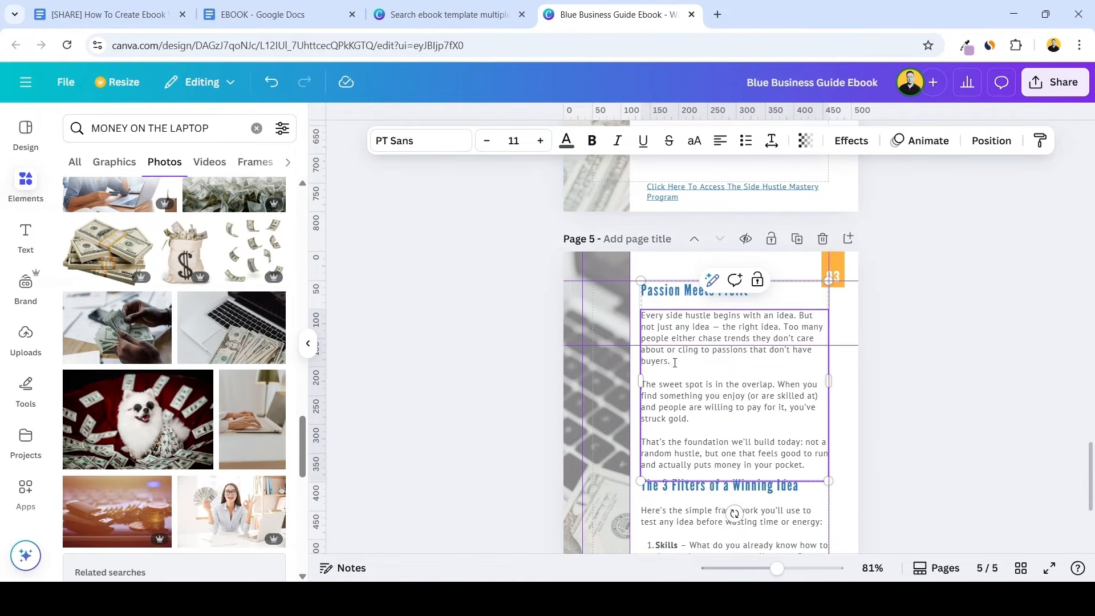
pyautogui.click(881, 386)
pyautogui.scroll(-3, 881, 386)
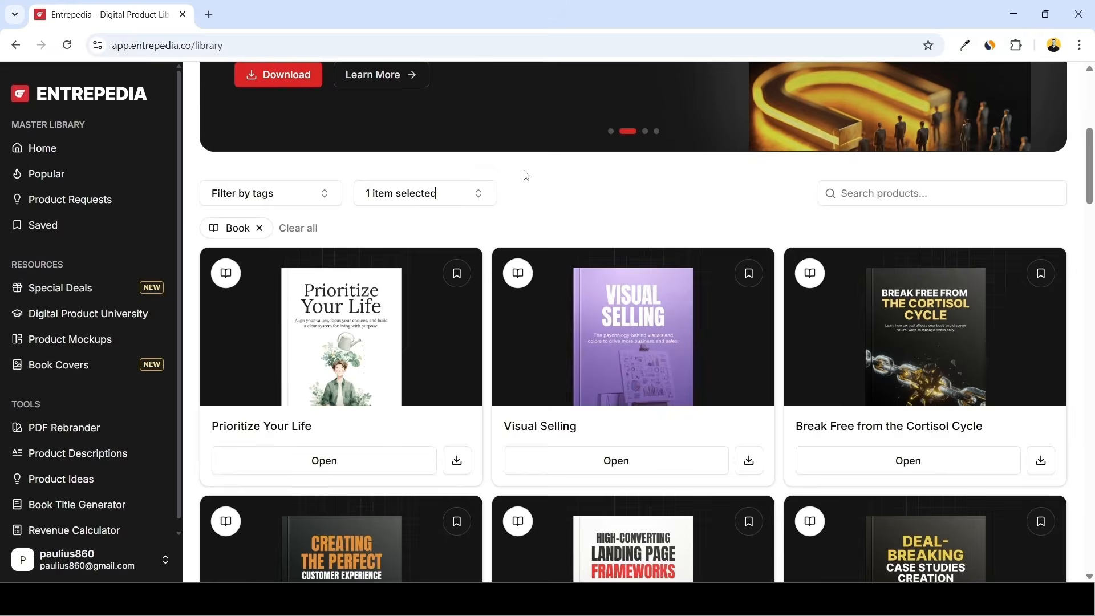
pyautogui.scroll(-13, 787, 266)
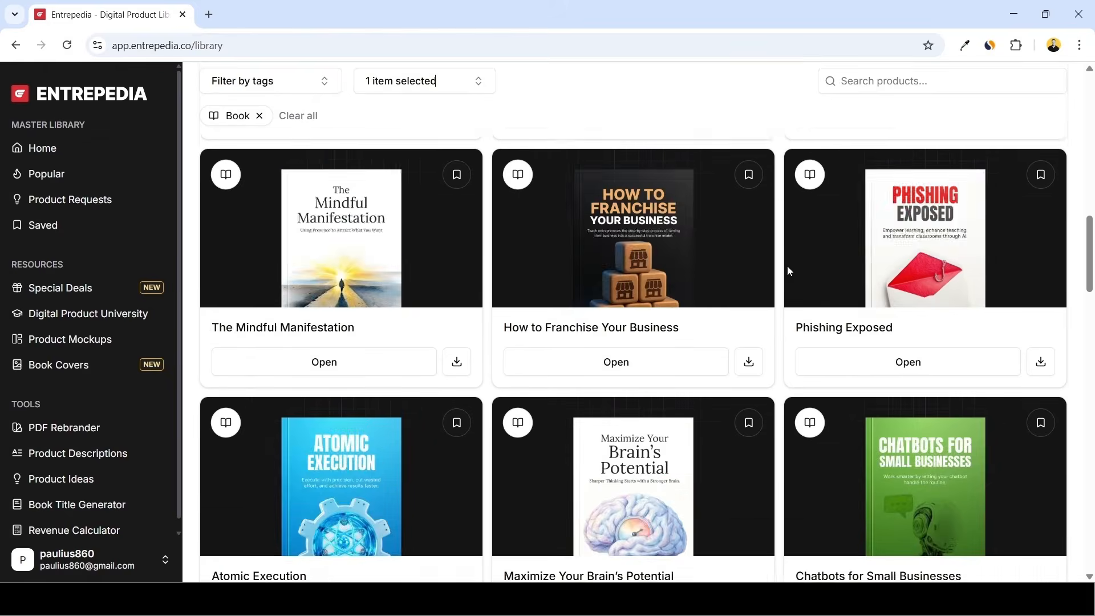
pyautogui.scroll(-18, 789, 270)
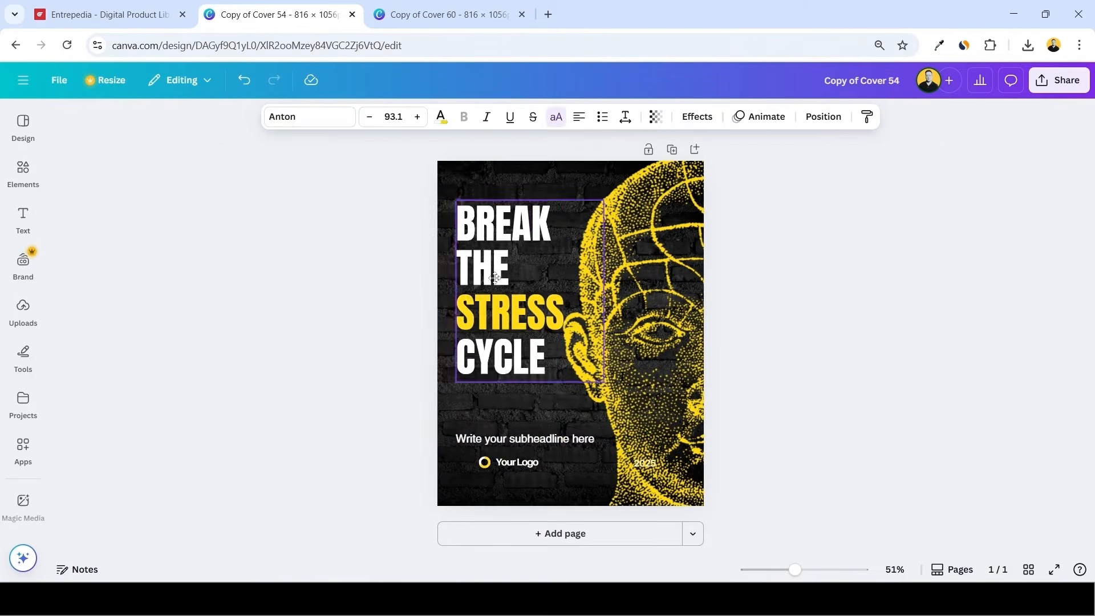
pyautogui.click(674, 270)
pyautogui.click(586, 116)
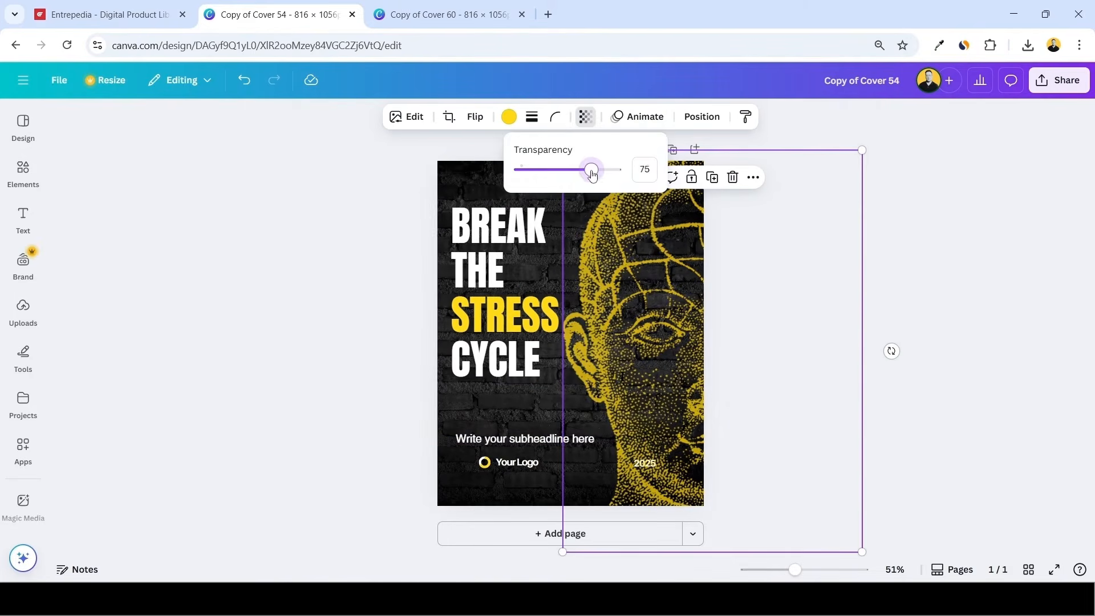
pyautogui.click(675, 269)
pyautogui.click(502, 297)
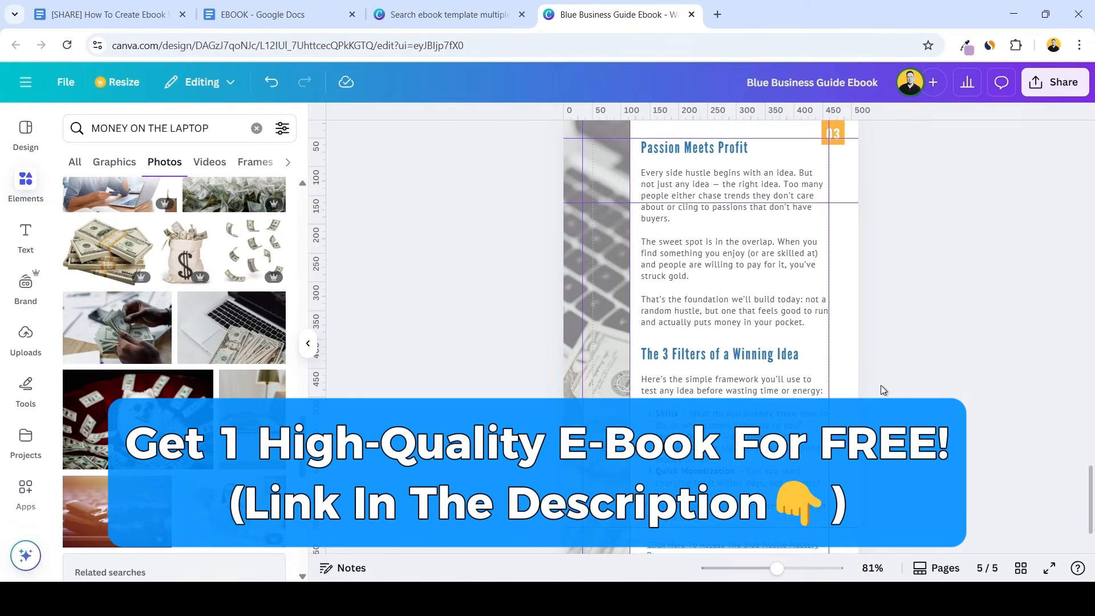
pyautogui.scroll(-3, 881, 386)
pyautogui.scroll(9, 881, 359)
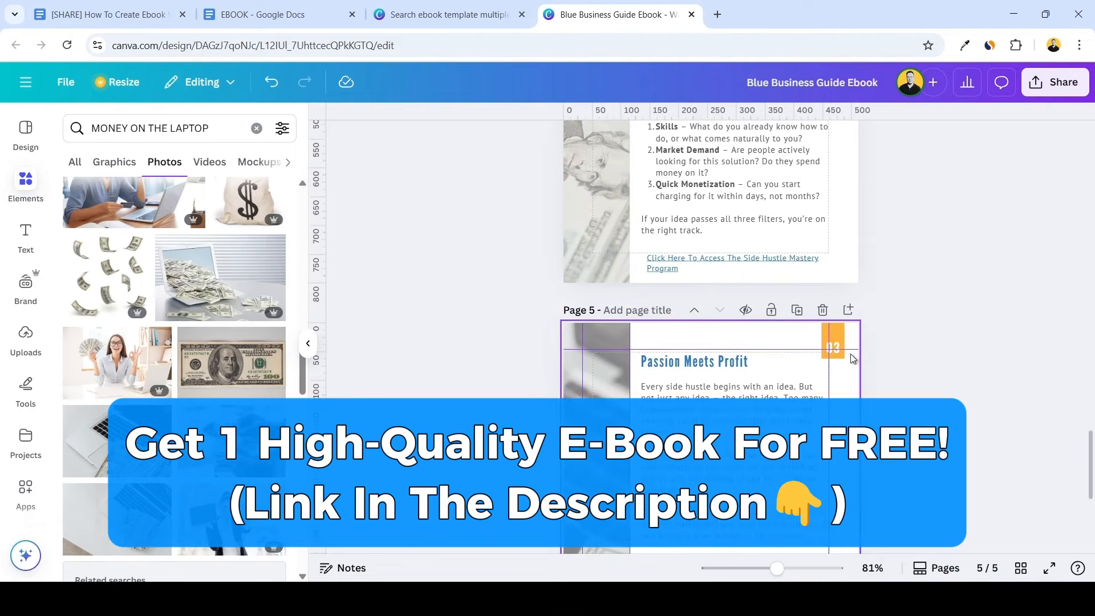
pyautogui.scroll(4, 878, 336)
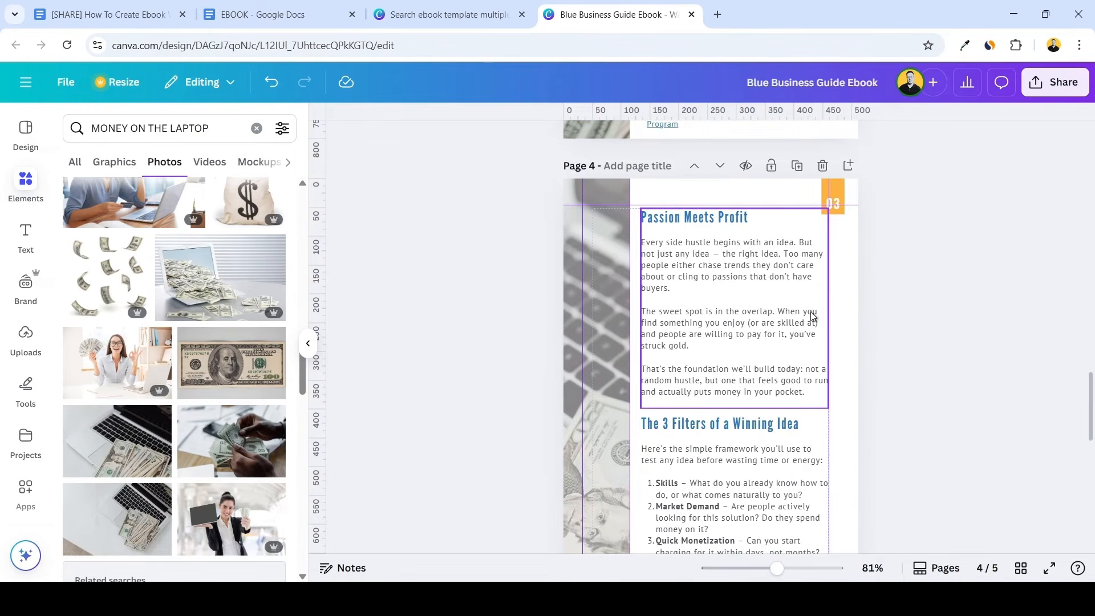
pyautogui.scroll(-4, 809, 324)
pyautogui.scroll(-6, 805, 326)
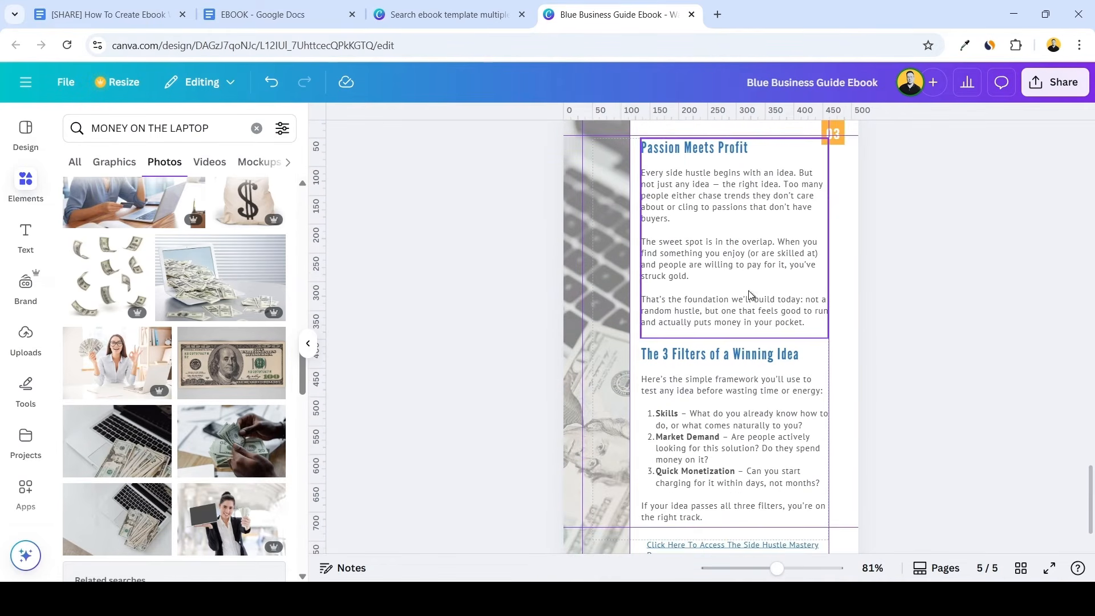
# Replace the "Passion Meets Profit" heading on the last page with "Profitable Micro-Niches" copied from the EBOOK Google Docs document
pyautogui.click(271, 12)
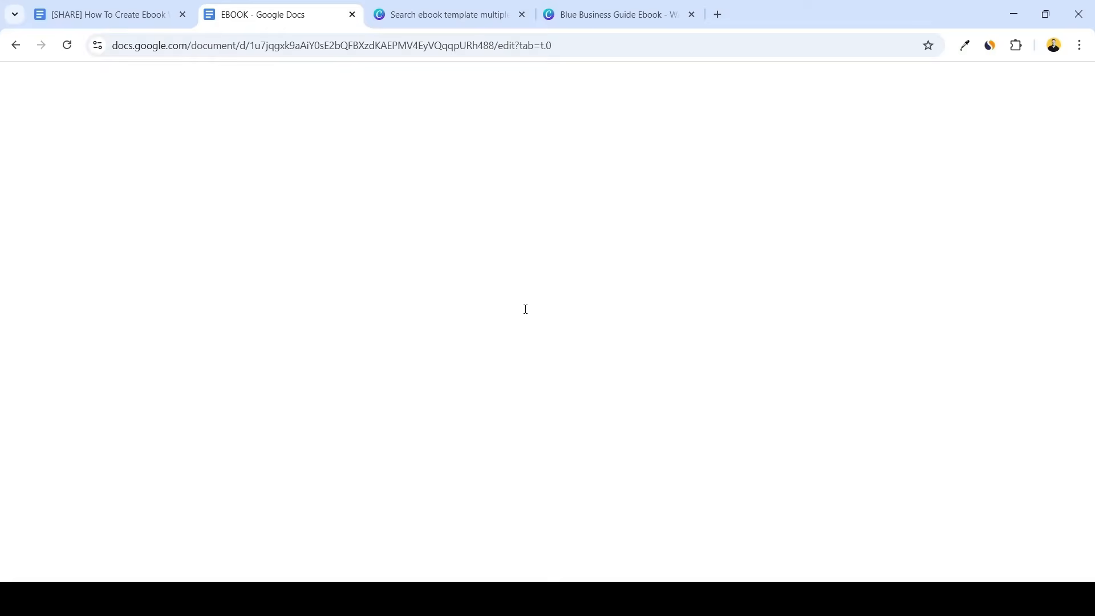
pyautogui.scroll(-7, 618, 241)
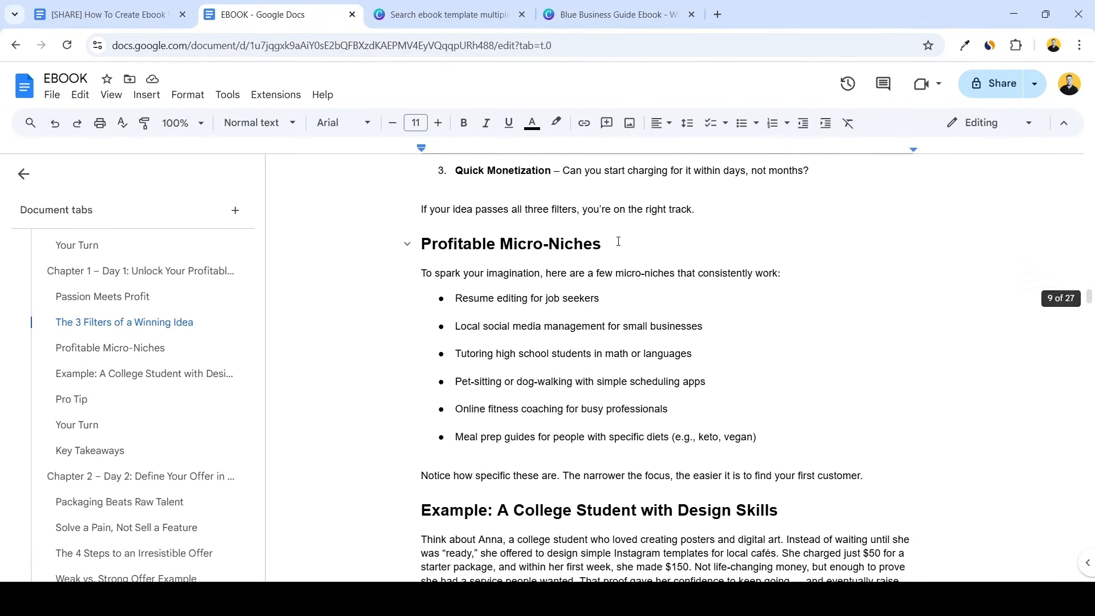
pyautogui.tripleClick(618, 241)
pyautogui.hotkey('ctrl', 'c')
pyautogui.click(615, 15)
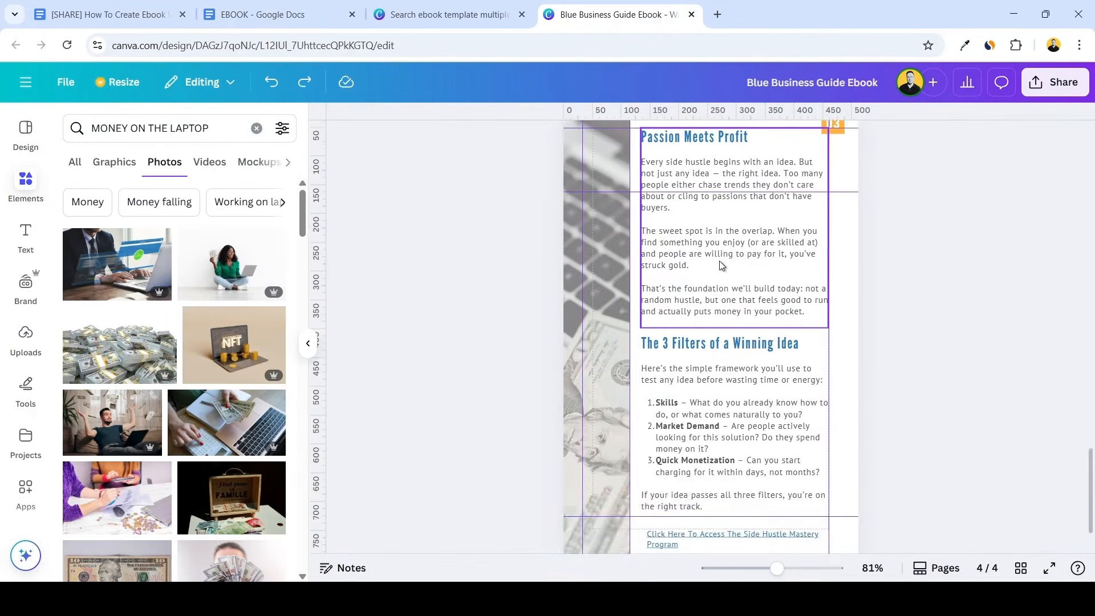
pyautogui.scroll(2, 721, 266)
pyautogui.doubleClick(707, 211)
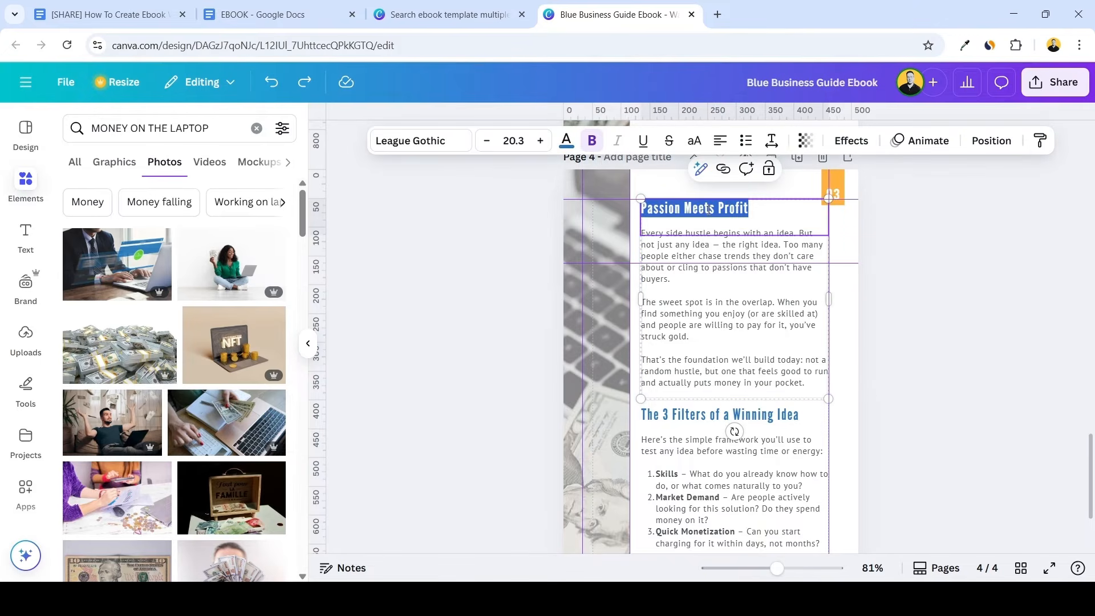
pyautogui.hotkey('ctrl', 'v')
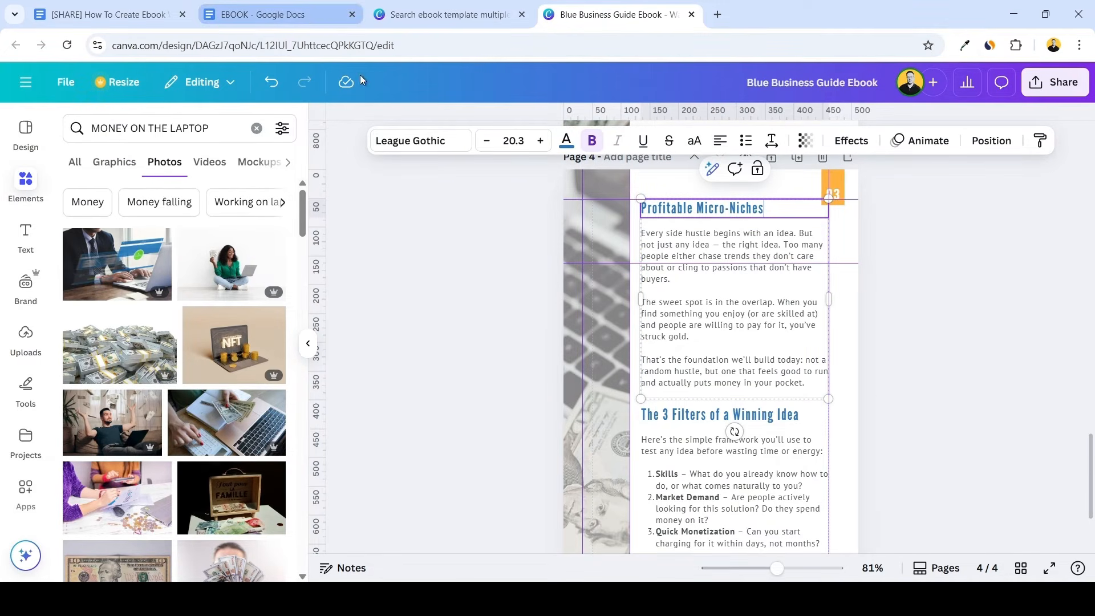
# Replace the body under "Profitable Micro-Niches" with that section's introduction, bulleted list and closing note from the EBOOK Google Docs document
pyautogui.click(280, 14)
pyautogui.moveTo(415, 271); pyautogui.dragTo(888, 489)
pyautogui.hotkey('ctrl', 'c')
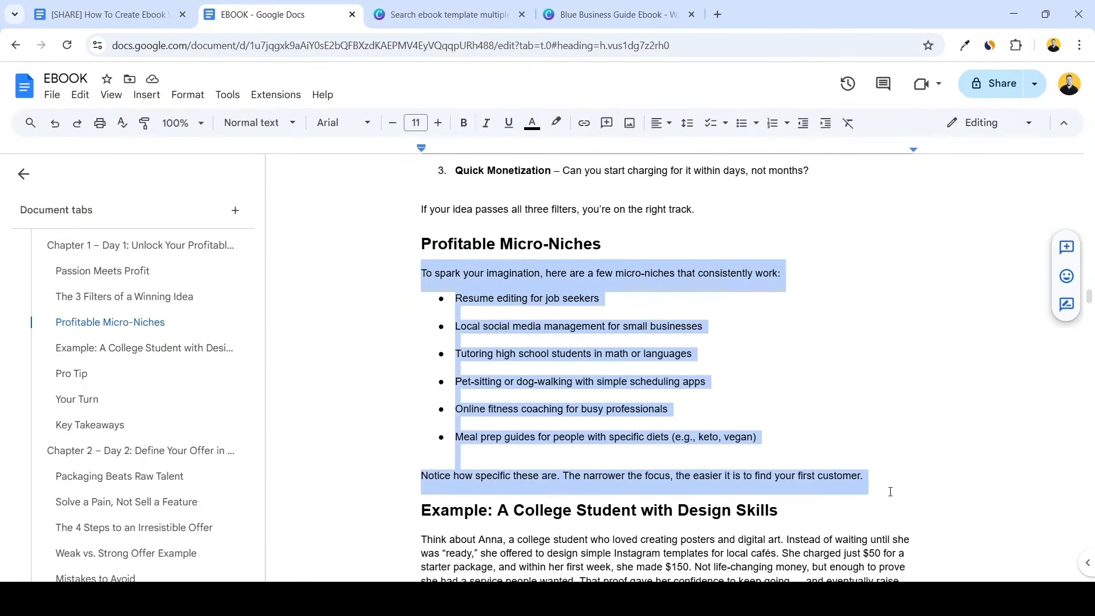
pyautogui.click(559, 7)
pyautogui.tripleClick(701, 291)
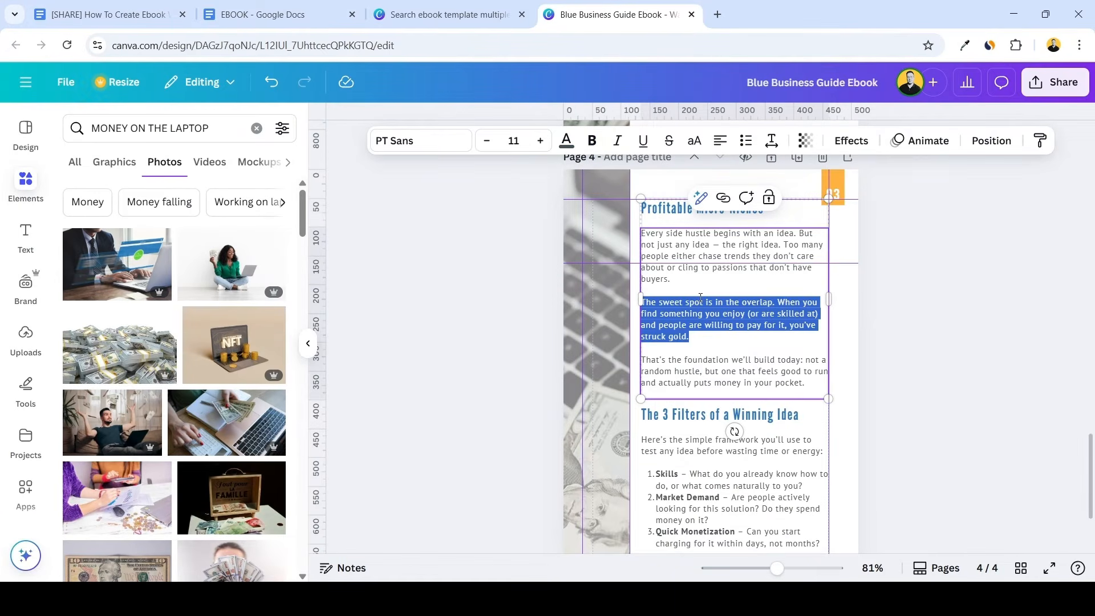
pyautogui.hotkey('ctrl', 'a')
pyautogui.hotkey('ctrl', 'v')
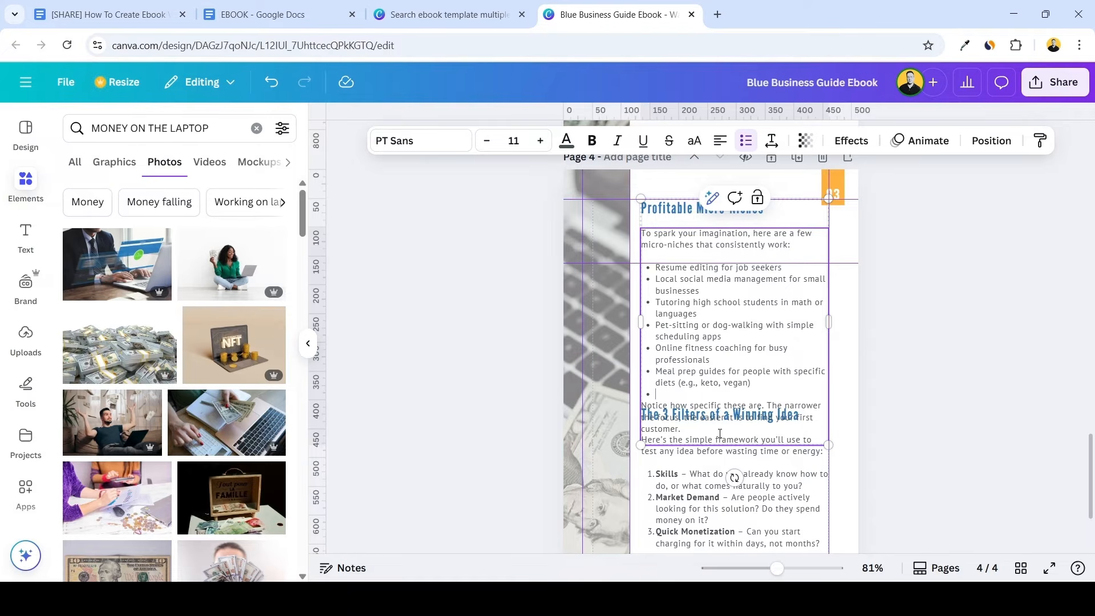
pyautogui.click(439, 347)
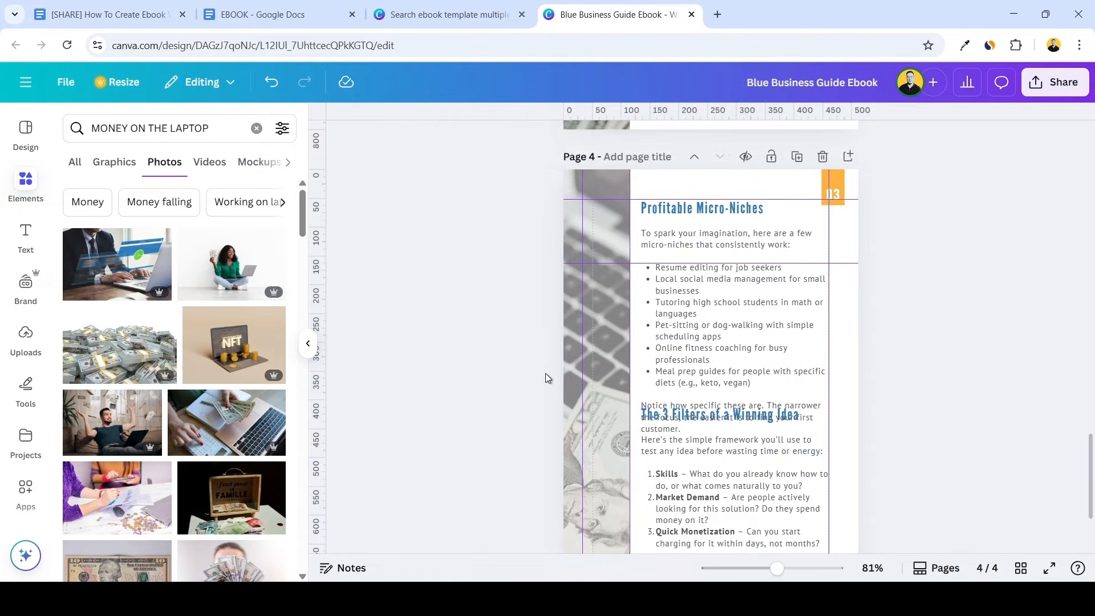
# Move the "3 Filters" text group below the micro-niches text and replace its heading with "Example: A College Student with Design Skills" from Google Docs
pyautogui.scroll(-3, 545, 378)
pyautogui.click(736, 377)
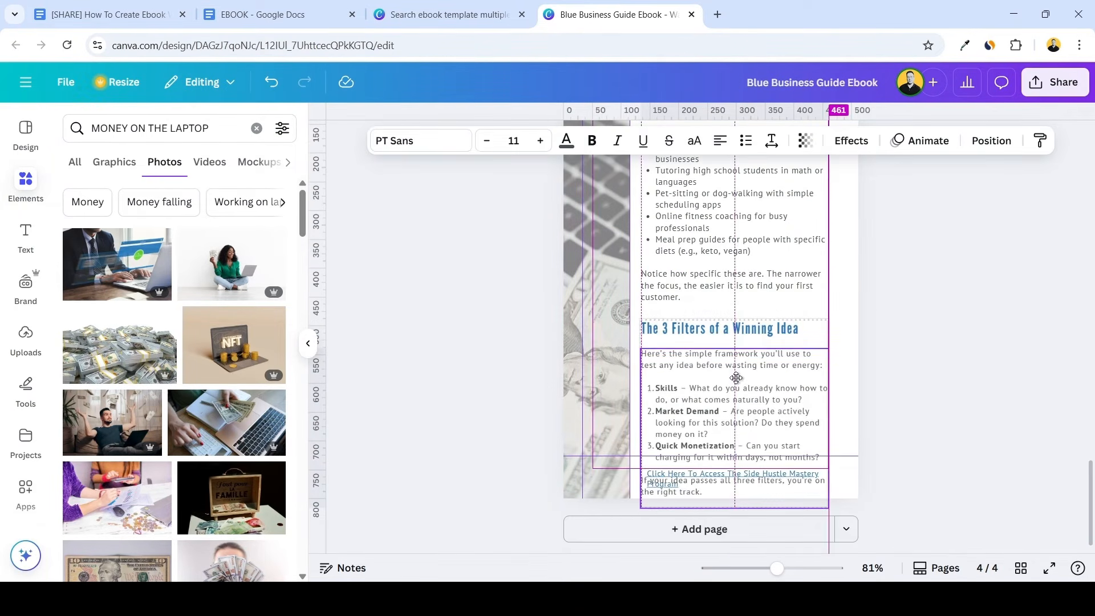
pyautogui.click(274, 14)
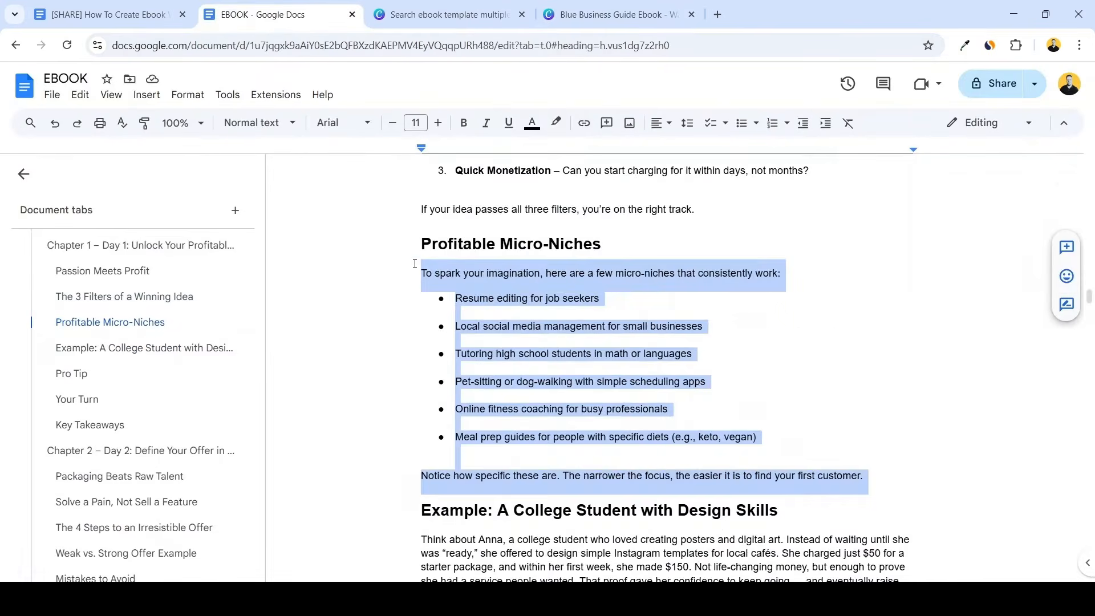
pyautogui.scroll(-3, 414, 263)
pyautogui.moveTo(420, 368); pyautogui.dragTo(847, 370)
pyautogui.hotkey('ctrl', 'c')
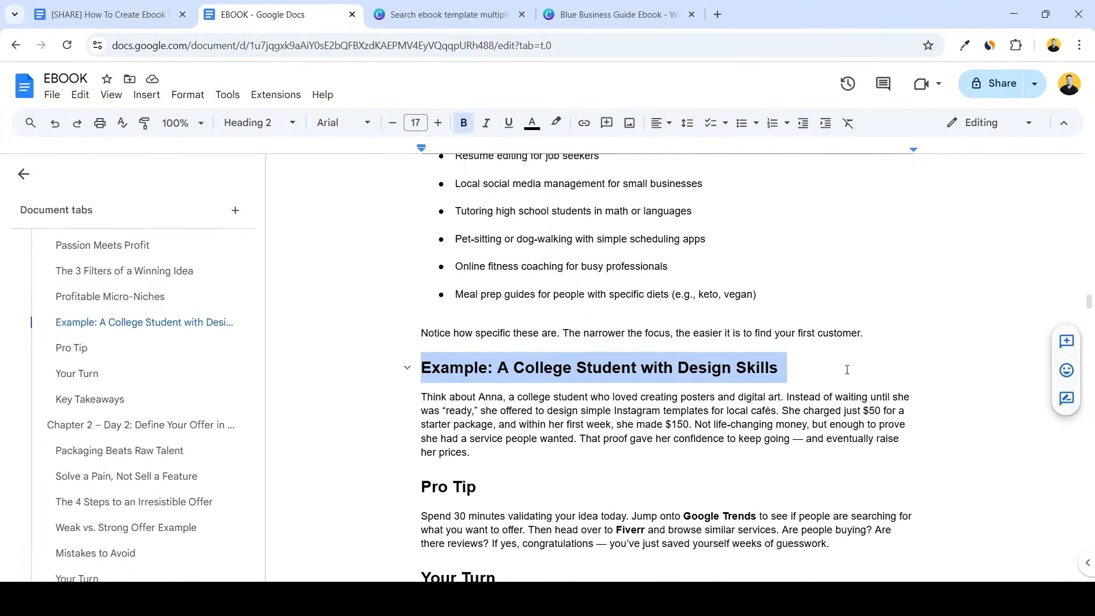
pyautogui.click(582, 7)
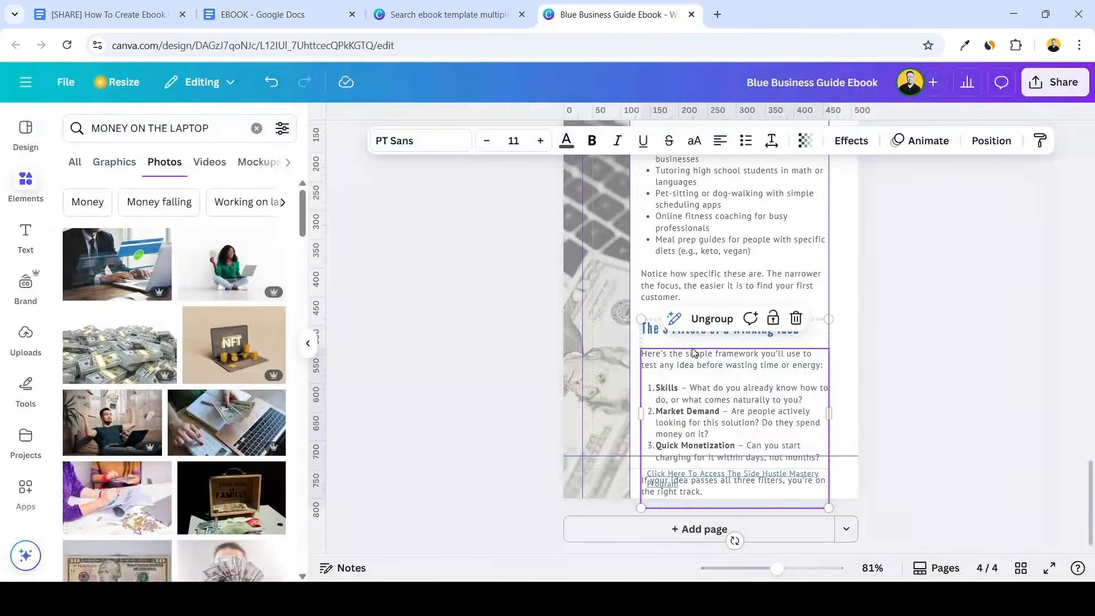
pyautogui.doubleClick(650, 330)
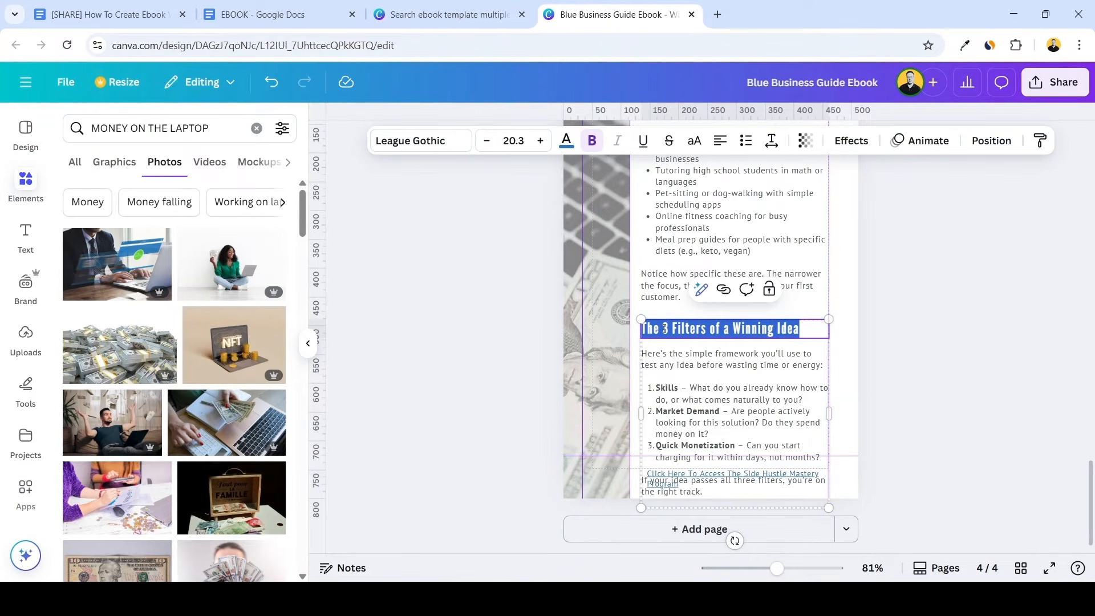
pyautogui.hotkey('ctrl', 'v')
# Replace the body under the college student heading with the matching example paragraph copied from the EBOOK Google Docs document
pyautogui.click(728, 385)
pyautogui.click(273, 15)
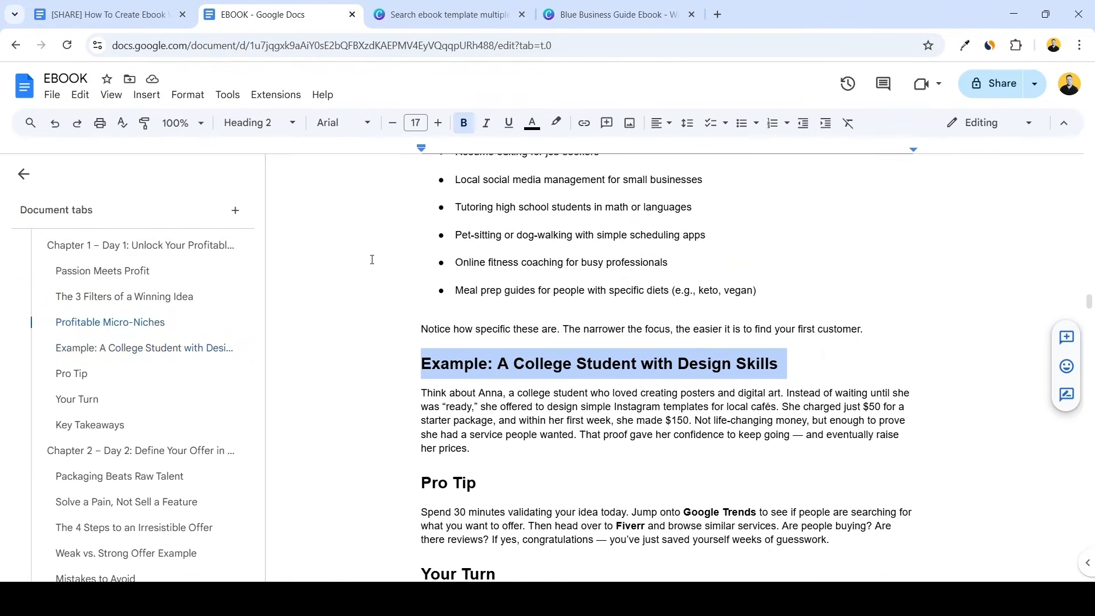
pyautogui.scroll(-3, 571, 313)
pyautogui.moveTo(470, 313); pyautogui.dragTo(422, 254)
pyautogui.hotkey('ctrl', 'c')
pyautogui.click(570, 14)
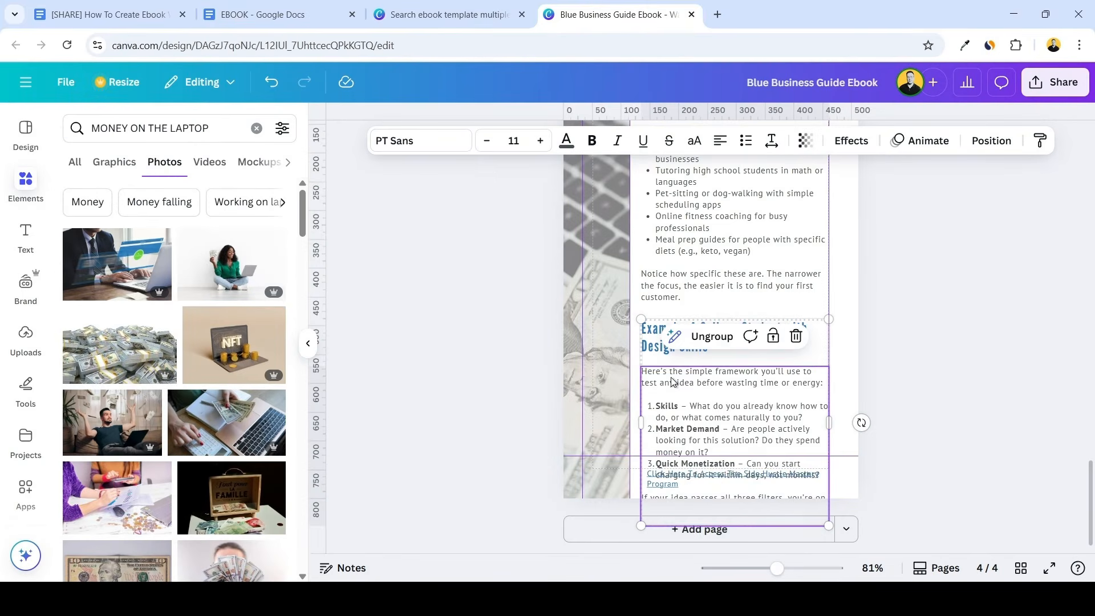
pyautogui.hotkey('ctrl', 'a')
pyautogui.hotkey('ctrl', 'v')
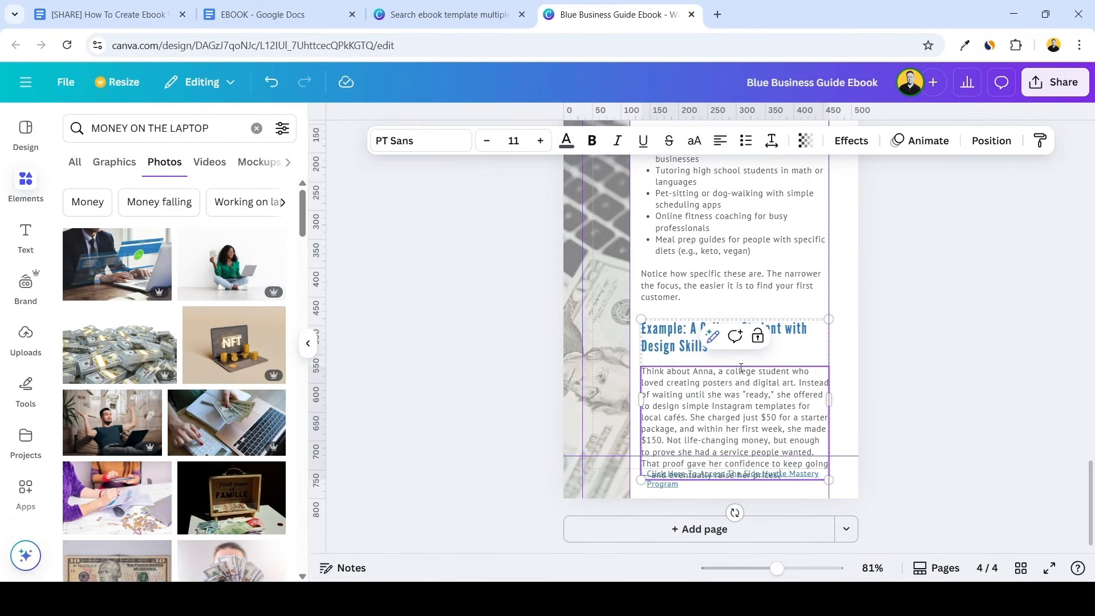
pyautogui.click(871, 358)
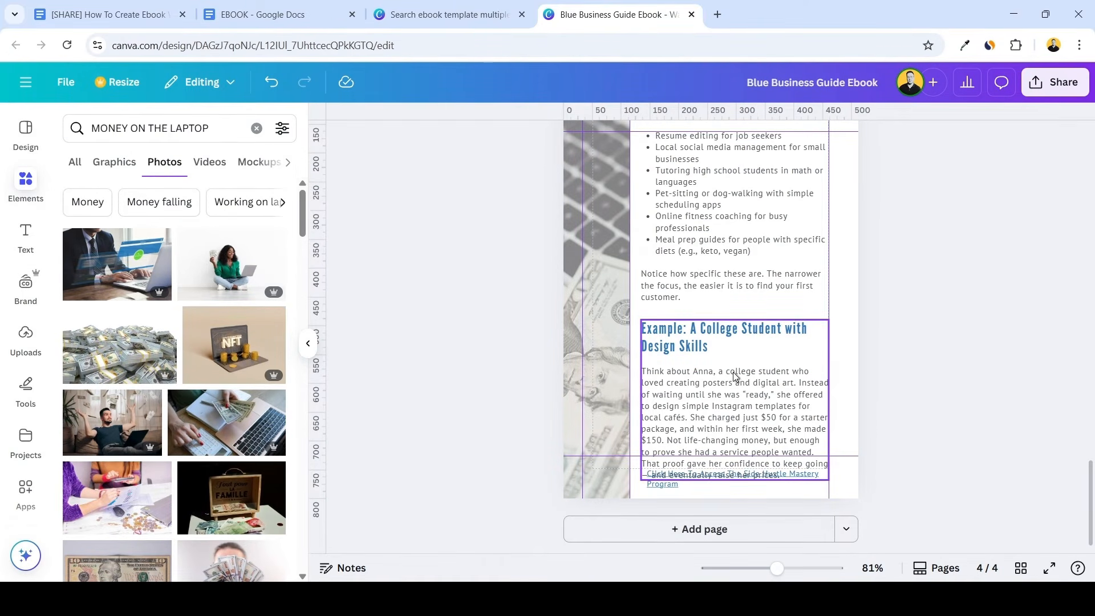
# Duplicate page 4 as page 5 and delete the "Profitable Micro-Niches" heading from the copy
pyautogui.scroll(4, 735, 376)
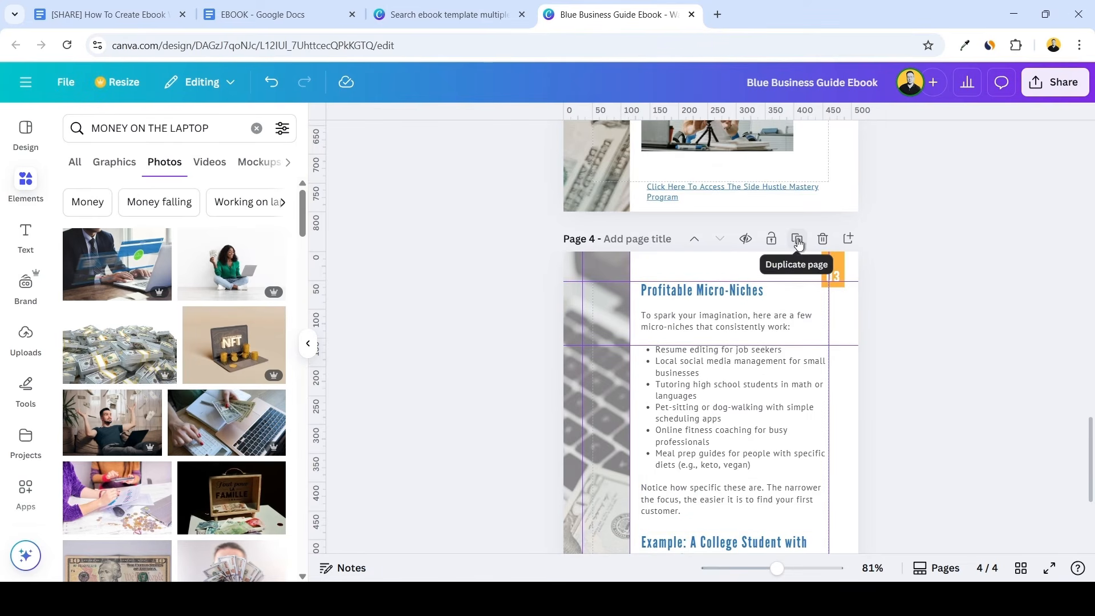
pyautogui.click(797, 241)
pyautogui.scroll(3, 741, 450)
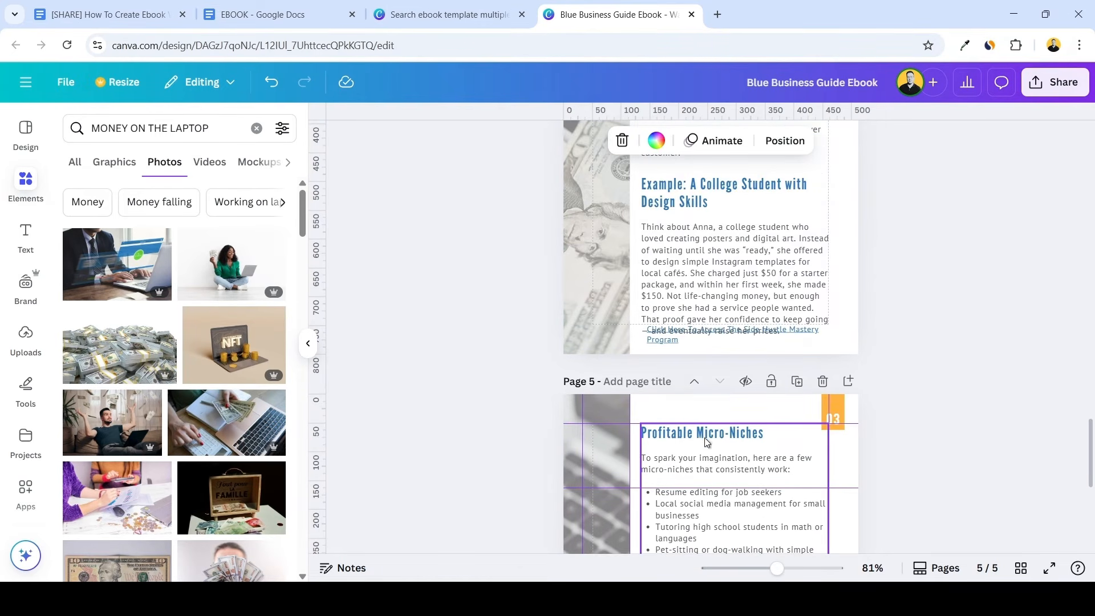
pyautogui.click(706, 442)
pyautogui.press('Delete')
pyautogui.moveTo(699, 507)
pyautogui.mouseDown()
pyautogui.moveTo(700, 473)
pyautogui.moveTo(699, 489)
pyautogui.mouseUp()
# Remove the text from "She charged just $50 for a starter package" to the end of page 4's example paragraph
pyautogui.click(685, 278)
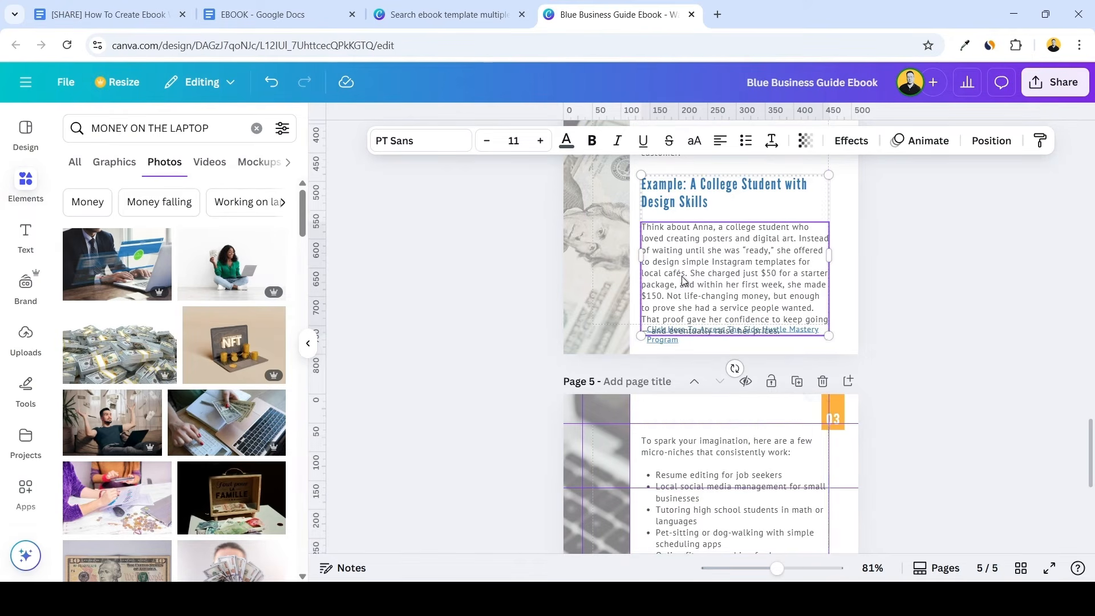
pyautogui.moveTo(688, 276); pyautogui.dragTo(829, 337)
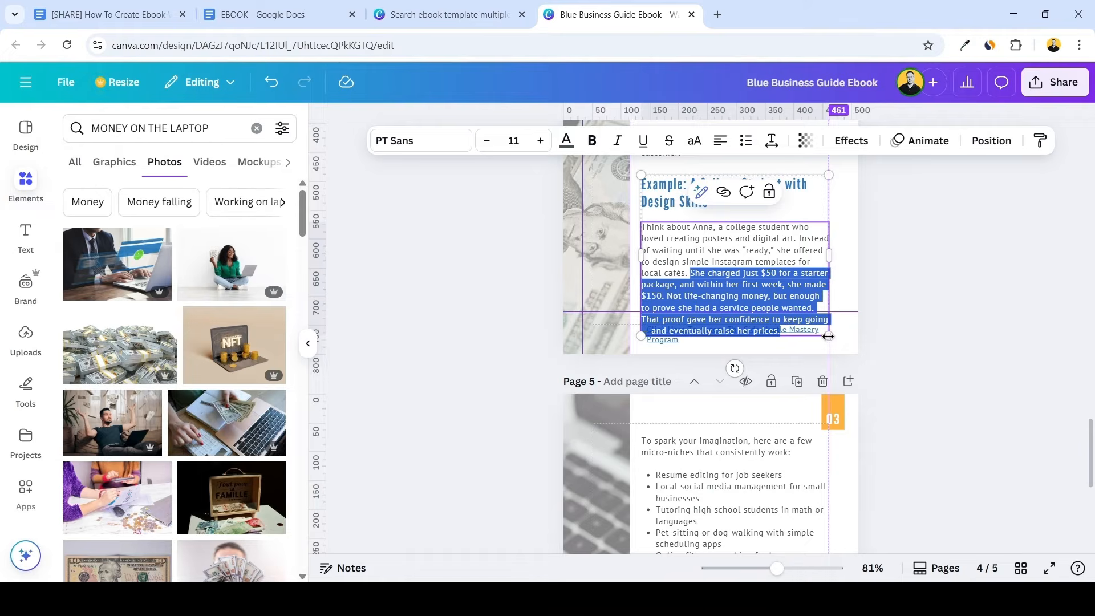
pyautogui.press('BackSpace')
# Replace the micro-niches text on page 5 with the cut passage beginning "She charged just $50 for a starter package"
pyautogui.scroll(-3, 808, 341)
pyautogui.tripleClick(745, 316)
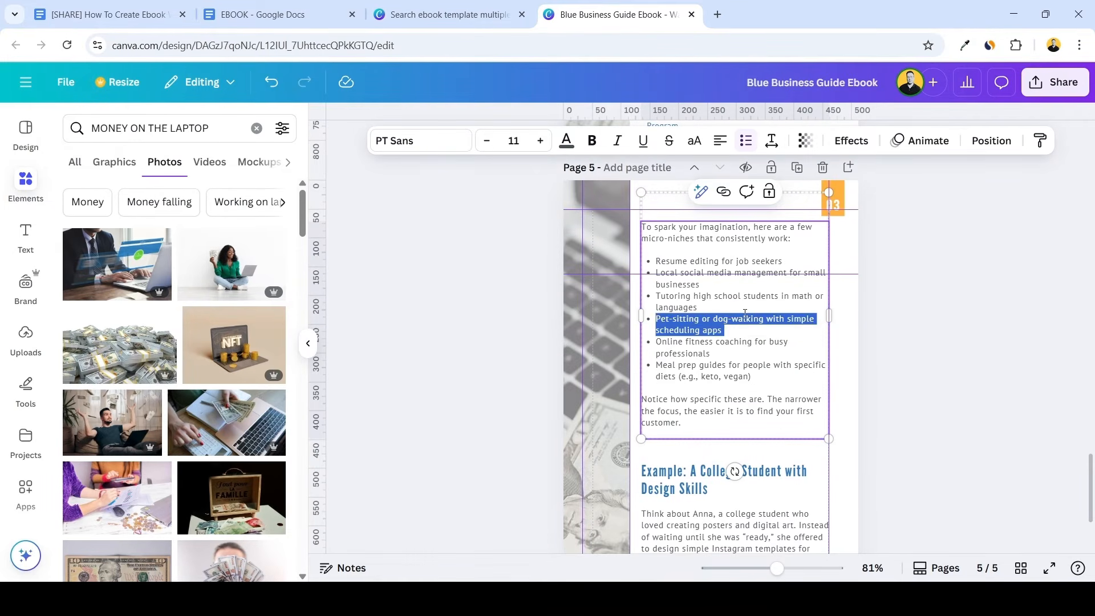
pyautogui.hotkey('ctrl', 'a')
pyautogui.hotkey('ctrl', 'v')
pyautogui.click(741, 325)
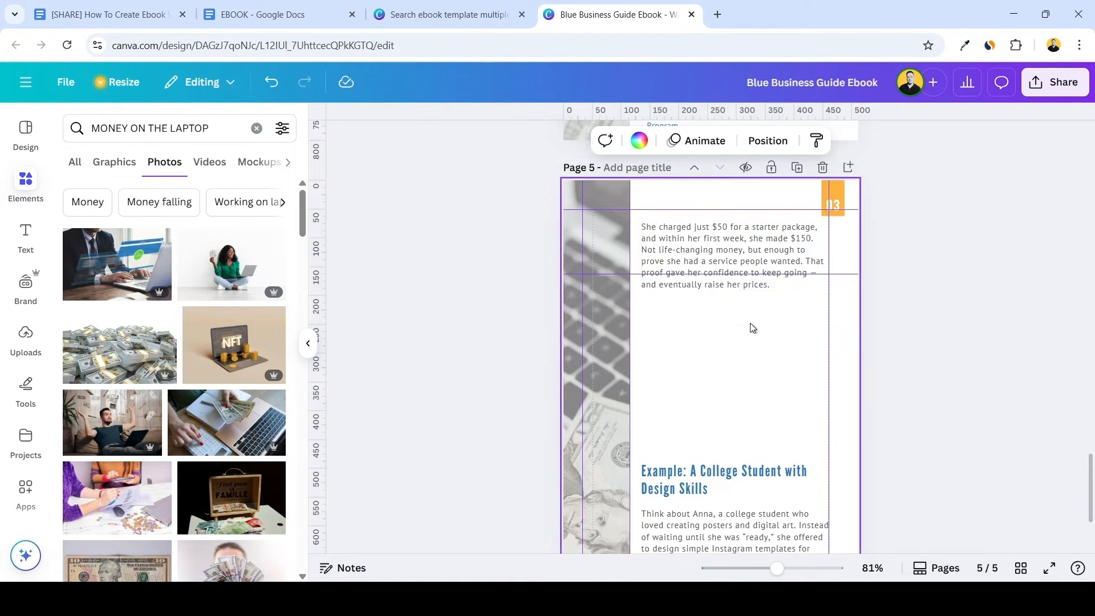
# Delete the duplicated "Example: A College Student with Design Skills" heading and body from page 5
pyautogui.scroll(4, 734, 302)
pyautogui.scroll(1, 738, 307)
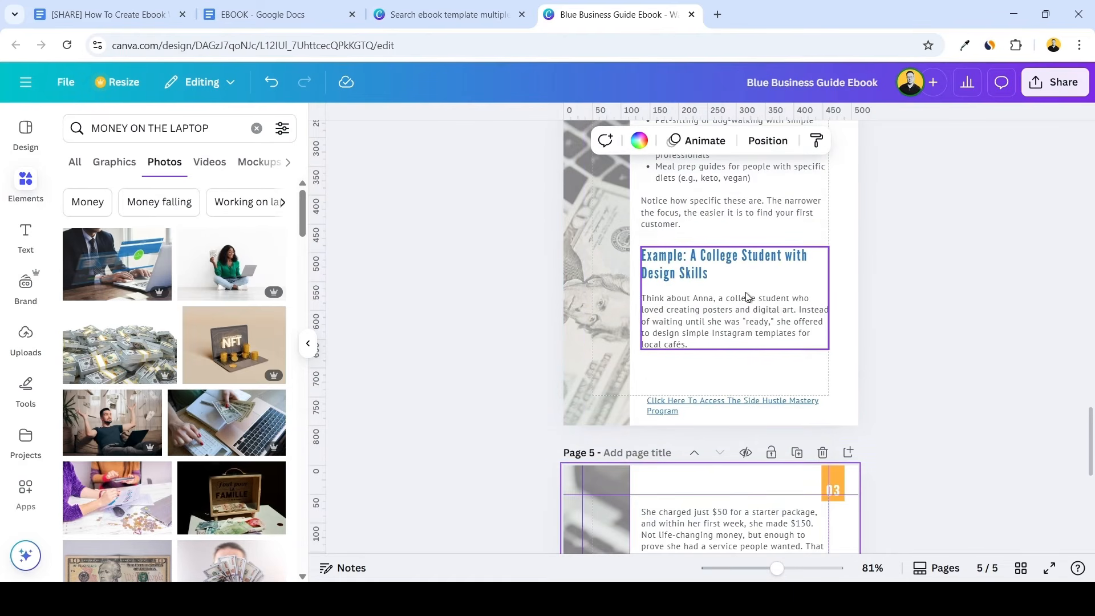
pyautogui.scroll(-5, 739, 353)
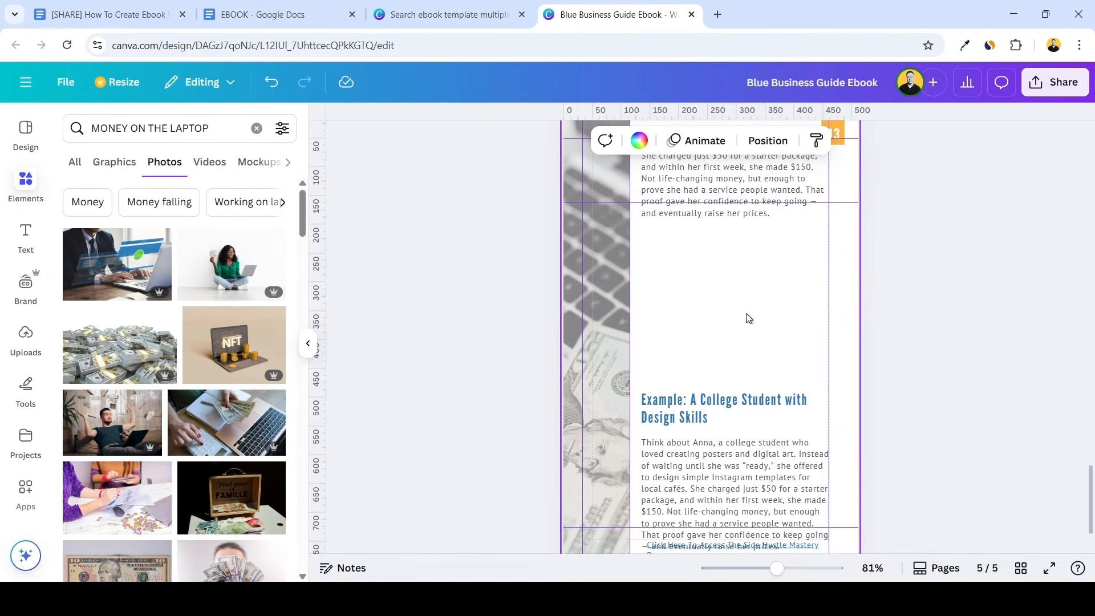
pyautogui.scroll(-1, 761, 336)
pyautogui.scroll(-5, 741, 308)
# Add the photo of the cheering woman holding cash at a laptop to page 5, sized about 328 × 219, directly below the paragraph
pyautogui.scroll(-4, 205, 318)
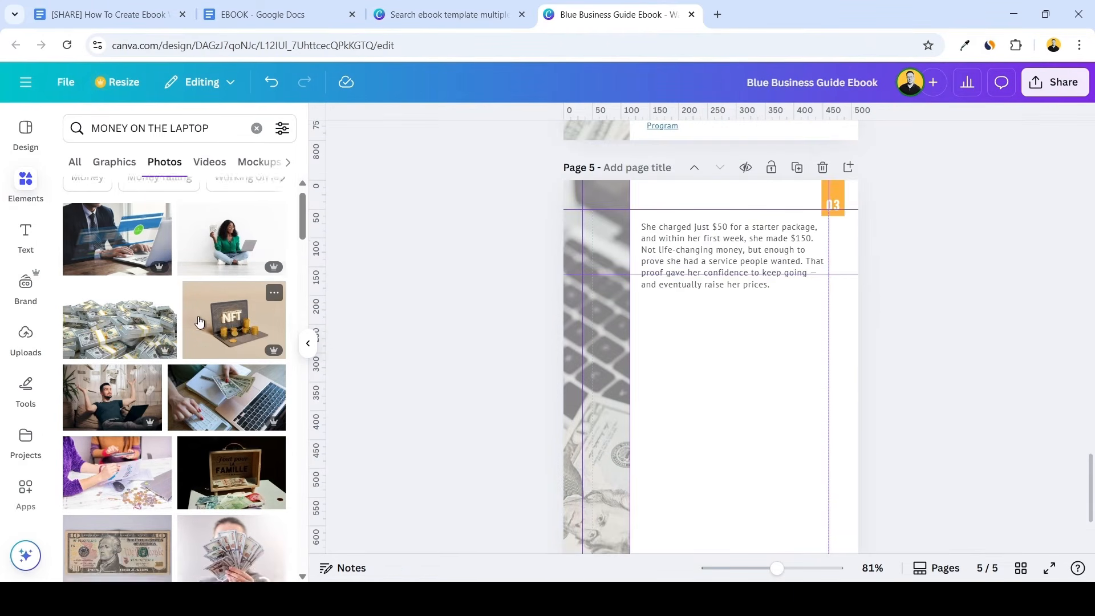
pyautogui.scroll(-8, 205, 318)
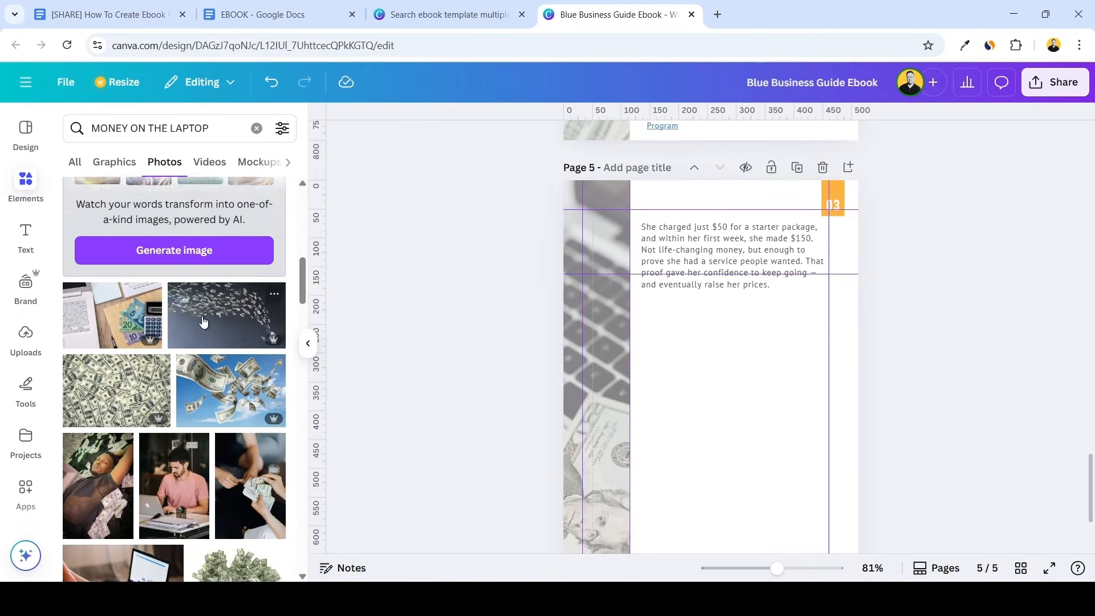
pyautogui.scroll(-4, 203, 321)
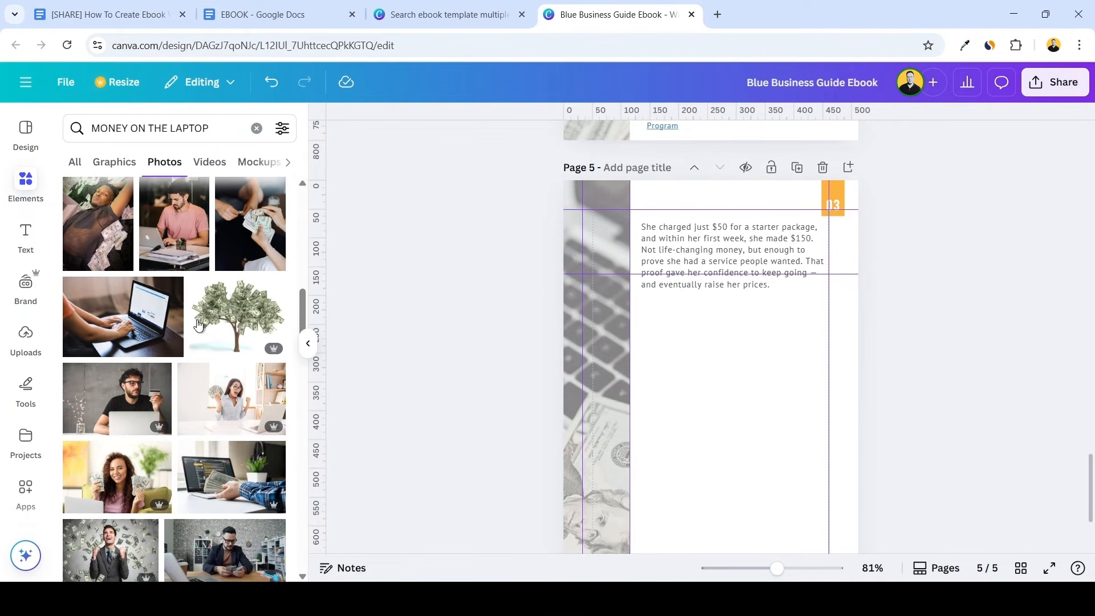
pyautogui.moveTo(618, 362); pyautogui.dragTo(640, 376)
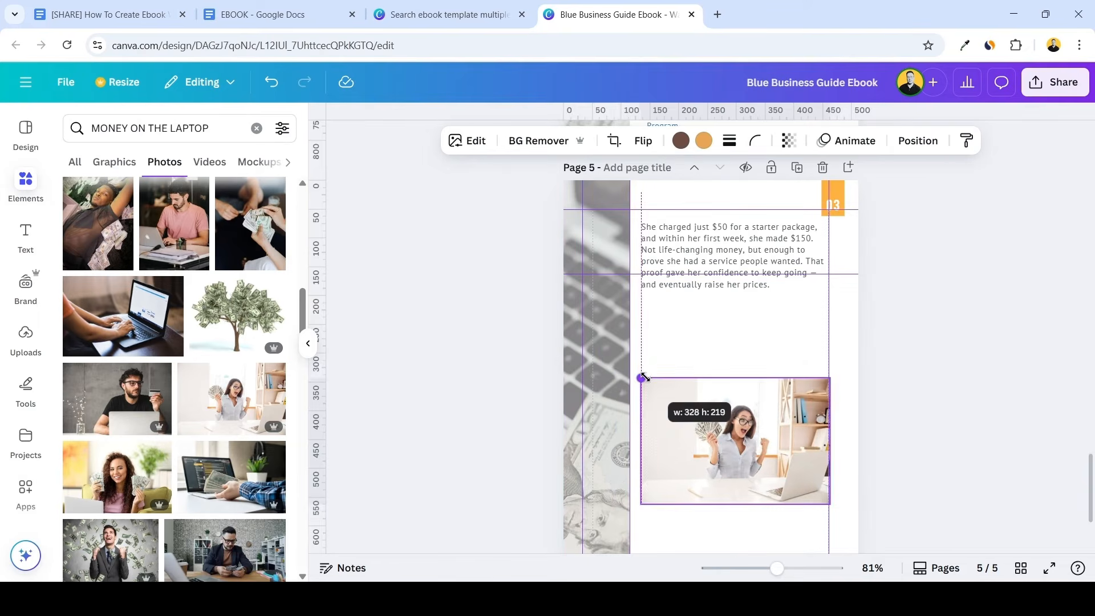
pyautogui.moveTo(735, 441); pyautogui.dragTo(734, 371)
pyautogui.scroll(-3, 734, 370)
pyautogui.scroll(10, 735, 375)
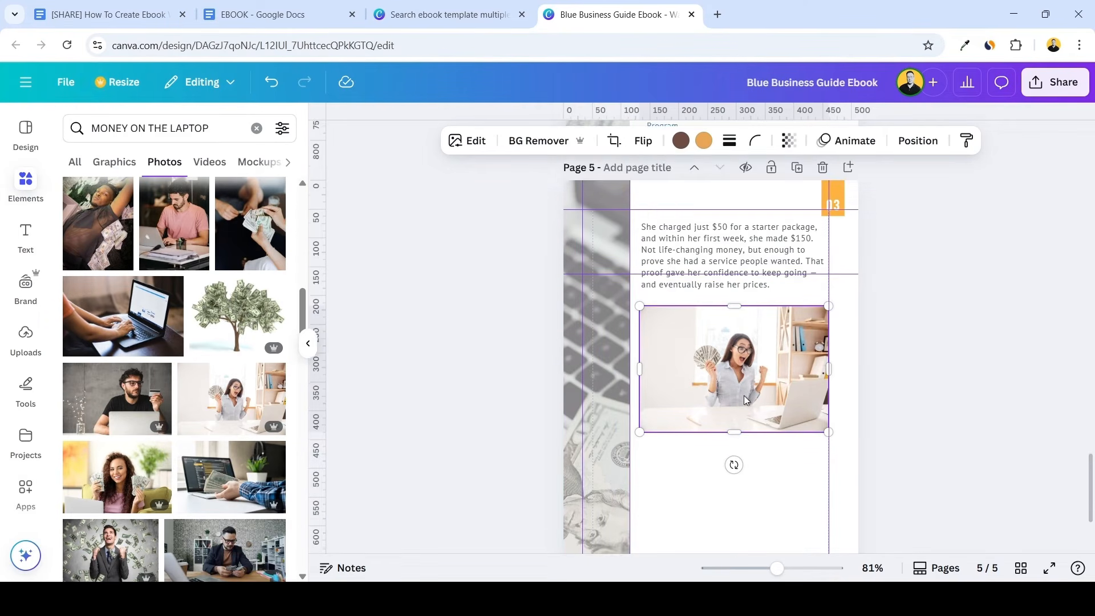
# Duplicate the "Day 1: Unlock Your Profitable Idea" page and move the copy to the end as page 6
pyautogui.scroll(10, 762, 397)
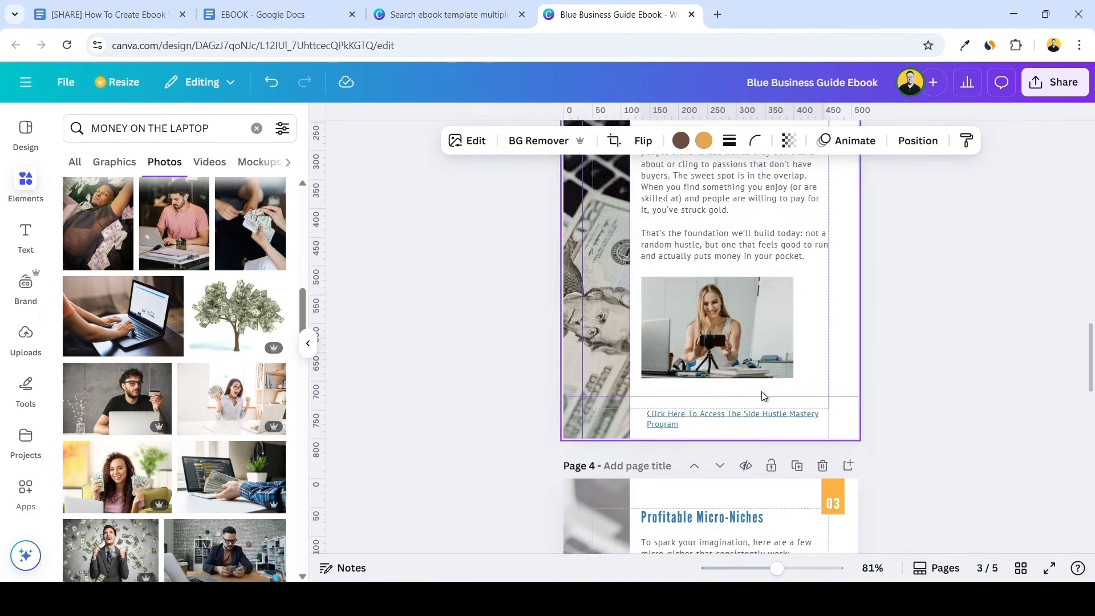
pyautogui.click(797, 235)
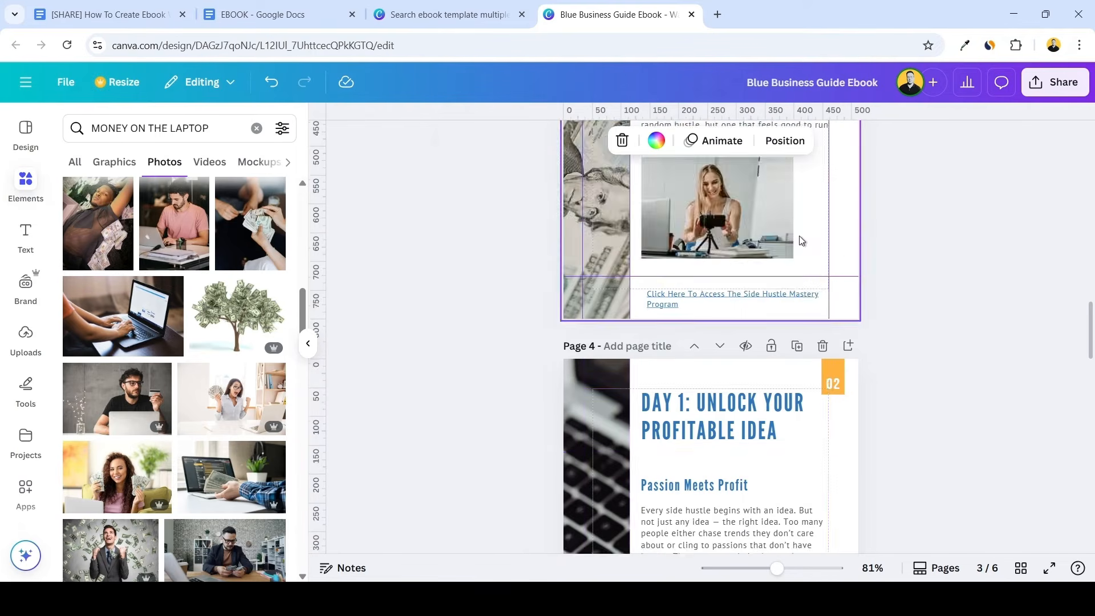
pyautogui.click(720, 236)
pyautogui.click(720, 237)
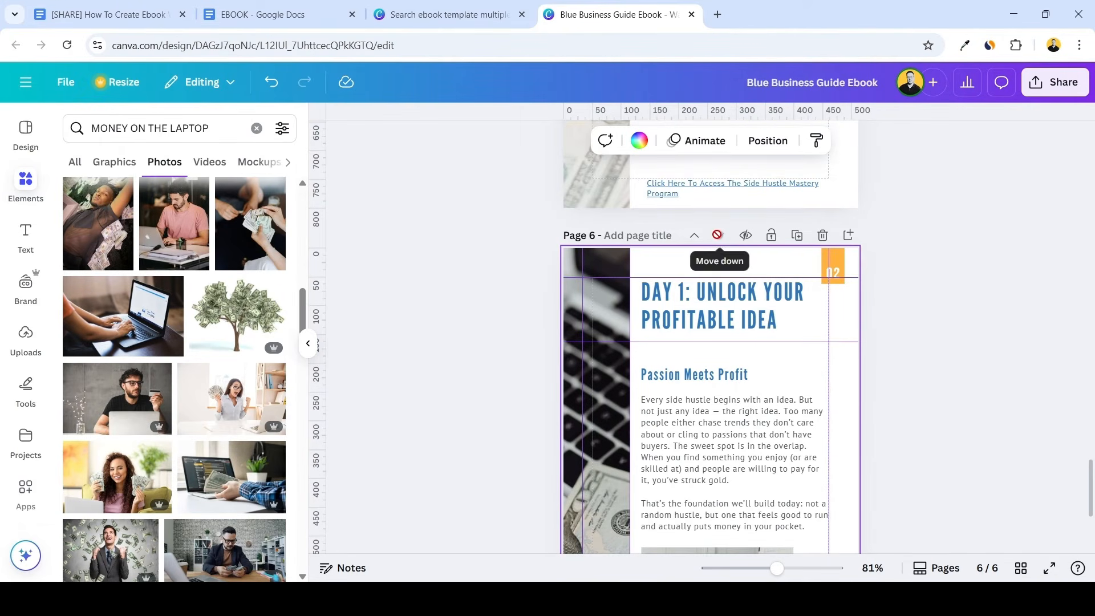
# Review the text and image layout on pages 4 to 6, including their alignment with the guides
pyautogui.scroll(-4, 730, 237)
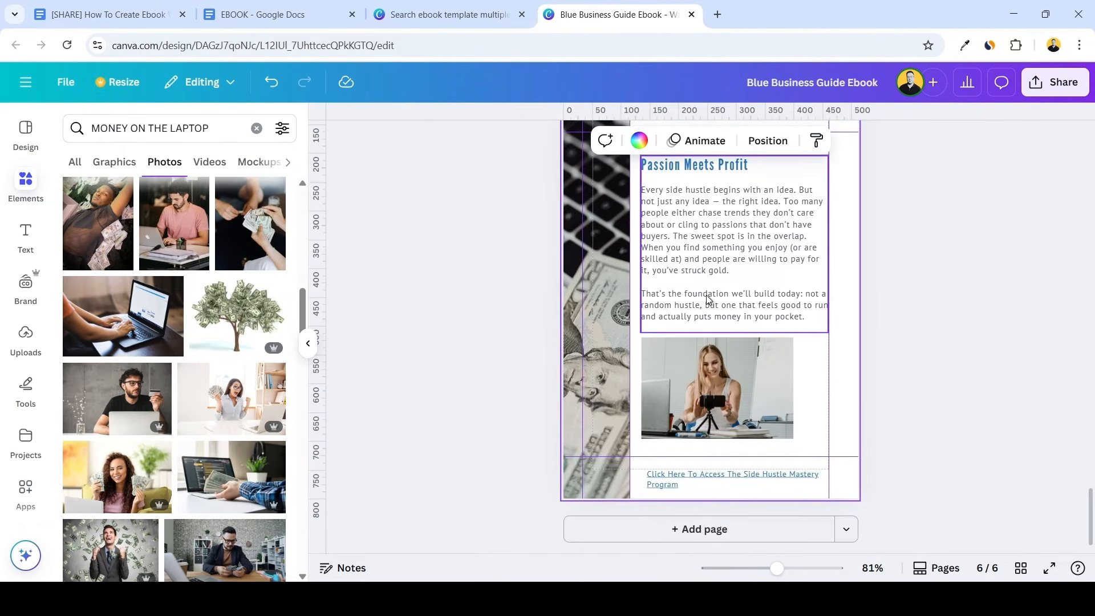
pyautogui.scroll(3, 709, 300)
pyautogui.scroll(-5, 713, 300)
pyautogui.scroll(5, 731, 348)
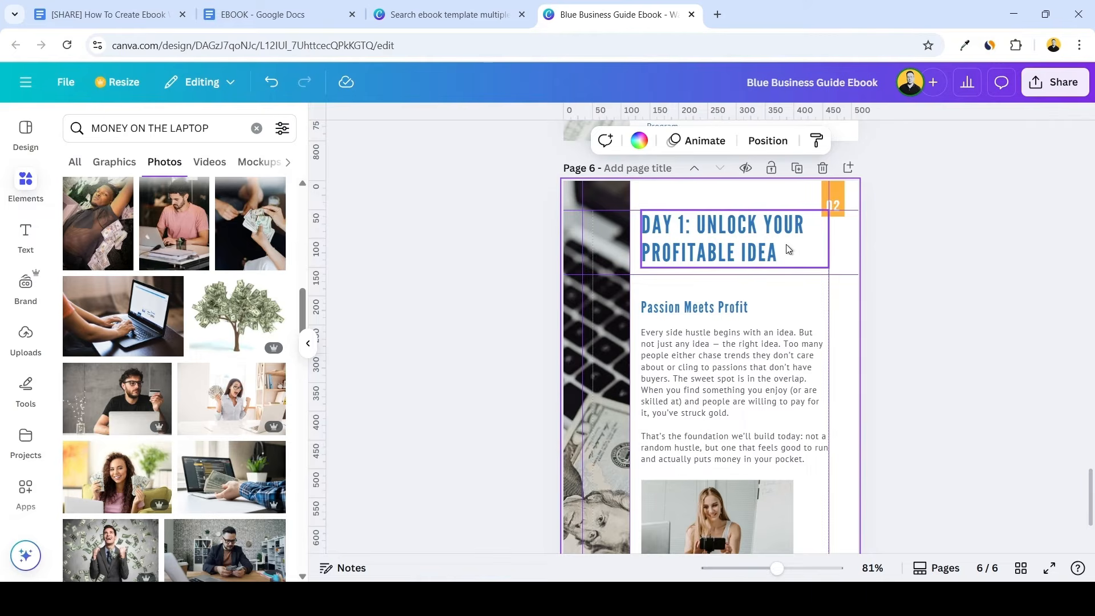
pyautogui.scroll(8, 783, 275)
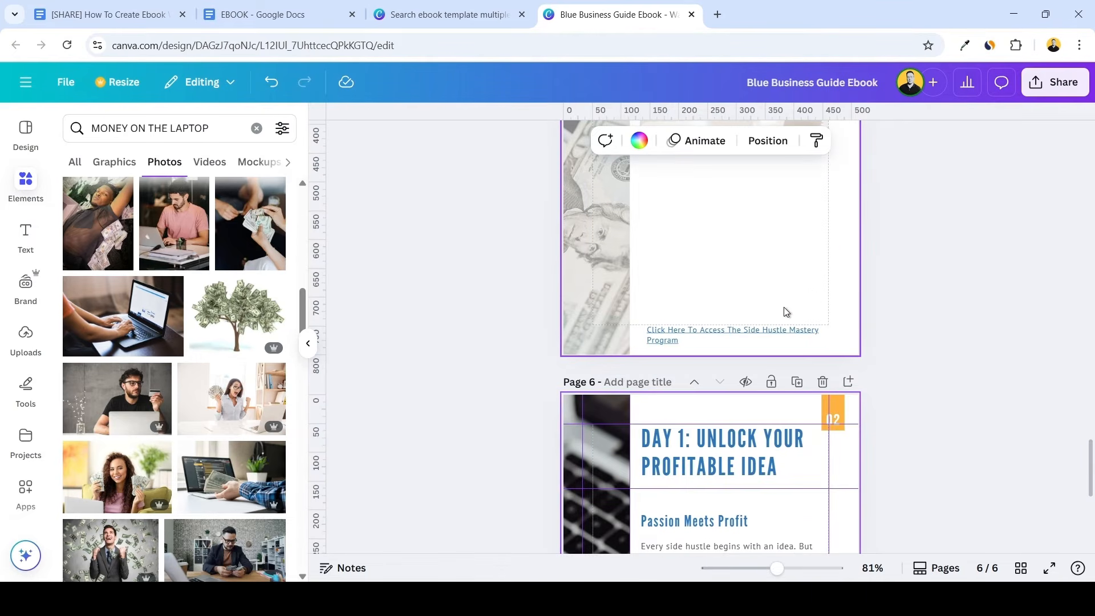
pyautogui.scroll(5, 764, 349)
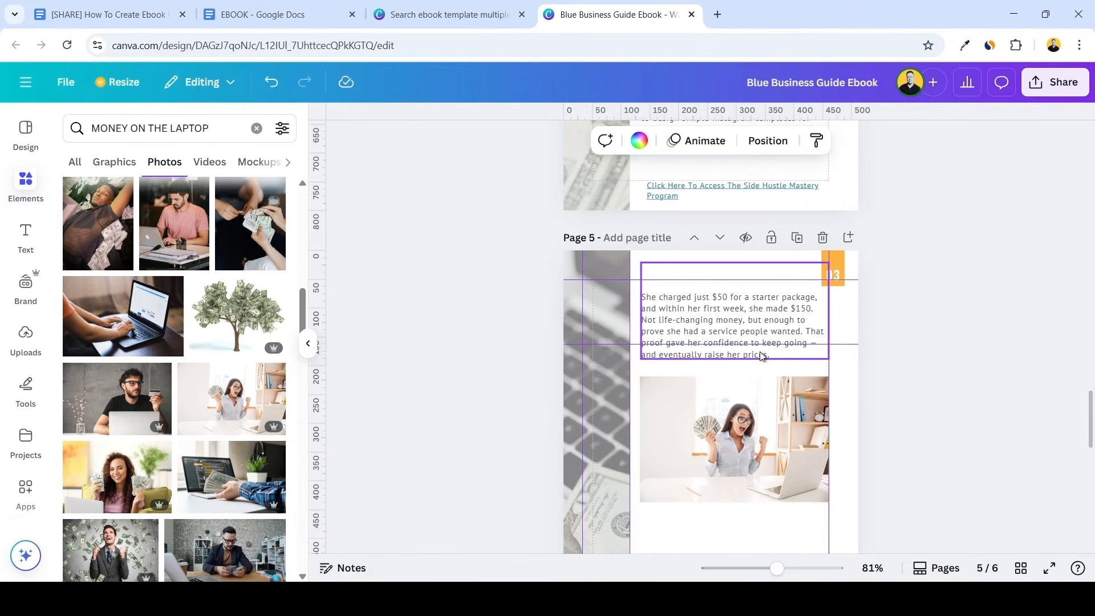
pyautogui.scroll(3, 762, 363)
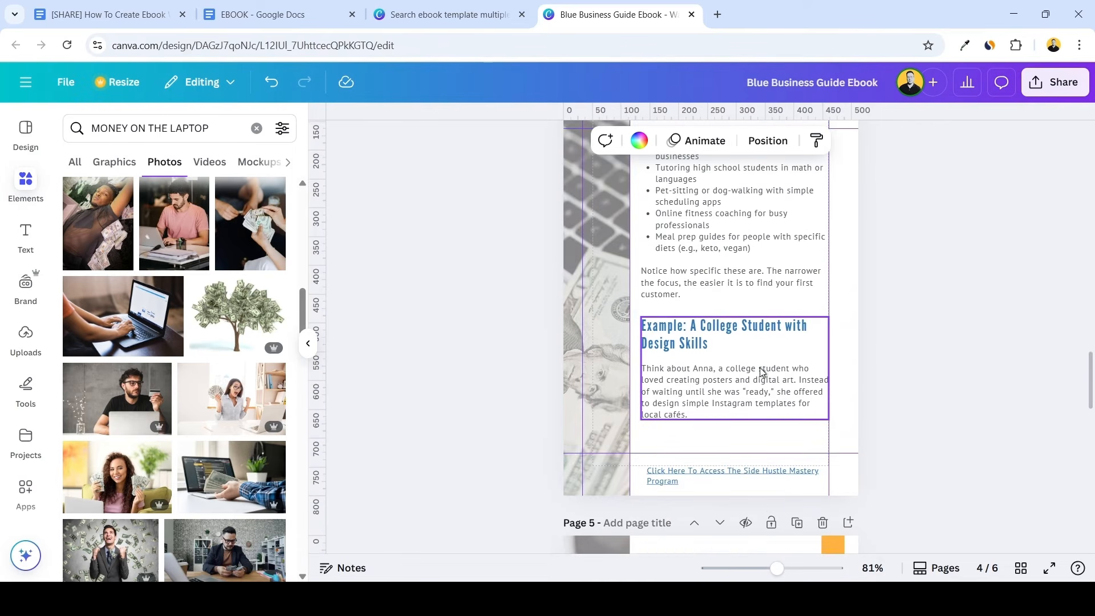
pyautogui.scroll(1, 618, 327)
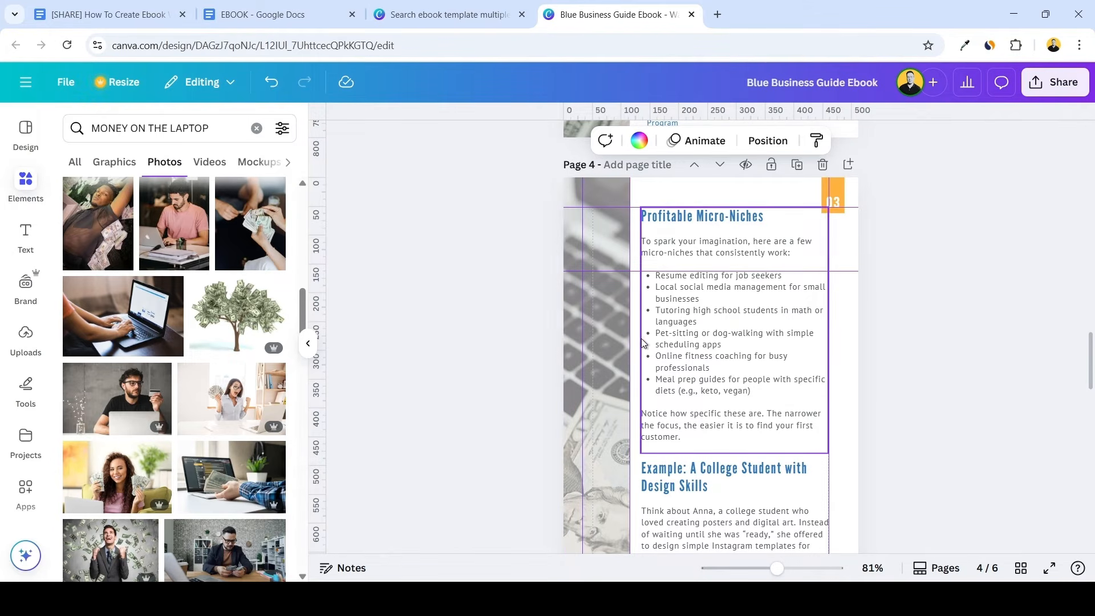
# Try to widen the "Profitable Micro-Niches" text group on page 4 over the side image and beyond the margin guide, to about 430 wide
pyautogui.click(642, 320)
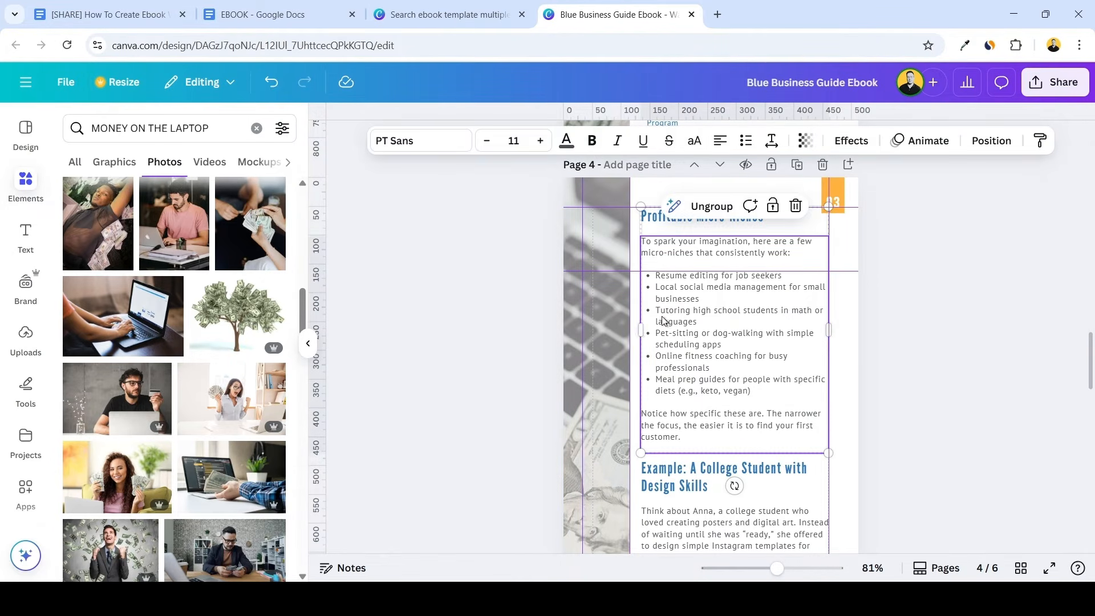
pyautogui.moveTo(640, 332); pyautogui.dragTo(582, 328)
pyautogui.moveTo(884, 303); pyautogui.dragTo(829, 294)
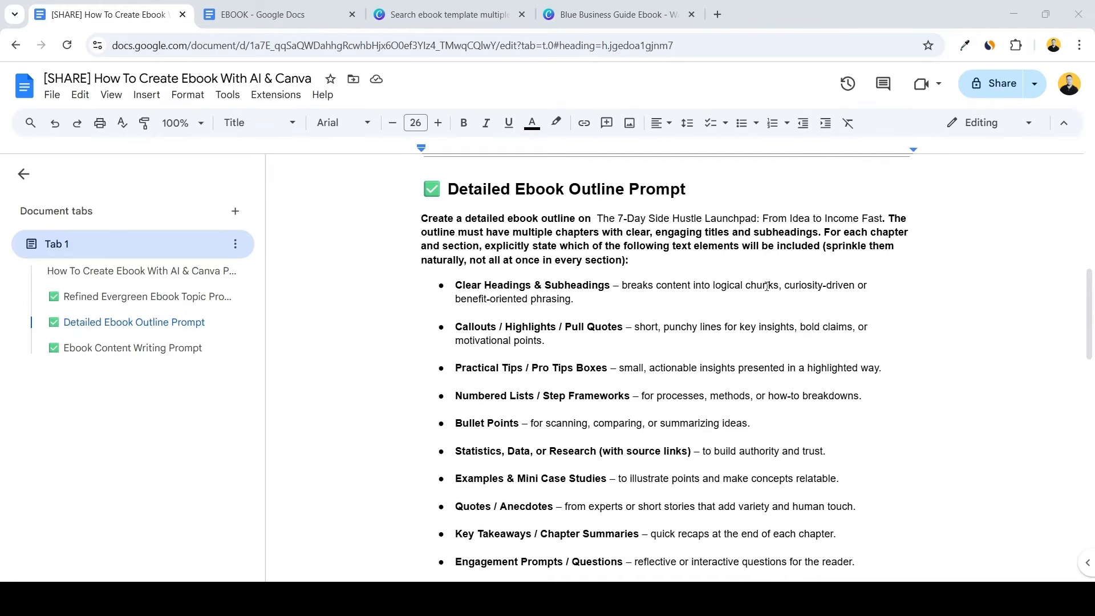
# Examine pages 3 to 5 for consistent text width, margins and image placement
pyautogui.scroll(-3, 767, 286)
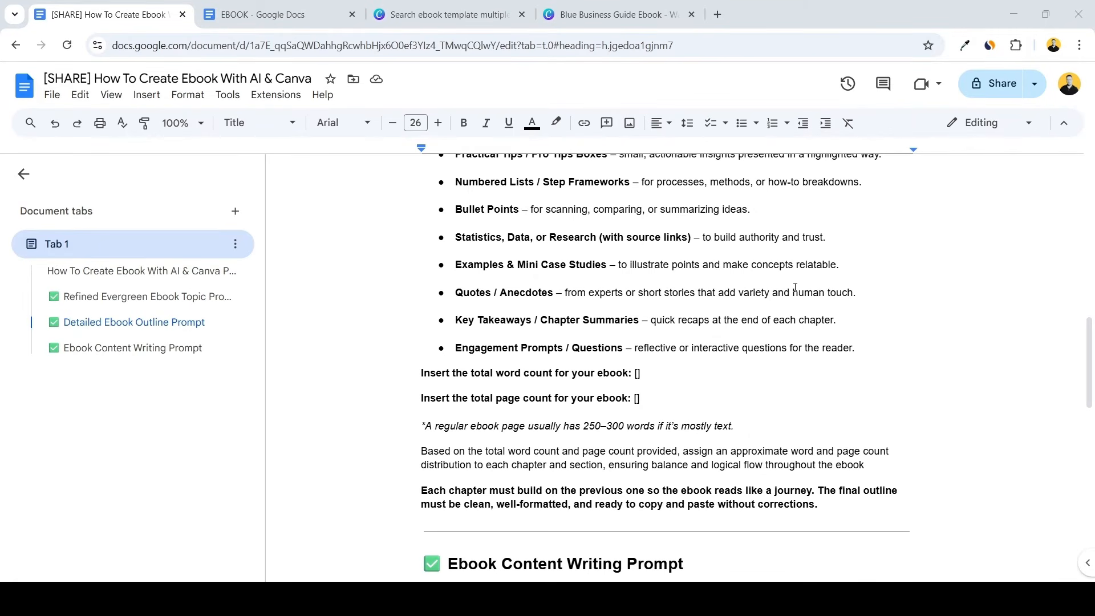
pyautogui.scroll(-1, 794, 289)
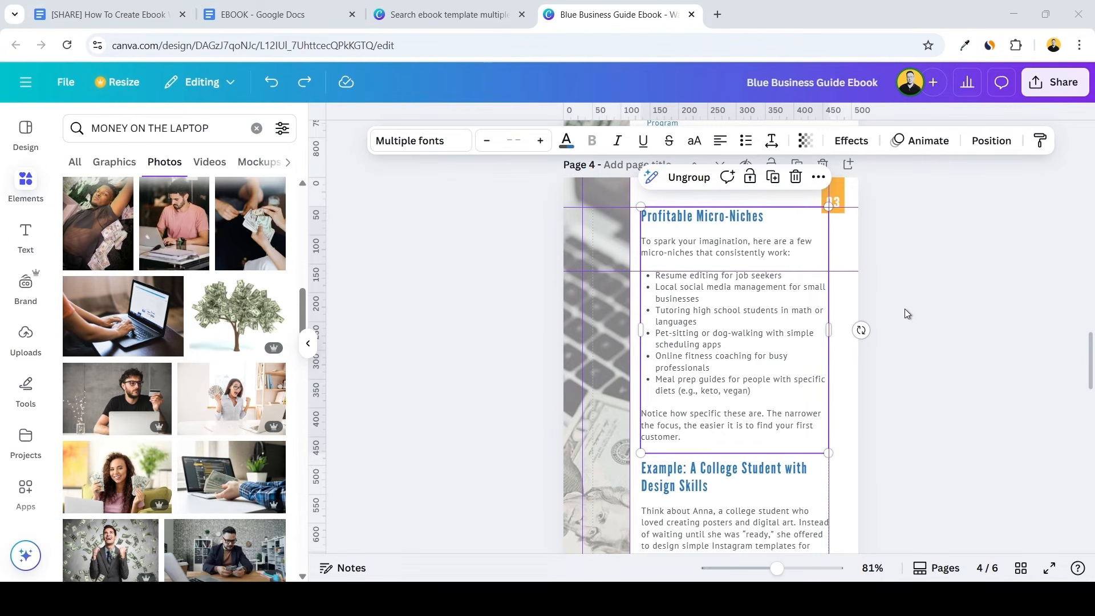
pyautogui.scroll(-3, 905, 312)
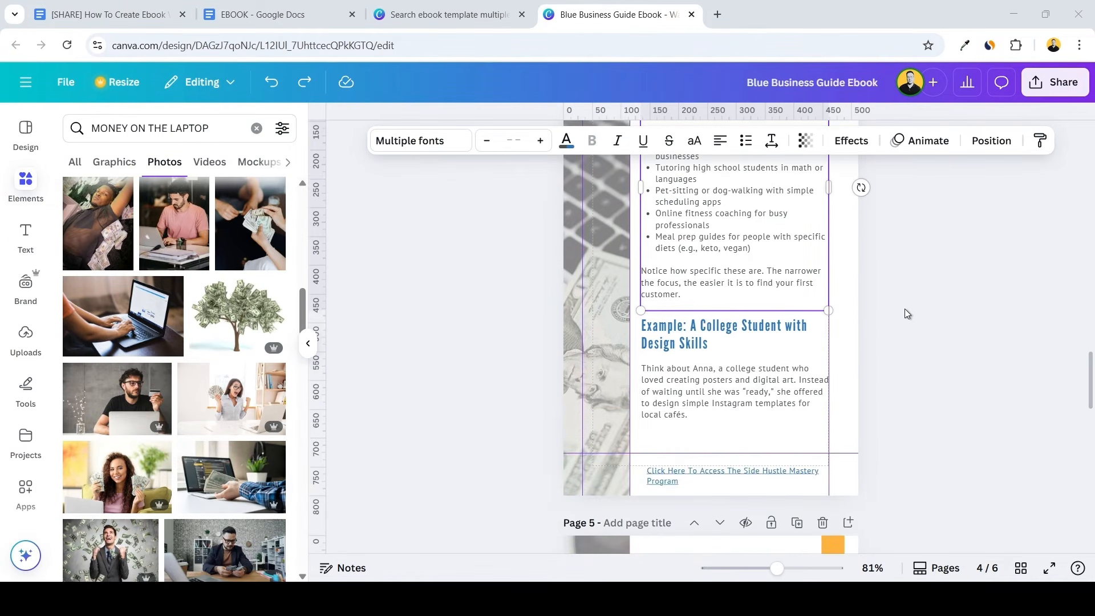
pyautogui.scroll(-6, 905, 309)
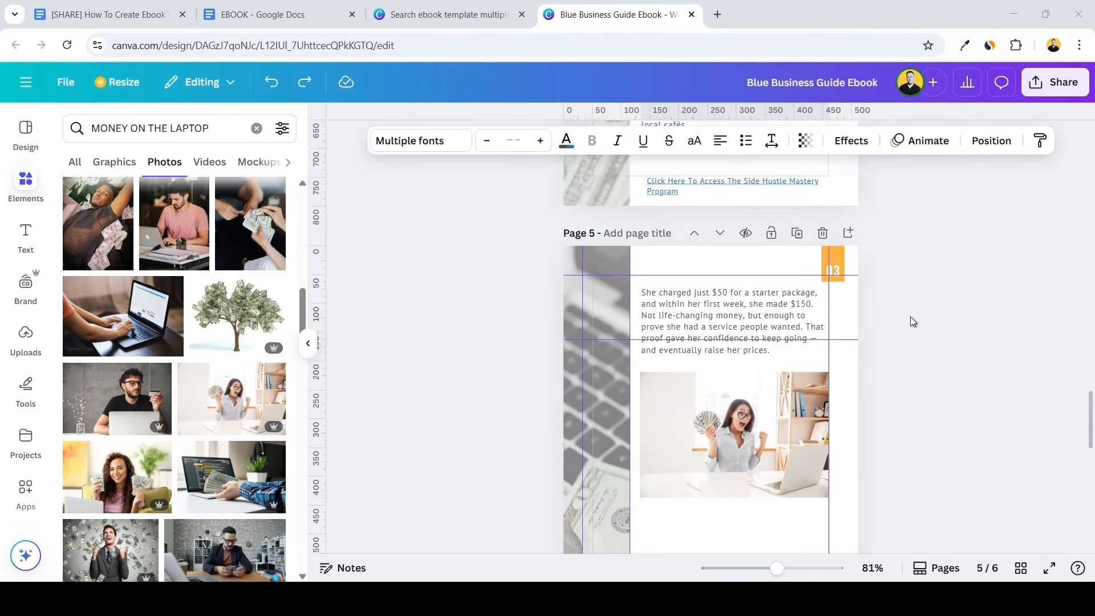
pyautogui.scroll(4, 916, 323)
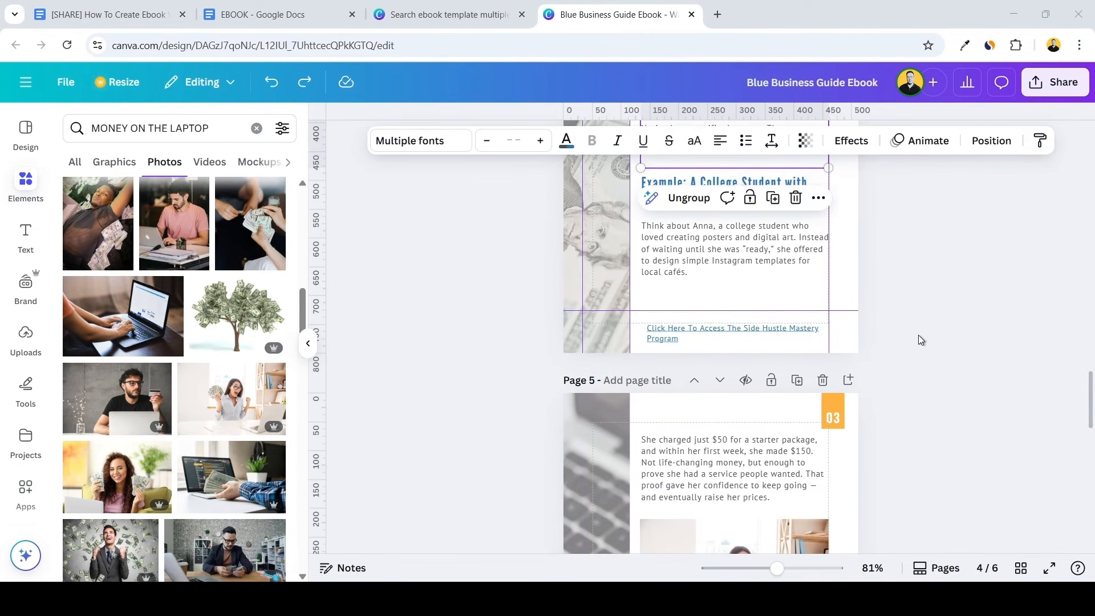
pyautogui.scroll(8, 916, 338)
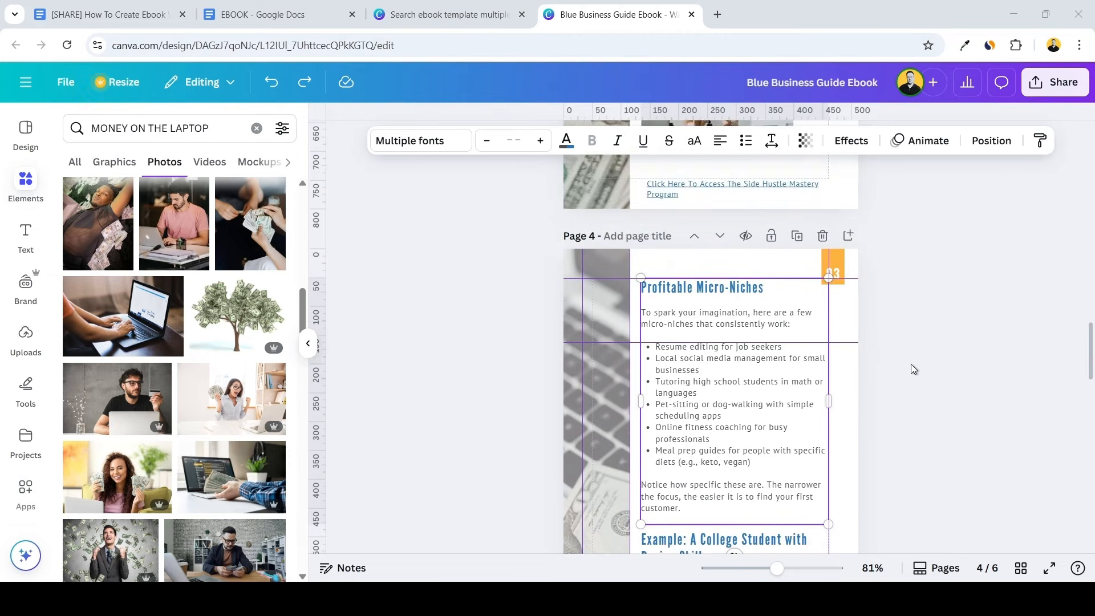
pyautogui.scroll(-3, 911, 364)
pyautogui.scroll(2, 911, 363)
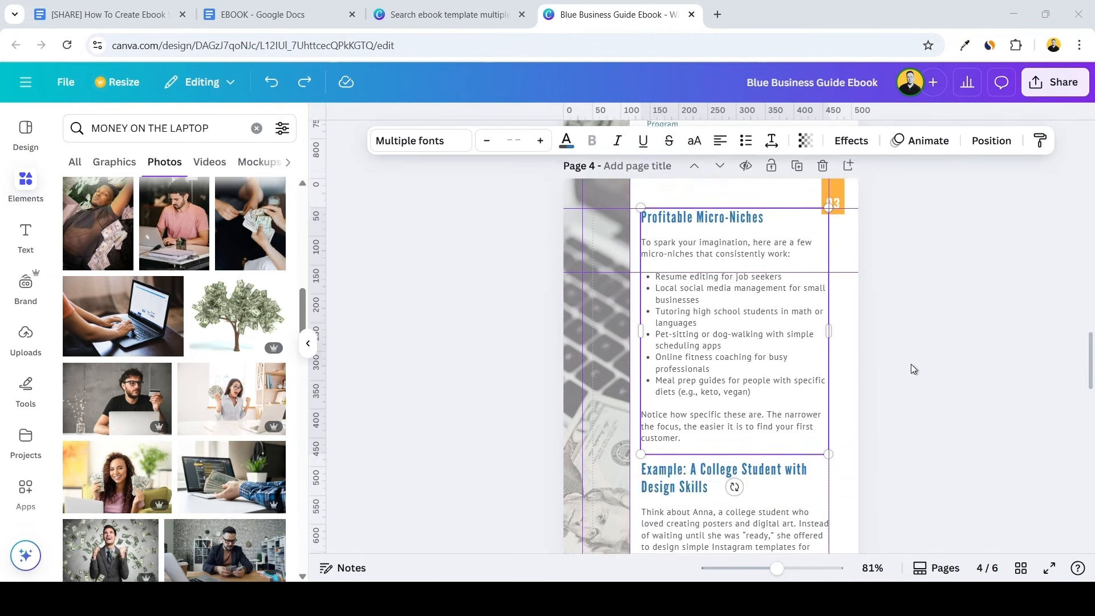
pyautogui.scroll(6, 909, 366)
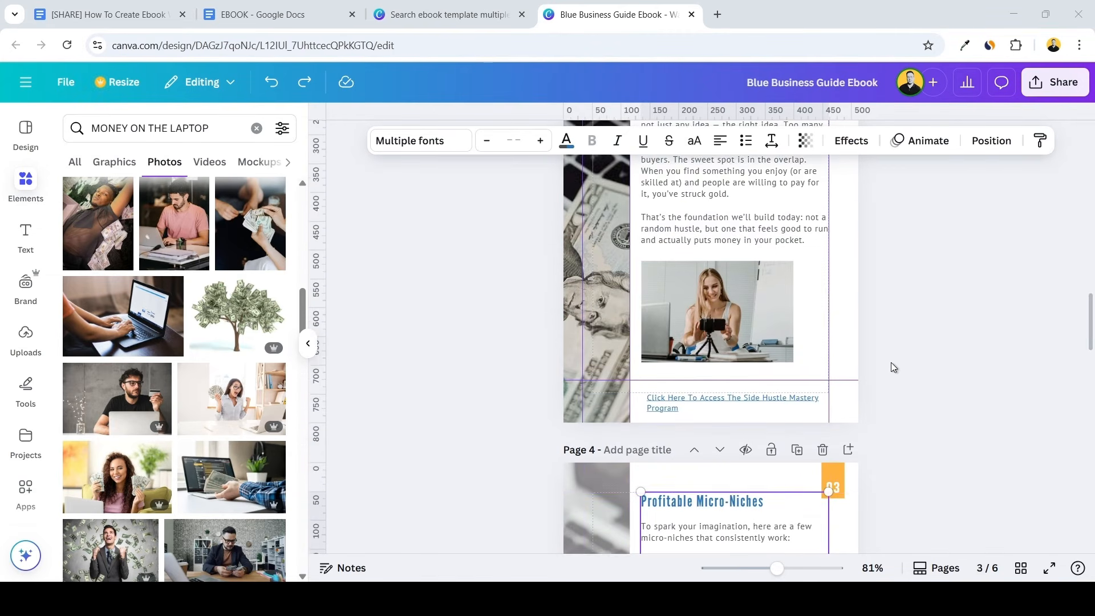
pyautogui.scroll(6, 893, 367)
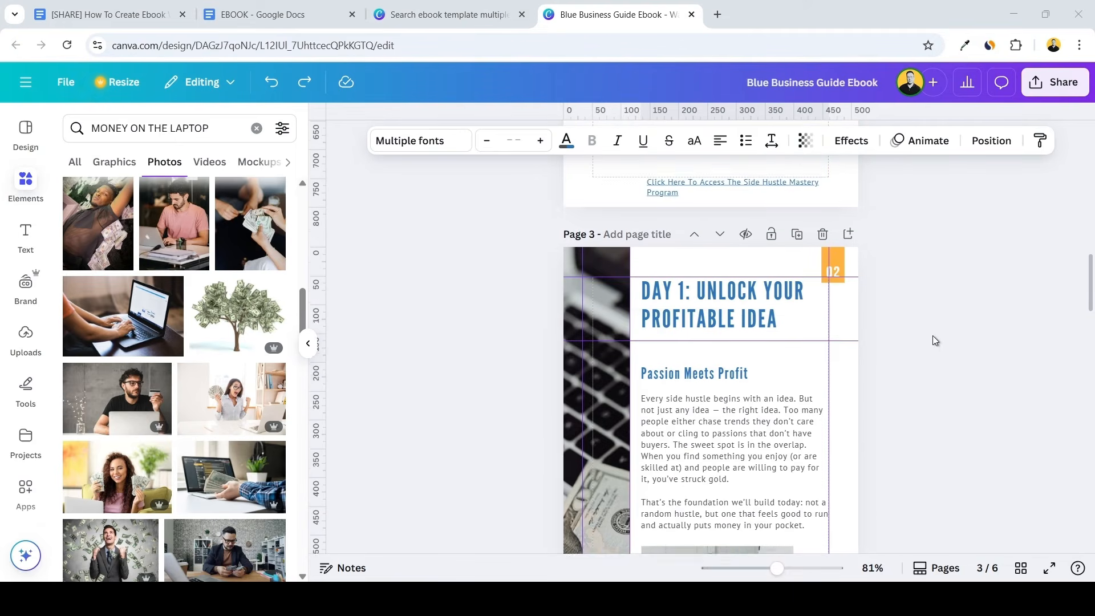
# Turn off the display of rulers and guides for the design
pyautogui.scroll(2, 933, 335)
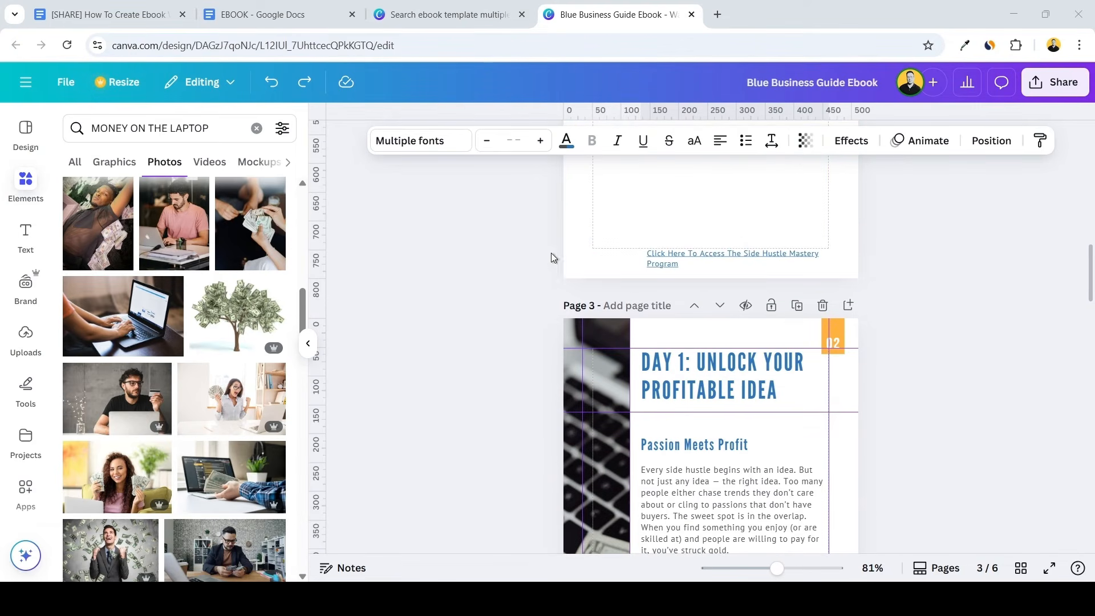
pyautogui.click(29, 81)
pyautogui.click(147, 271)
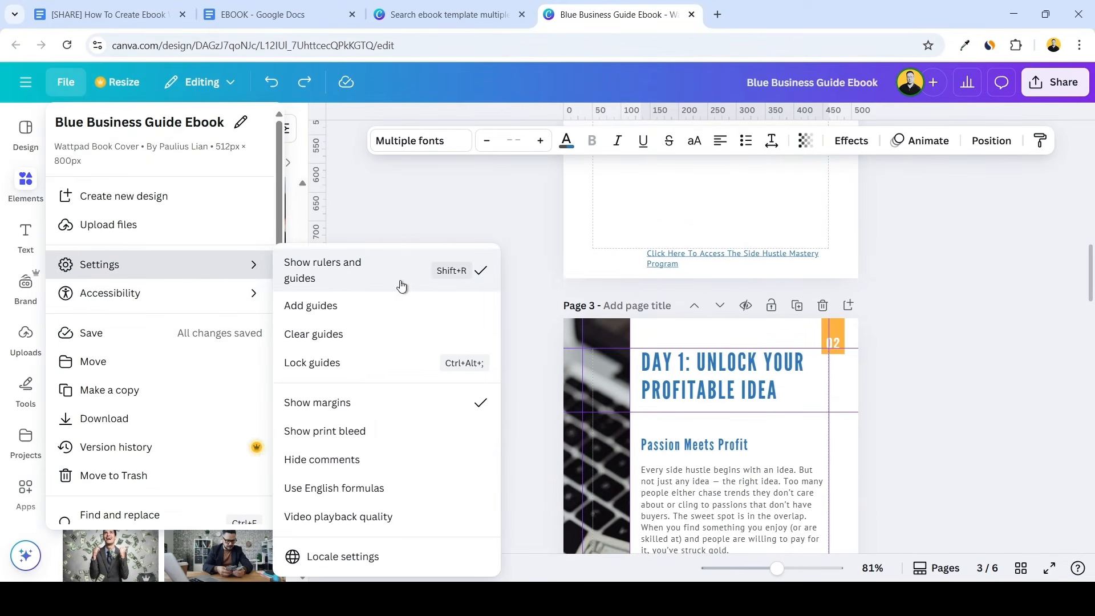
pyautogui.click(405, 276)
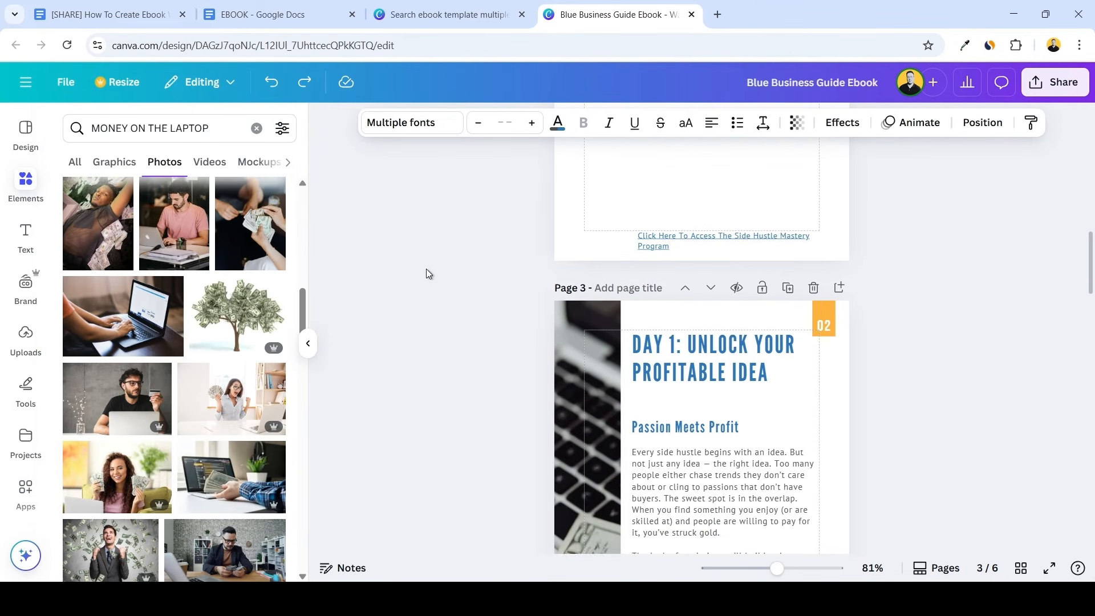
# Duplicate the Introduction page, page 2
pyautogui.scroll(-4, 445, 264)
pyautogui.scroll(10, 462, 258)
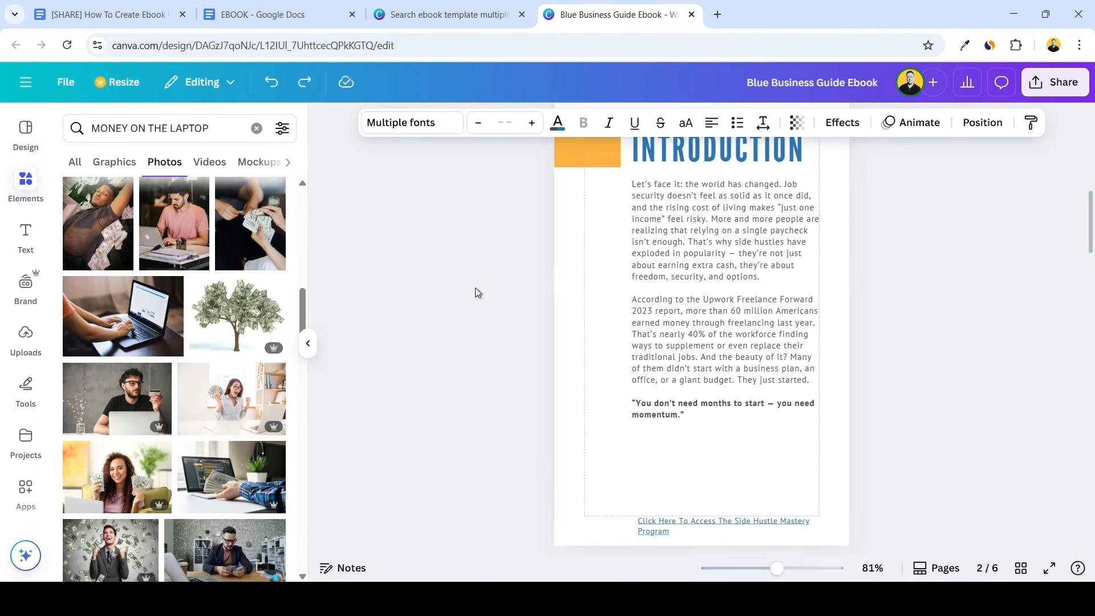
pyautogui.scroll(3, 781, 214)
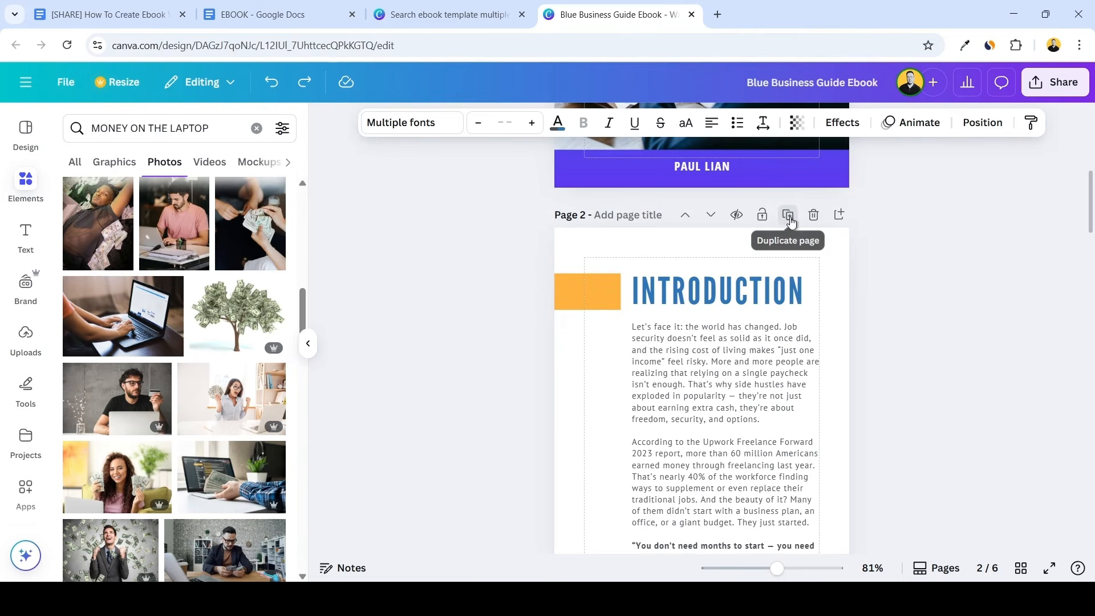
pyautogui.click(788, 215)
pyautogui.scroll(8, 759, 258)
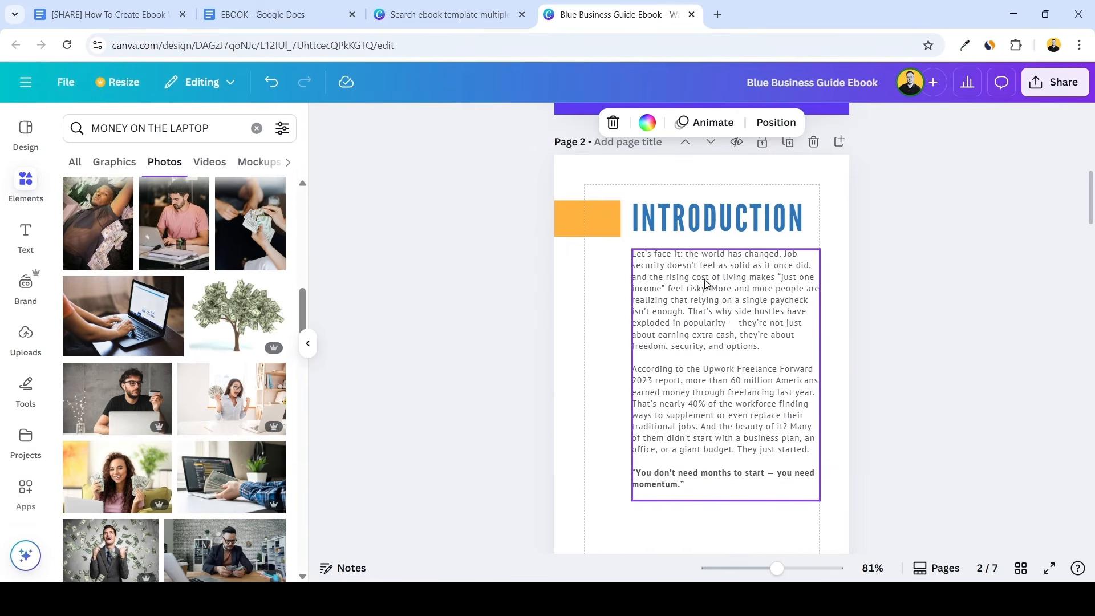
# Retitle page 2 as "Table Contents" in a smaller font size that fits one line, and delete the page's body text
pyautogui.scroll(2, 679, 285)
pyautogui.doubleClick(659, 284)
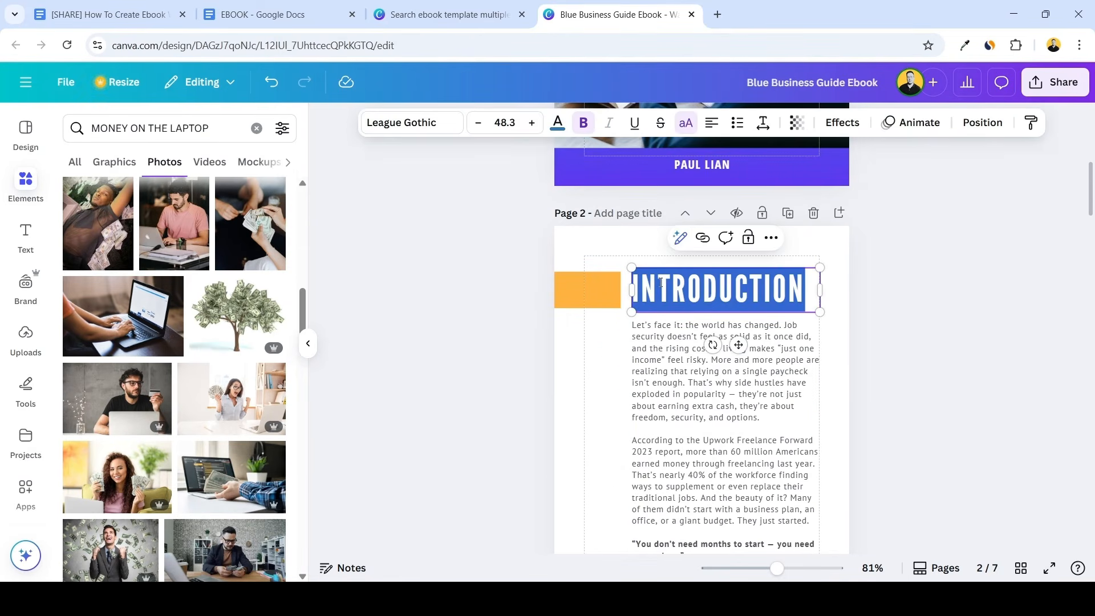
pyautogui.write('TABLE CONTENTS')
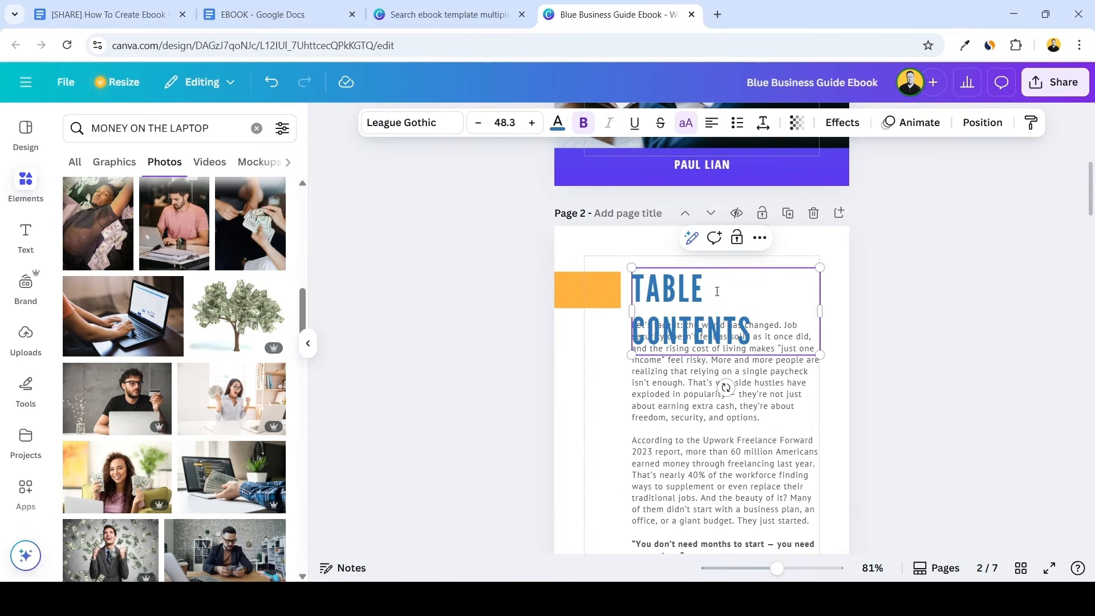
pyautogui.click(477, 123)
pyautogui.click(478, 123)
pyautogui.click(478, 122)
pyautogui.click(478, 123)
pyautogui.click(478, 123)
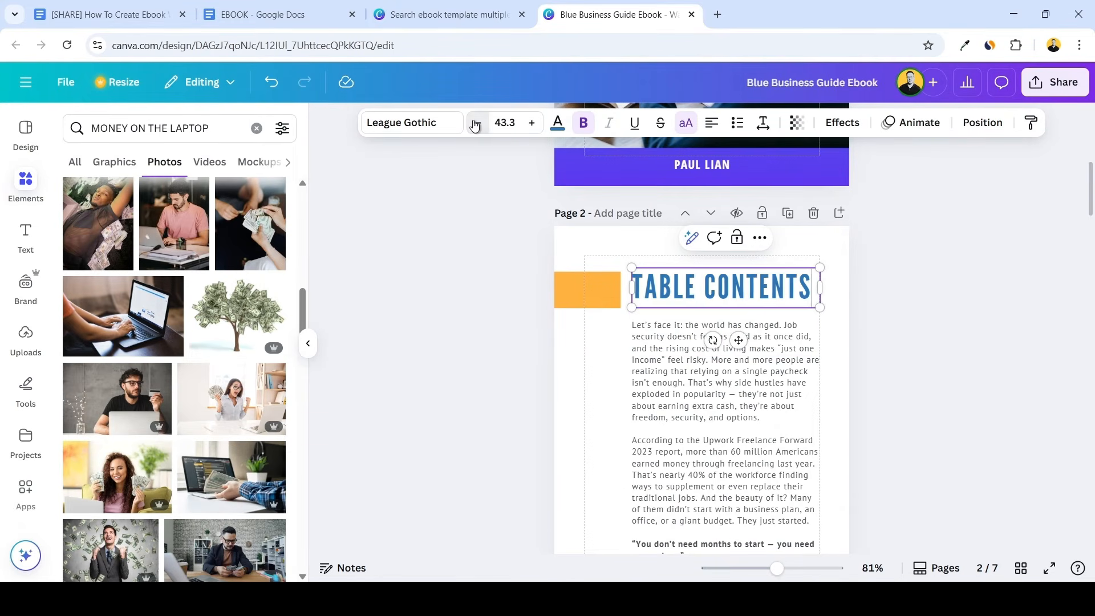
pyautogui.click(478, 123)
pyautogui.click(478, 123)
pyautogui.click(684, 392)
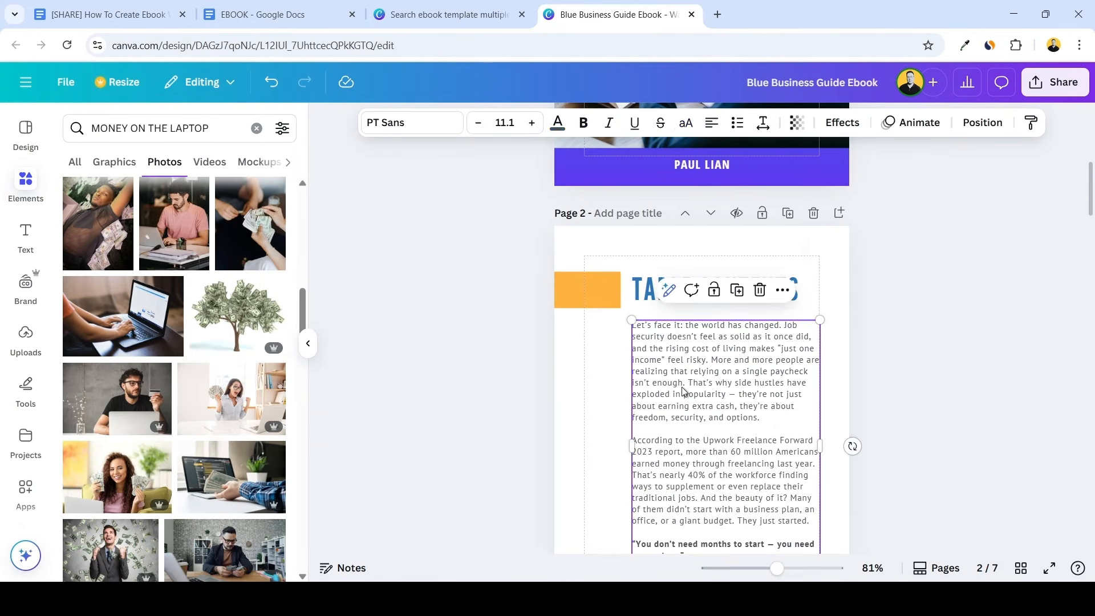
pyautogui.press('Delete')
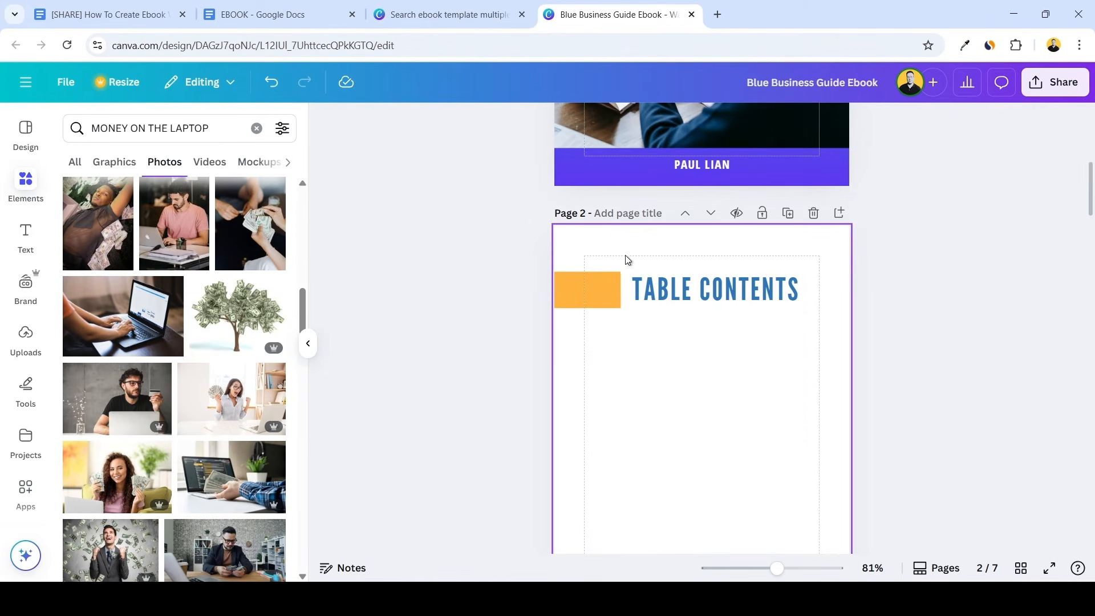
# Search the Canva template library for "table of contents simple"
pyautogui.click(463, 12)
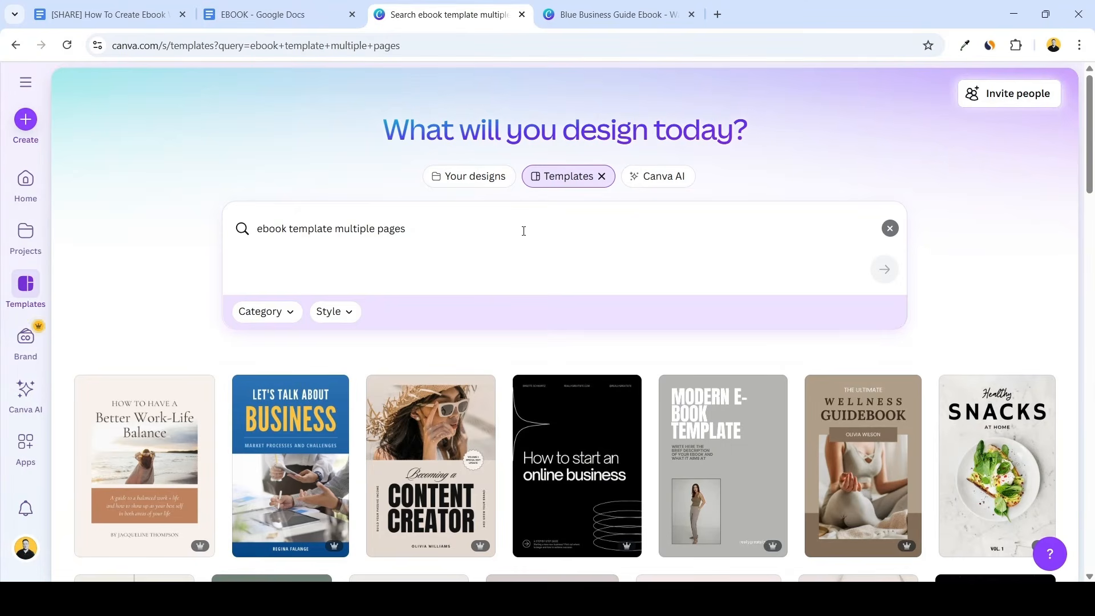
pyautogui.moveTo(422, 224); pyautogui.dragTo(237, 220)
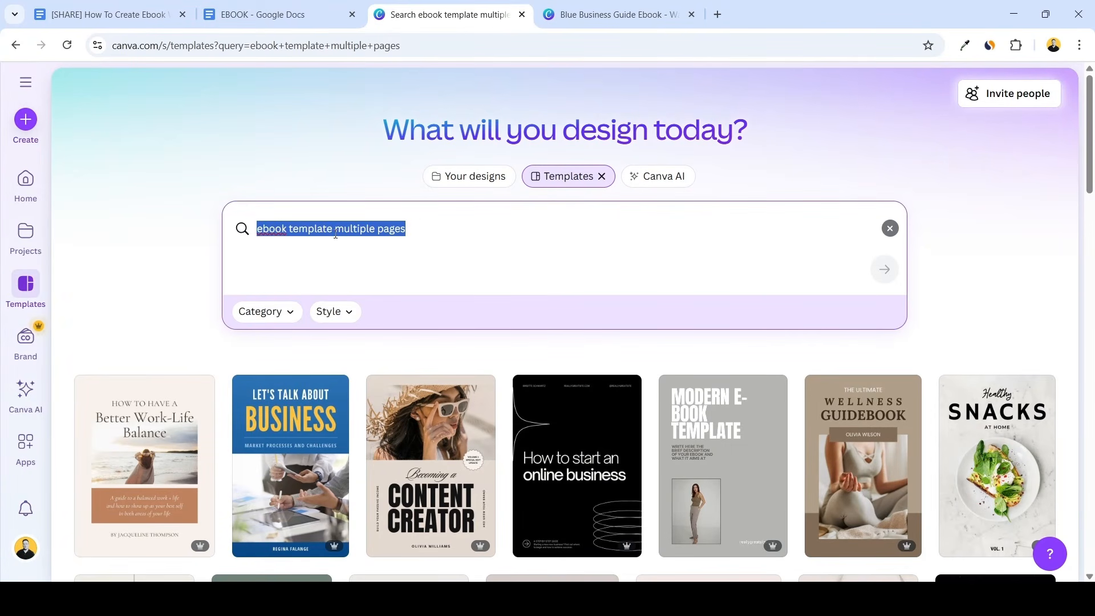
pyautogui.write('table of contents simple')
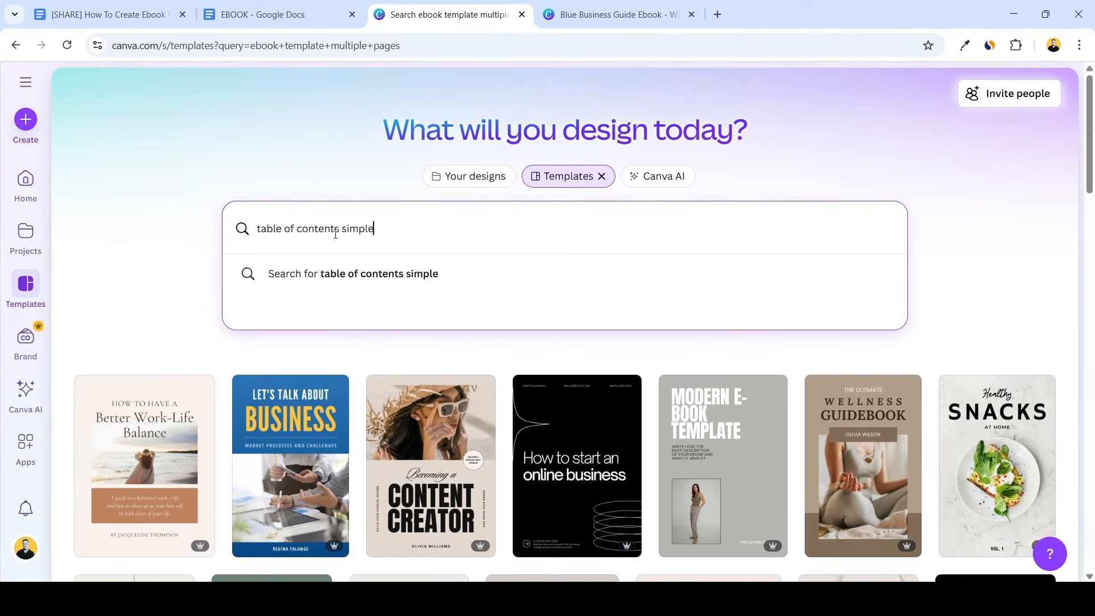
pyautogui.press('Return')
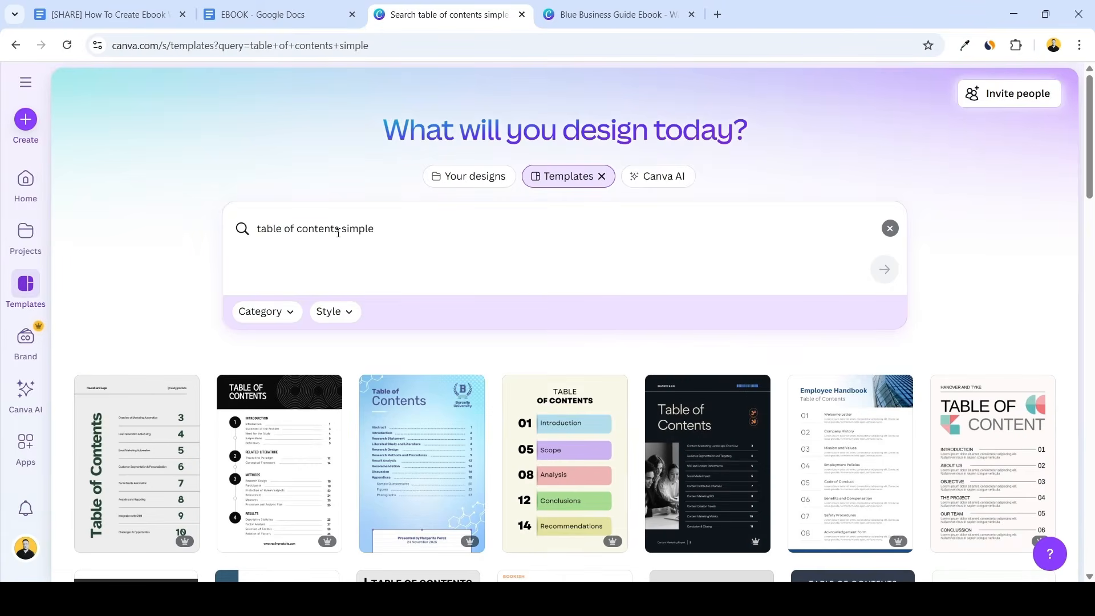
# Open the Black and White Modern Fashion Table Of Contents template as a new design
pyautogui.scroll(-4, 591, 259)
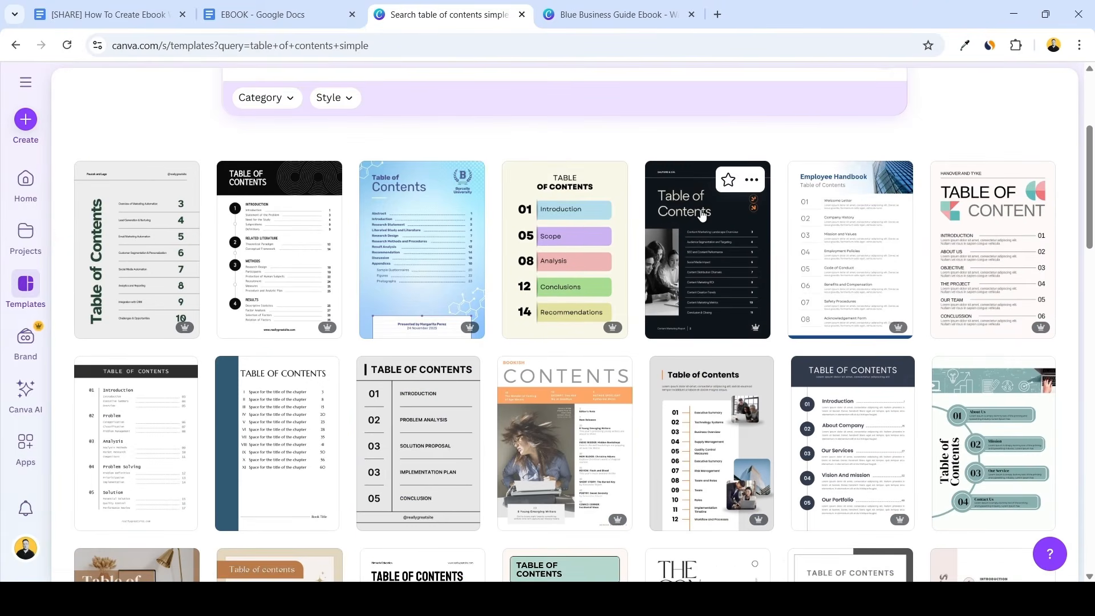
pyautogui.scroll(-1, 701, 215)
pyautogui.scroll(-4, 875, 221)
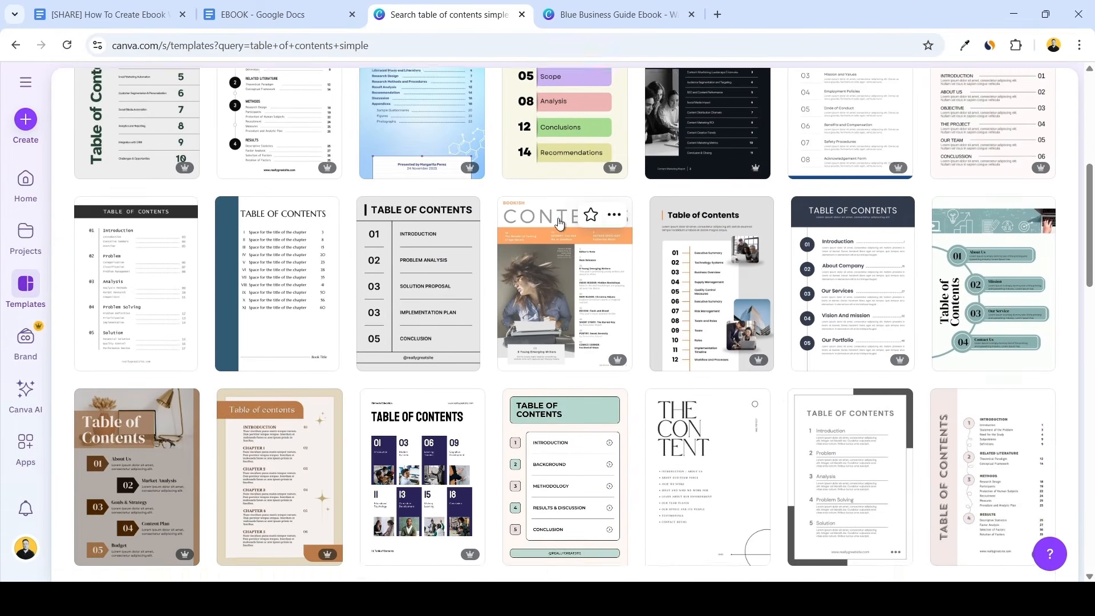
pyautogui.scroll(-5, 661, 221)
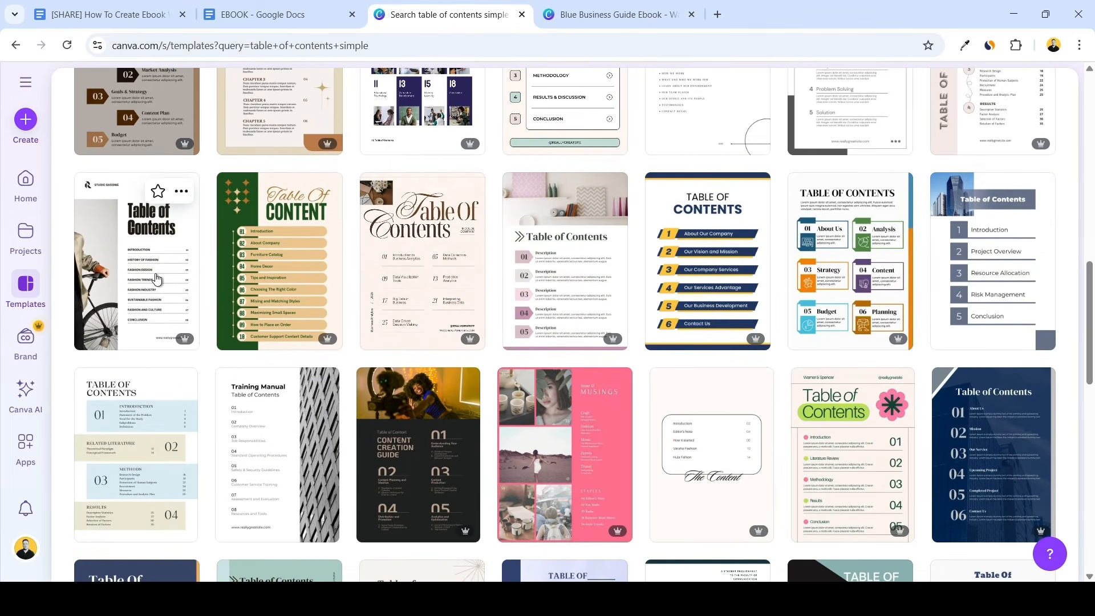
pyautogui.click(157, 278)
pyautogui.click(863, 459)
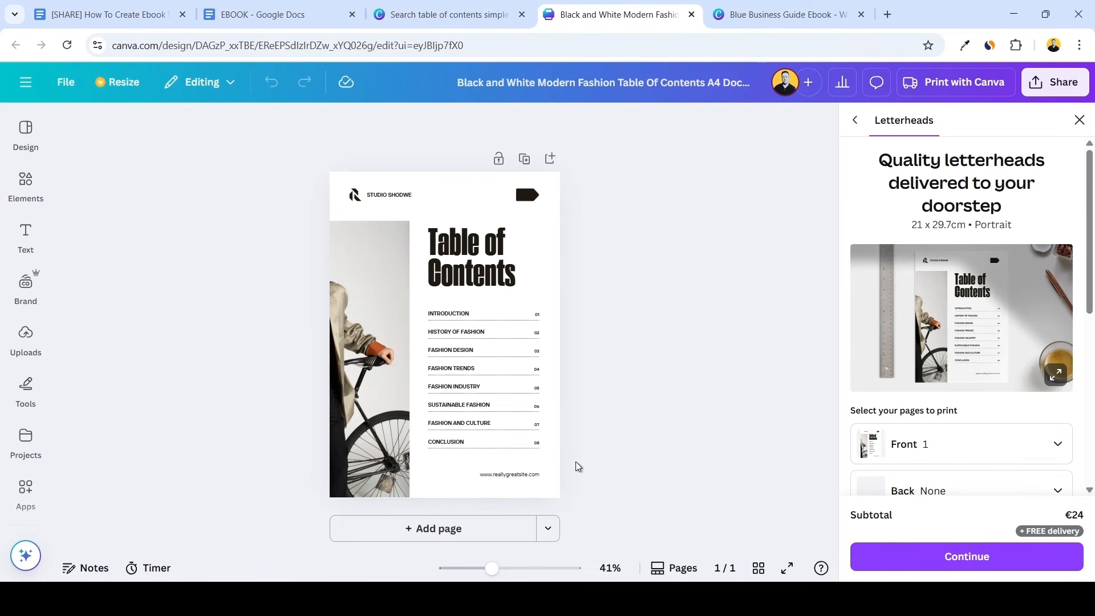
# Copy the template's numbered contents list and paste it below the title on page 2 of the Blue Business Guide Ebook
pyautogui.moveTo(603, 462); pyautogui.dragTo(433, 309)
pyautogui.click(797, 7)
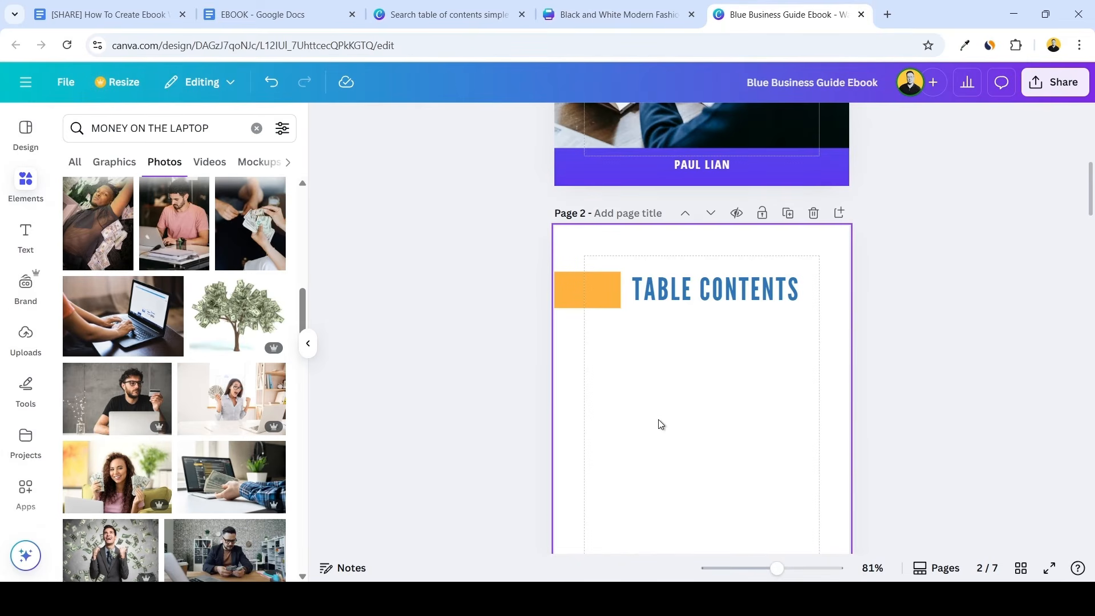
pyautogui.click(672, 404)
pyautogui.scroll(-3, 679, 295)
pyautogui.hotkey('ctrl', 'v')
pyautogui.click(516, 354)
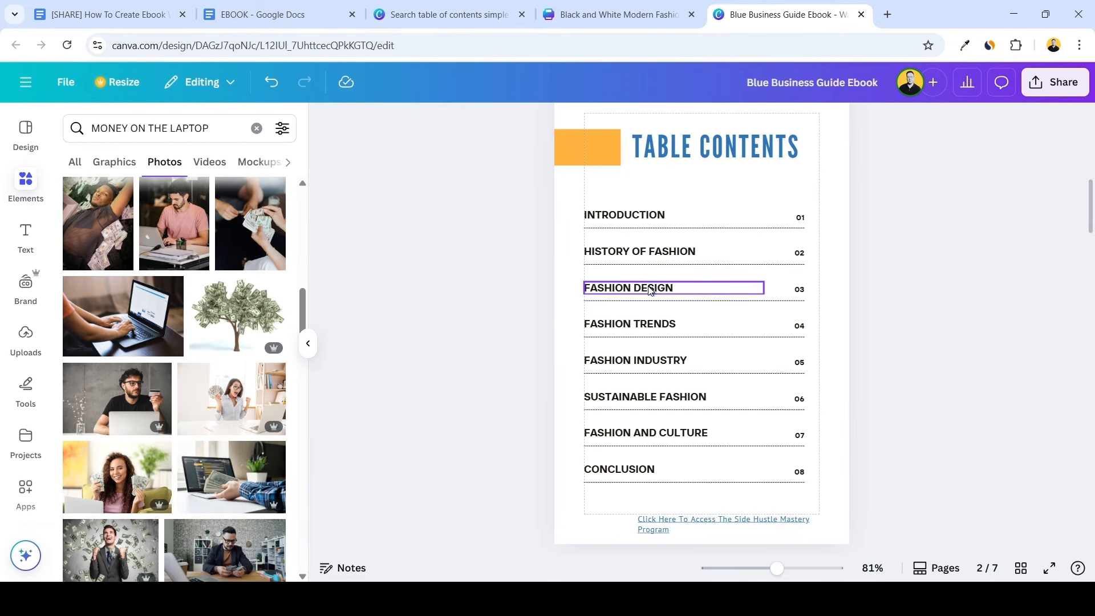
# Replace the "History of Fashion" contents entry with page 4's heading, "Day 1: Unlock Your Profitable Idea"
pyautogui.scroll(-2, 659, 286)
pyautogui.scroll(2, 638, 274)
pyautogui.scroll(-4, 681, 253)
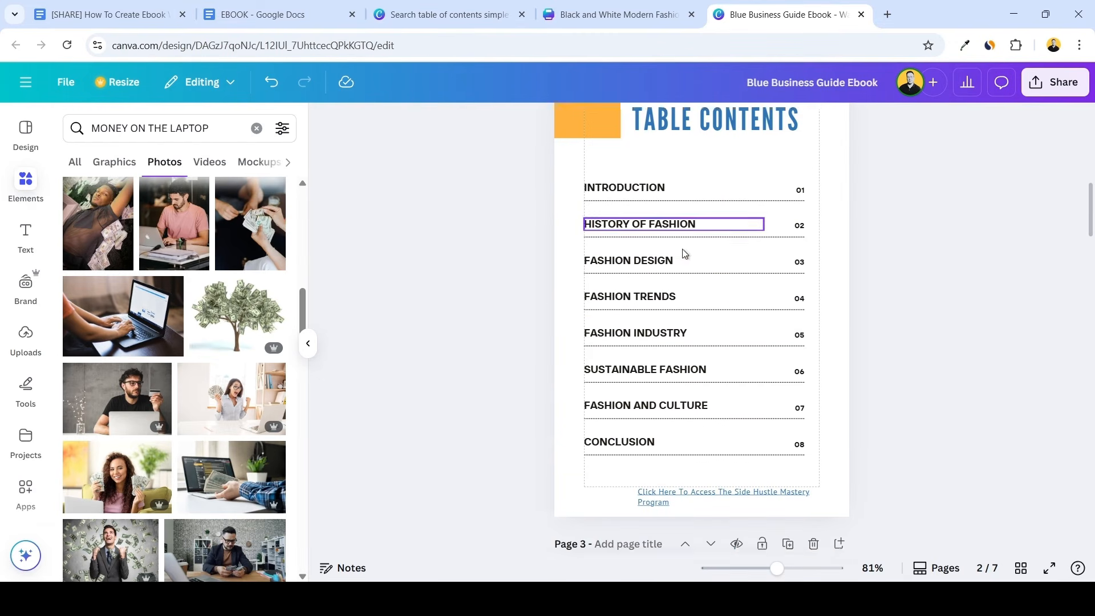
pyautogui.scroll(1, 674, 248)
pyautogui.scroll(-9, 695, 254)
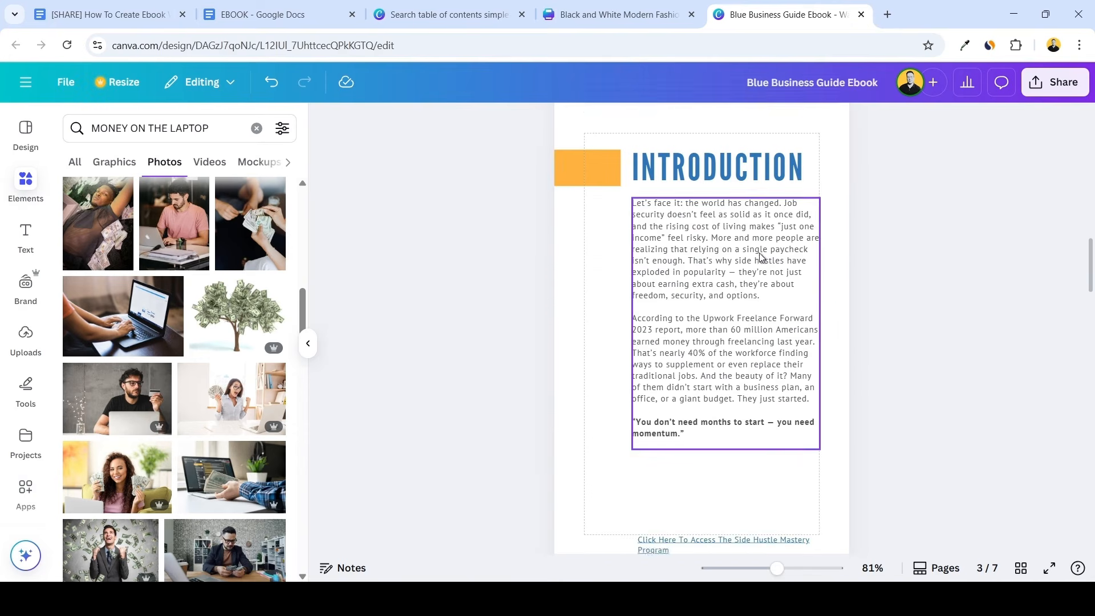
pyautogui.scroll(-3, 764, 263)
pyautogui.click(690, 346)
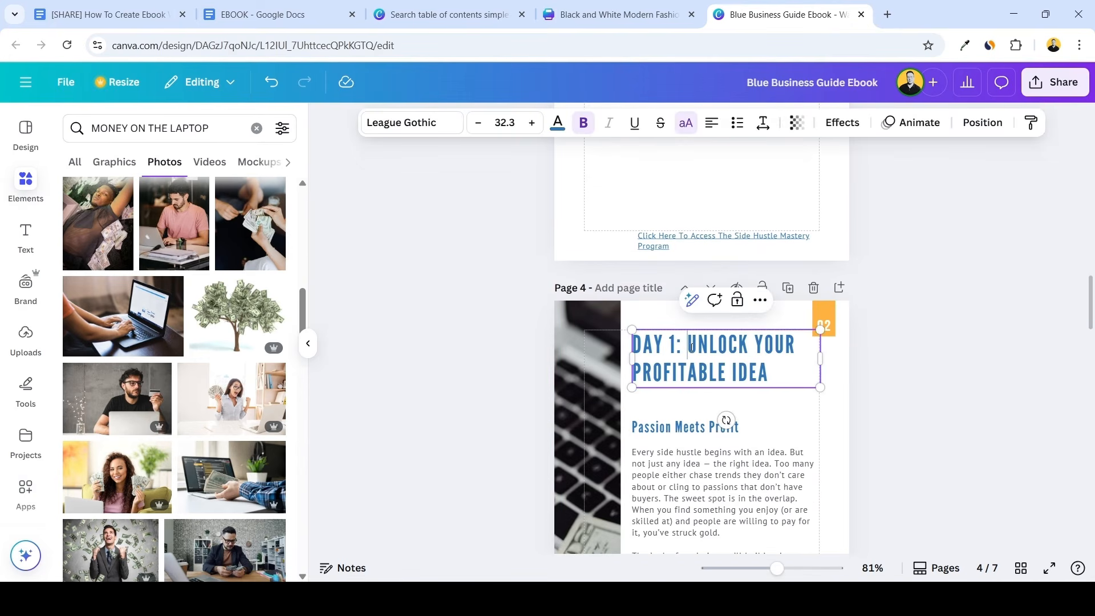
pyautogui.click(678, 356)
pyautogui.hotkey('ctrl', 'a')
pyautogui.hotkey('ctrl', 'c')
pyautogui.scroll(10, 474, 338)
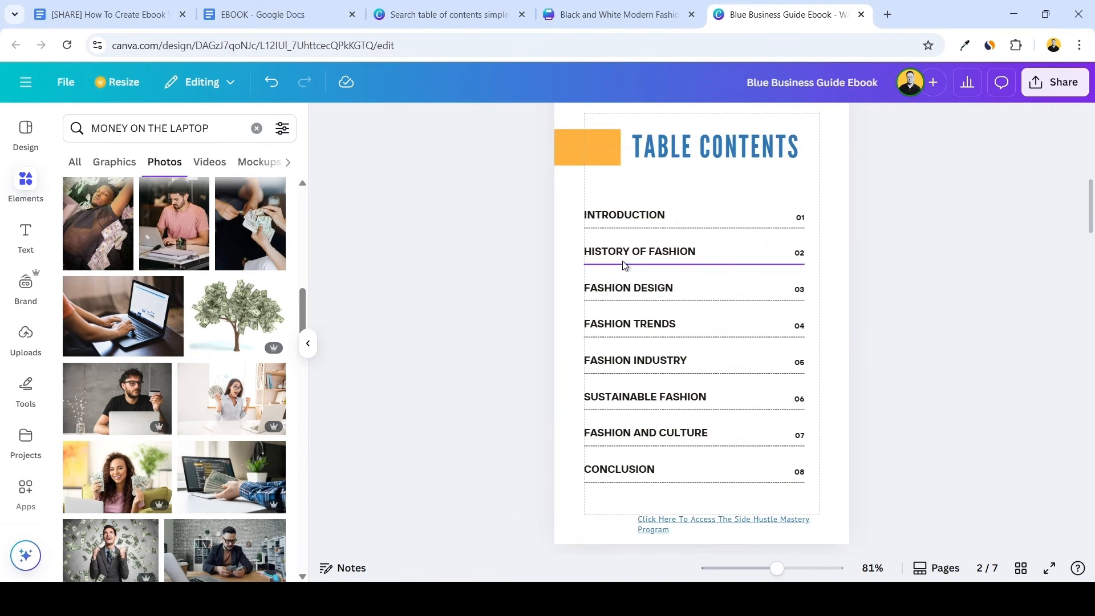
pyautogui.doubleClick(630, 251)
pyautogui.hotkey('ctrl', 'v')
pyautogui.click(510, 328)
# Replace the next five placeholder contents entries with the Day 2 to Day 6 chapter titles, ending with "Day 6: Multiply Your Reach"
pyautogui.scroll(-10, 511, 326)
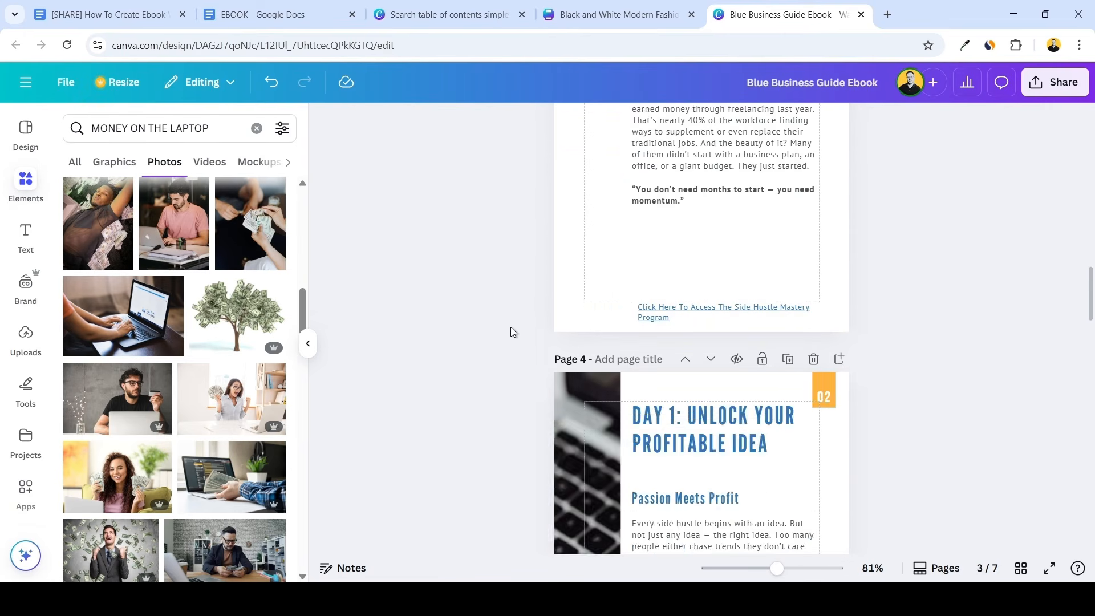
pyautogui.scroll(-5, 511, 326)
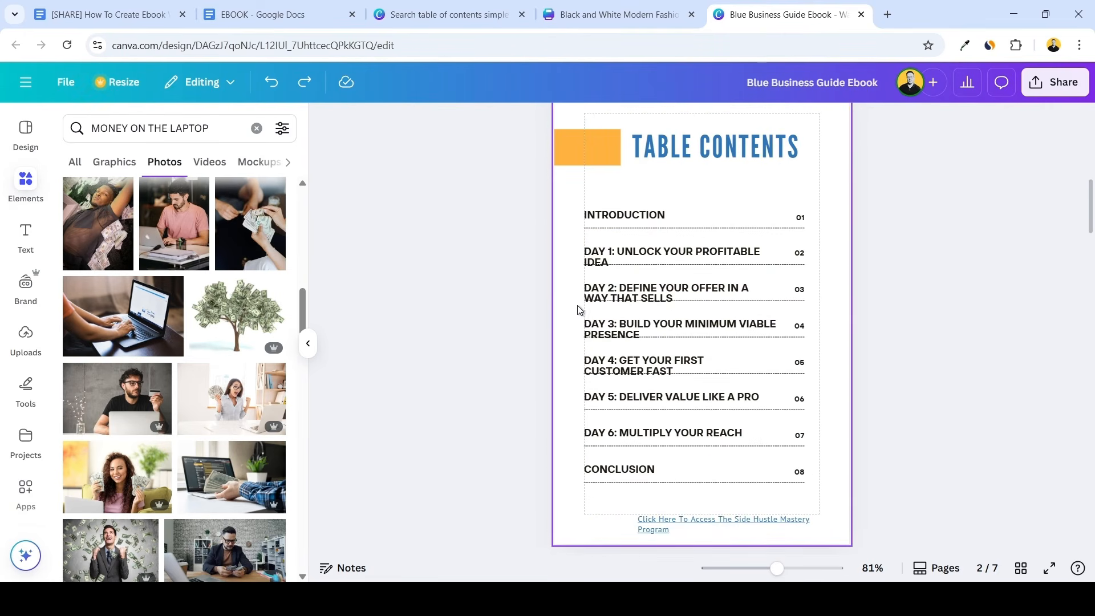
pyautogui.scroll(1, 599, 309)
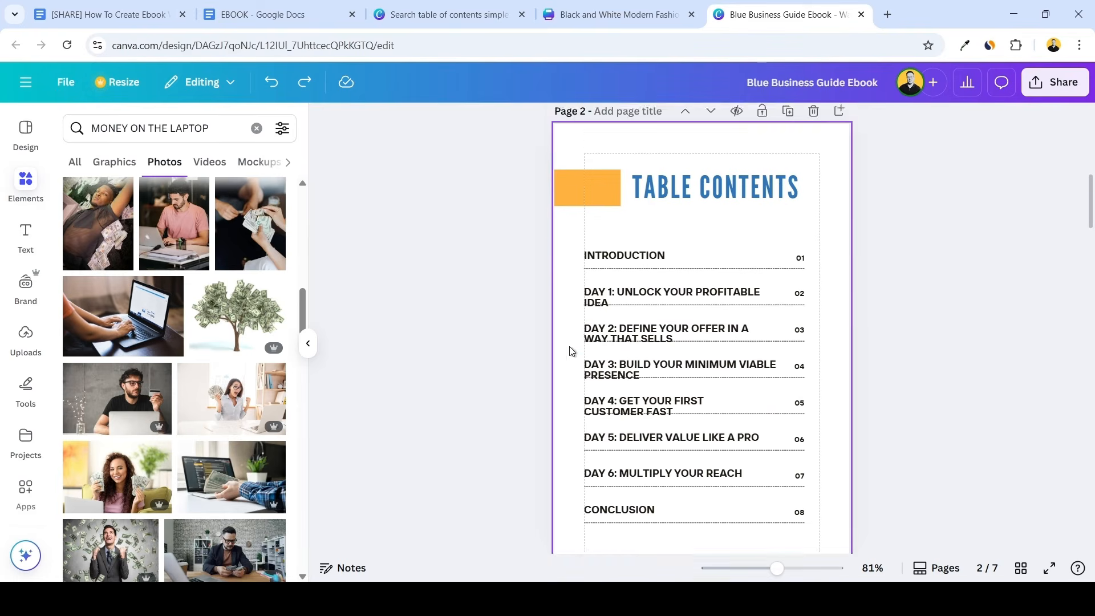
pyautogui.scroll(-1, 572, 349)
# Set the font size of the "Day 2: Define Your Offer in a Way That Sells" contents entry to 12
pyautogui.click(637, 294)
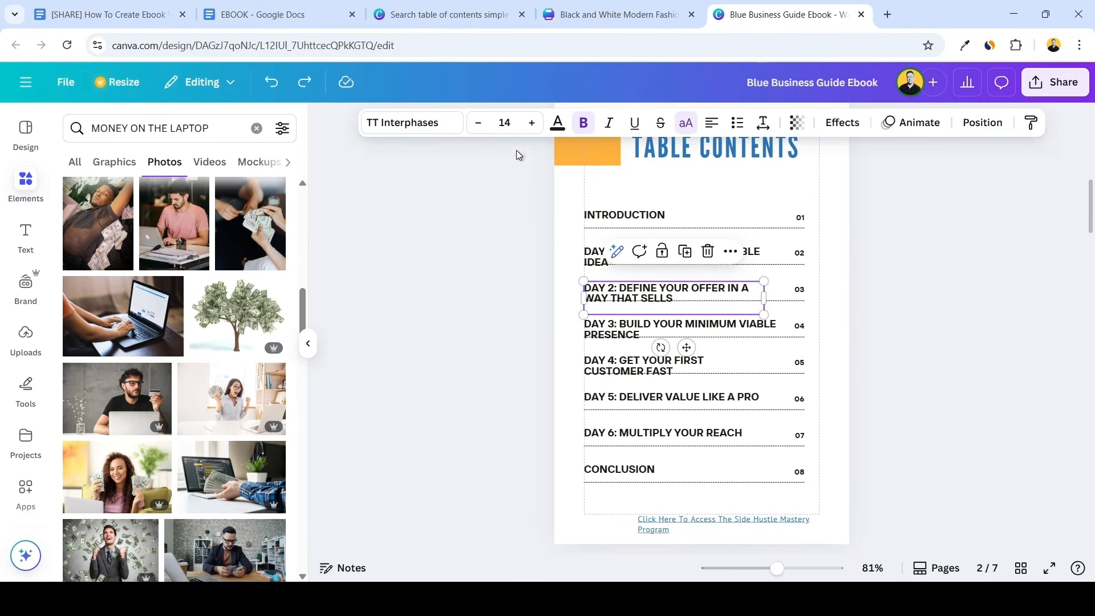
pyautogui.click(479, 124)
pyautogui.click(479, 124)
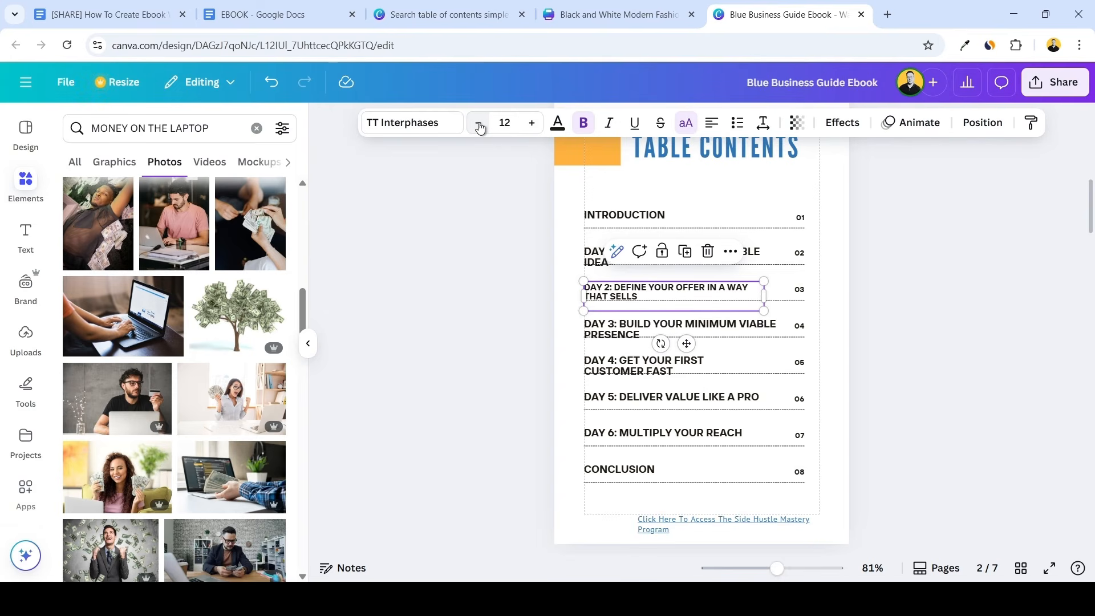
# Check the font of the Introduction body text and set the Day 2 contents entry to the same font, PT Sans
pyautogui.scroll(-6, 535, 235)
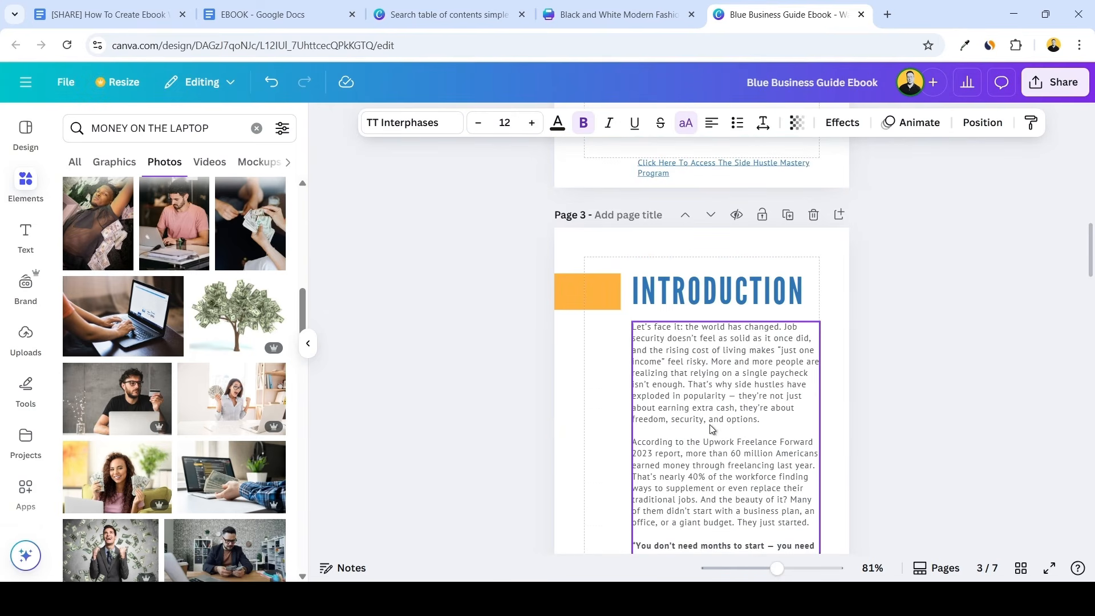
pyautogui.doubleClick(707, 396)
pyautogui.tripleClick(707, 397)
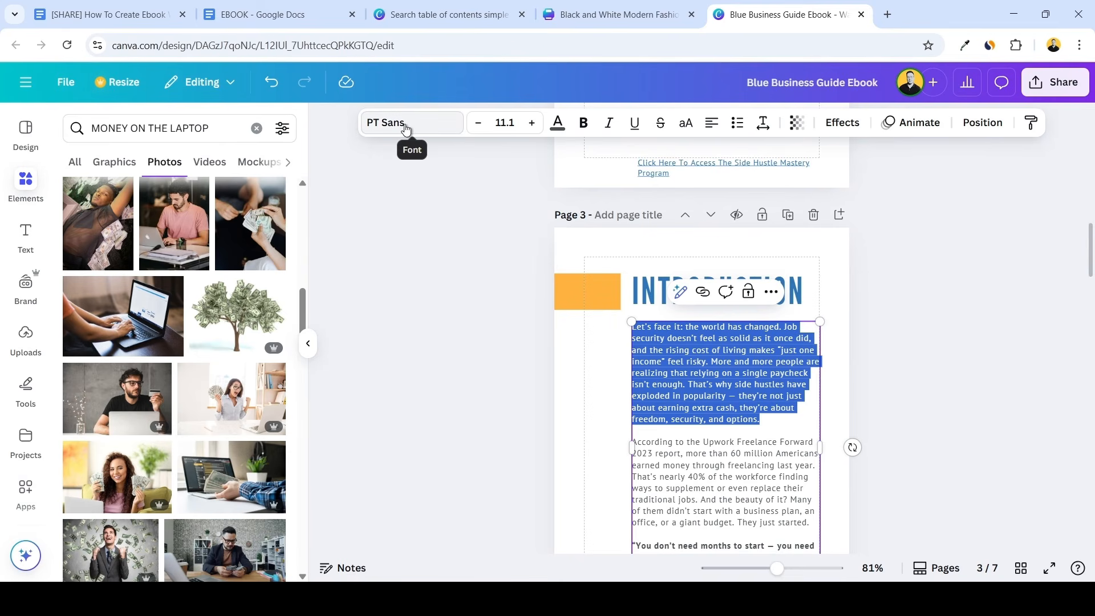
pyautogui.scroll(5, 453, 244)
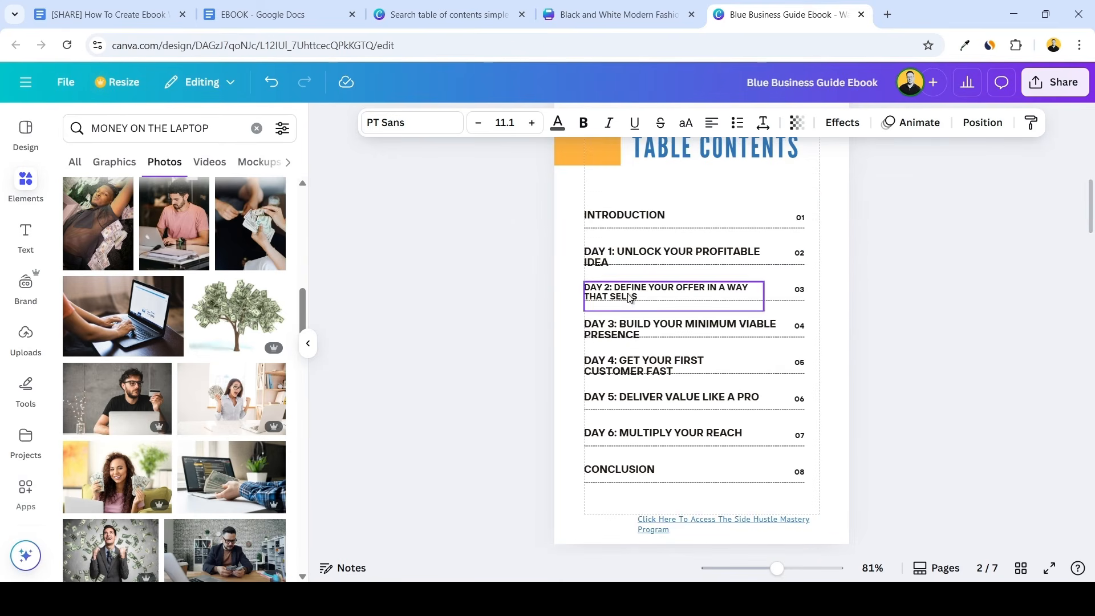
pyautogui.doubleClick(629, 297)
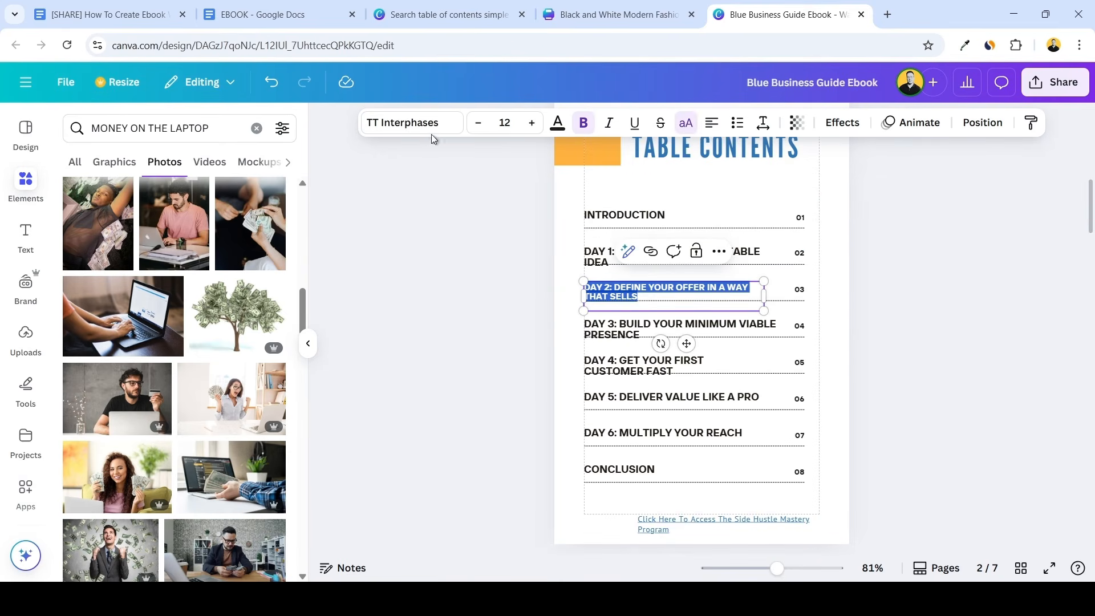
pyautogui.click(431, 124)
pyautogui.click(107, 328)
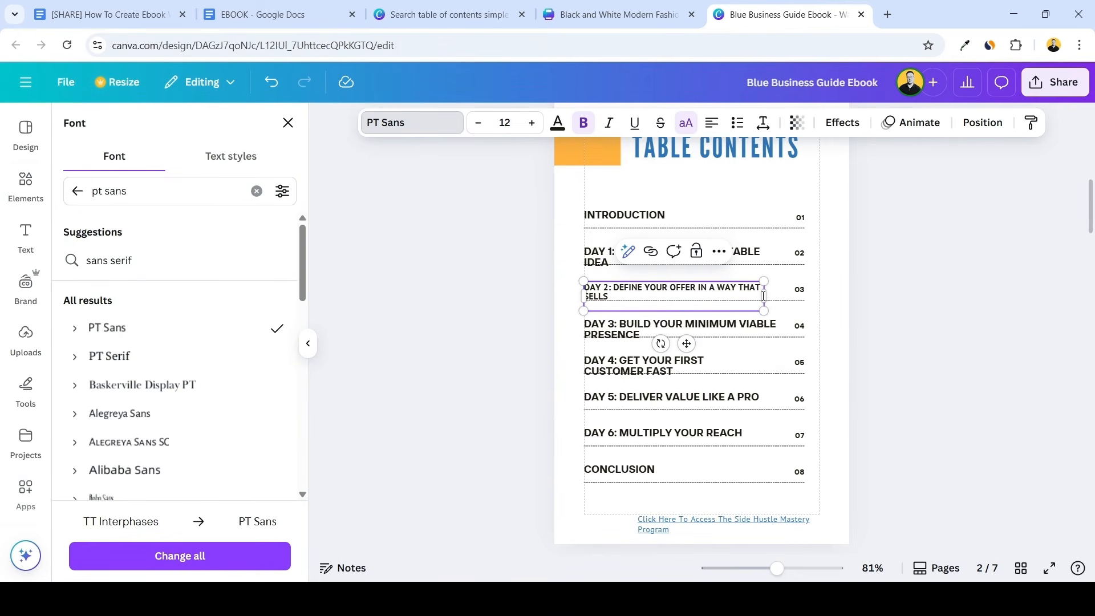
# Widen the Day 2 entry's text box to the end of the dotted line and set its font size to 11
pyautogui.moveTo(771, 299); pyautogui.dragTo(804, 296)
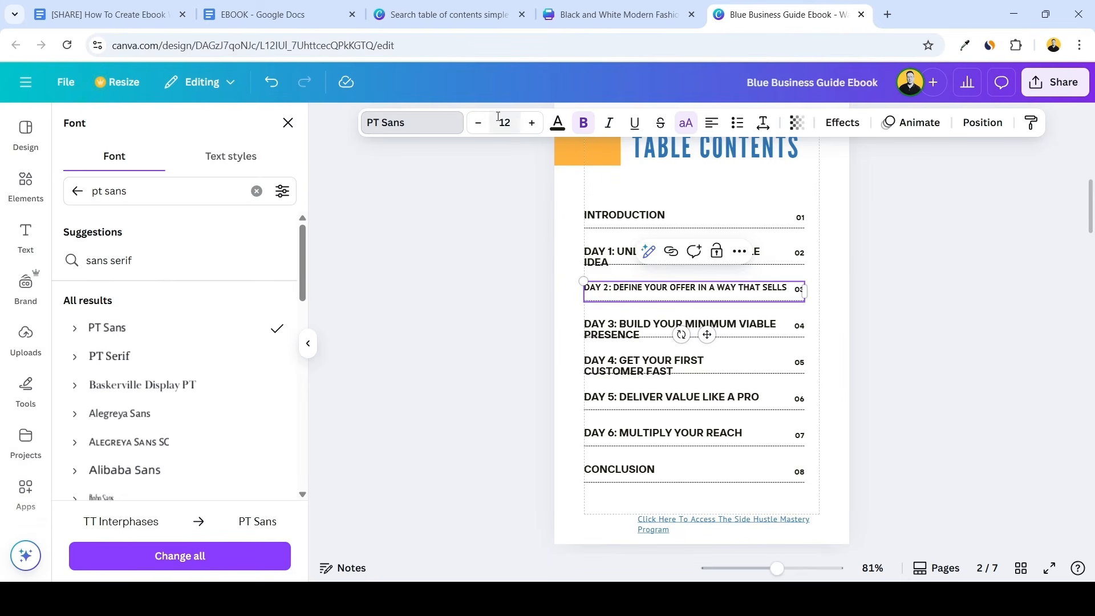
pyautogui.click(480, 125)
pyautogui.click(515, 191)
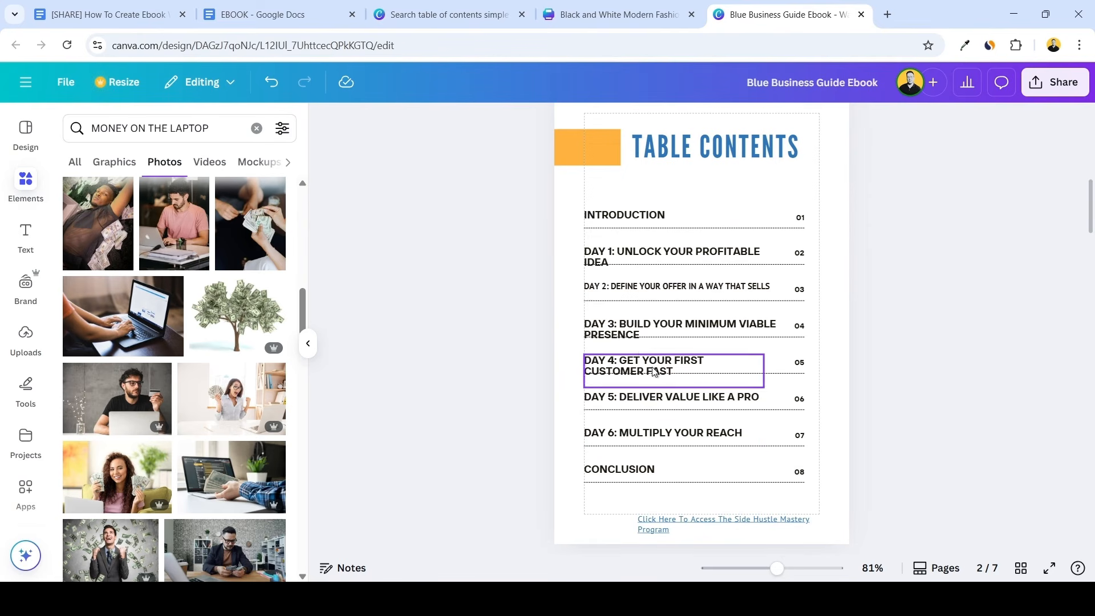
# Copy the Day 2 entry's text style onto the "Day 3: Build Your Minimum Viable Presence" entry
pyautogui.rightClick(619, 292)
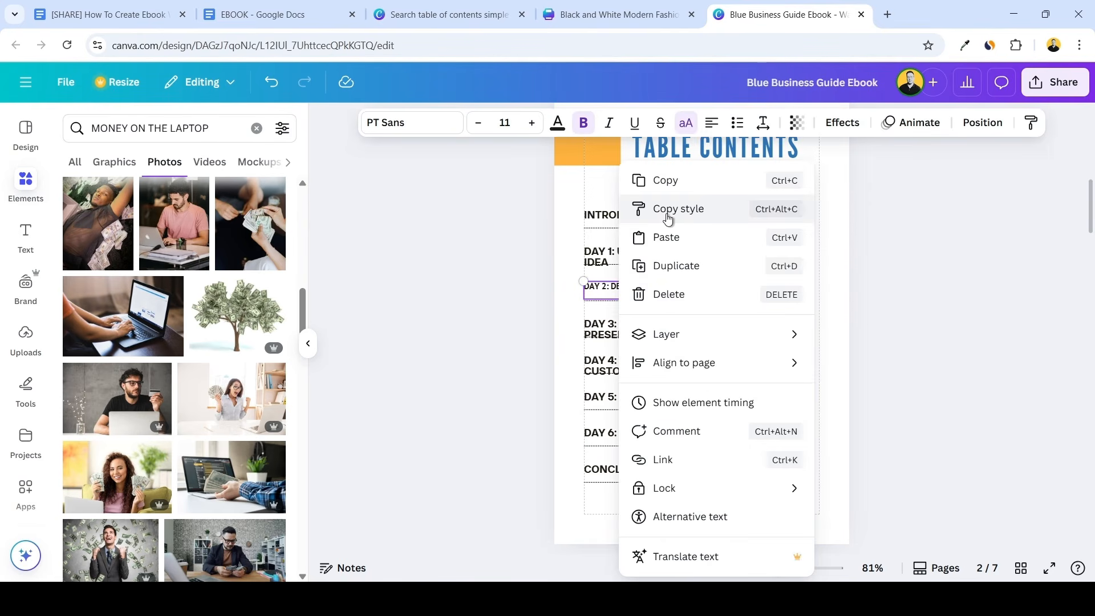
pyautogui.click(668, 213)
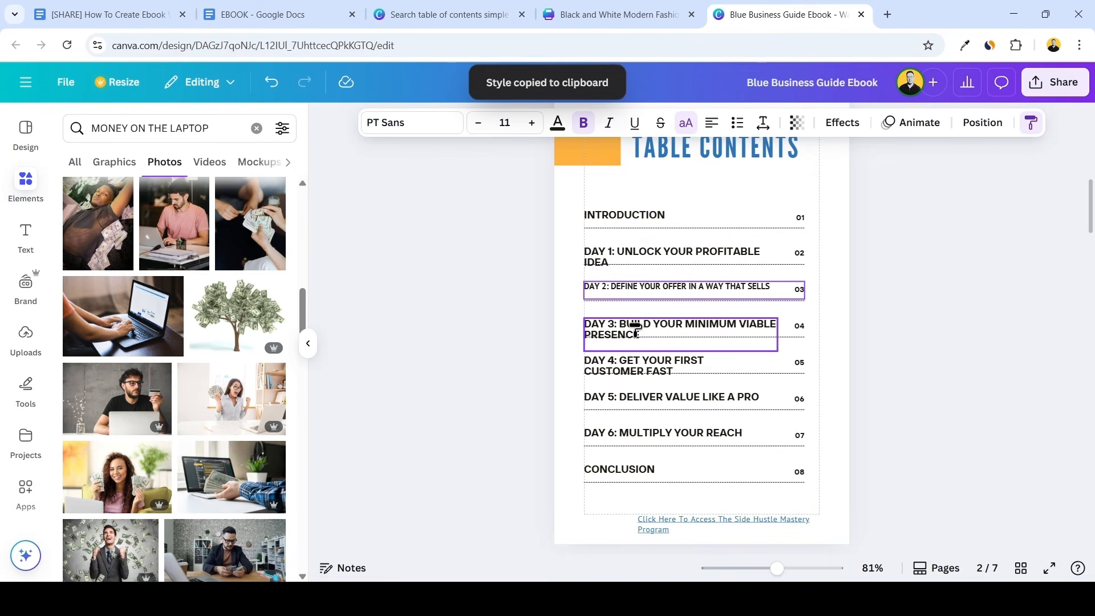
pyautogui.click(635, 329)
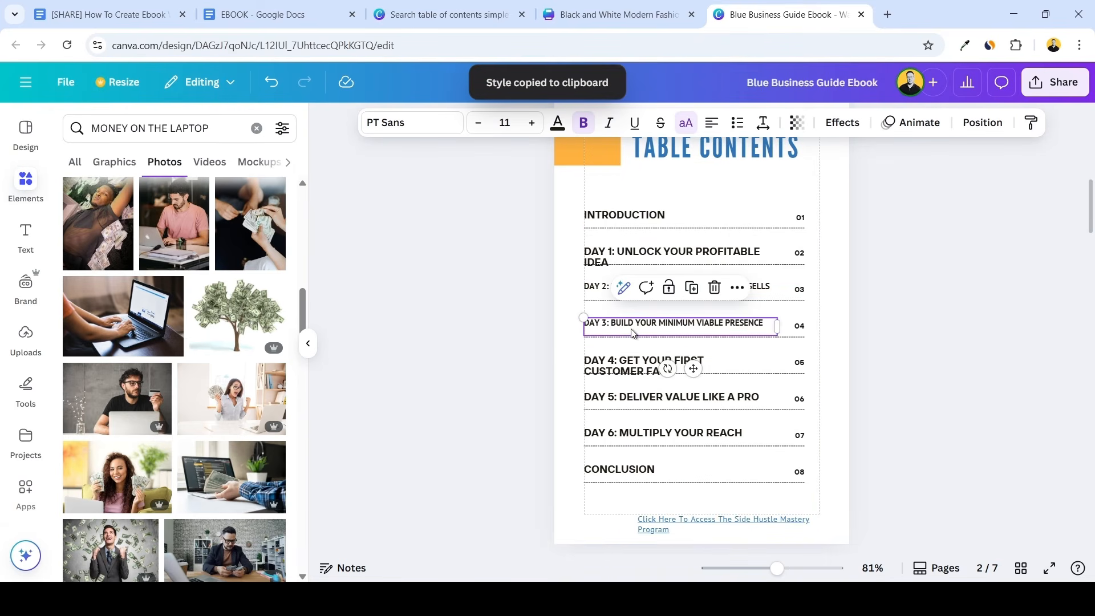
# Copy the Day 3 entry's text style onto the "Day 4: Get Your First Customer Fast" entry and the other unstyled contents entries
pyautogui.rightClick(634, 326)
pyautogui.click(684, 235)
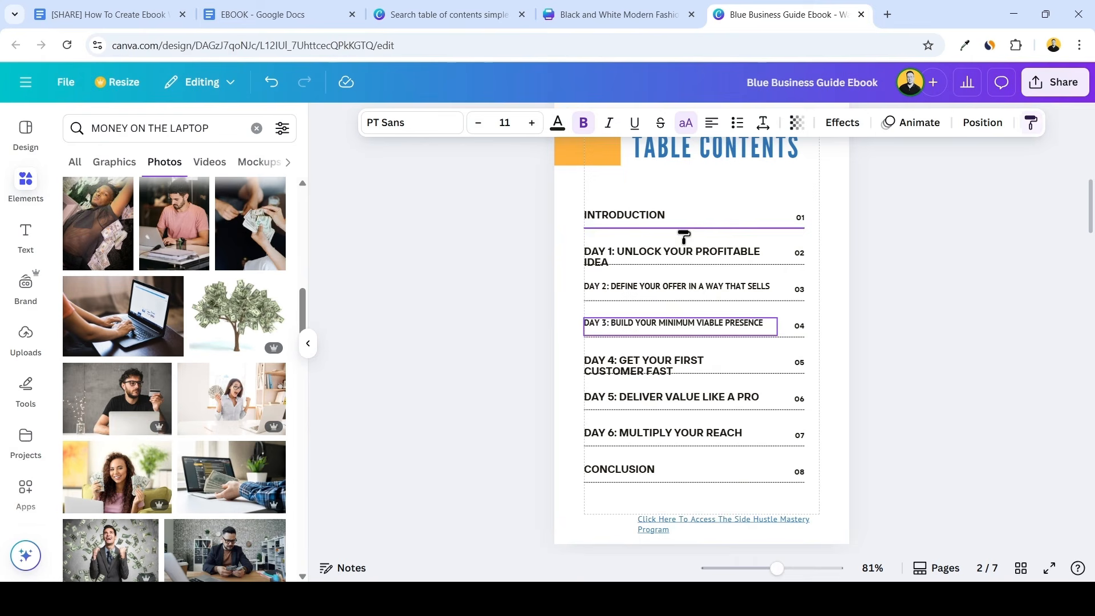
pyautogui.click(643, 363)
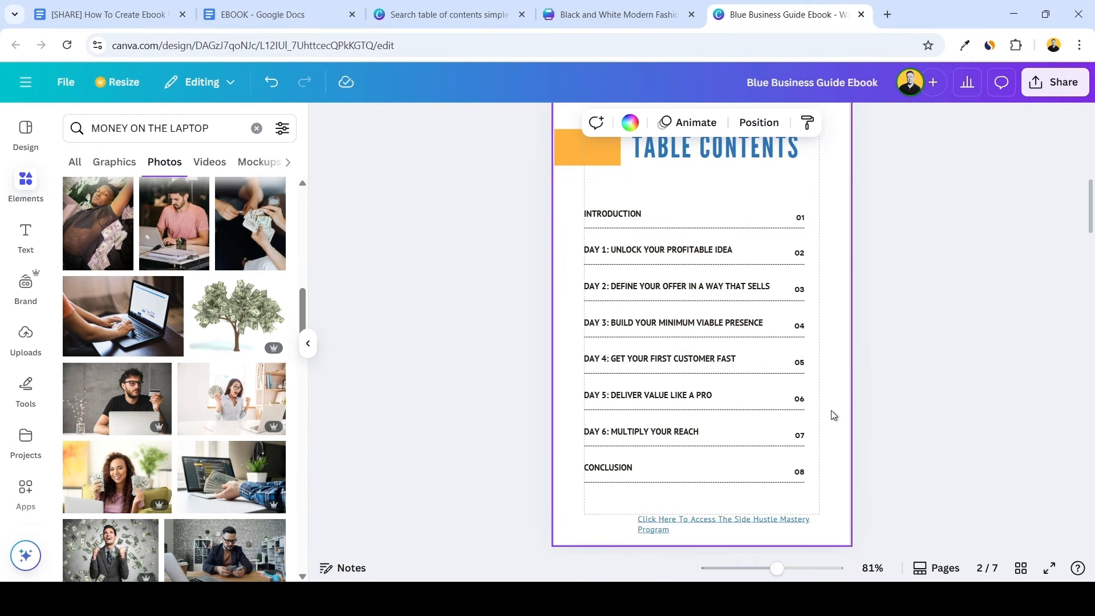
# Center-align the "Click Here To Access The Side Hustle Mastery Program" link text on the contents page and center its box beneath the list
pyautogui.scroll(3, 838, 403)
pyautogui.scroll(-5, 838, 403)
pyautogui.click(666, 386)
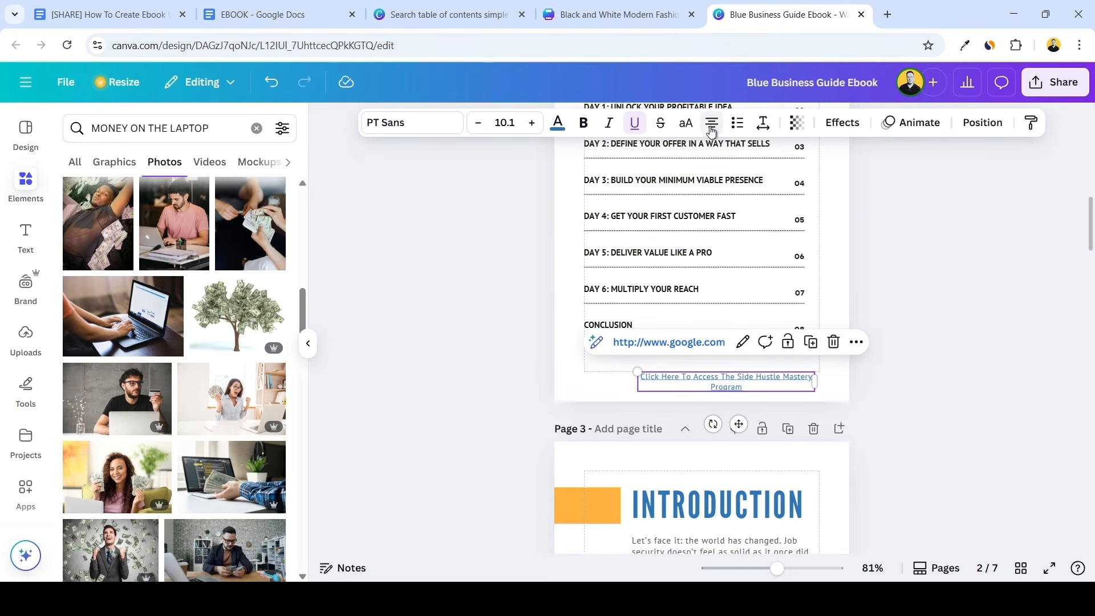
pyautogui.moveTo(737, 384); pyautogui.dragTo(716, 381)
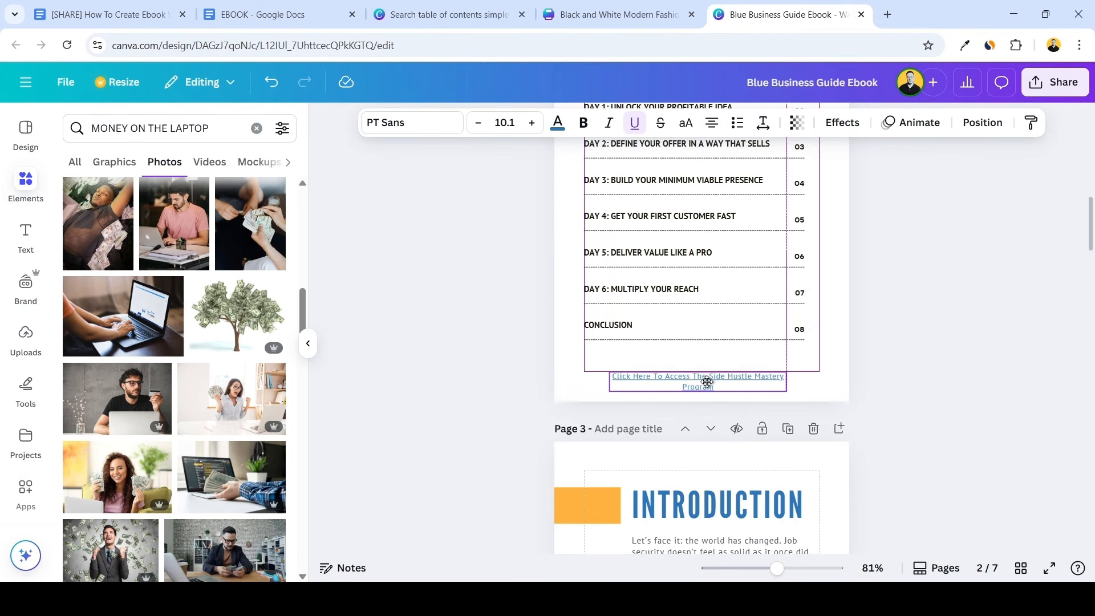
pyautogui.scroll(3, 821, 411)
pyautogui.click(838, 435)
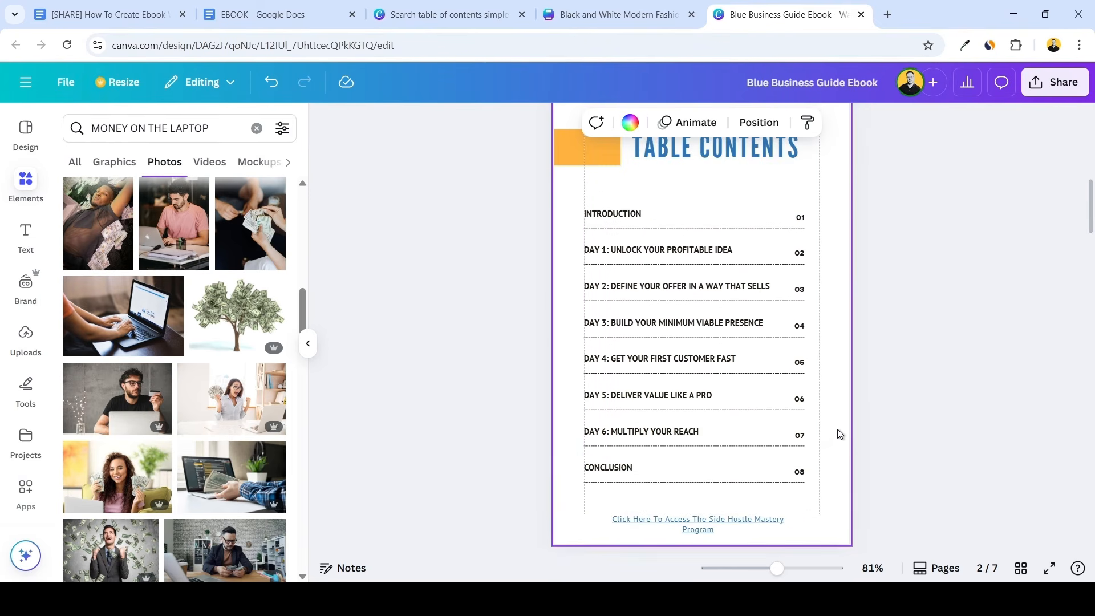
# Change the page number in the orange tab of the "Day 1: Unlock Your Profitable Idea" page to 04
pyautogui.scroll(2, 837, 433)
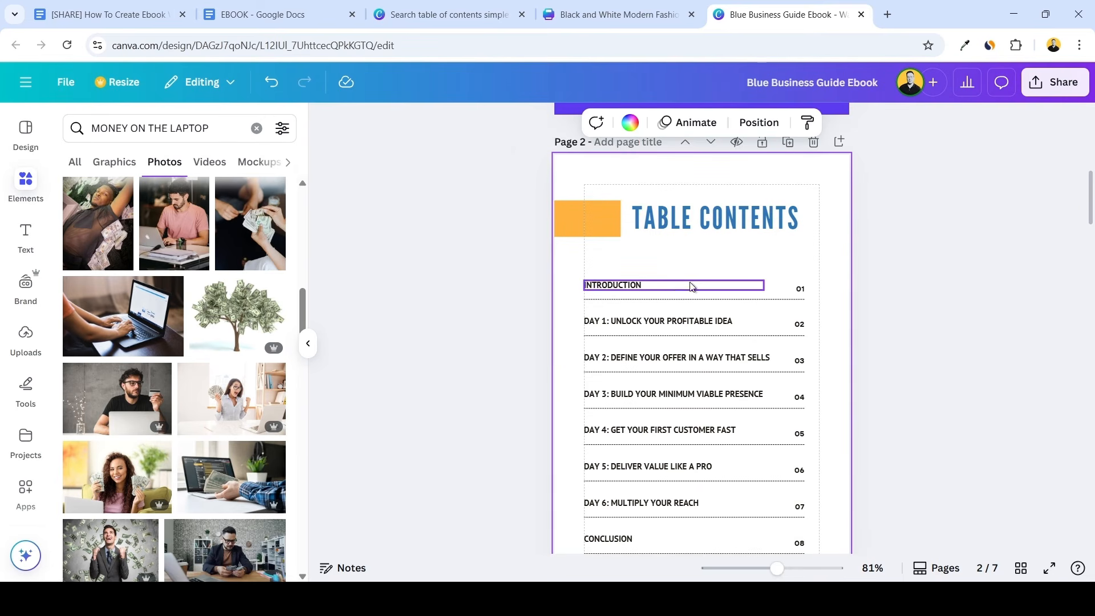
pyautogui.scroll(-5, 843, 328)
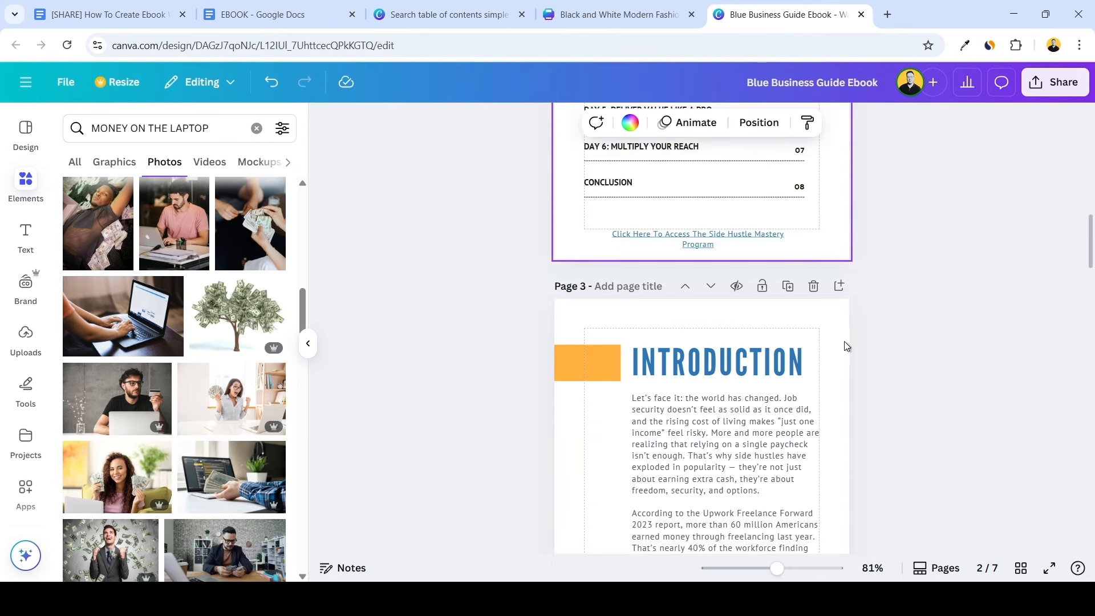
pyautogui.scroll(-6, 842, 351)
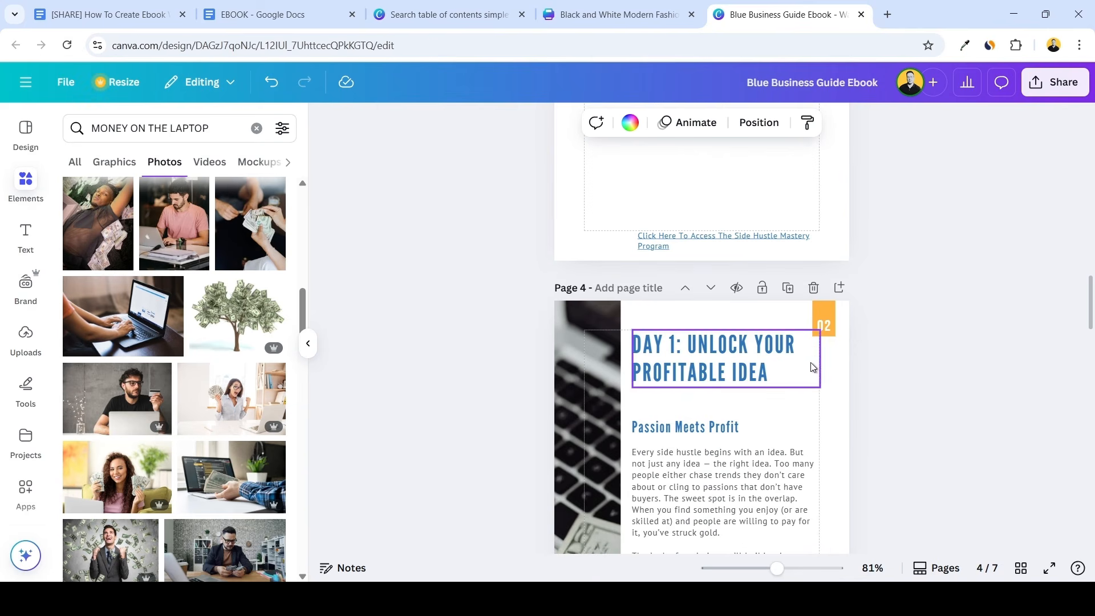
pyautogui.scroll(15, 824, 330)
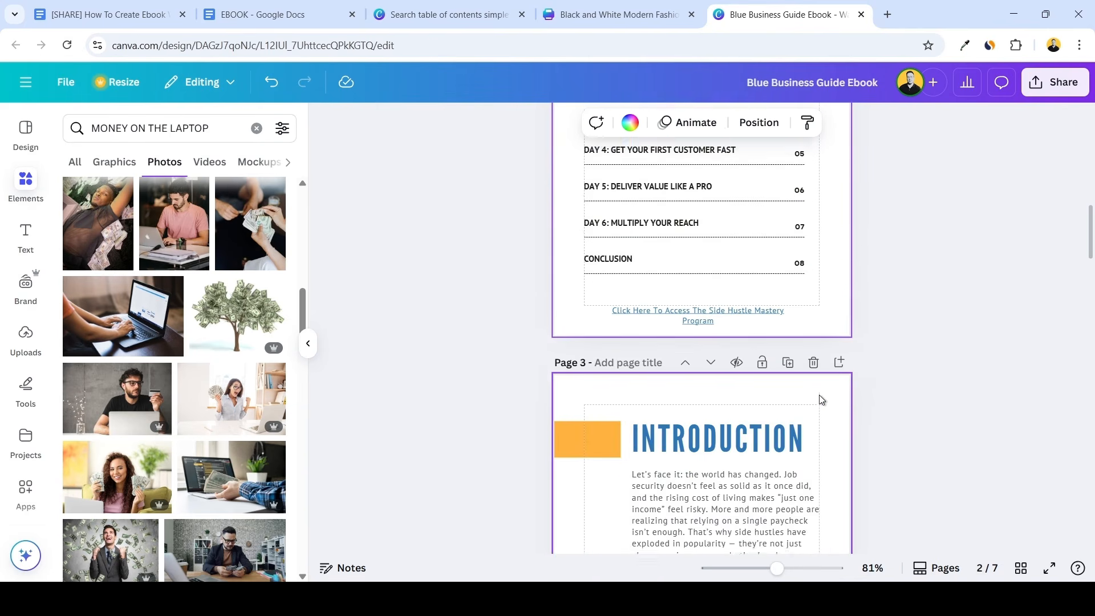
pyautogui.scroll(-15, 821, 400)
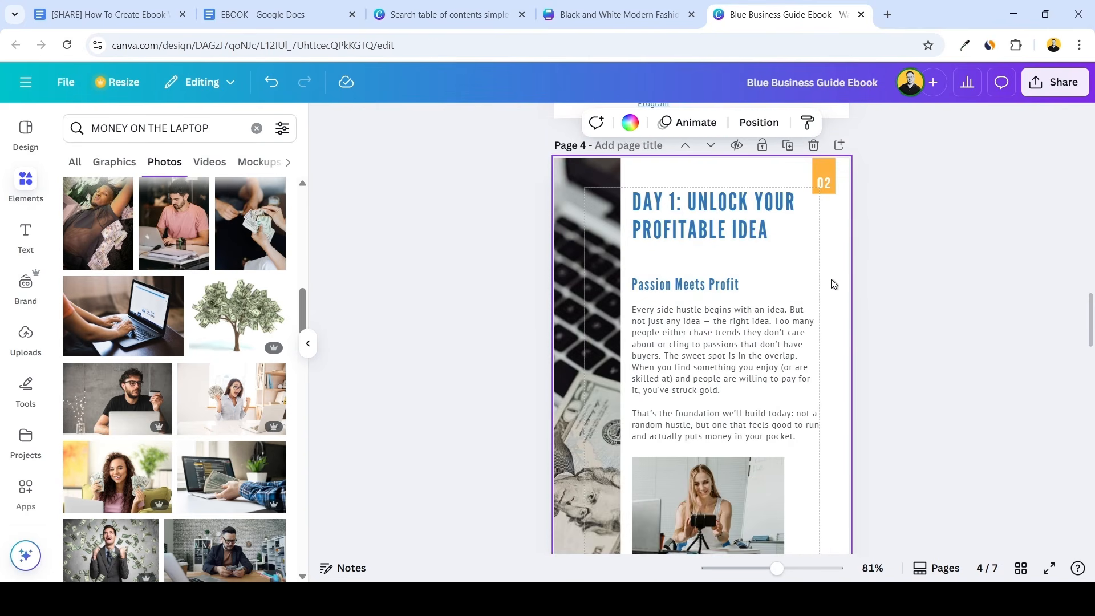
pyautogui.scroll(1, 831, 283)
pyautogui.click(825, 254)
pyautogui.click(827, 253)
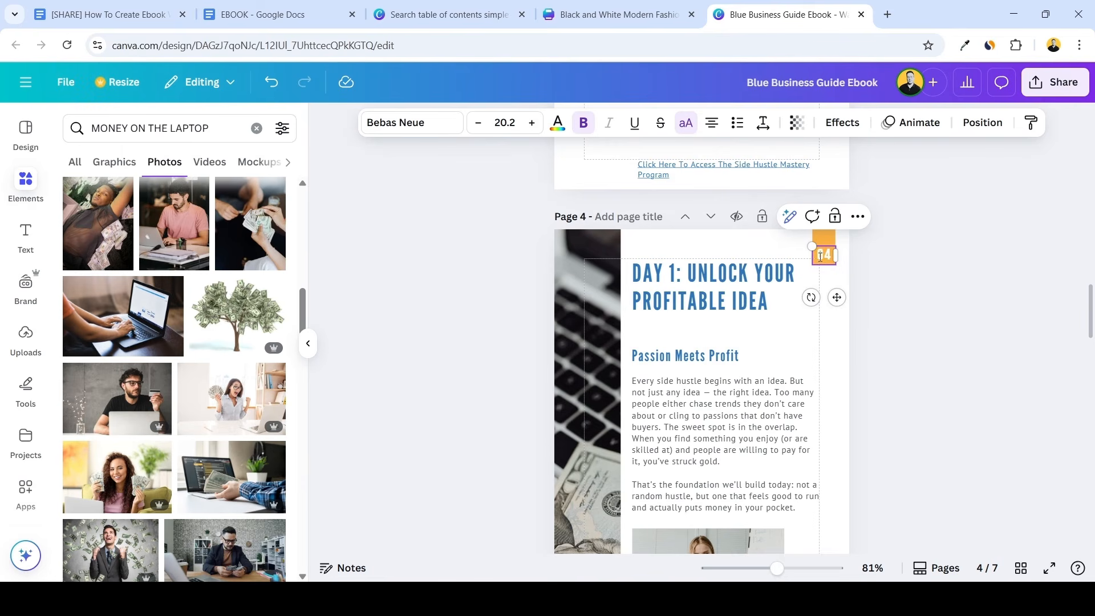
pyautogui.click(831, 267)
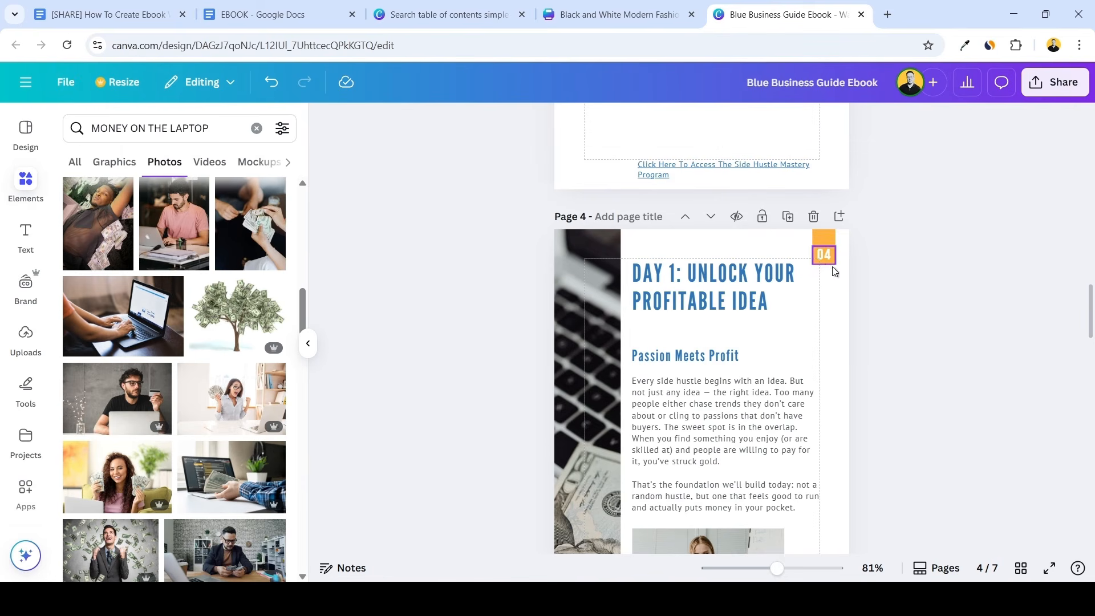
# Link the "Introduction" entry in the table of contents to page 3 of the design
pyautogui.scroll(14, 833, 279)
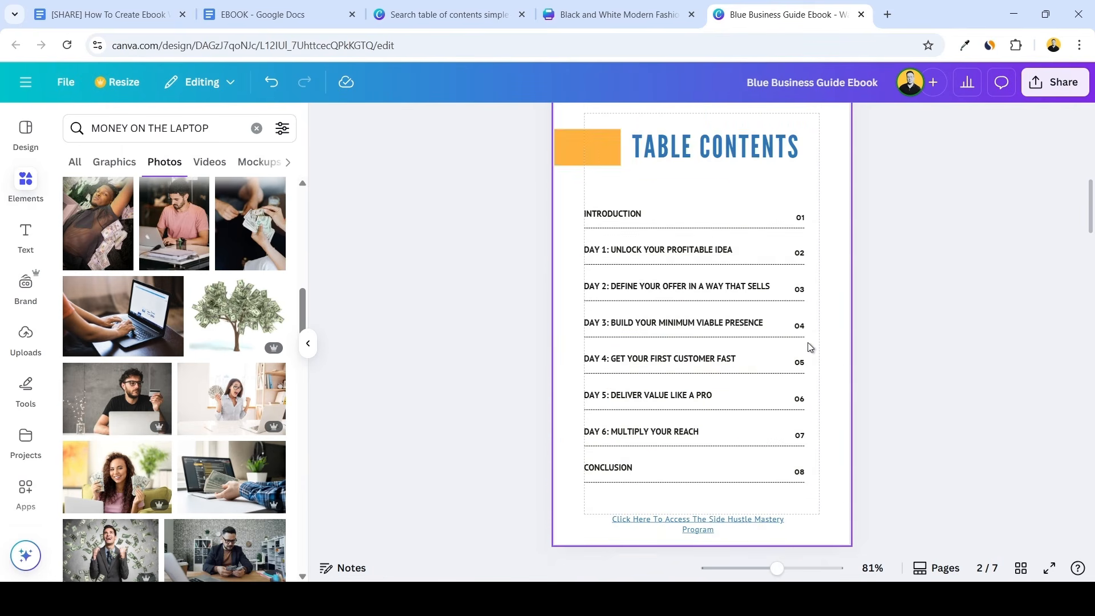
pyautogui.scroll(2, 804, 344)
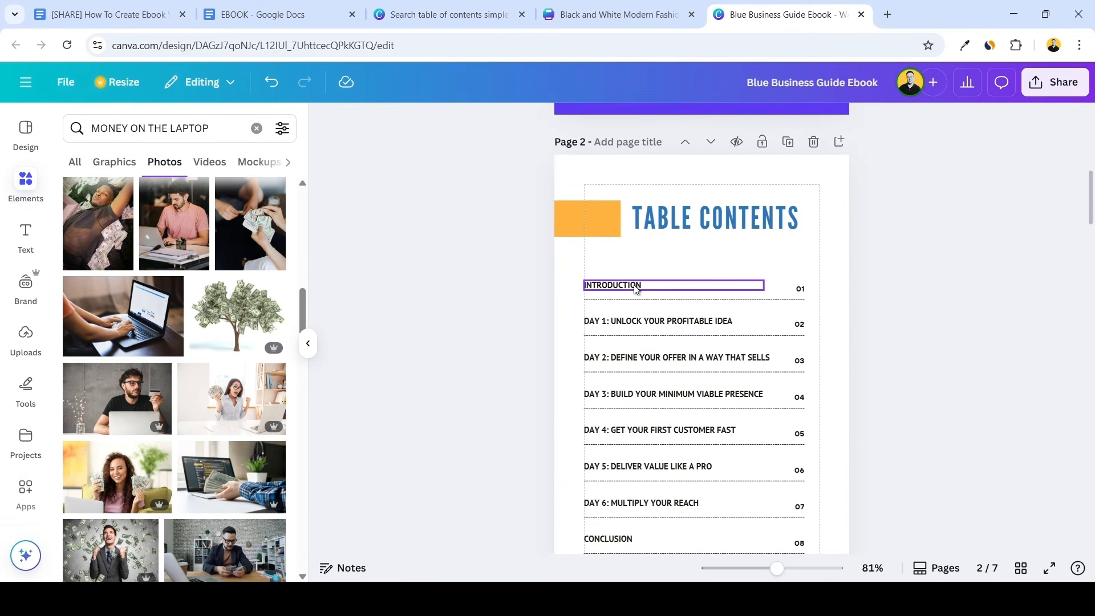
pyautogui.scroll(-6, 706, 281)
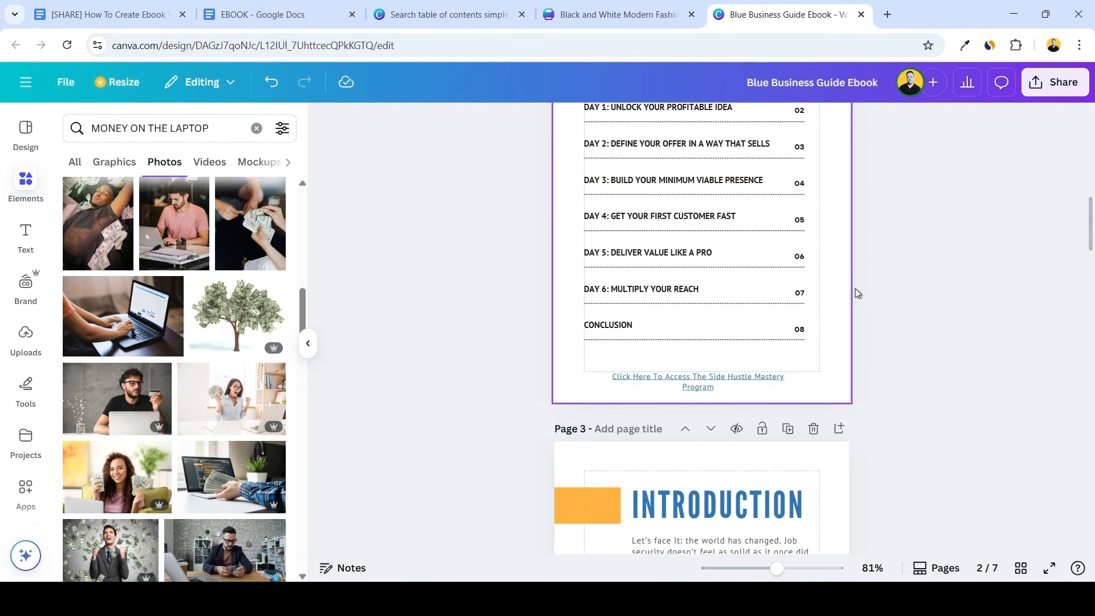
pyautogui.scroll(-2, 654, 320)
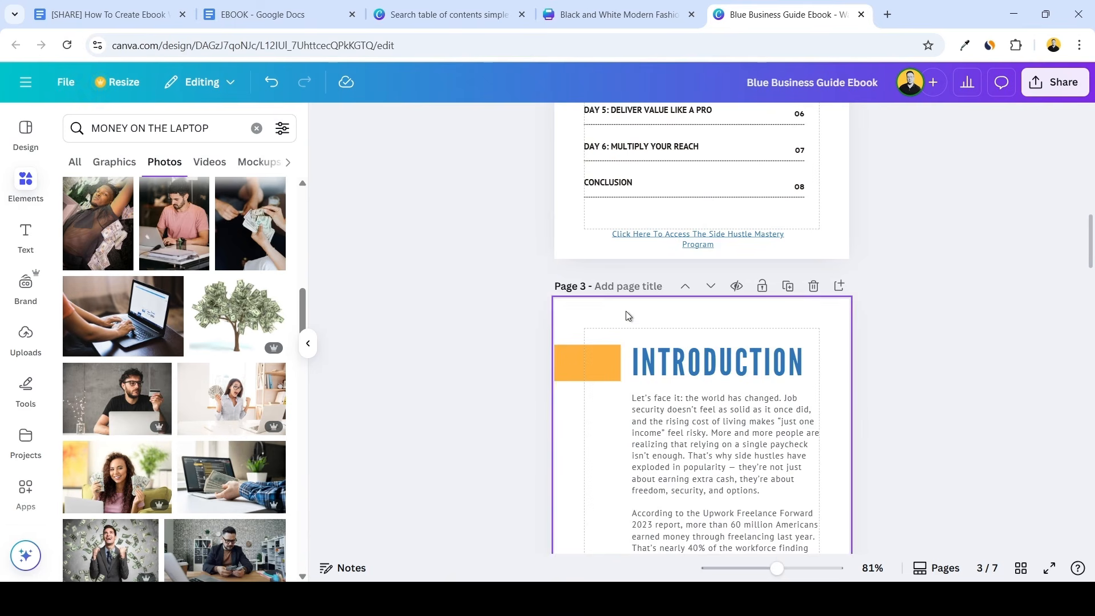
pyautogui.scroll(4, 628, 313)
pyautogui.scroll(2, 680, 330)
pyautogui.click(643, 299)
pyautogui.doubleClick(632, 284)
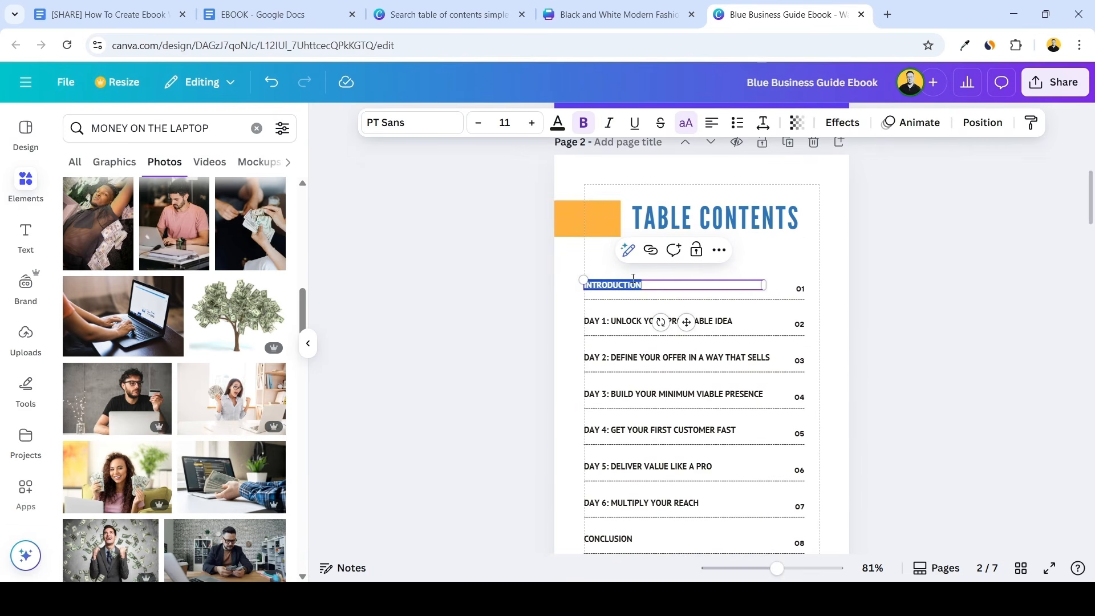
pyautogui.click(650, 250)
pyautogui.scroll(-1, 724, 365)
pyautogui.scroll(-2, 727, 357)
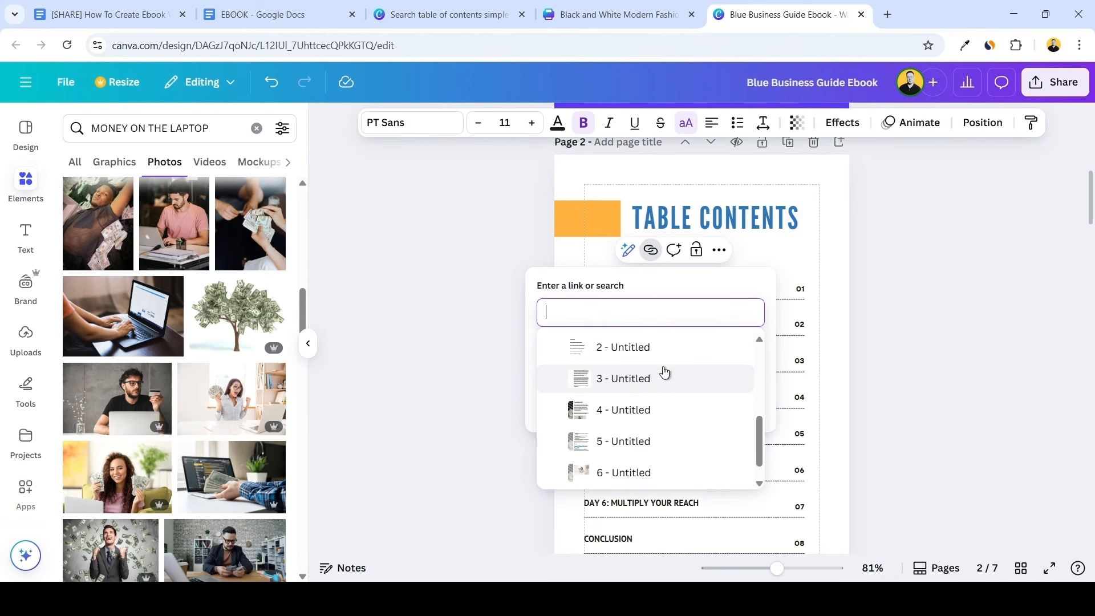
pyautogui.click(627, 379)
pyautogui.click(752, 461)
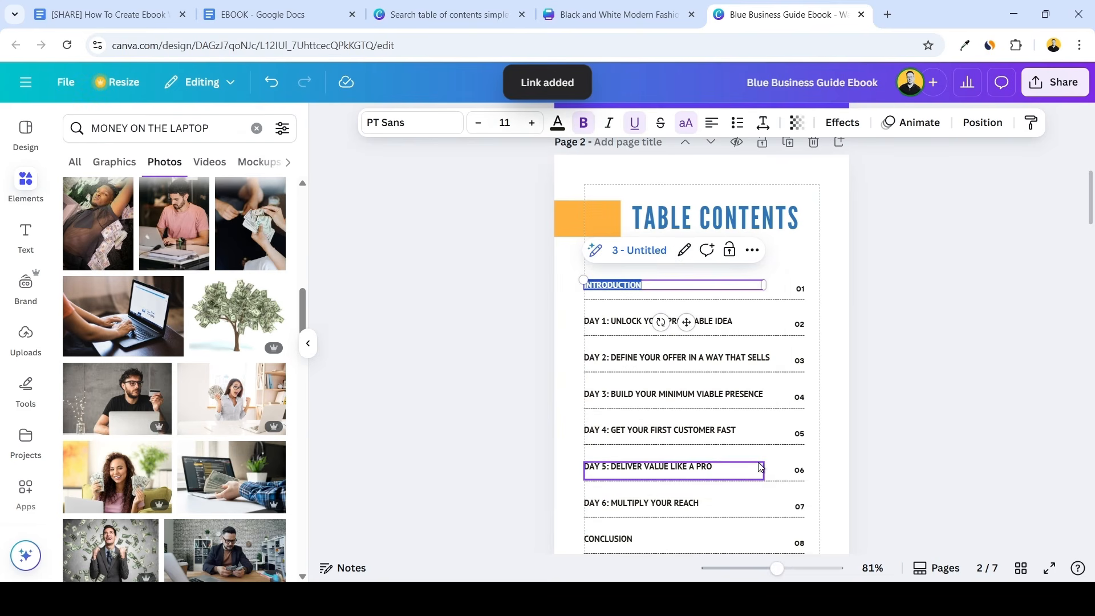
# Set the contents page numbers to 03 for the Introduction and 04 for Day 1
pyautogui.doubleClick(798, 289)
pyautogui.write('03')
pyautogui.click(837, 300)
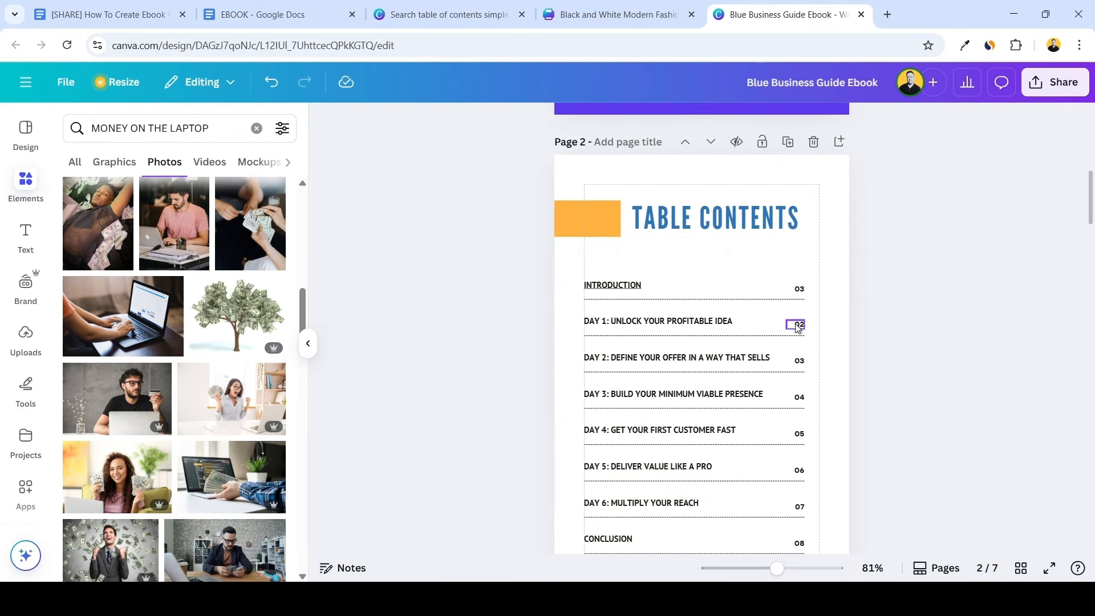
pyautogui.doubleClick(798, 324)
pyautogui.press('BackSpace')
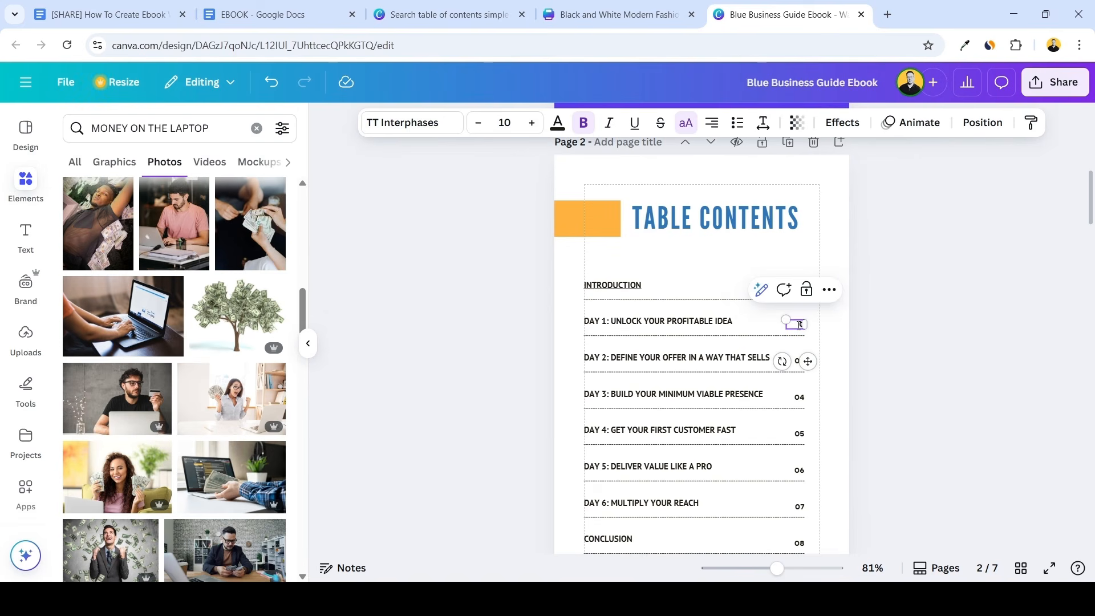
pyautogui.write('04')
pyautogui.click(838, 335)
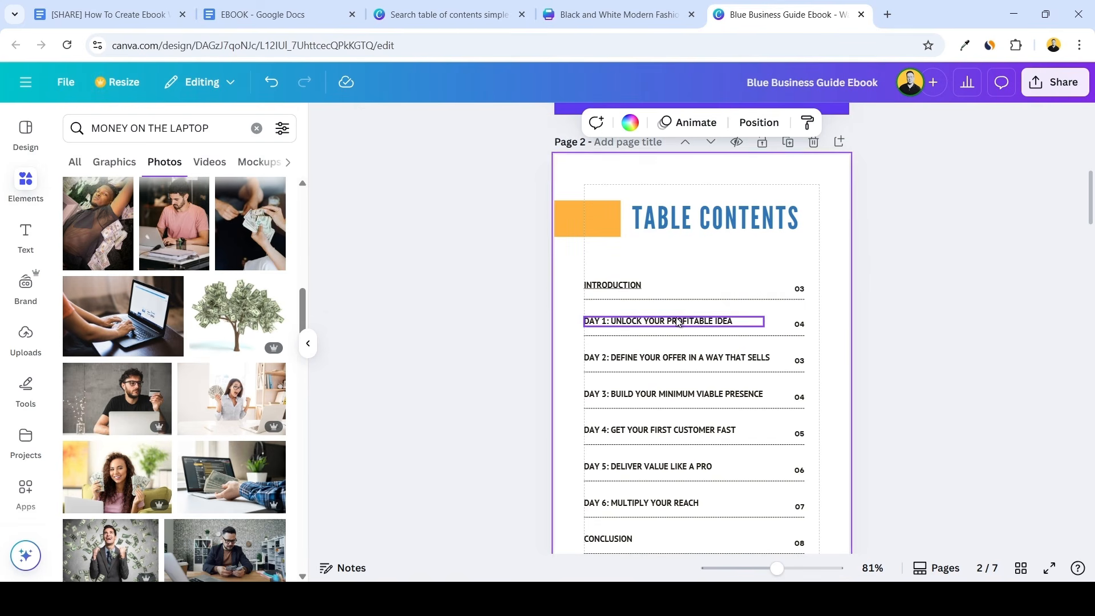
# Link the "Day 1: Unlock Your Profitable Idea" entry in the table of contents to page 4 of the design
pyautogui.click(677, 320)
pyautogui.doubleClick(677, 319)
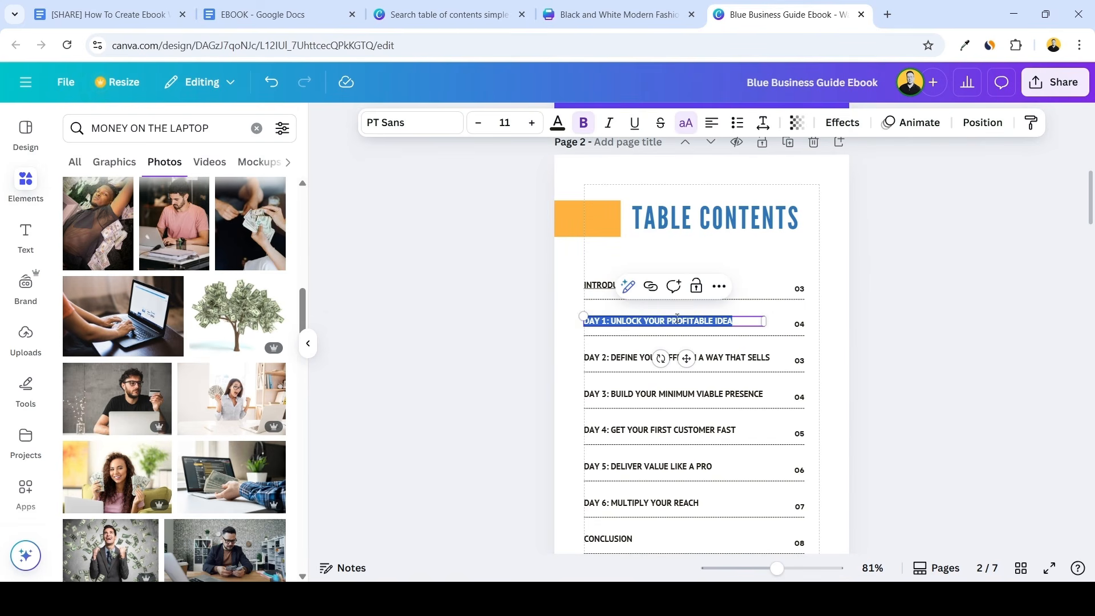
pyautogui.click(650, 286)
pyautogui.scroll(-3, 724, 393)
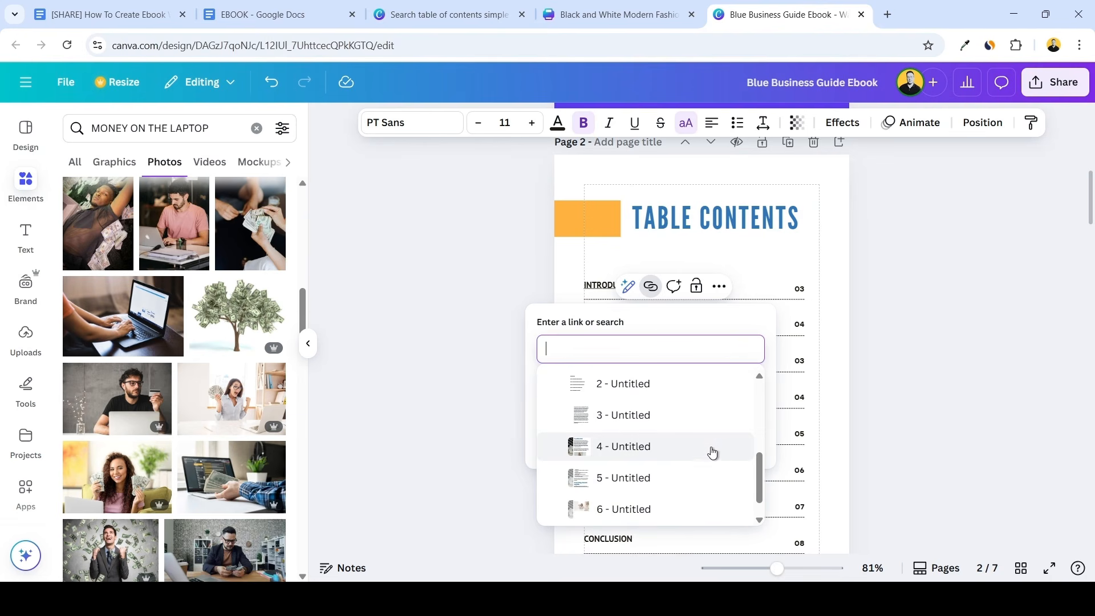
pyautogui.click(669, 447)
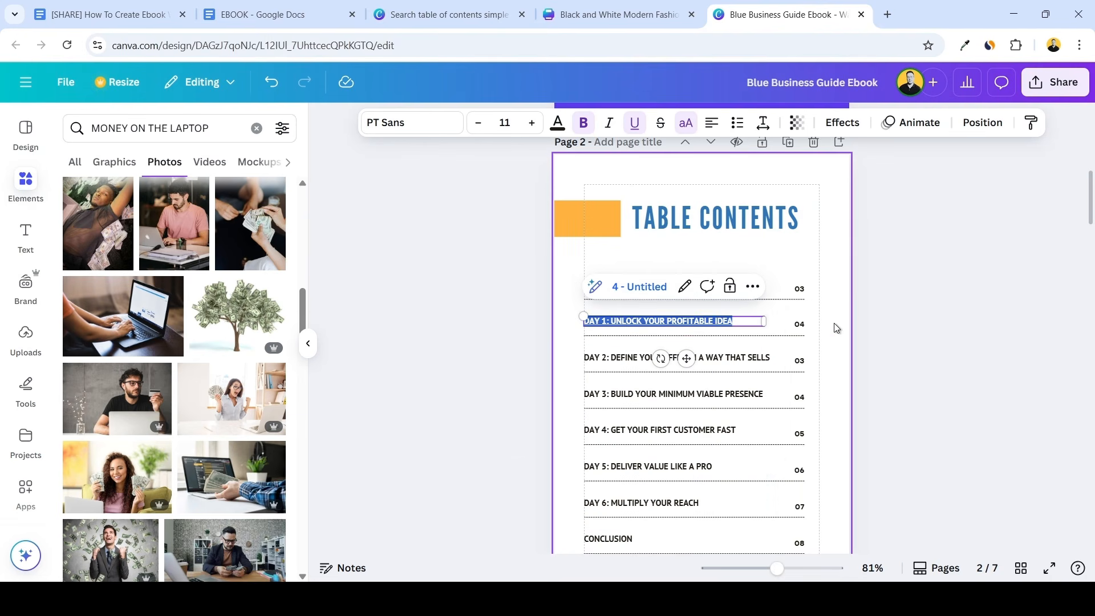
pyautogui.scroll(-1, 810, 337)
pyautogui.click(826, 305)
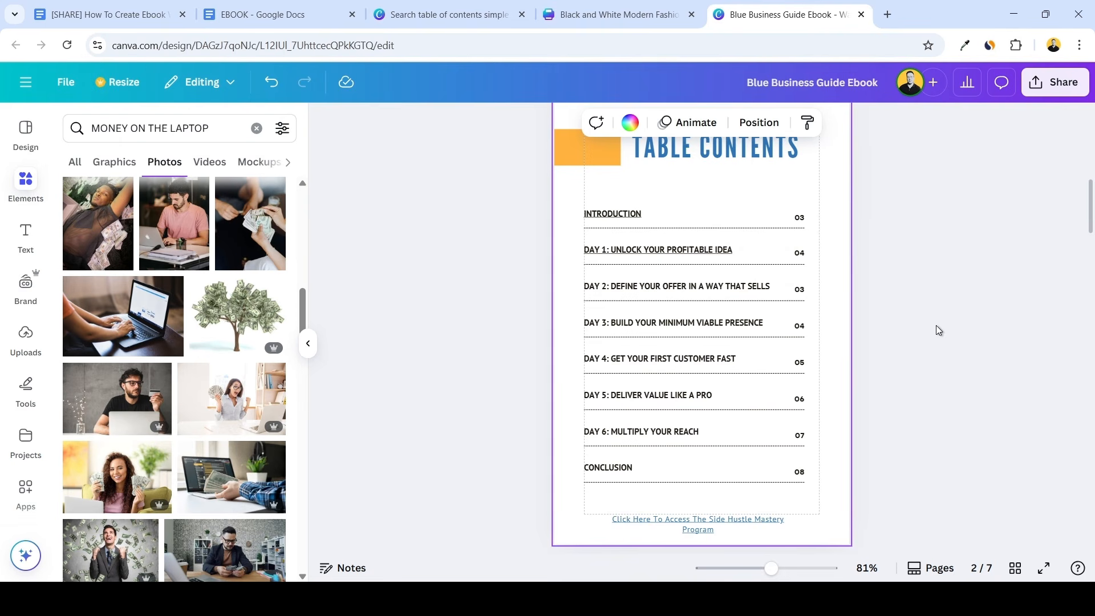
pyautogui.scroll(-5, 927, 357)
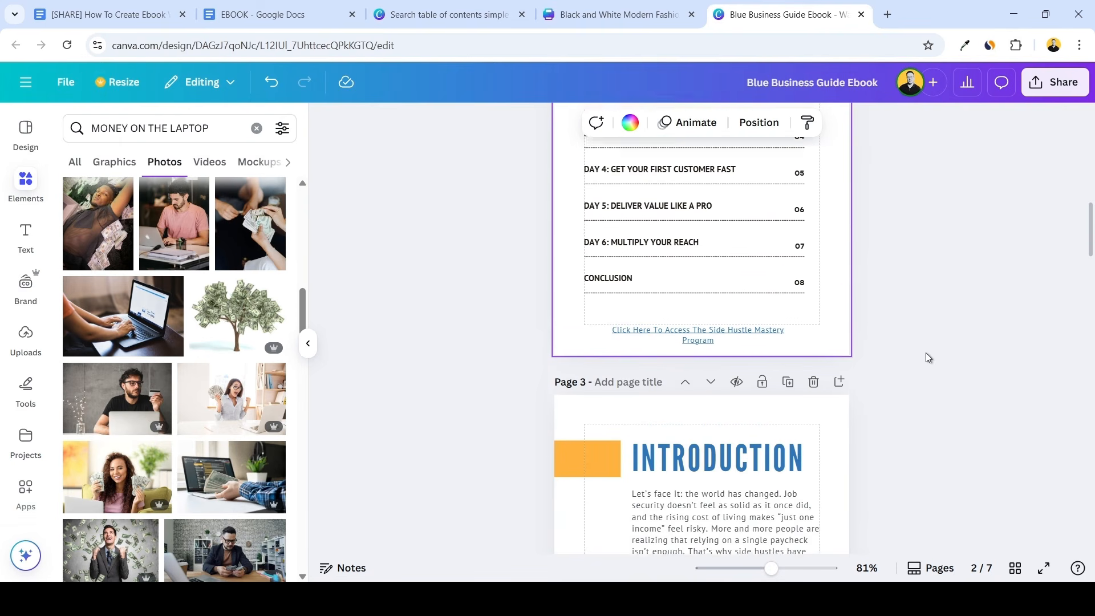
pyautogui.scroll(-3, 926, 353)
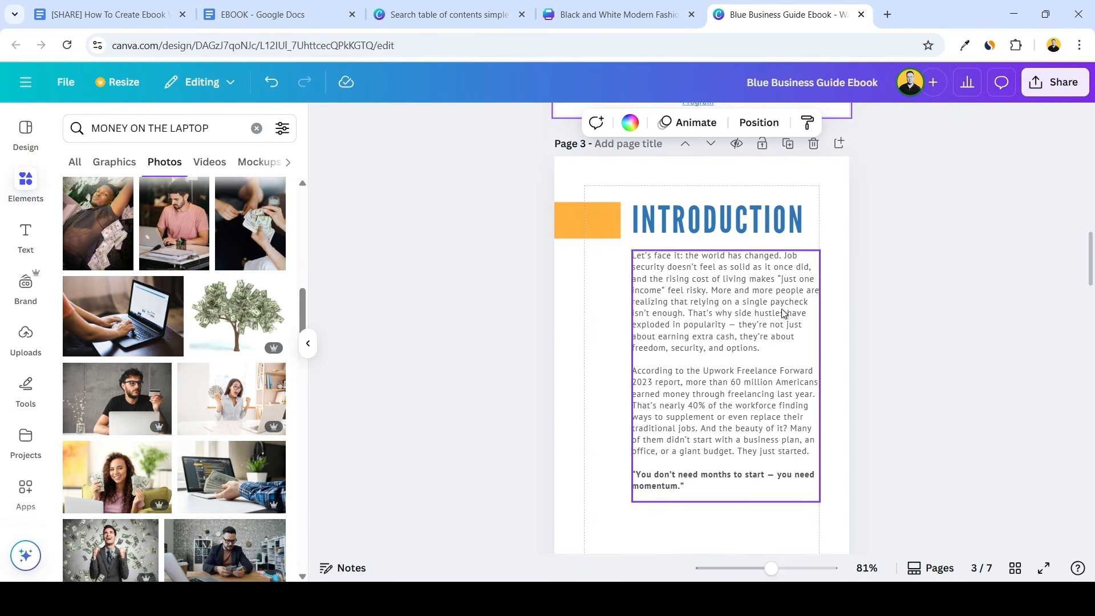
pyautogui.scroll(-8, 844, 297)
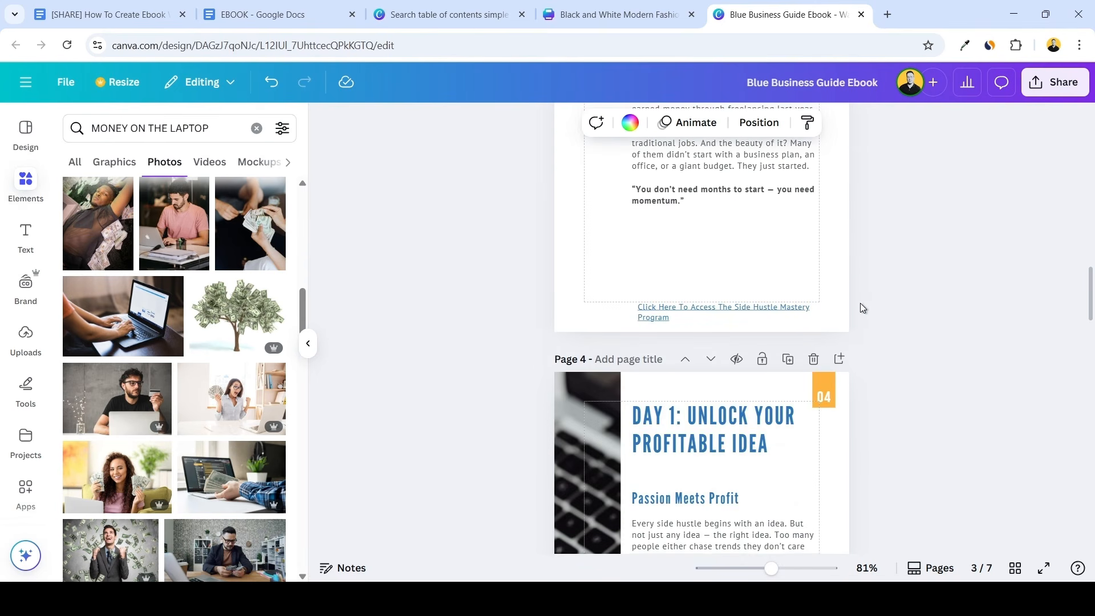
pyautogui.scroll(-5, 861, 308)
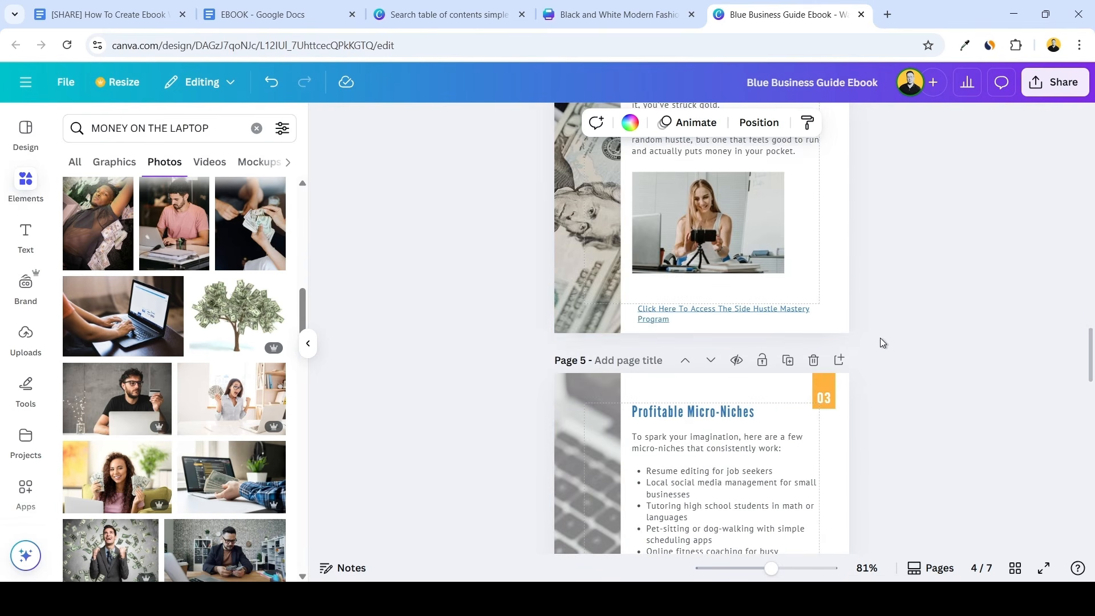
pyautogui.scroll(3, 945, 384)
# Download pages 1–7 of the ebook as a PDF Standard file and open the downloaded PDF
pyautogui.click(1055, 82)
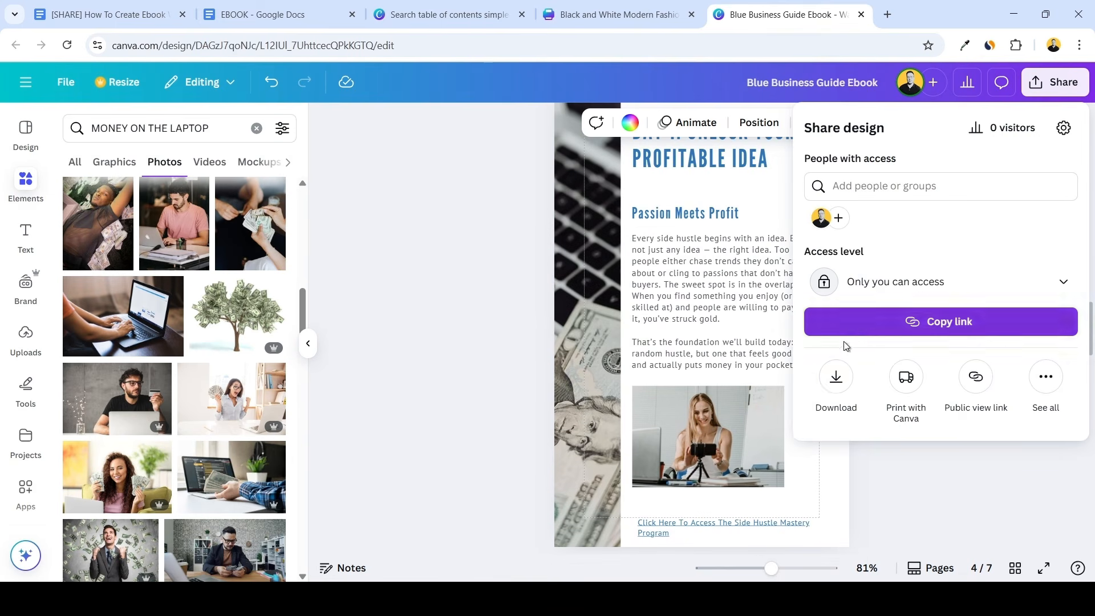
pyautogui.click(835, 376)
pyautogui.click(964, 184)
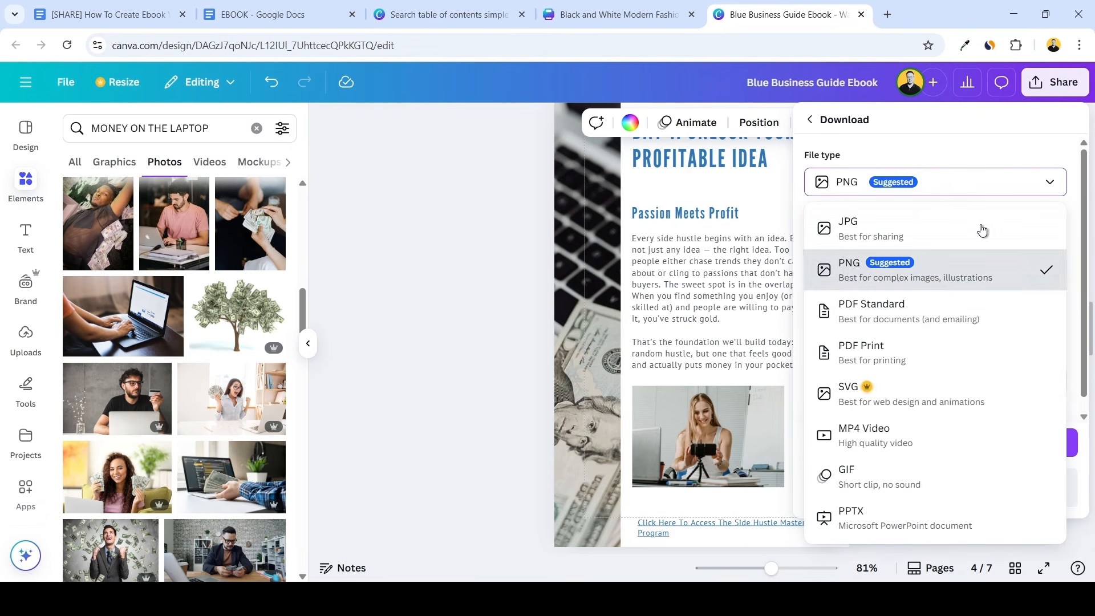
pyautogui.click(913, 321)
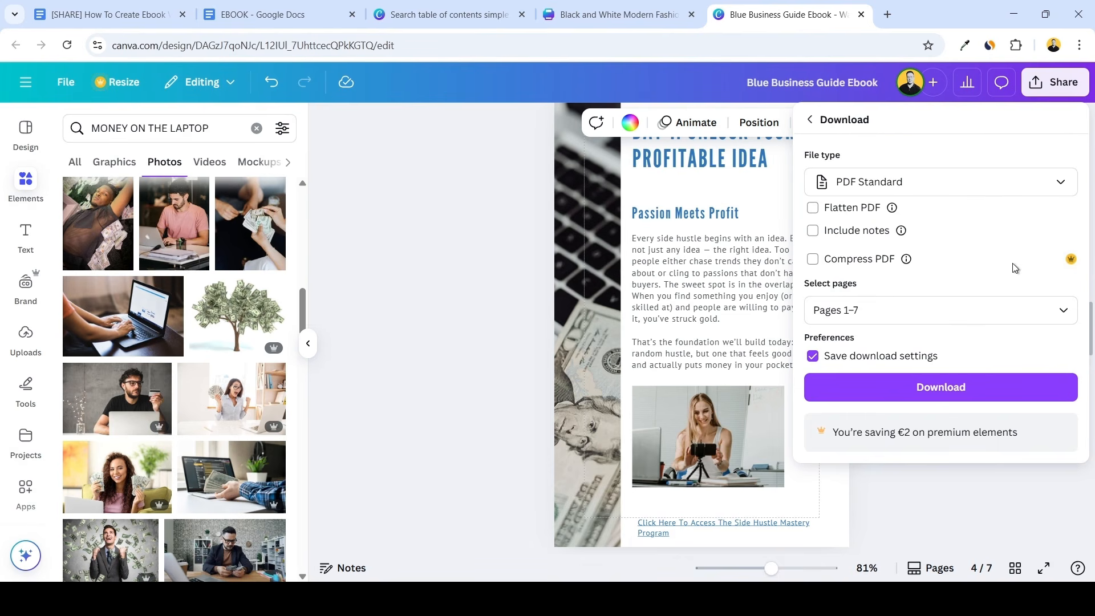
pyautogui.click(954, 399)
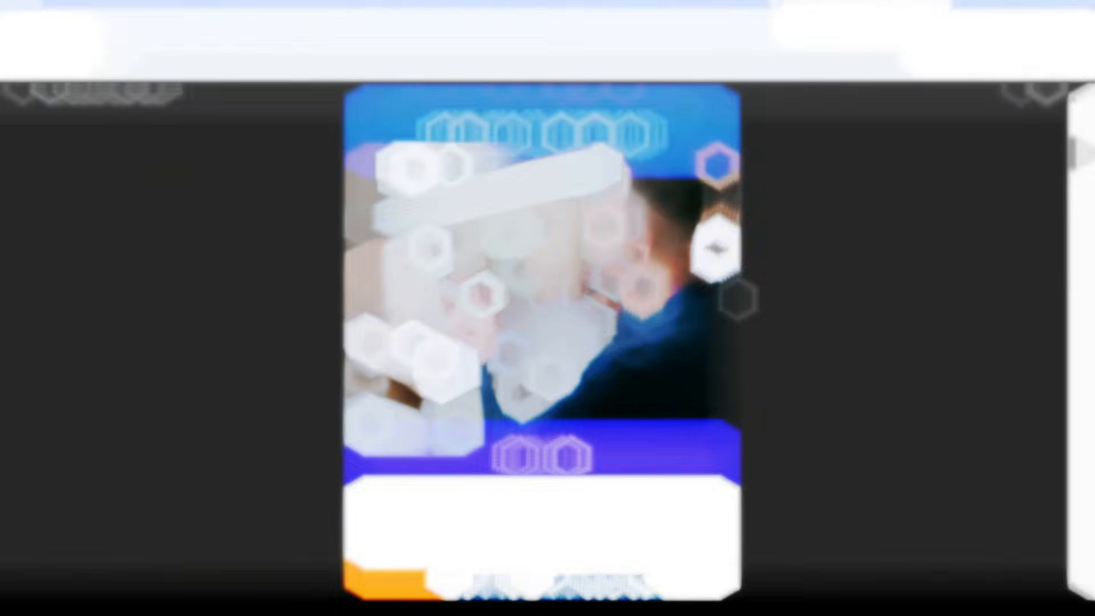
pyautogui.scroll(-6, 790, 258)
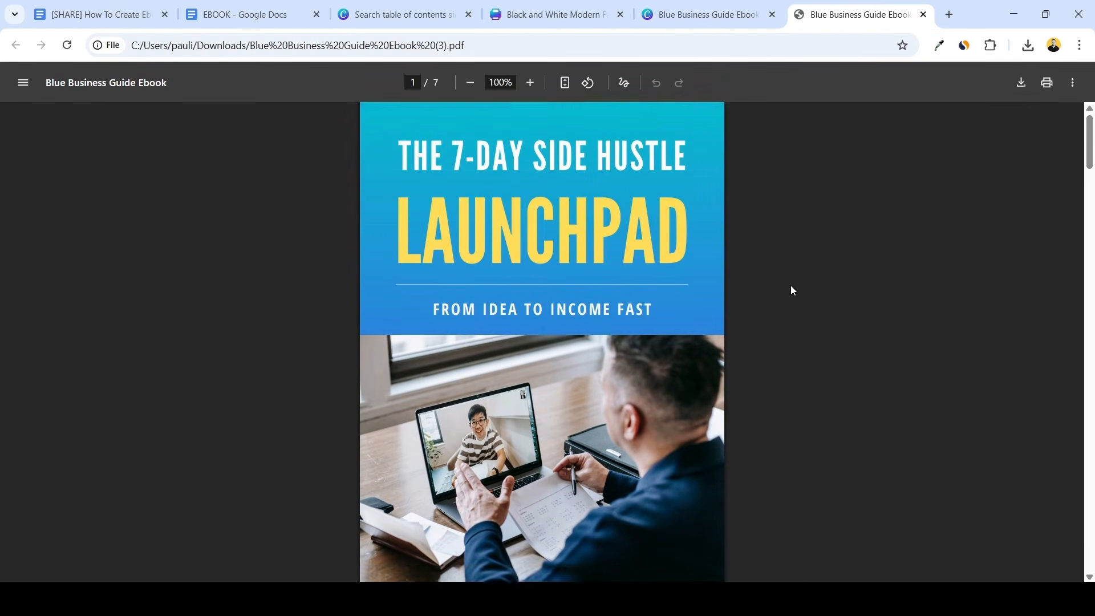
# Test the "Introduction" and "Day 1: Unlock Your Profitable Idea" links in the PDF's table of contents
pyautogui.scroll(-5, 790, 269)
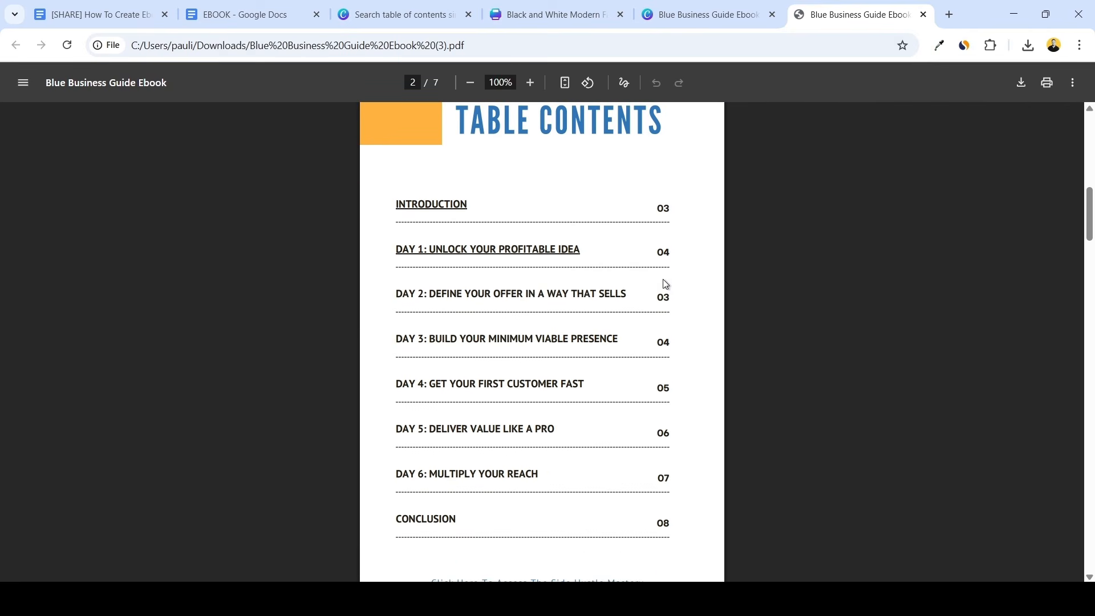
pyautogui.scroll(1, 473, 317)
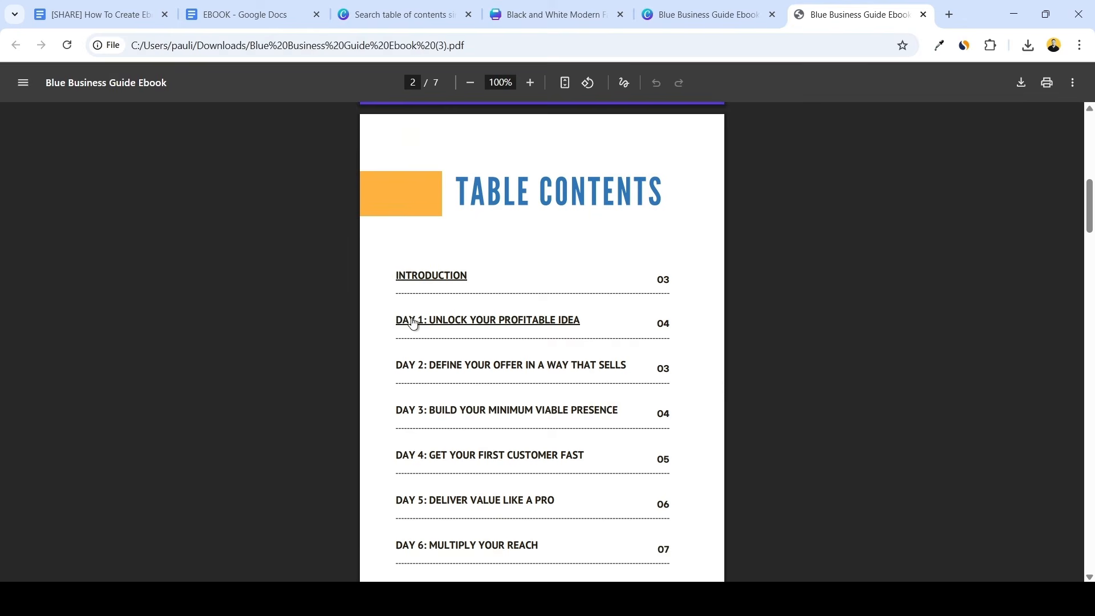
pyautogui.click(422, 278)
pyautogui.scroll(6, 717, 360)
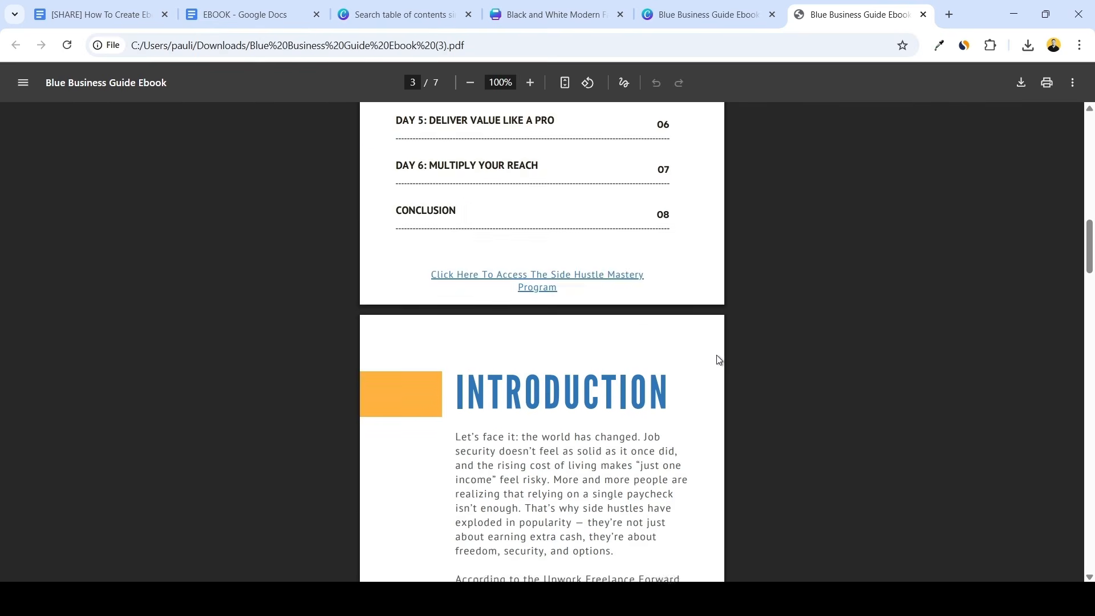
pyautogui.scroll(3, 718, 359)
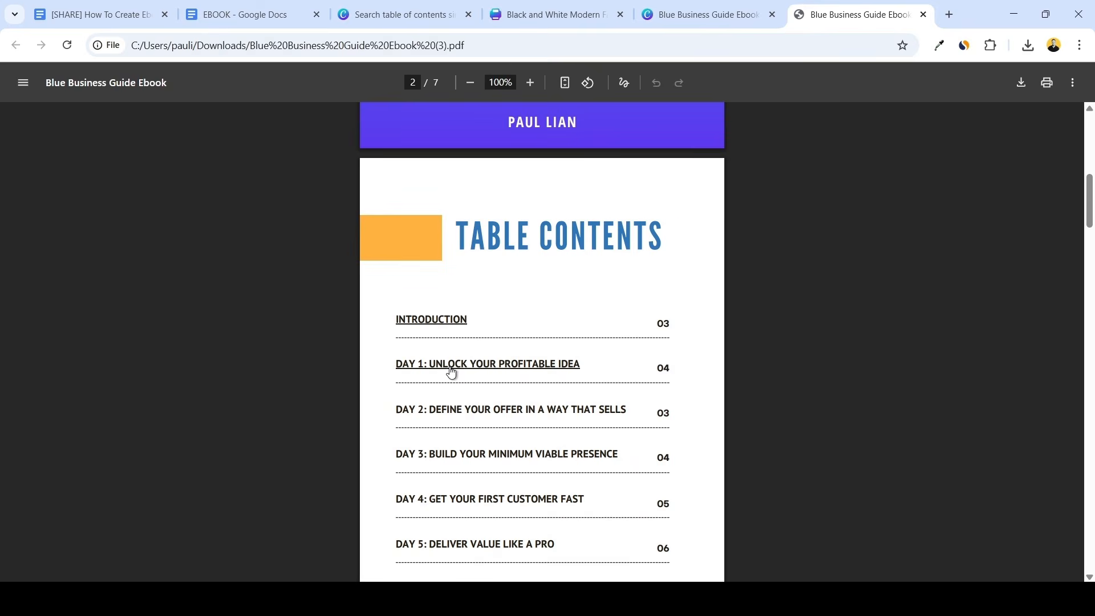
pyautogui.click(451, 371)
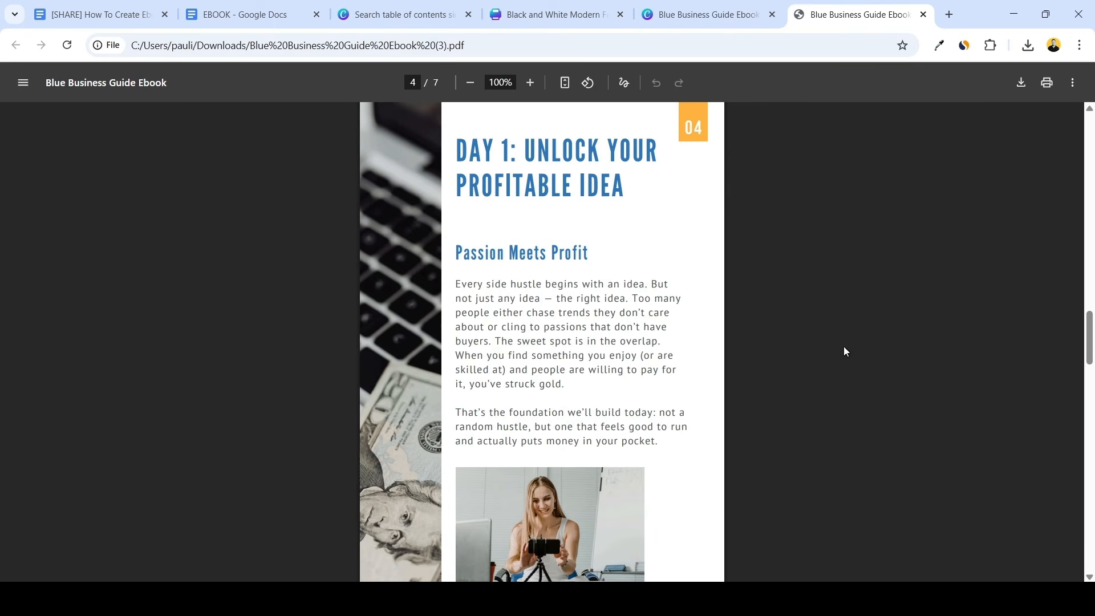
# Review the layout of the exported PDF from the Day 1 page through page 6
pyautogui.scroll(-8, 845, 350)
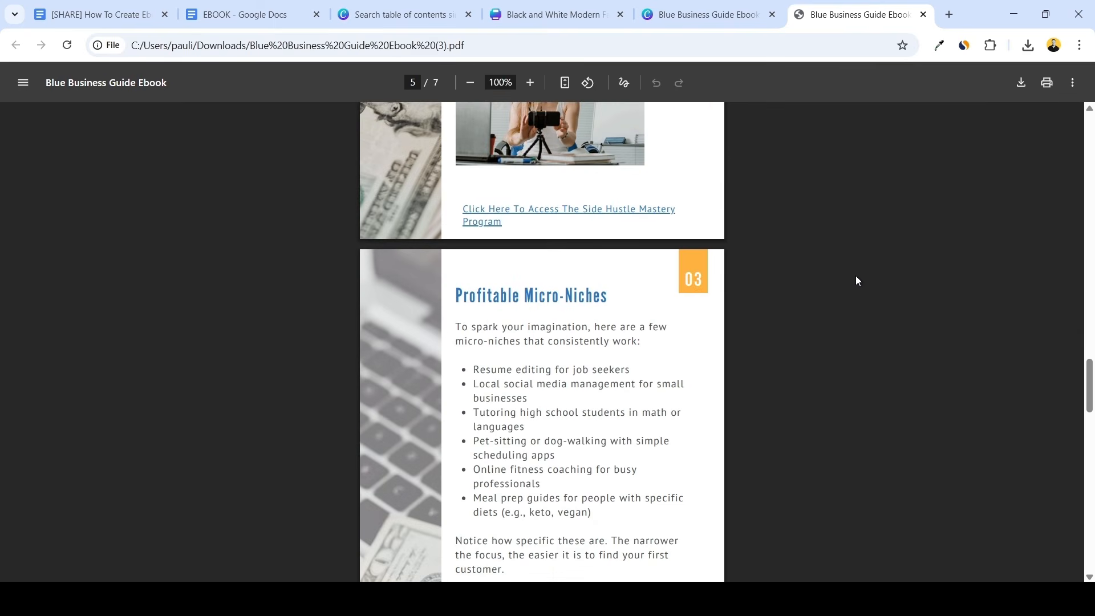
pyautogui.scroll(-1, 856, 277)
pyautogui.scroll(-1, 856, 277)
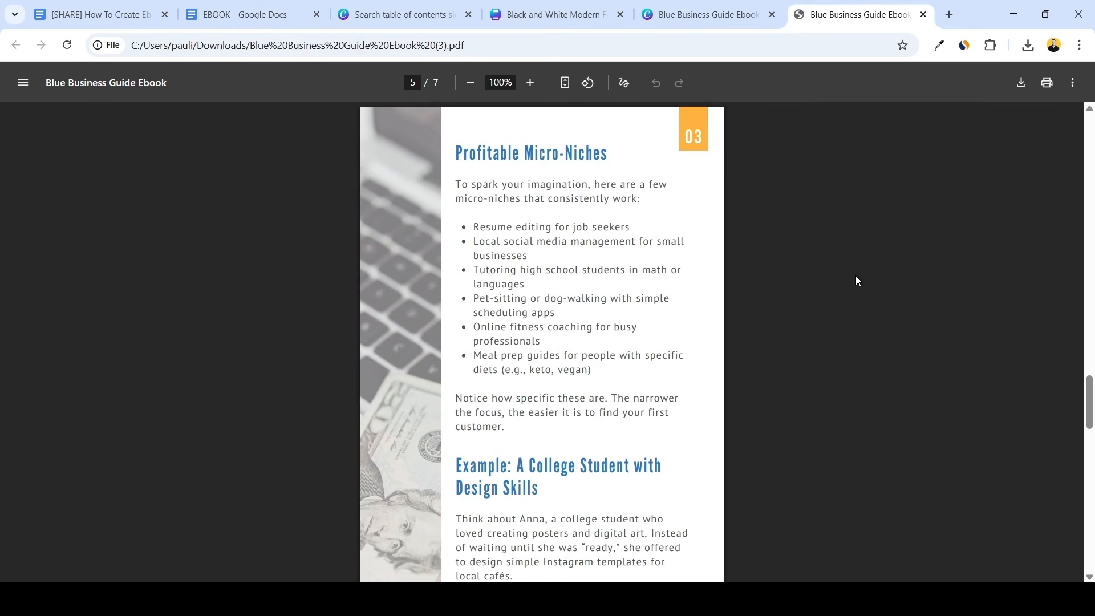
pyautogui.scroll(-3, 856, 277)
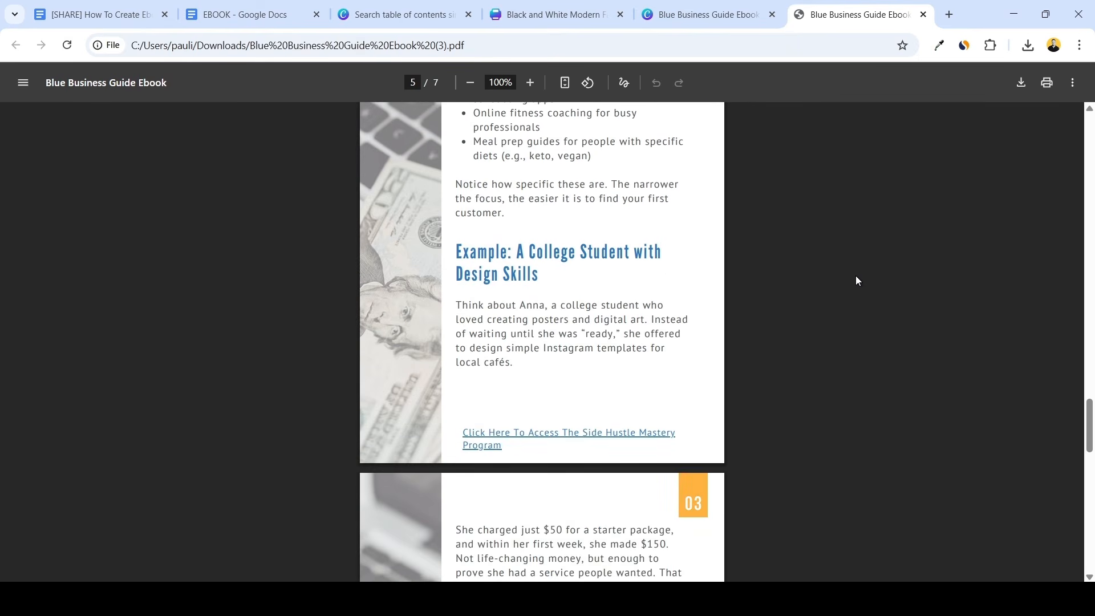
pyautogui.scroll(-2, 855, 280)
pyautogui.scroll(-1, 856, 279)
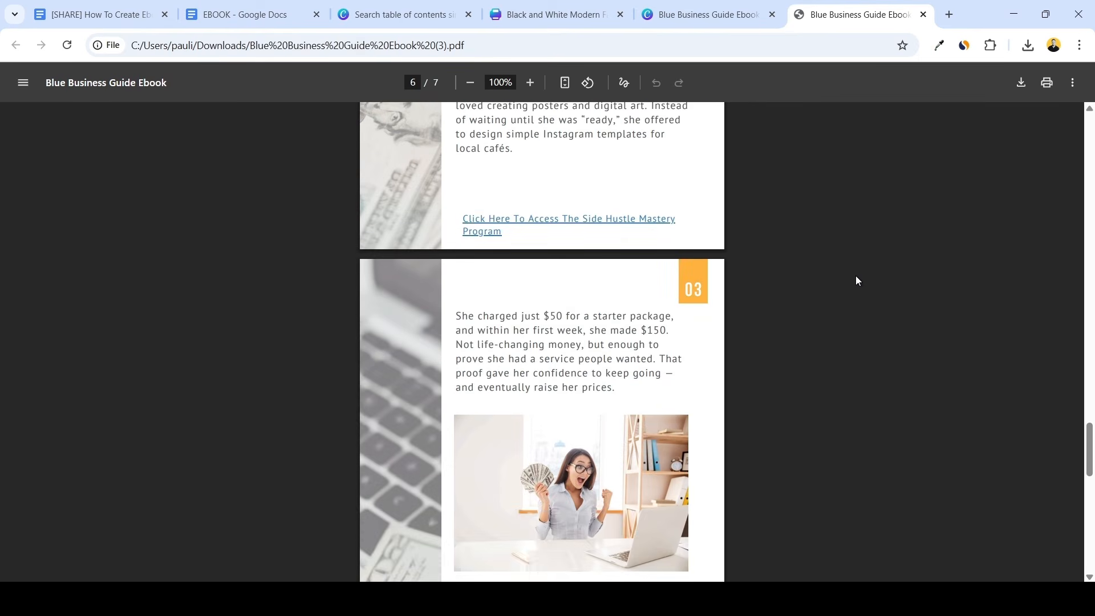
pyautogui.scroll(-1, 855, 277)
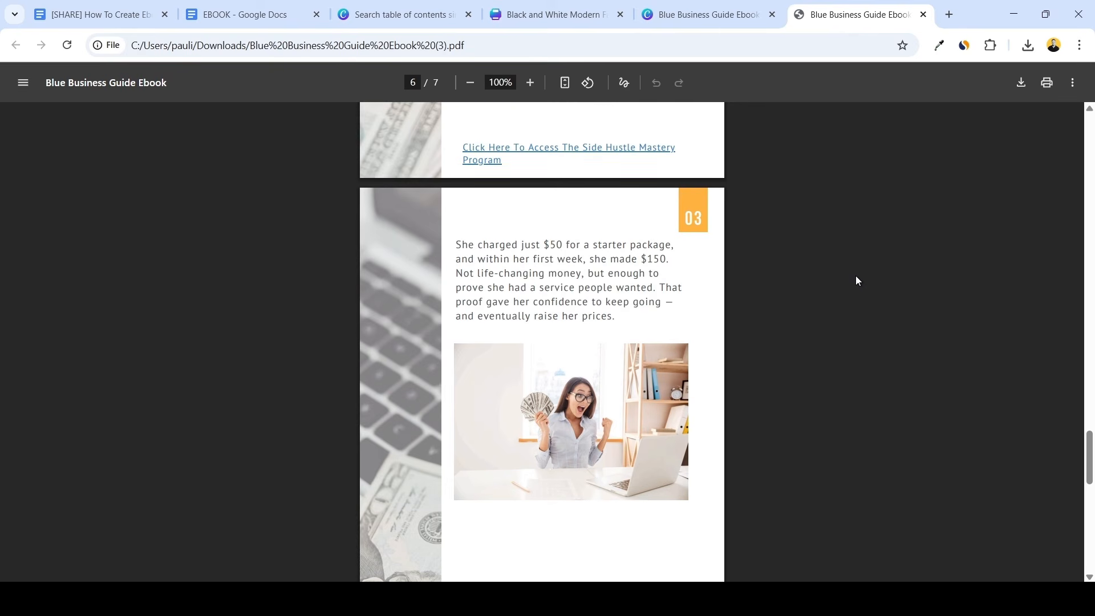